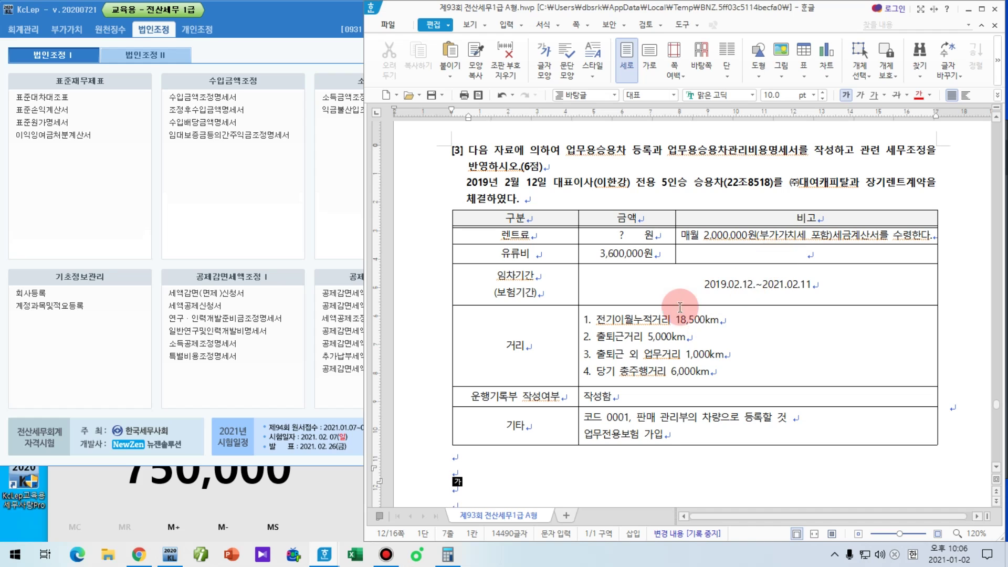
# Step: Below the table, type note 1 '감가상각비 신고조정 5년동안 상각 x' and note 2 on 업무무관비용 (상여 등)
pyautogui.scroll(-1, 677, 308)
pyautogui.click(617, 409)
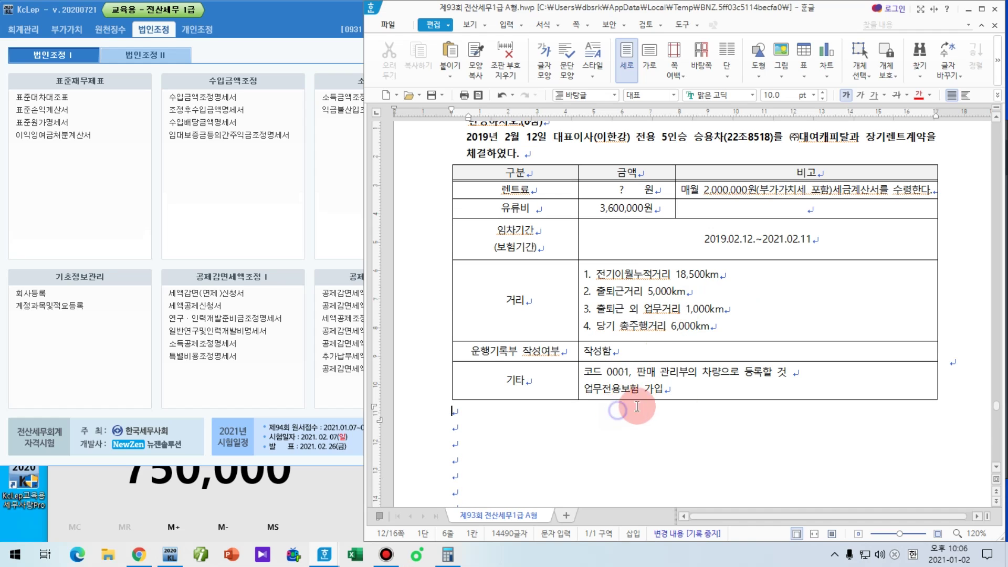
pyautogui.write('1. ')
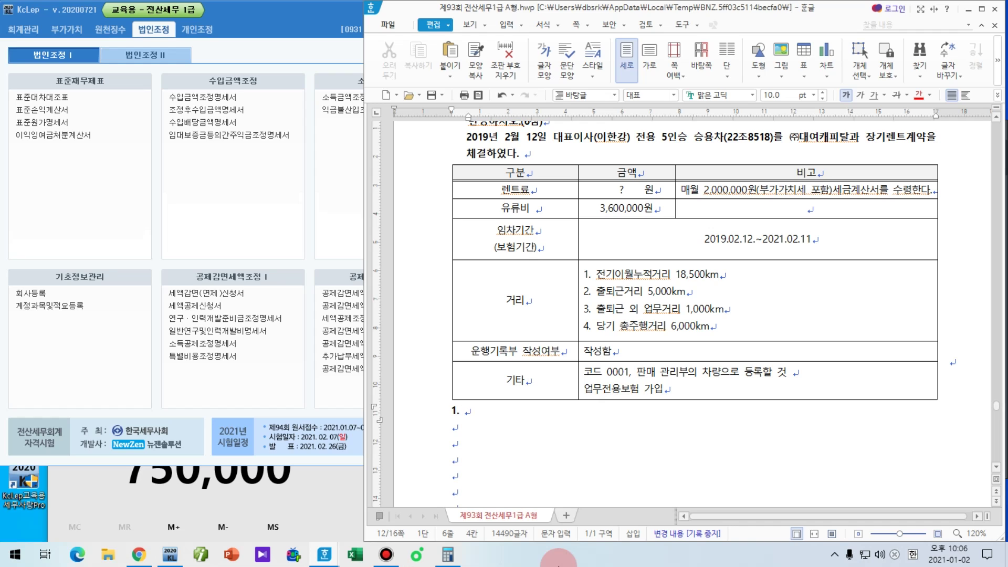
pyautogui.write('감각')
pyautogui.write('상각비 ')
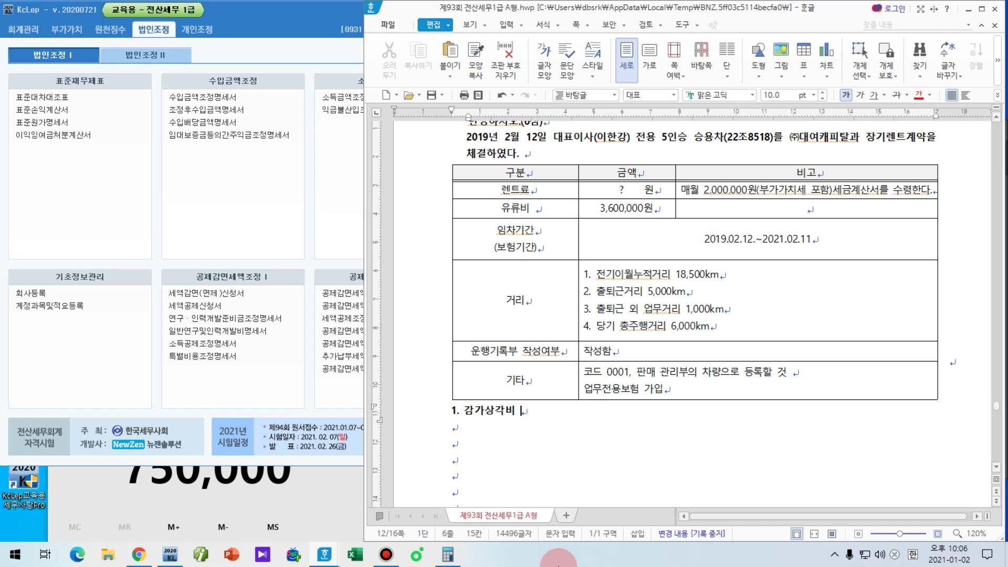
pyautogui.write('신고조정 5년')
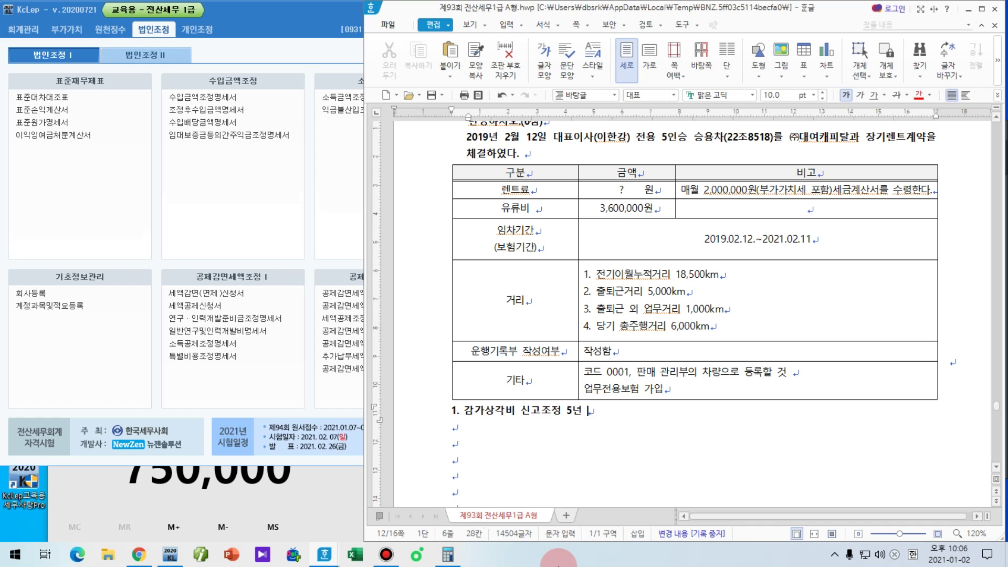
pyautogui.press('BackSpace')
pyautogui.write('동안 상각')
pyautogui.press('Hangul')
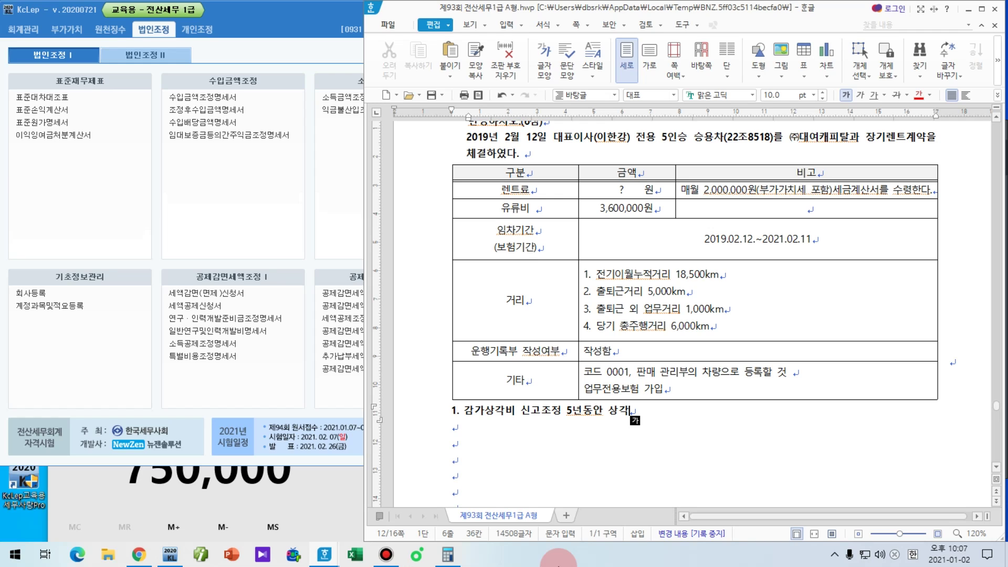
pyautogui.write('x')
pyautogui.press('Down')
pyautogui.press('Down')
pyautogui.write('2. ')
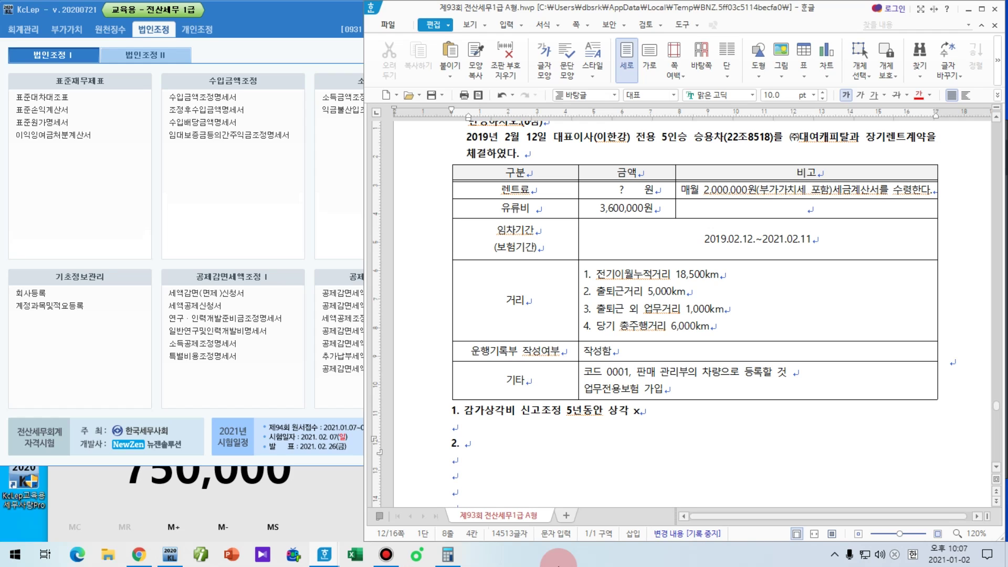
pyautogui.write('세법상 지출')
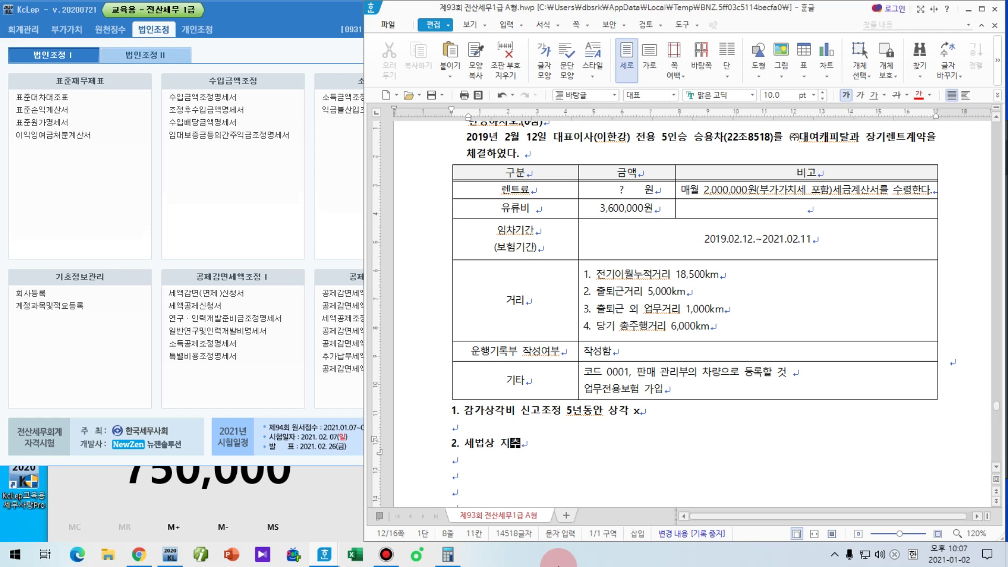
pyautogui.write(' 비용 ')
pyautogui.write('x 업뭄')
pyautogui.write('무관비율 = 어')
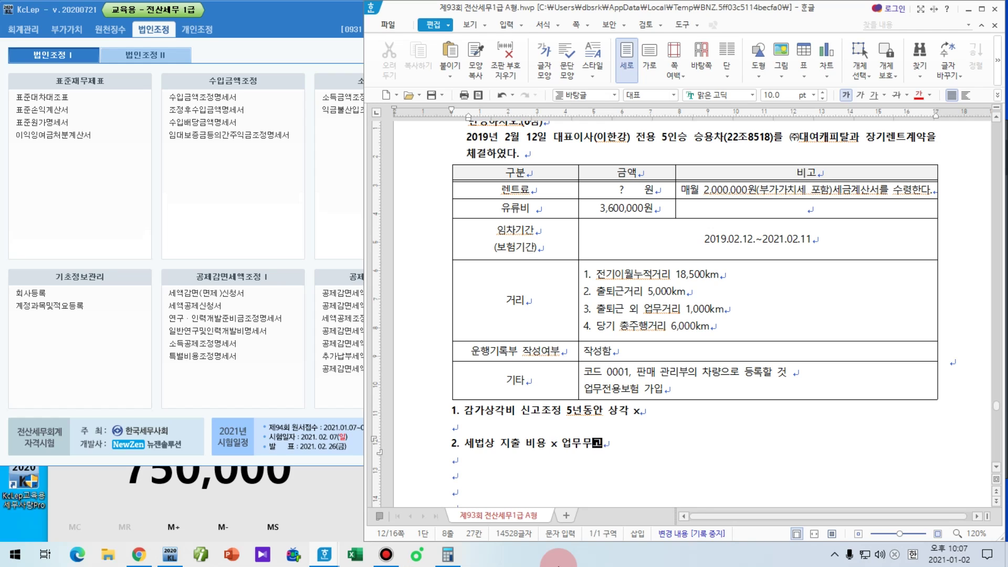
pyautogui.write('무무관')
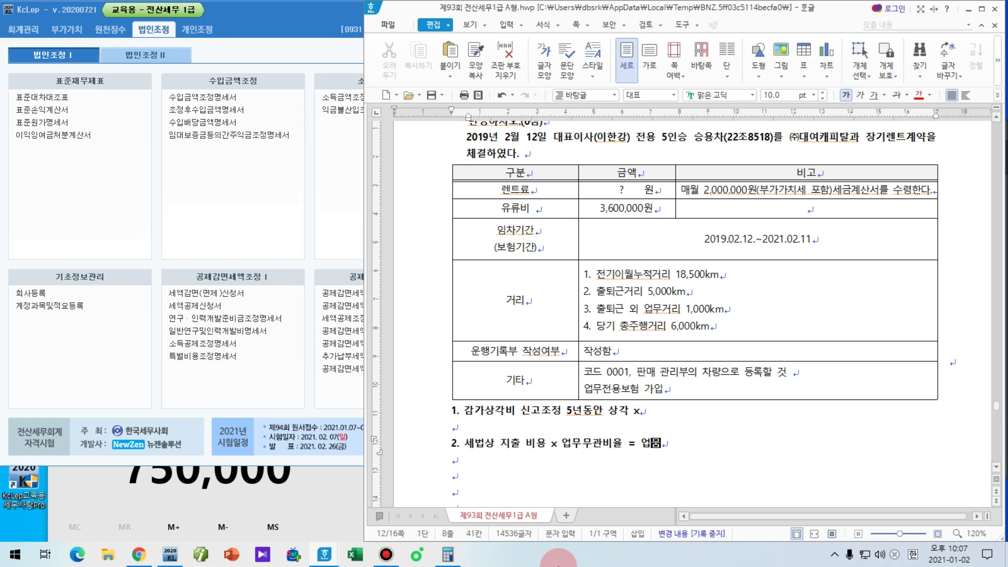
pyautogui.write('비용')
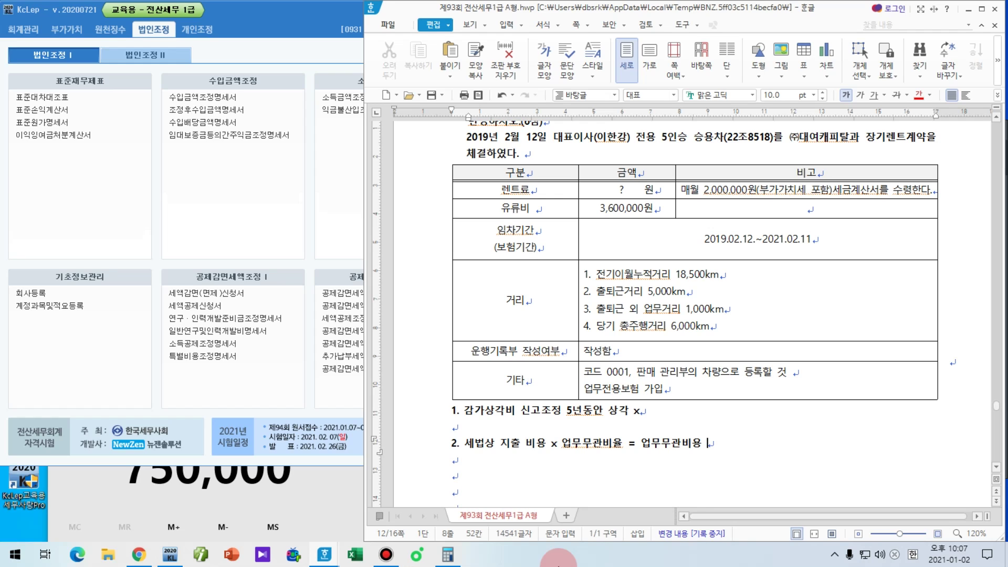
pyautogui.write(' (상여 등)')
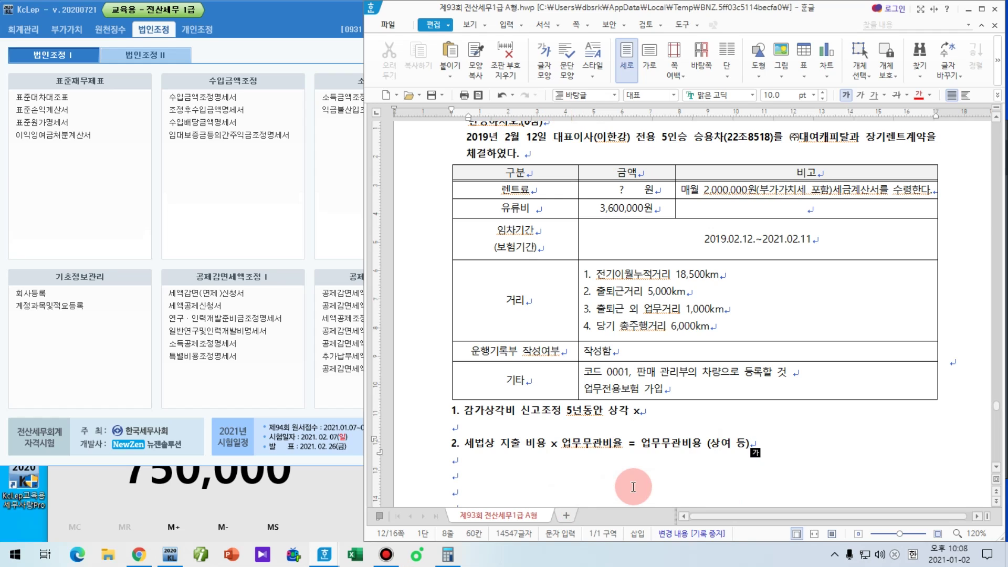
# Step: Add the sub-line '1) 운행일지 , 2) 운행일지 x' under note 2, then begin '3. 감가상각비 중'
pyautogui.press('Down')
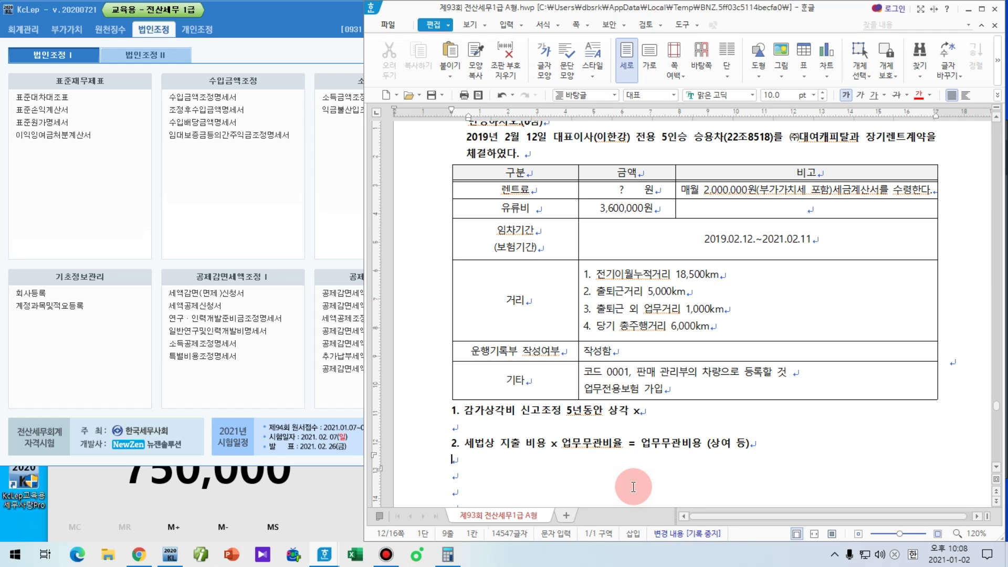
pyautogui.write('1.')
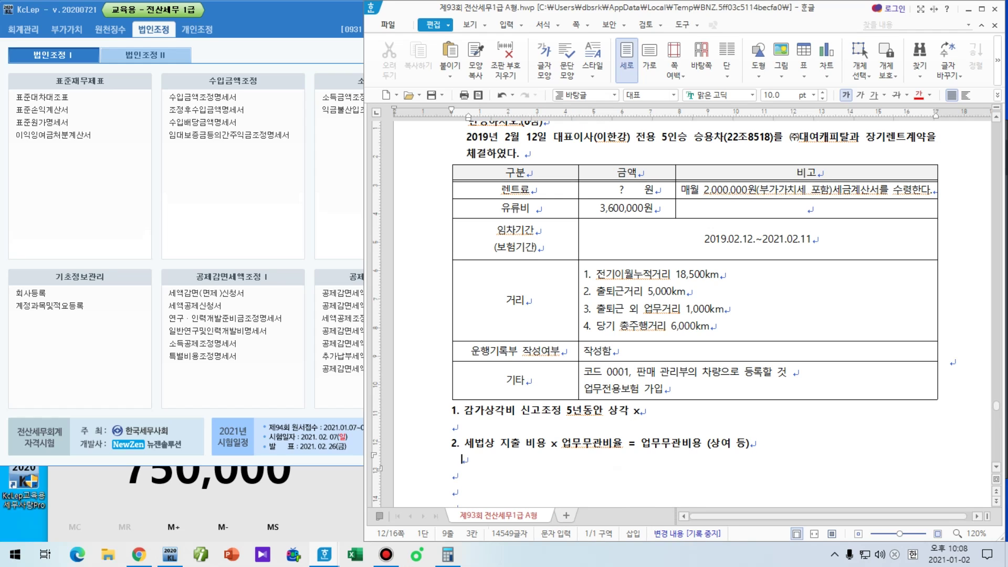
pyautogui.press('BackSpace')
pyautogui.press('BackSpace')
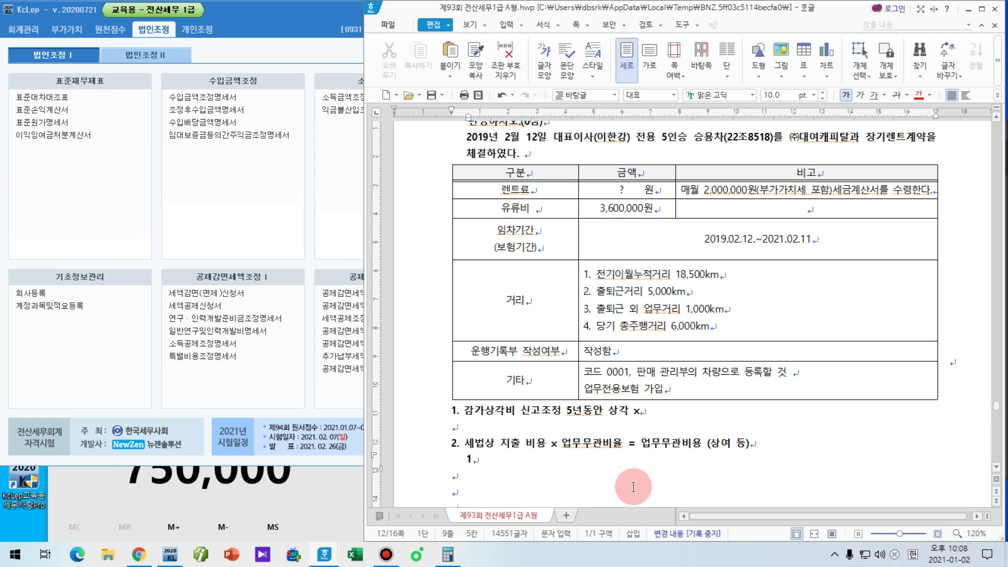
pyautogui.write(')  ')
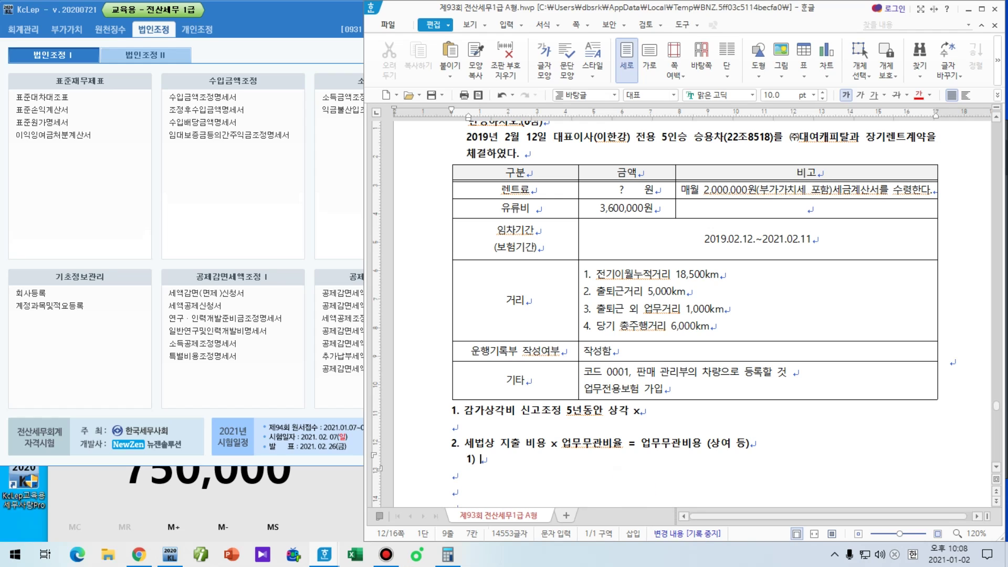
pyautogui.write('운행ㅇ')
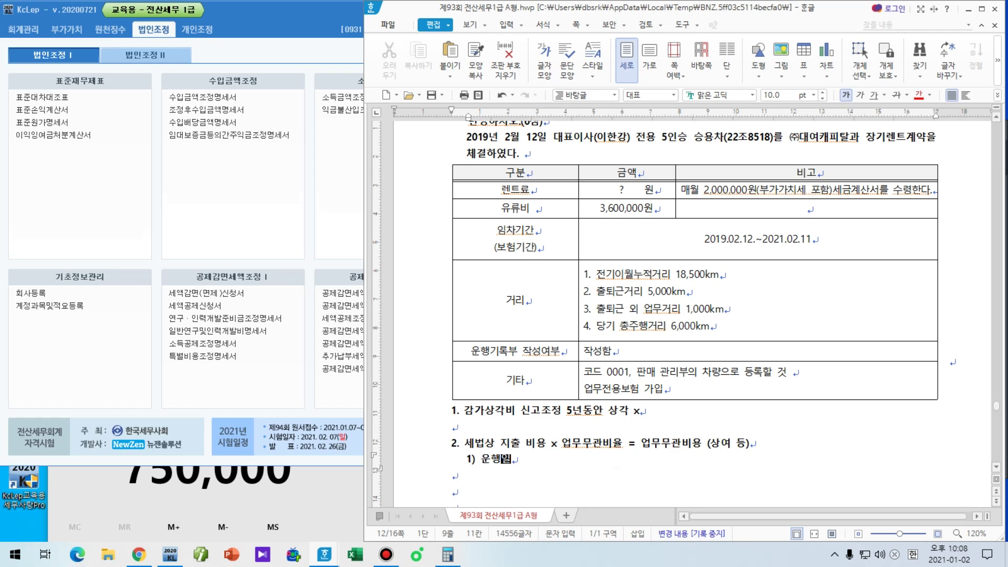
pyautogui.write('일지 , 2) 운행일지 x')
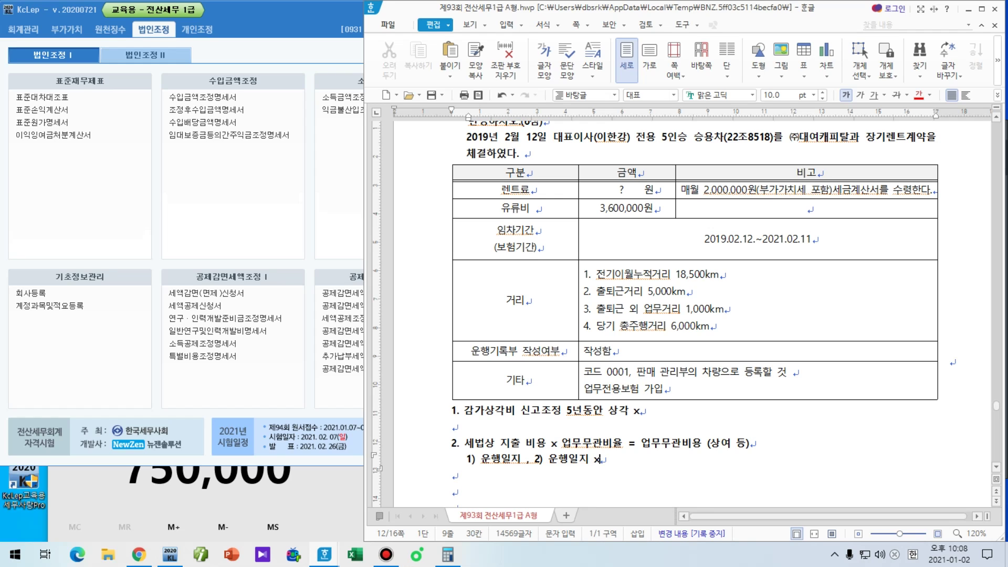
pyautogui.press('Hangul')
pyautogui.press('Down')
pyautogui.press('Down')
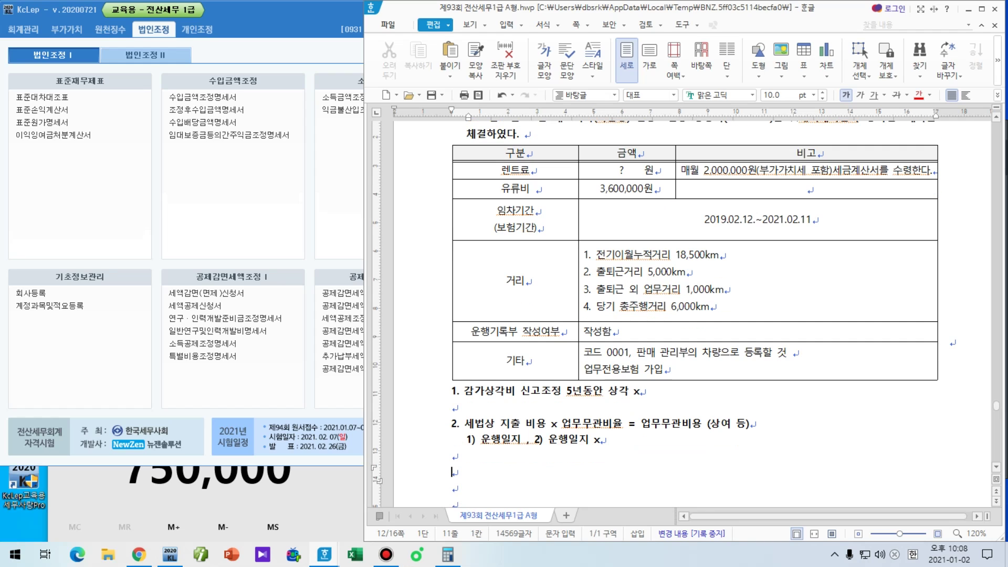
pyautogui.write('3. 감가상각비 중')
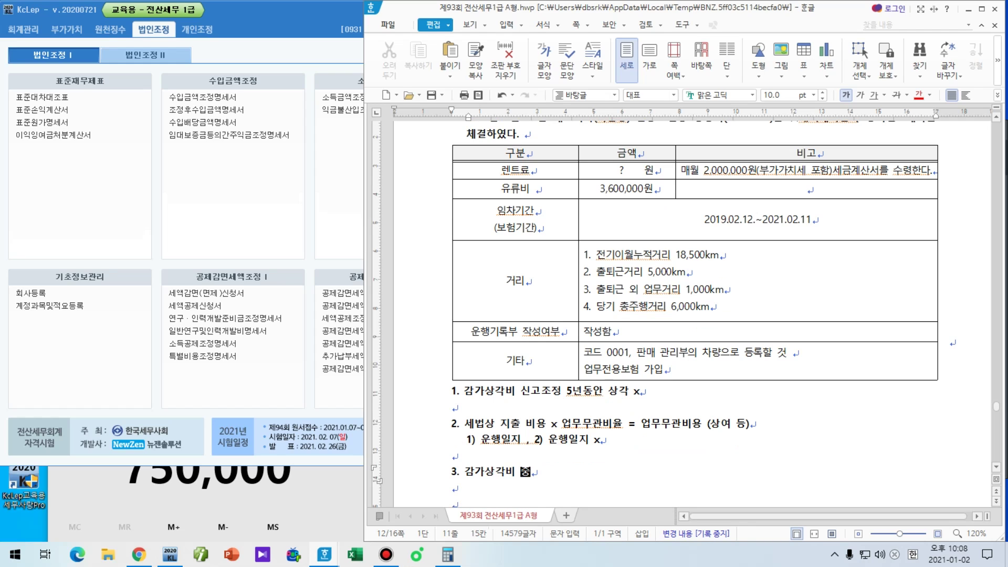
# Step: Extend note 3 with '800만원 초과하는 한도초과' after 감가상각비 중
pyautogui.click(633, 486)
pyautogui.write('800만원 초')
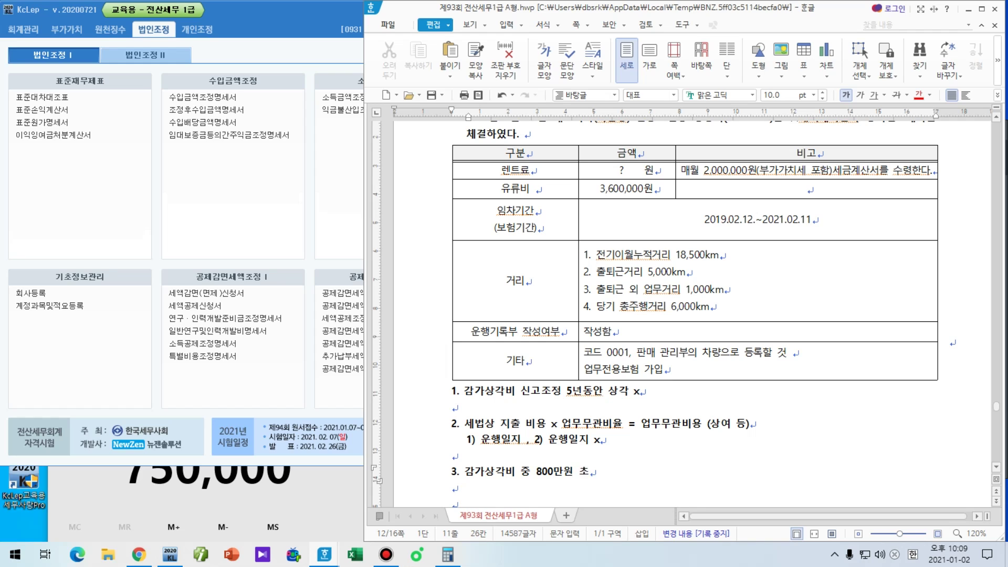
pyautogui.write('과하는 한도초')
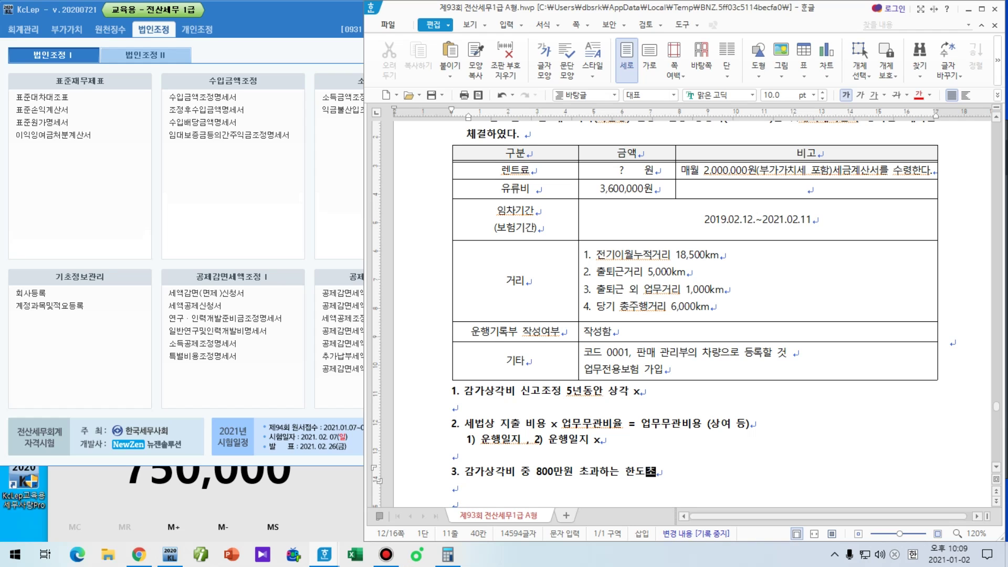
pyautogui.write('과')
pyautogui.press('F9')
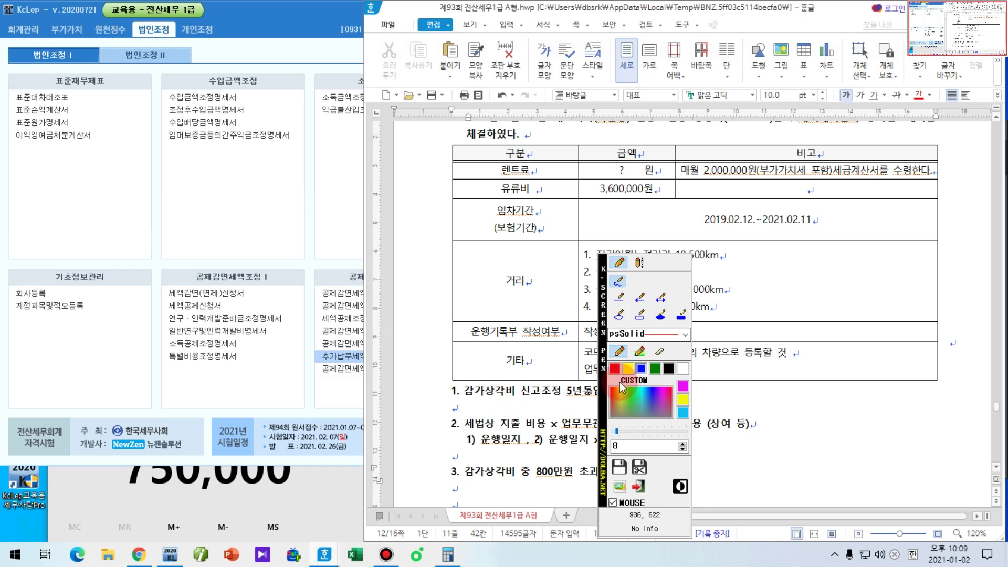
# Step: In blue ink, bracket notes 2–3 and underline '출퇴근거리 5,000km' and '업무거리'
pyautogui.moveTo(441, 423)
pyautogui.mouseDown()
pyautogui.moveTo(420, 449)
pyautogui.moveTo(437, 481)
pyautogui.mouseUp()
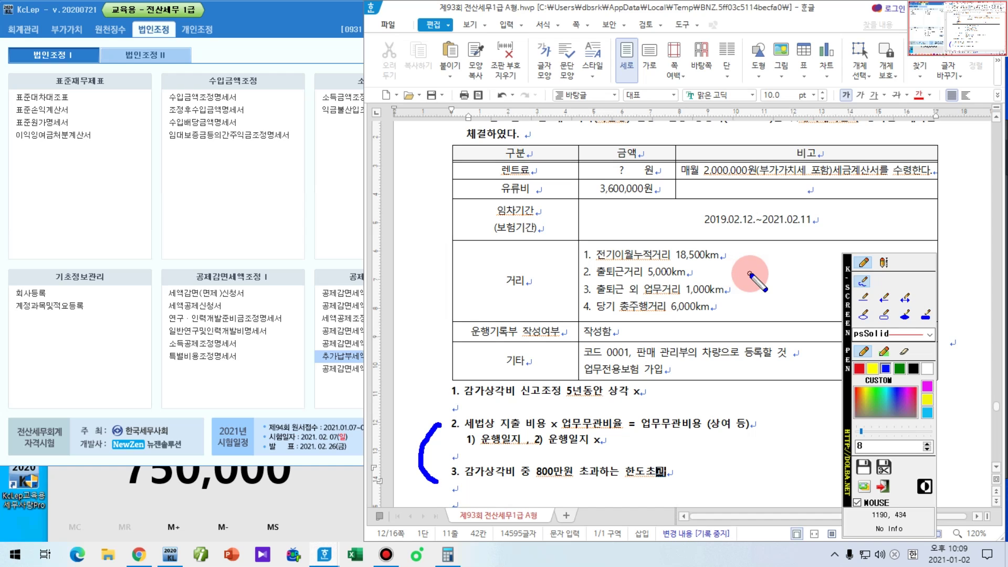
pyautogui.moveTo(588, 281); pyautogui.dragTo(688, 281)
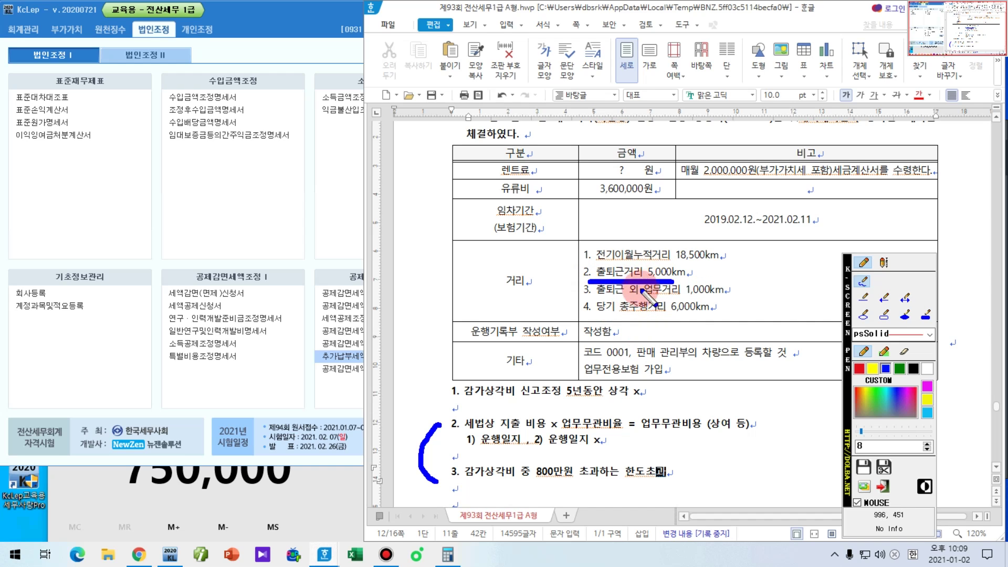
pyautogui.moveTo(630, 298); pyautogui.dragTo(675, 298)
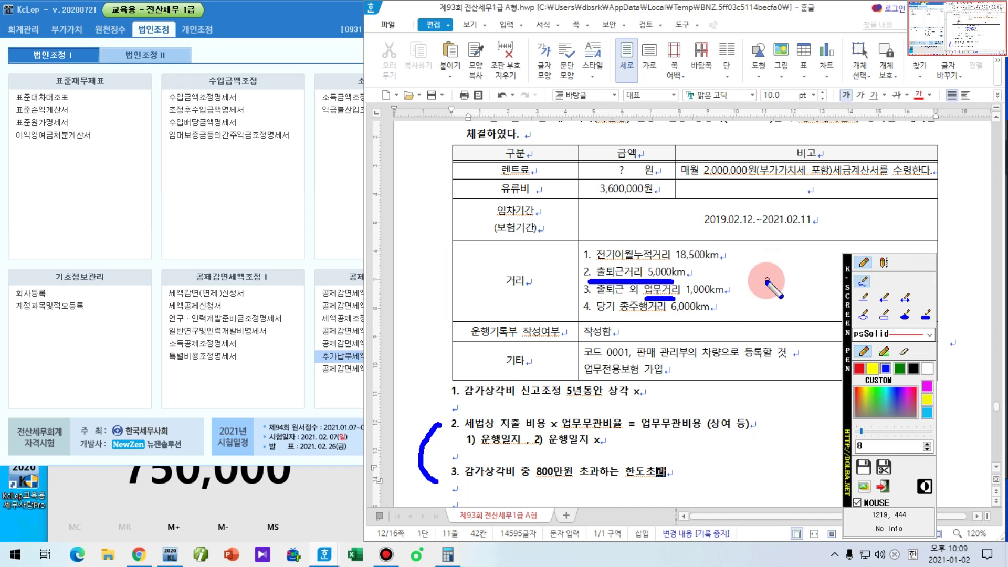
# Step: Underline the 6,000km total and hand-write '5,000/6,000 = 100%' beside the distance list
pyautogui.moveTo(721, 271)
pyautogui.mouseDown()
pyautogui.moveTo(737, 271)
pyautogui.moveTo(736, 294)
pyautogui.moveTo(727, 293)
pyautogui.mouseUp()
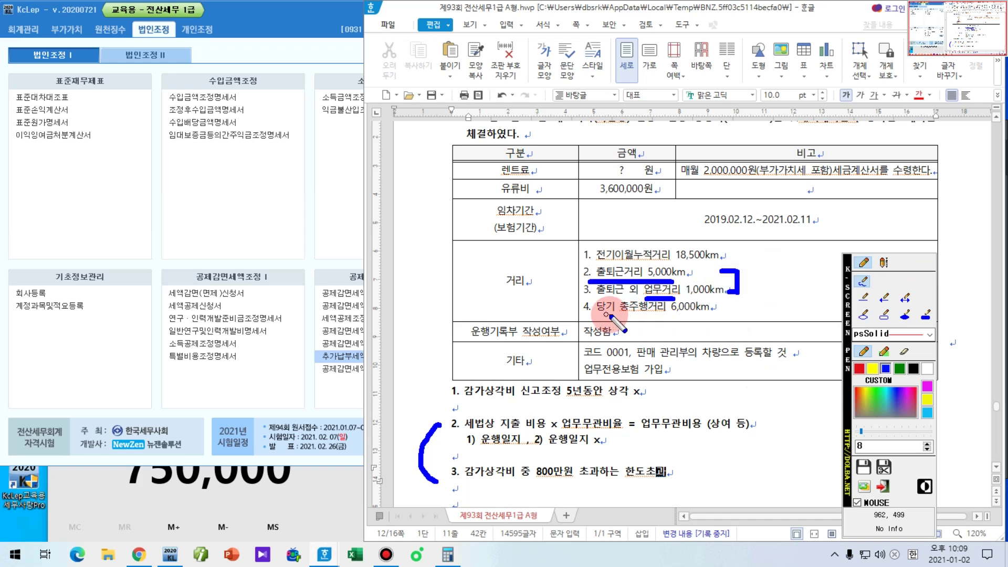
pyautogui.moveTo(613, 316); pyautogui.dragTo(707, 316)
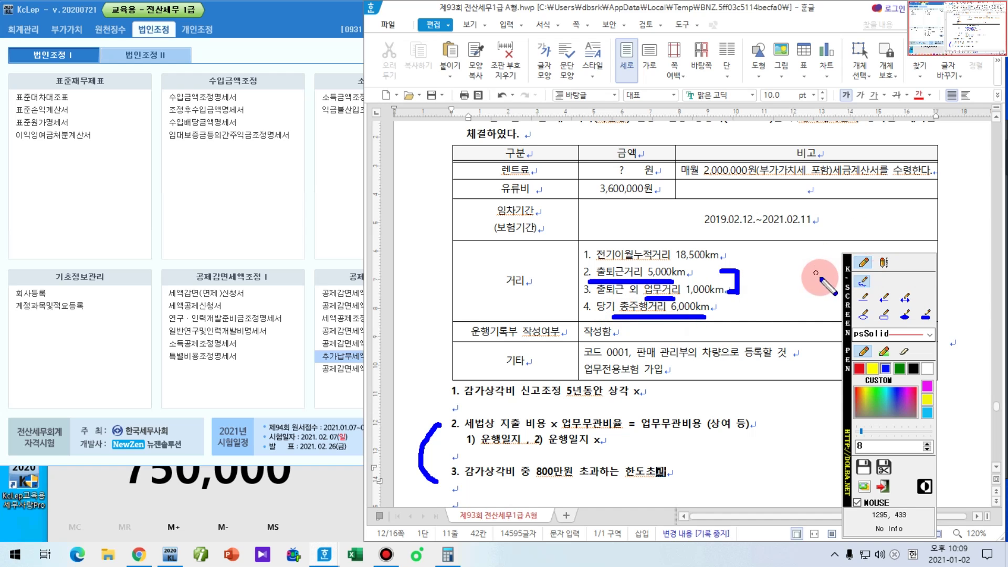
pyautogui.moveTo(762, 268)
pyautogui.mouseDown()
pyautogui.moveTo(757, 293)
pyautogui.moveTo(790, 274)
pyautogui.moveTo(778, 290)
pyautogui.mouseUp()
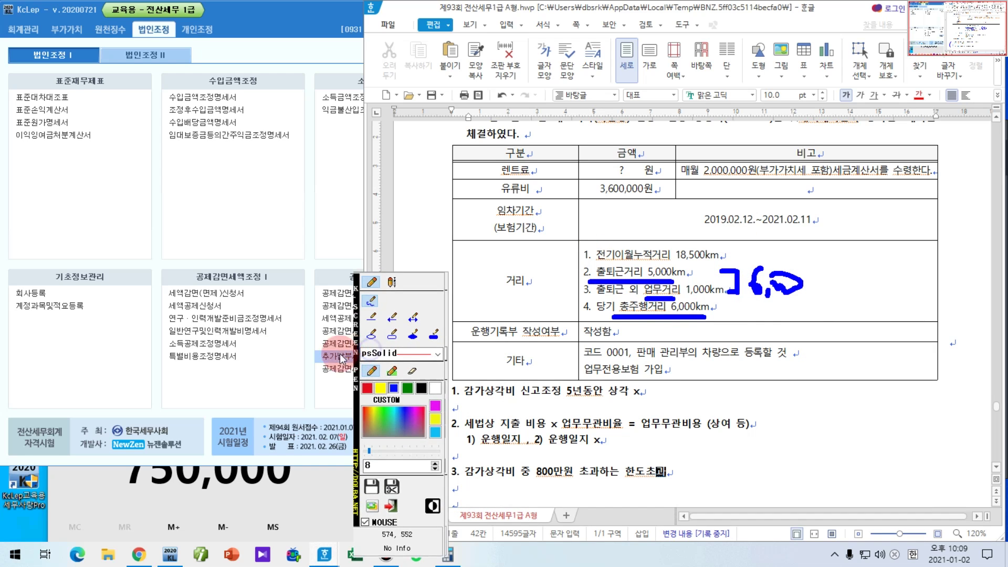
pyautogui.moveTo(831, 261); pyautogui.dragTo(788, 307)
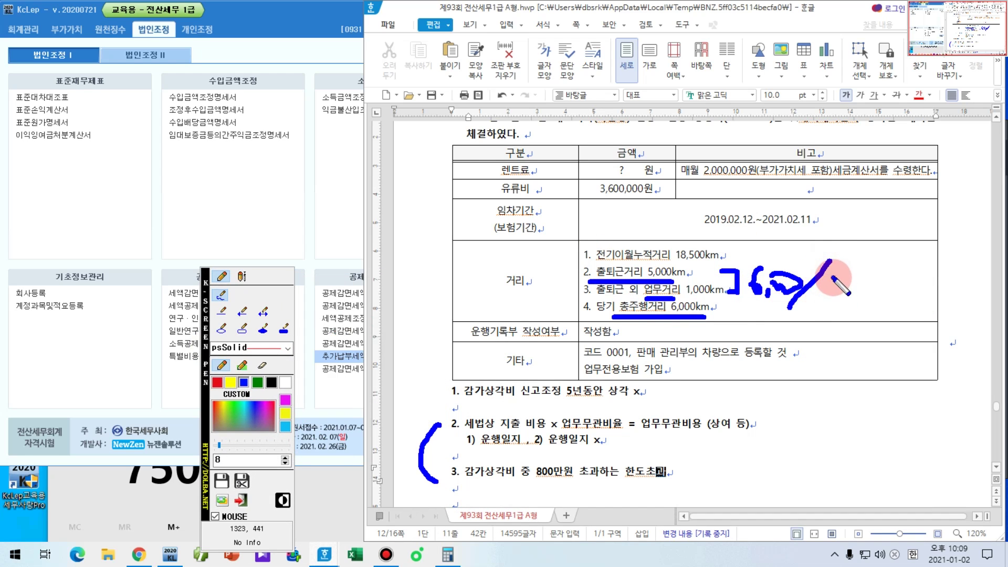
pyautogui.moveTo(835, 278)
pyautogui.mouseDown()
pyautogui.moveTo(819, 295)
pyautogui.moveTo(861, 294)
pyautogui.moveTo(842, 291)
pyautogui.mouseUp()
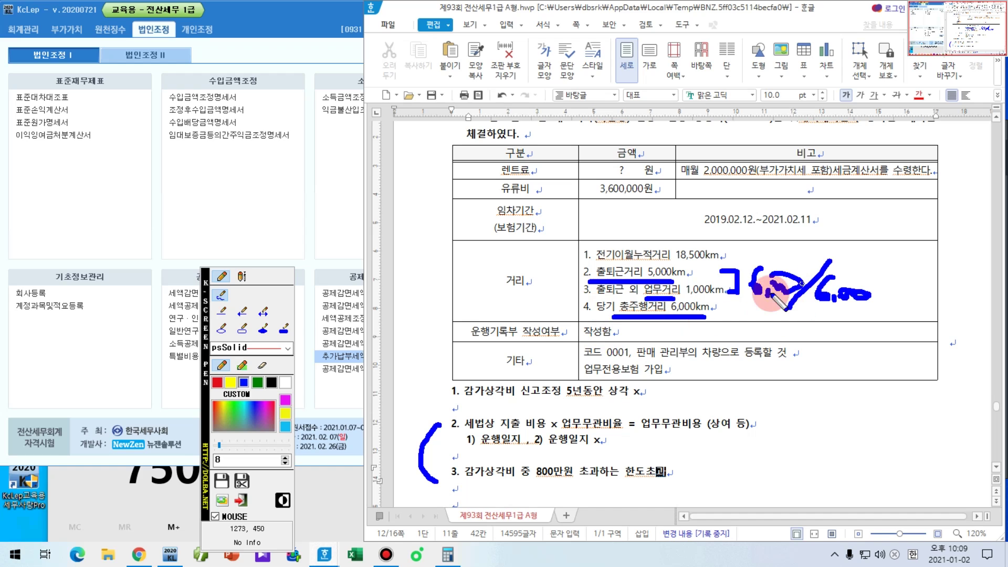
pyautogui.moveTo(771, 295)
pyautogui.mouseDown()
pyautogui.moveTo(748, 300)
pyautogui.moveTo(788, 301)
pyautogui.mouseUp()
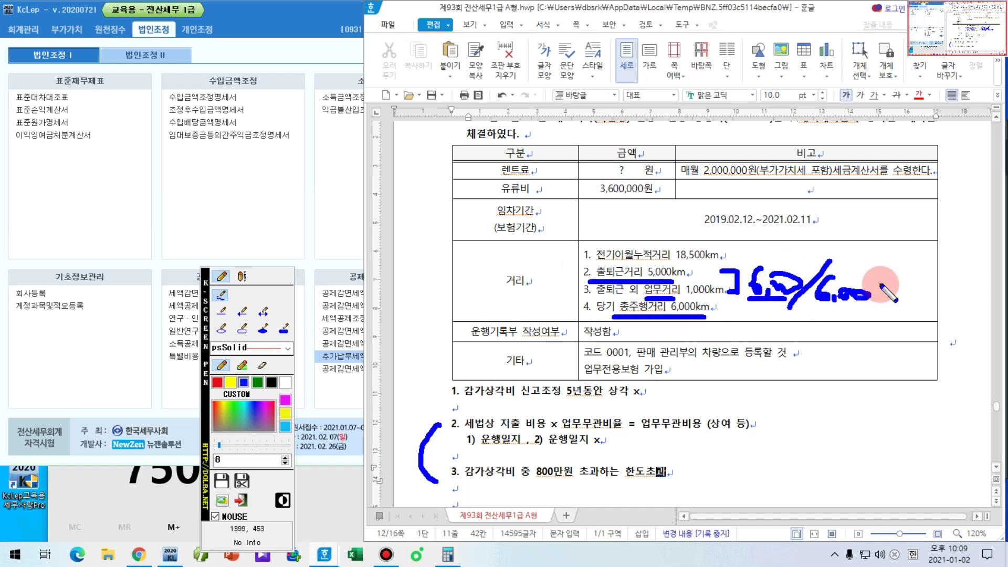
pyautogui.moveTo(879, 286); pyautogui.dragTo(897, 286)
pyautogui.moveTo(879, 294)
pyautogui.mouseDown()
pyautogui.moveTo(909, 302)
pyautogui.moveTo(966, 291)
pyautogui.moveTo(956, 313)
pyautogui.moveTo(974, 311)
pyautogui.mouseUp()
# Step: Cross out item 2 with an ink X and underline item 3
pyautogui.moveTo(556, 429)
pyautogui.mouseDown()
pyautogui.moveTo(604, 427)
pyautogui.moveTo(588, 430)
pyautogui.mouseUp()
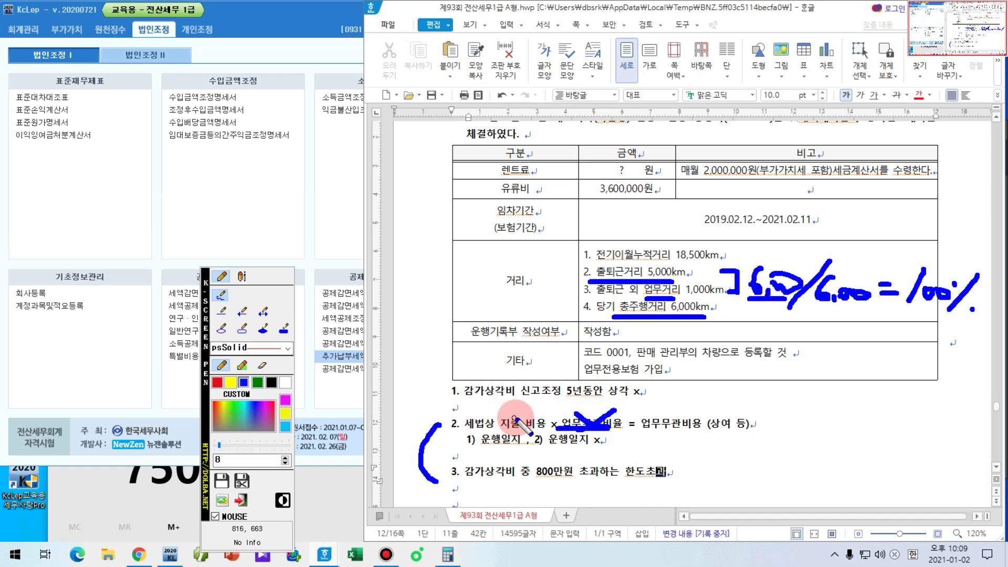
pyautogui.moveTo(517, 409); pyautogui.dragTo(472, 450)
pyautogui.moveTo(458, 408); pyautogui.dragTo(528, 456)
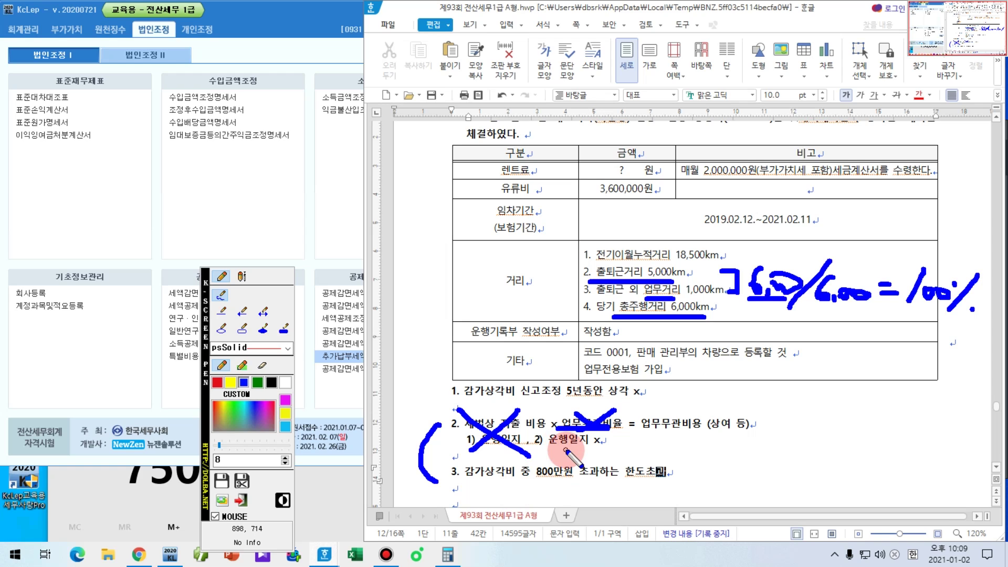
pyautogui.moveTo(449, 479); pyautogui.dragTo(464, 479)
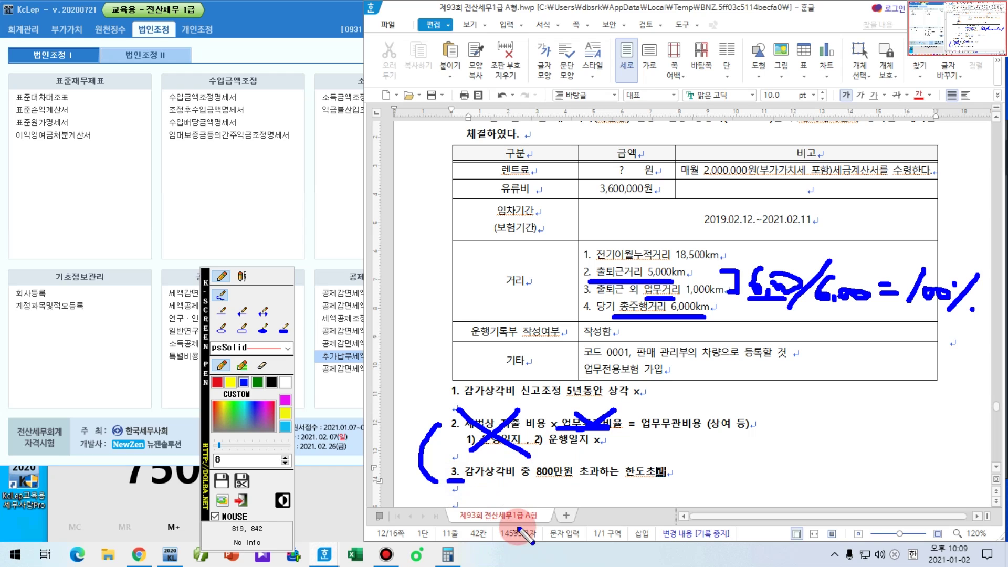
# Step: Clear the ink and insert '(상당액)' after 감가상각비 in note 3
pyautogui.press('Escape')
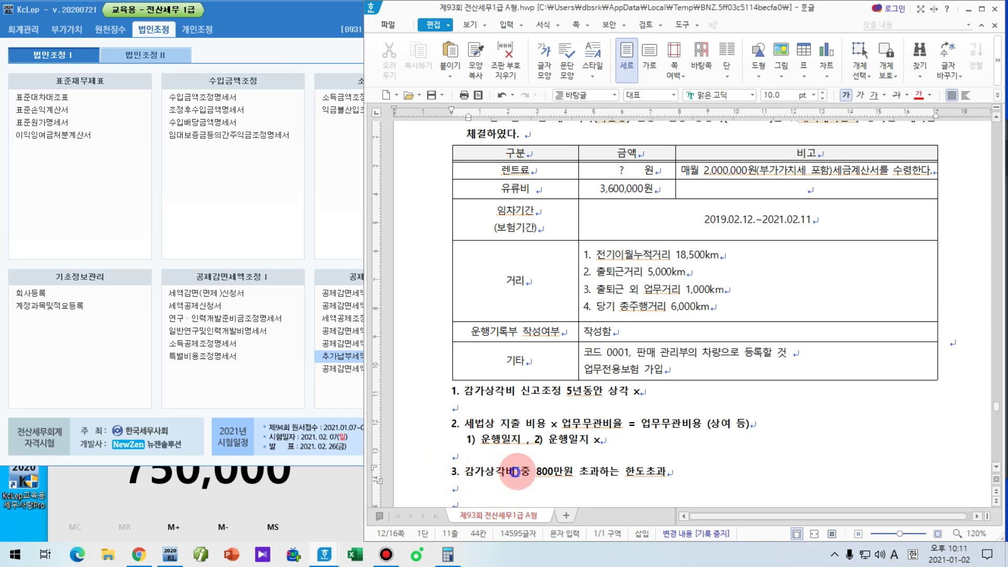
pyautogui.click(580, 477)
pyautogui.write('(상당액)')
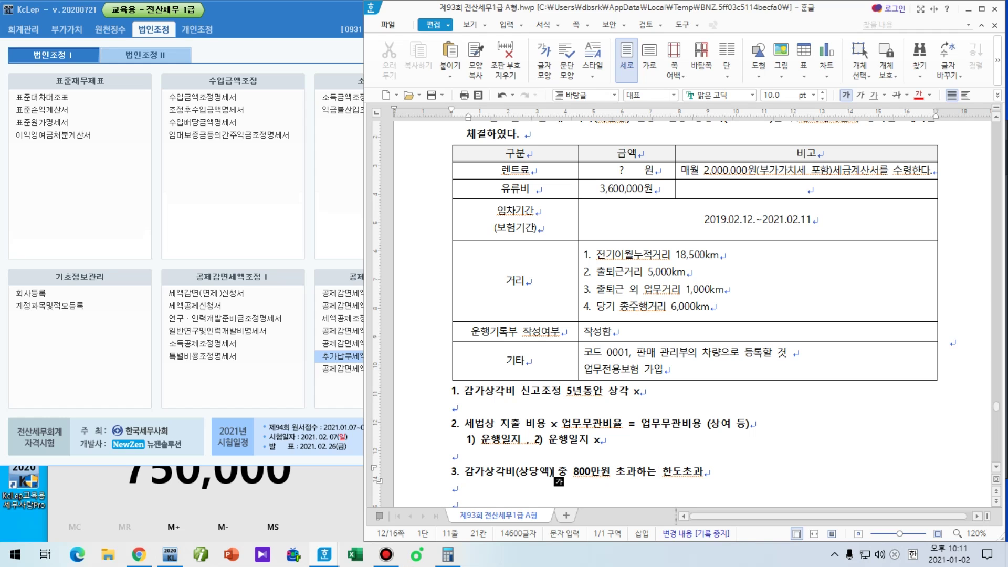
# Step: Scroll up to the question text and underline the lessor ㈜대여캐피탈 in ink
pyautogui.scroll(3, 577, 416)
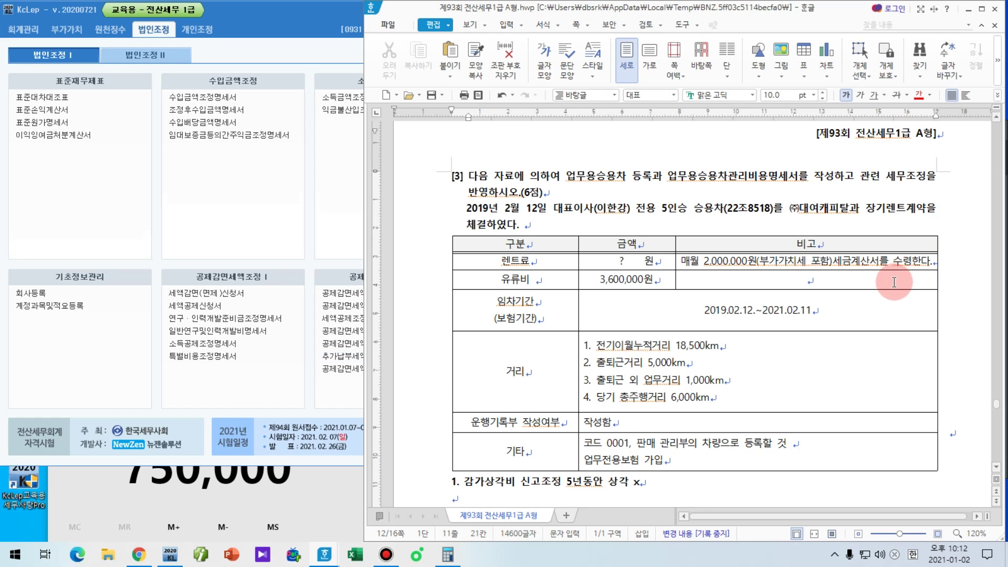
pyautogui.press('F9')
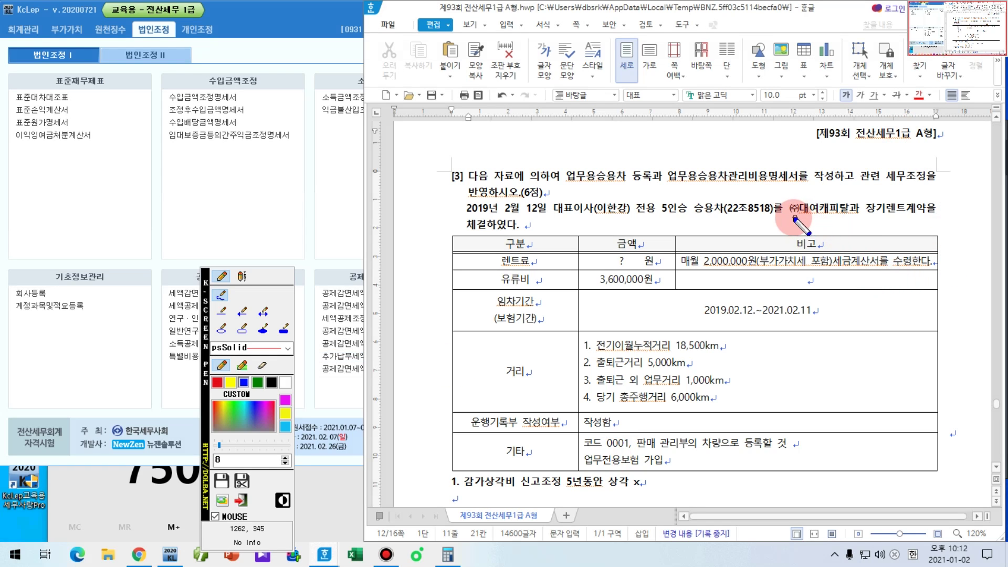
pyautogui.moveTo(783, 219); pyautogui.dragTo(848, 219)
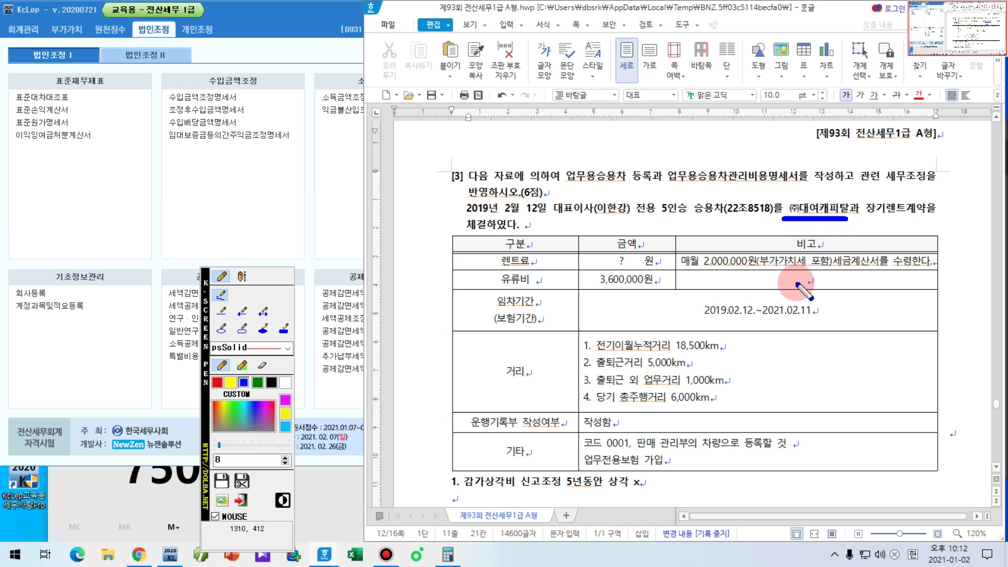
# Step: Clear the ink and add '(자동차대여사업자)' right after ㈜대여캐피탈 in the question
pyautogui.press('F9')
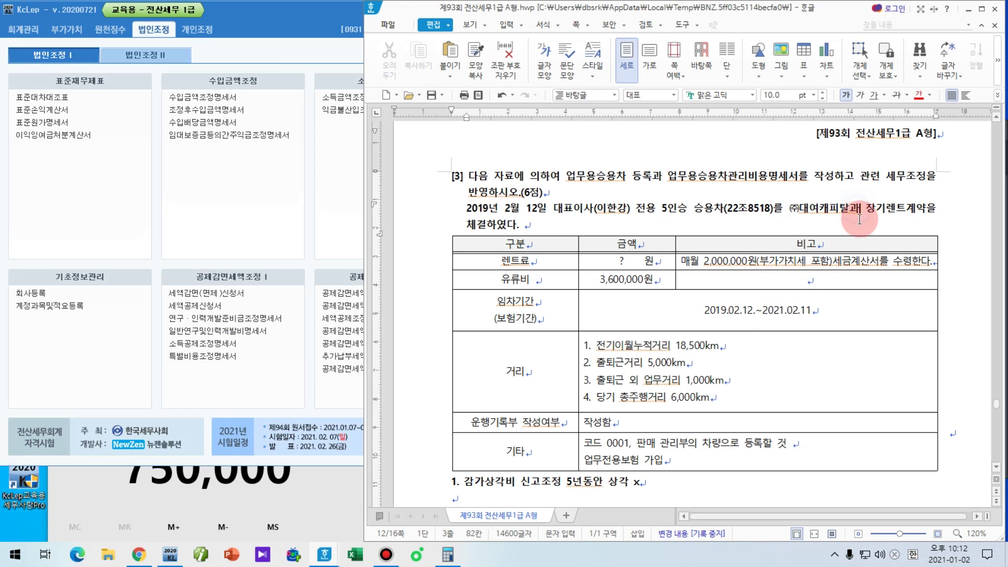
pyautogui.click(848, 229)
pyautogui.write('(자동차')
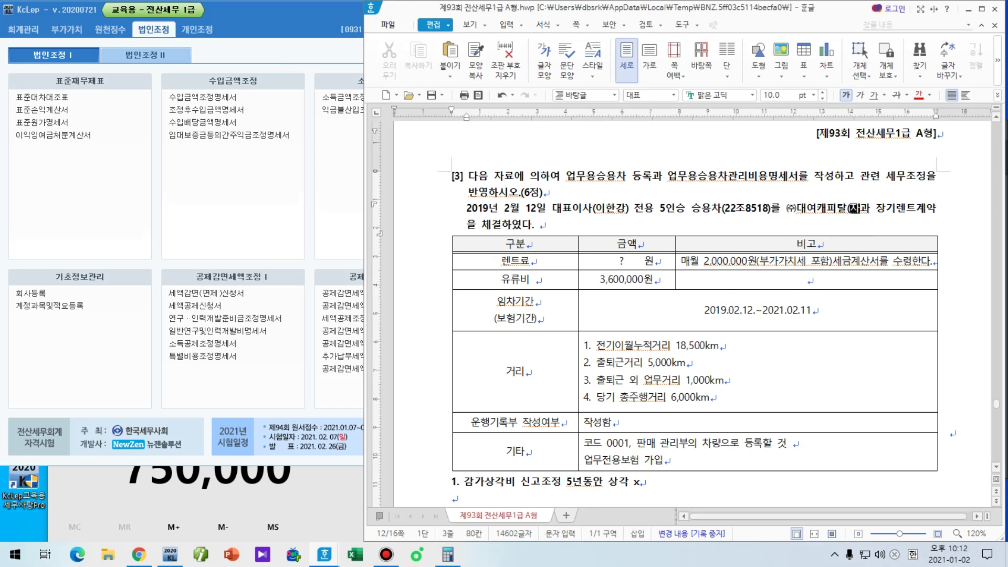
pyautogui.write('대여사업')
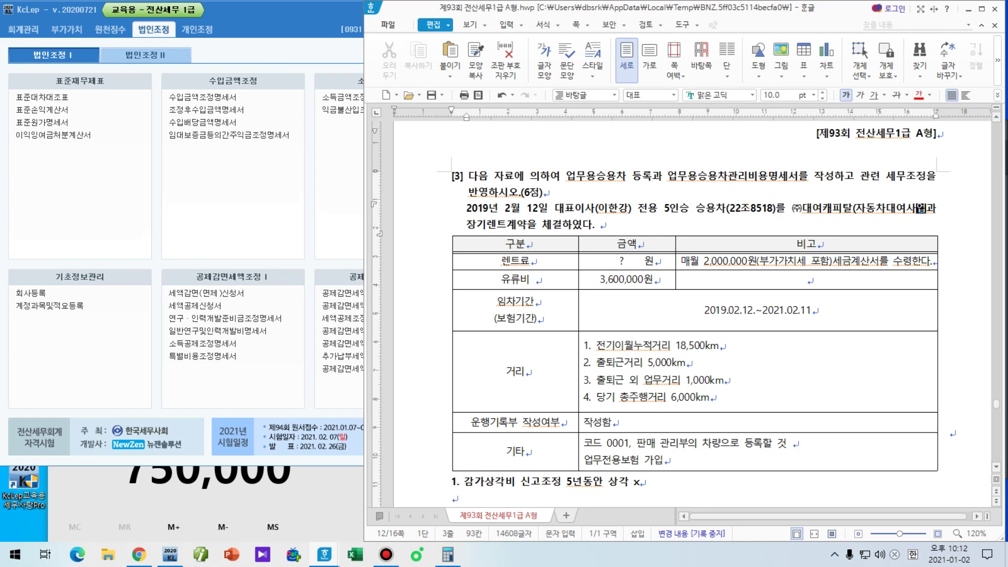
pyautogui.write('자)')
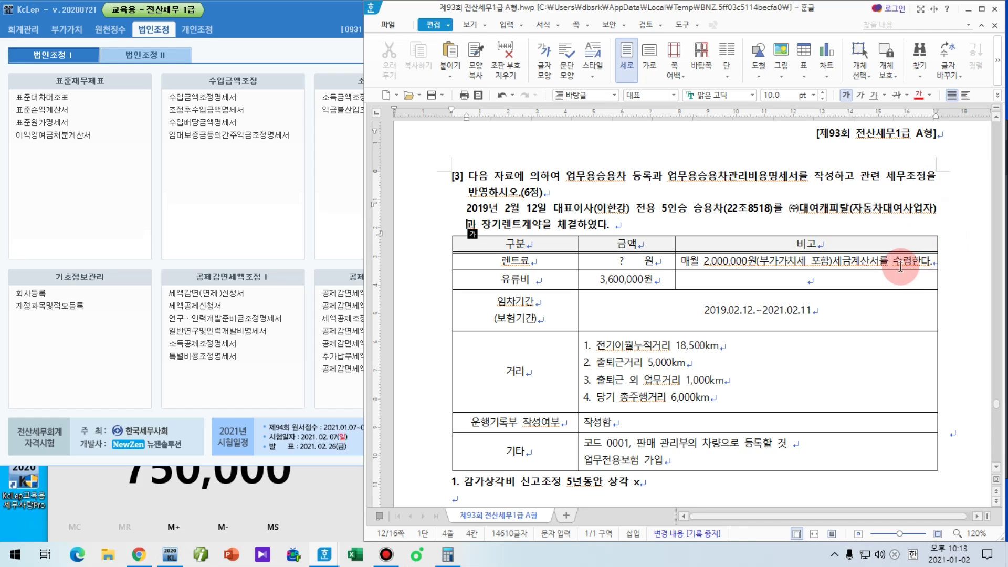
# Step: Type '전체 임차료 x 70%' on the empty line beneath note 3
pyautogui.scroll(-3, 867, 284)
pyautogui.scroll(-1, 855, 296)
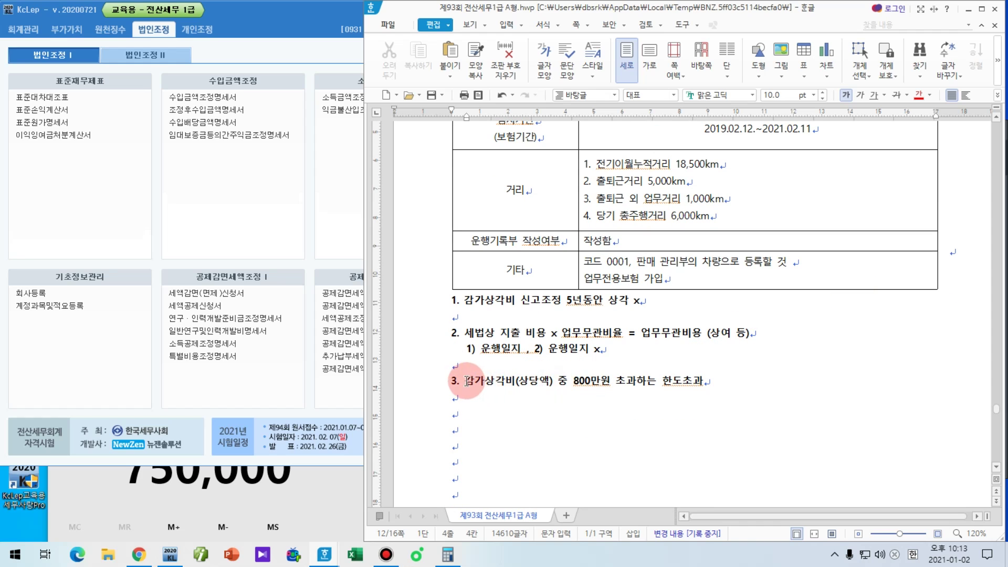
pyautogui.moveTo(463, 381); pyautogui.dragTo(556, 385)
pyautogui.click(512, 406)
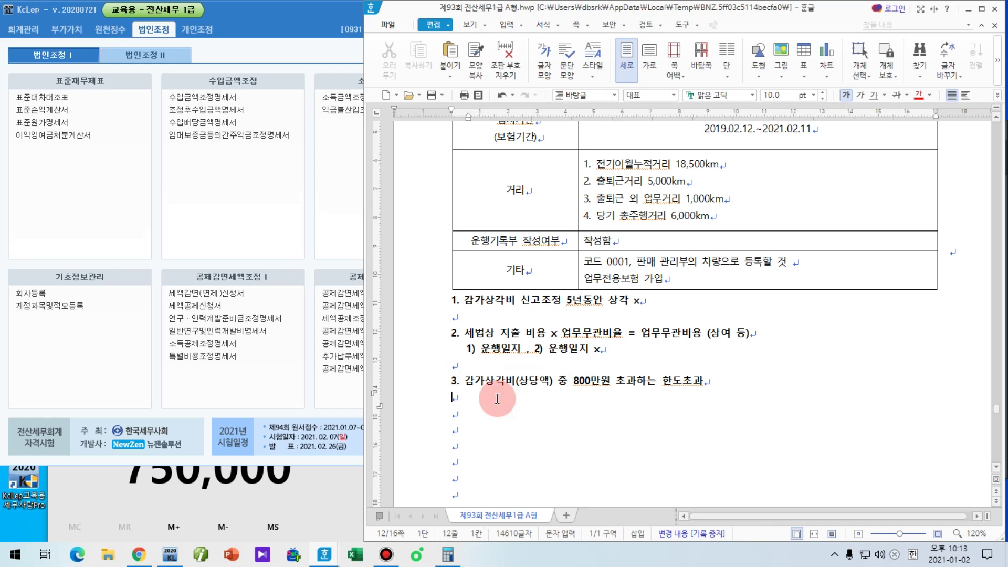
pyautogui.write('전체 임찰')
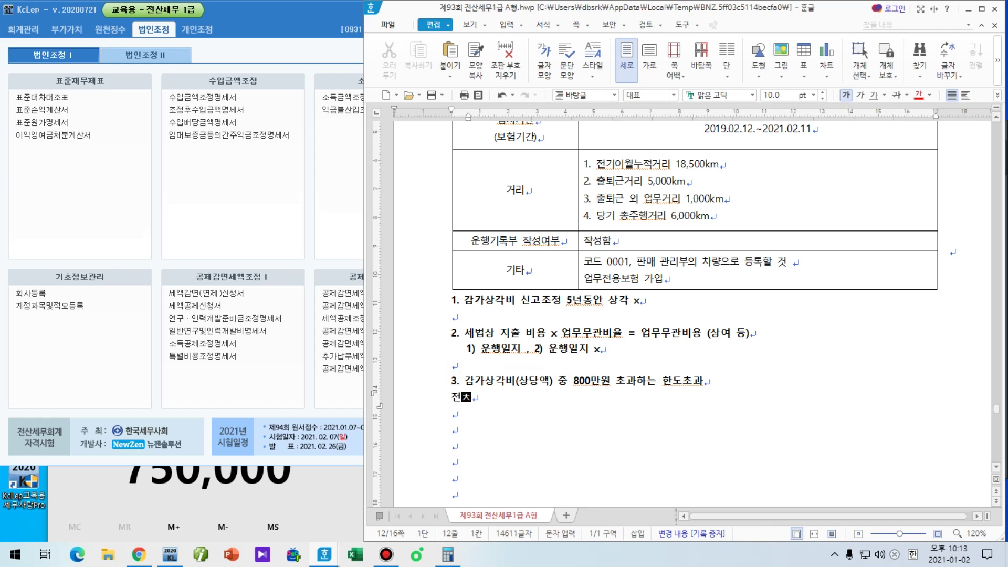
pyautogui.write('료 ')
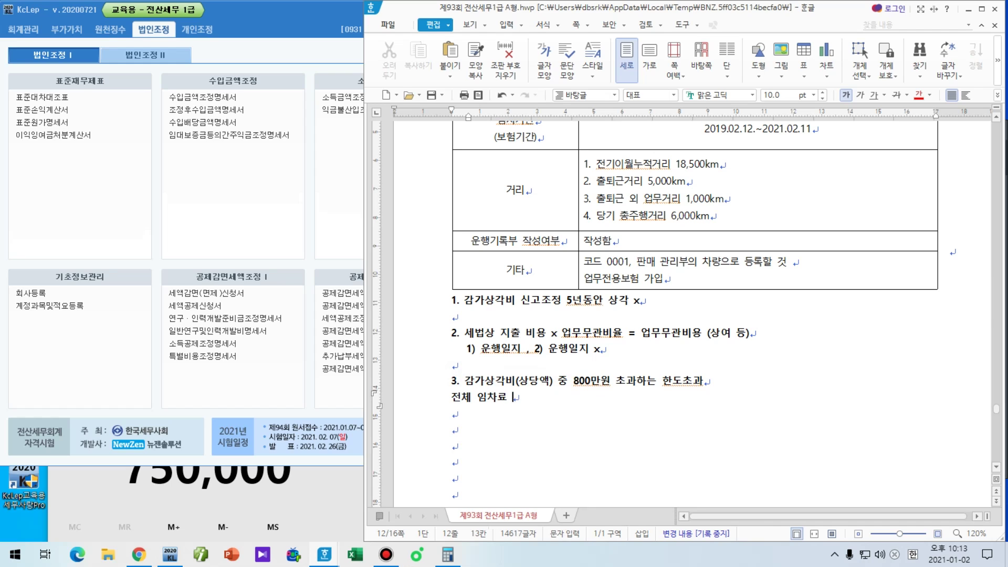
pyautogui.write('x70%')
pyautogui.press('Left')
pyautogui.click(497, 398)
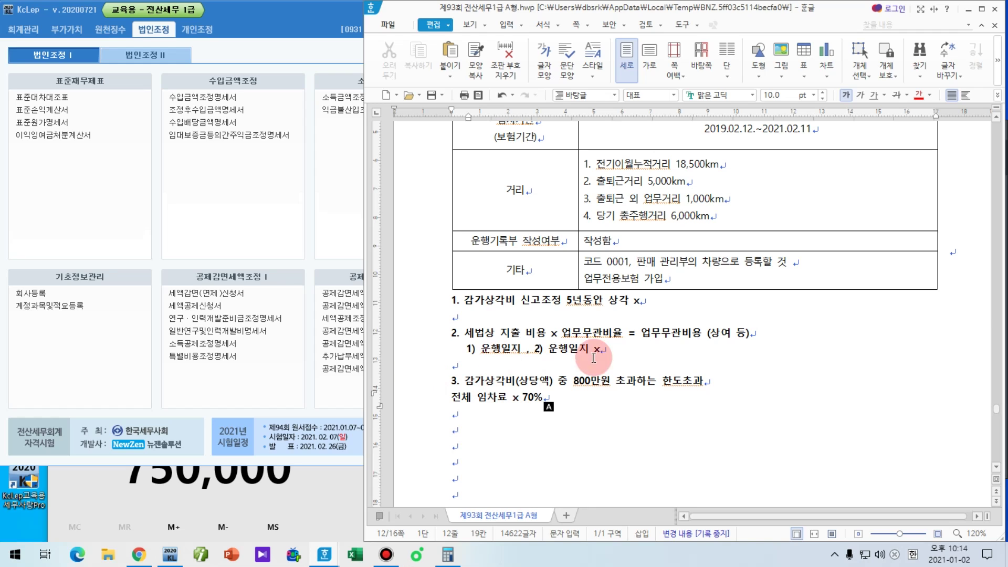
pyautogui.scroll(3, 720, 366)
pyautogui.scroll(2, 721, 365)
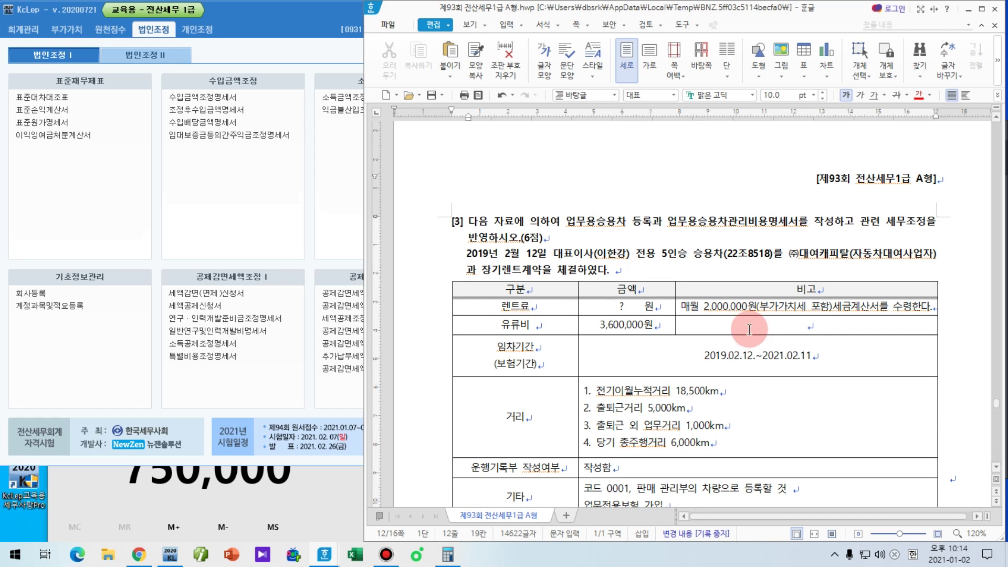
# Step: Underline the lease period 2019.02.12.~2021.02.11 in ink, then clear the ink
pyautogui.press('F9')
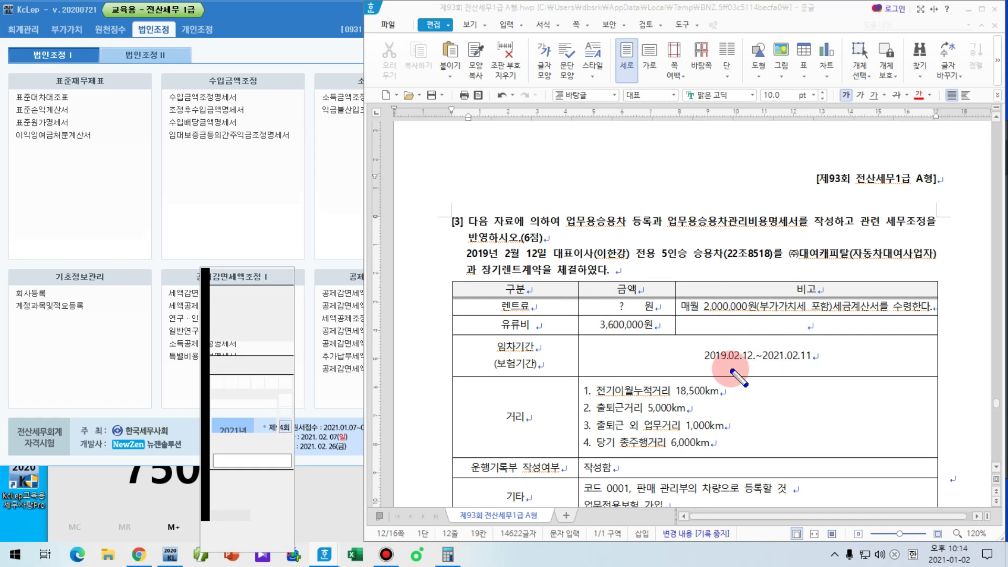
pyautogui.moveTo(696, 369); pyautogui.dragTo(830, 369)
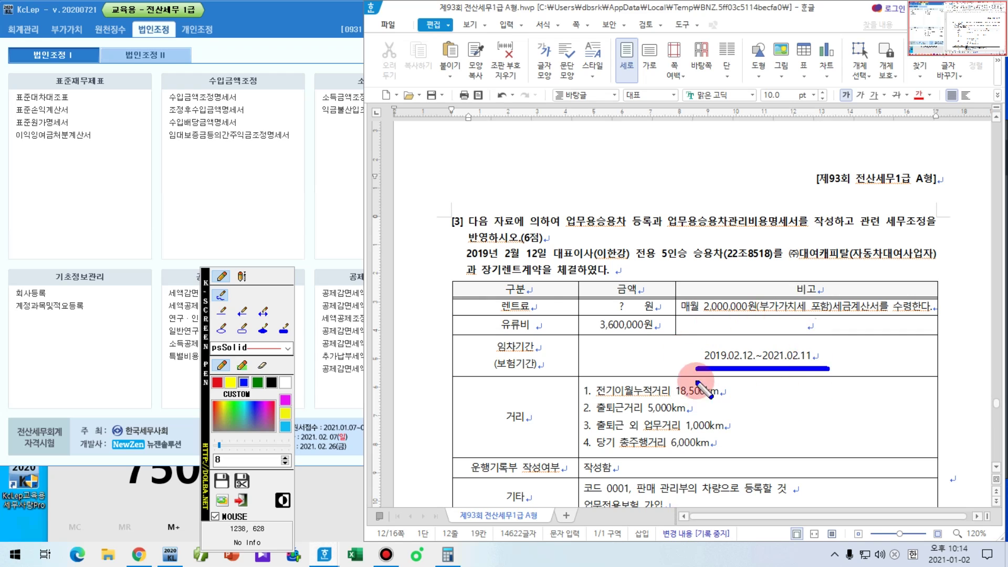
pyautogui.press('Escape')
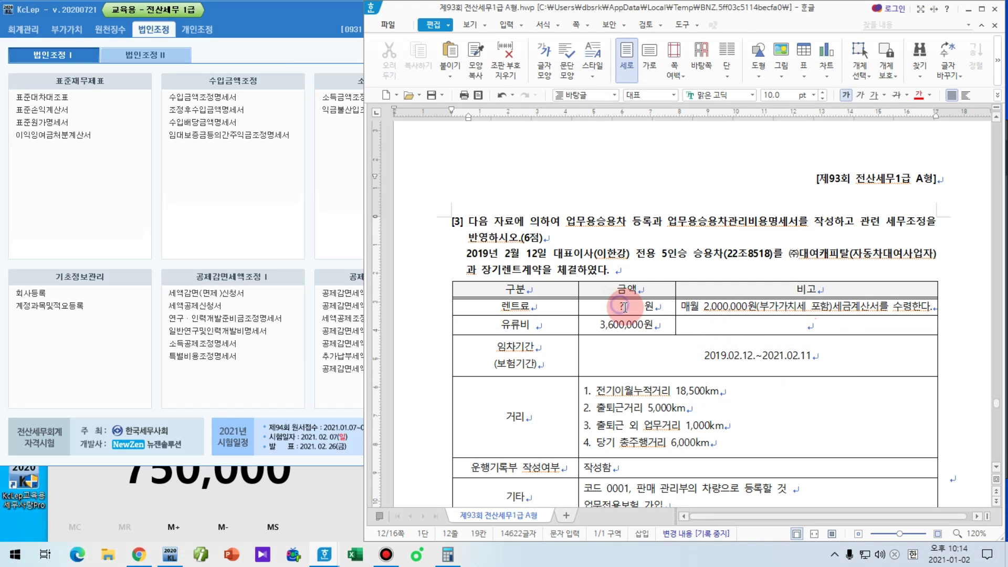
# Step: Replace the ? in the 렌트료 amount cell with 24,000,000
pyautogui.doubleClick(622, 306)
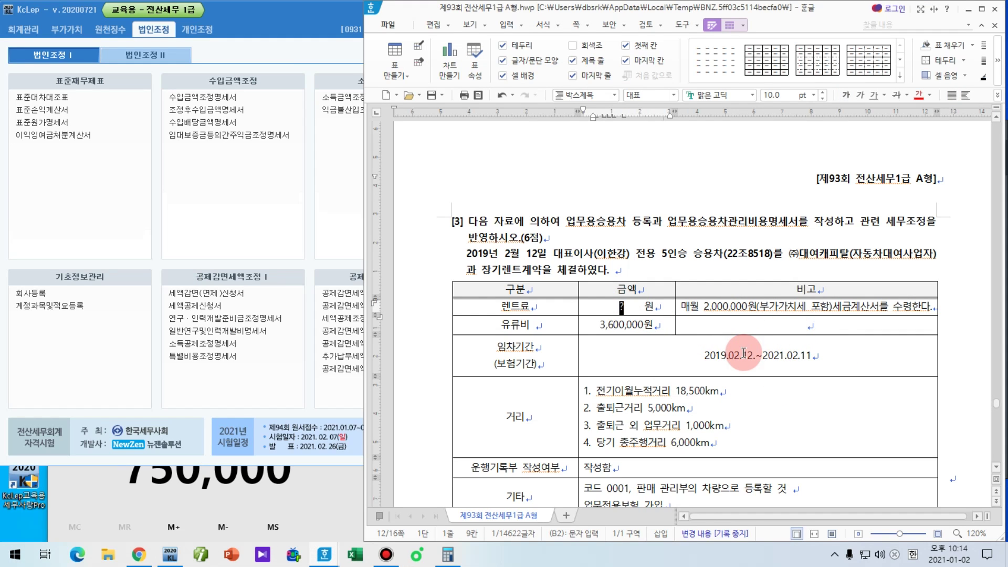
pyautogui.write('24,000 ')
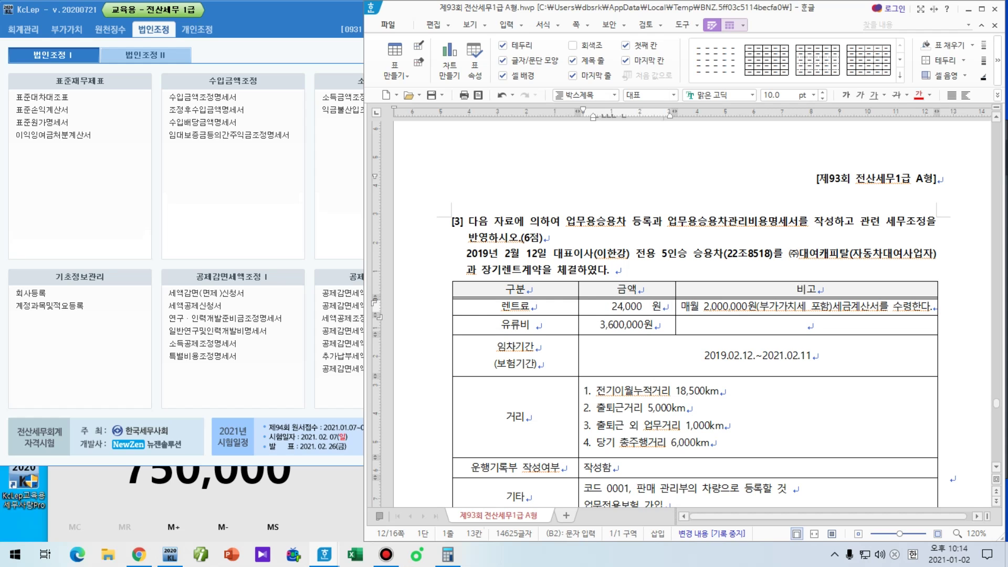
pyautogui.write(',000')
pyautogui.scroll(-5, 697, 375)
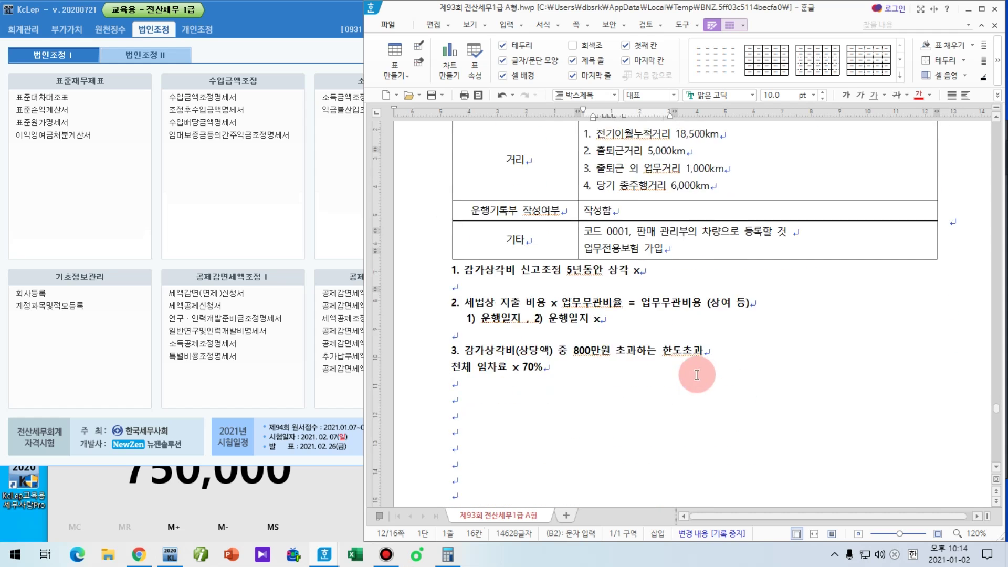
# Step: Start the line '24,000,000 x 70% =' and compute 24000000*0.7 in Calculator
pyautogui.click(697, 375)
pyautogui.scroll(-2, 697, 375)
pyautogui.write('2')
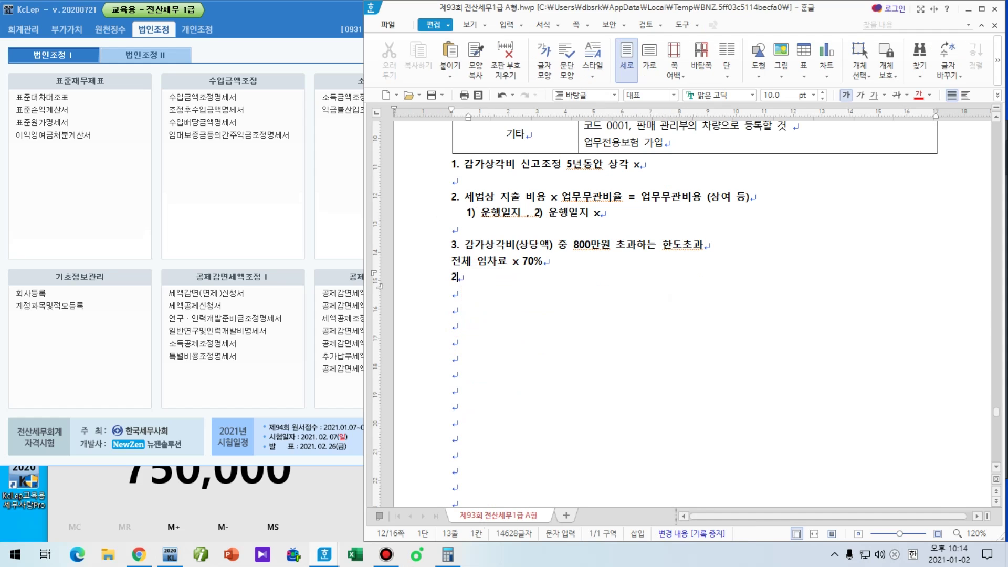
pyautogui.write('4,000,000')
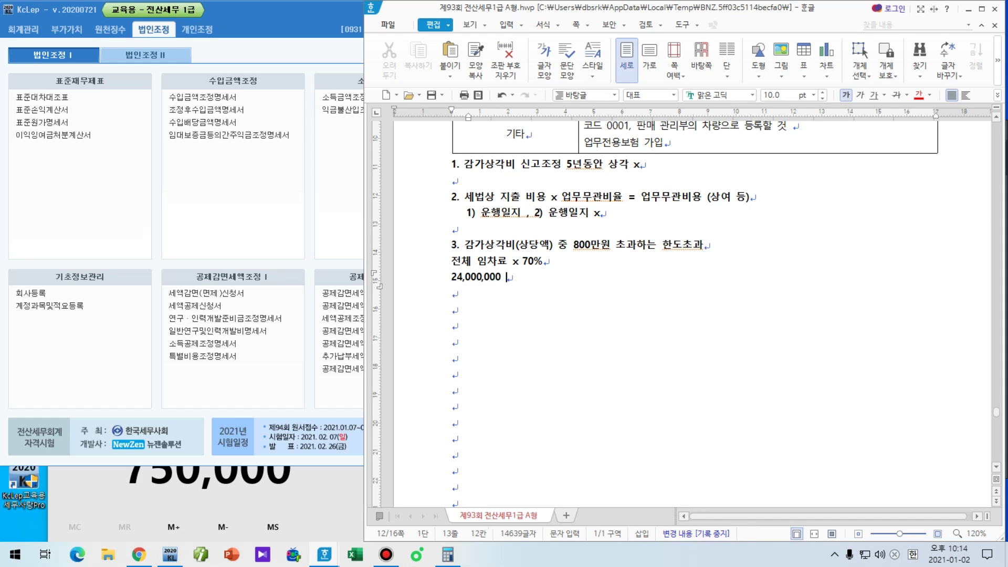
pyautogui.write(' x 70% =')
pyautogui.click(448, 555)
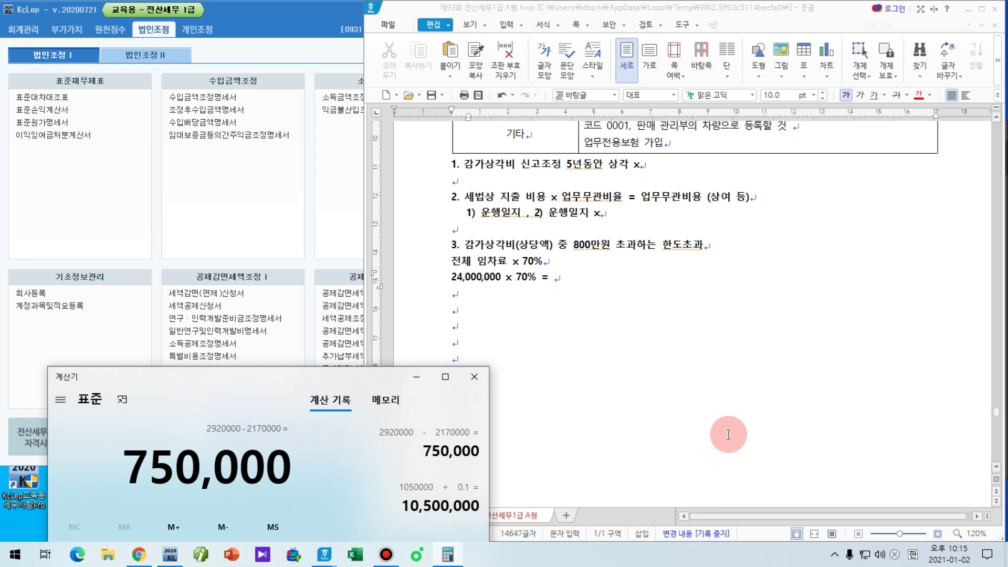
pyautogui.moveTo(275, 384); pyautogui.dragTo(222, 103)
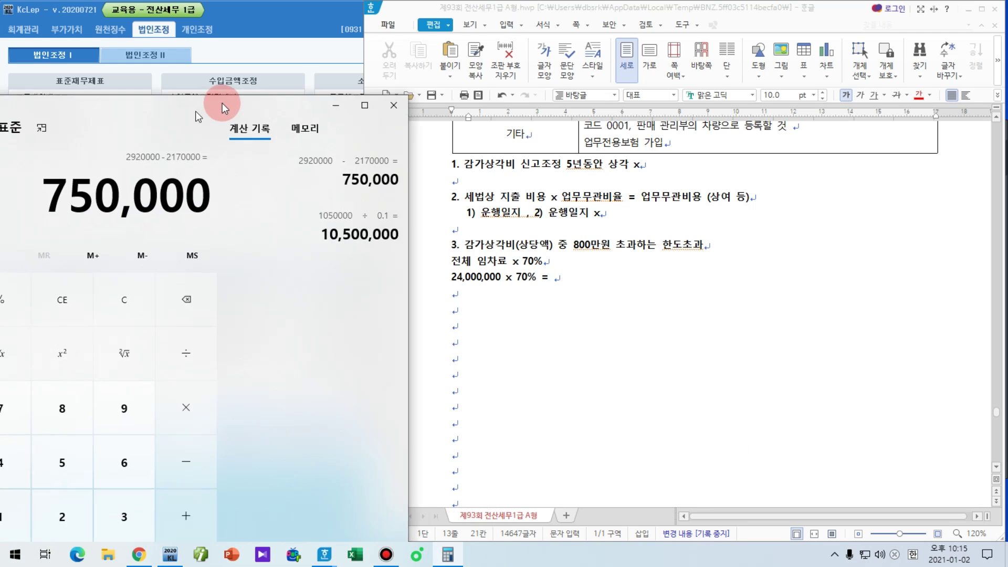
pyautogui.write('24000000*')
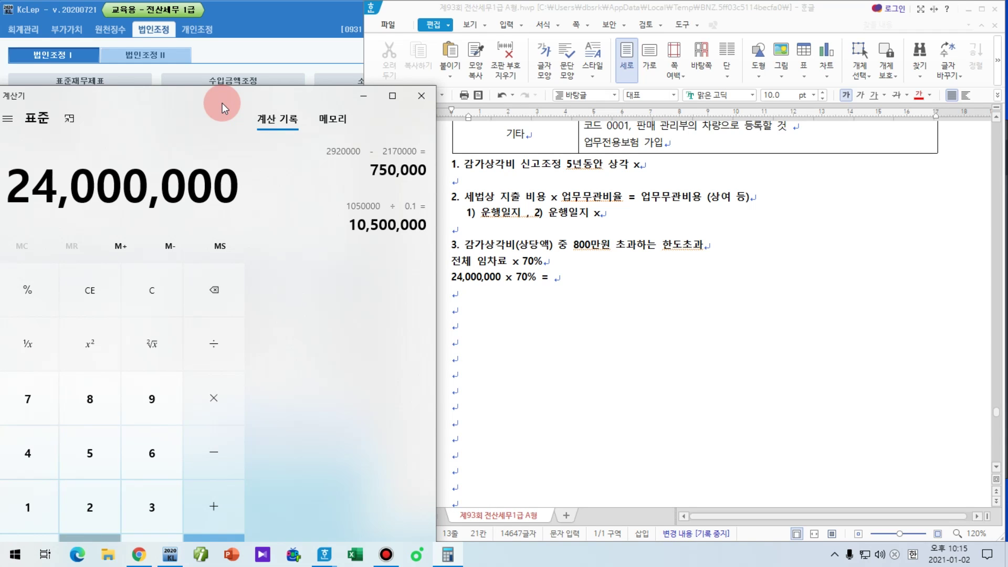
pyautogui.write('0.7=')
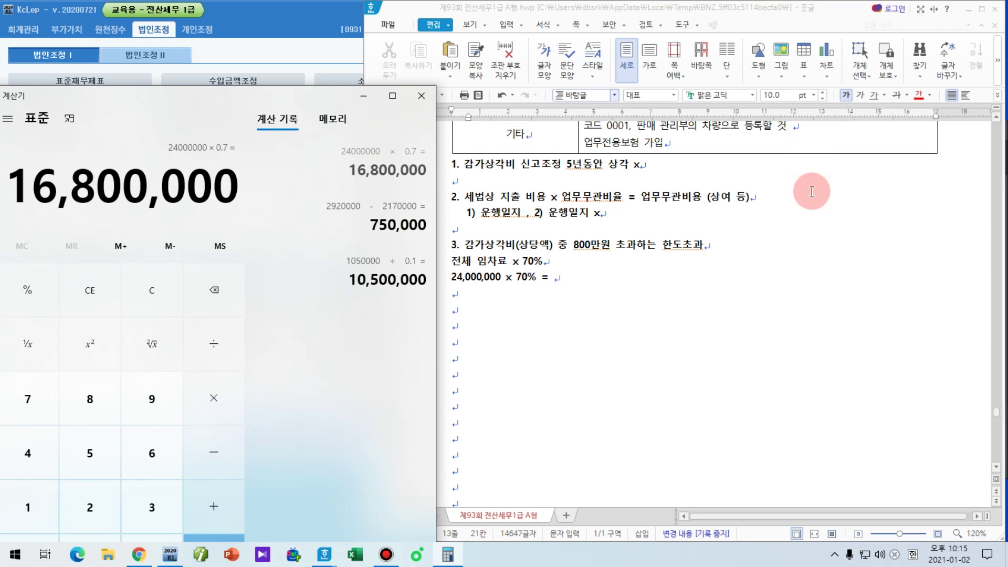
# Step: Complete the line with '16,800,000 - 8,000,000 = 8,800,000 한도초과'
pyautogui.click(601, 277)
pyautogui.write('1')
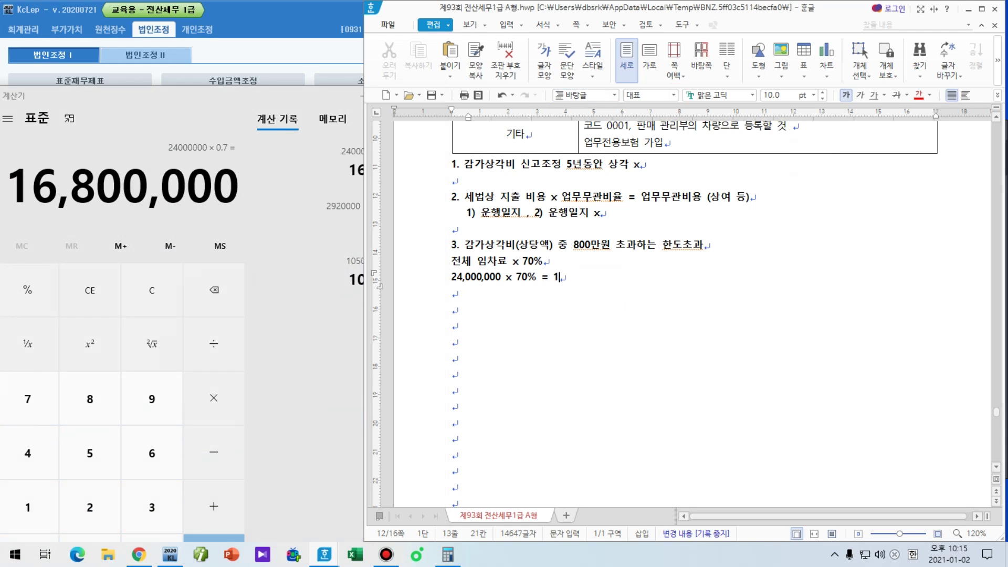
pyautogui.write('6,800,000 - 8,000,000 = ')
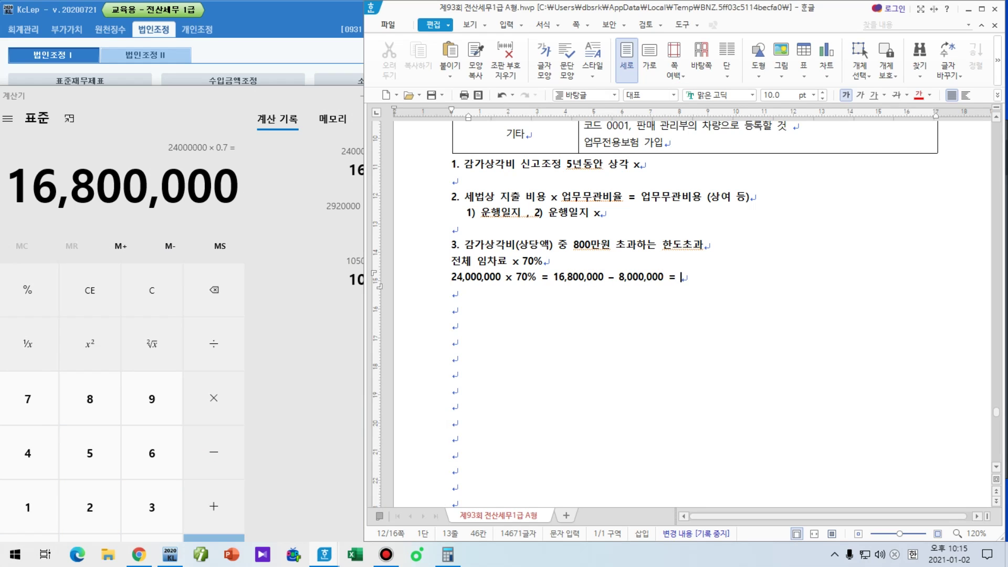
pyautogui.write('8,800,000 g')
pyautogui.press('BackSpace')
pyautogui.press('Hangul')
pyautogui.write('한도초과')
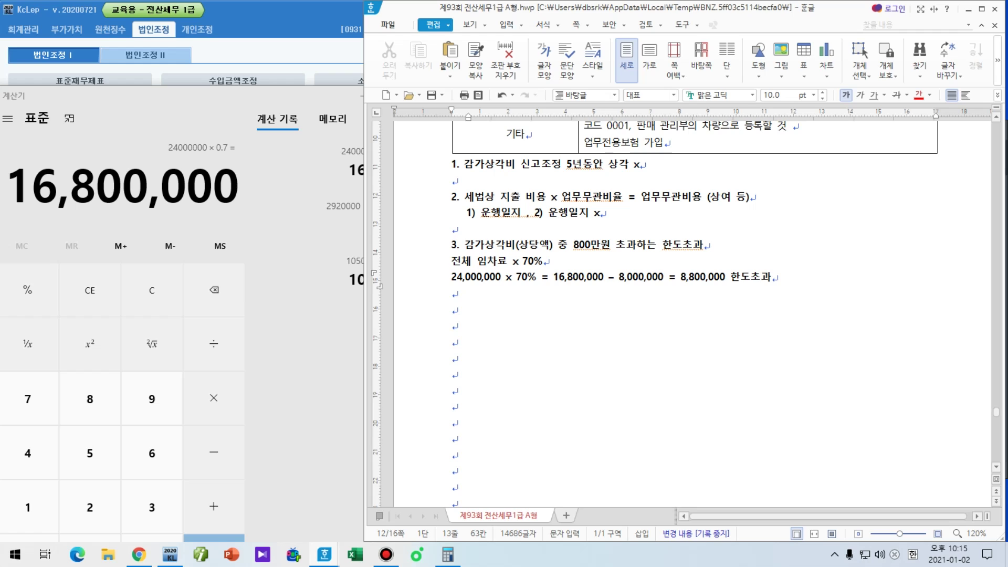
# Step: Begin a '<손.불> 임차료 부인액 8,800,000' line below the calculation
pyautogui.click(453, 293)
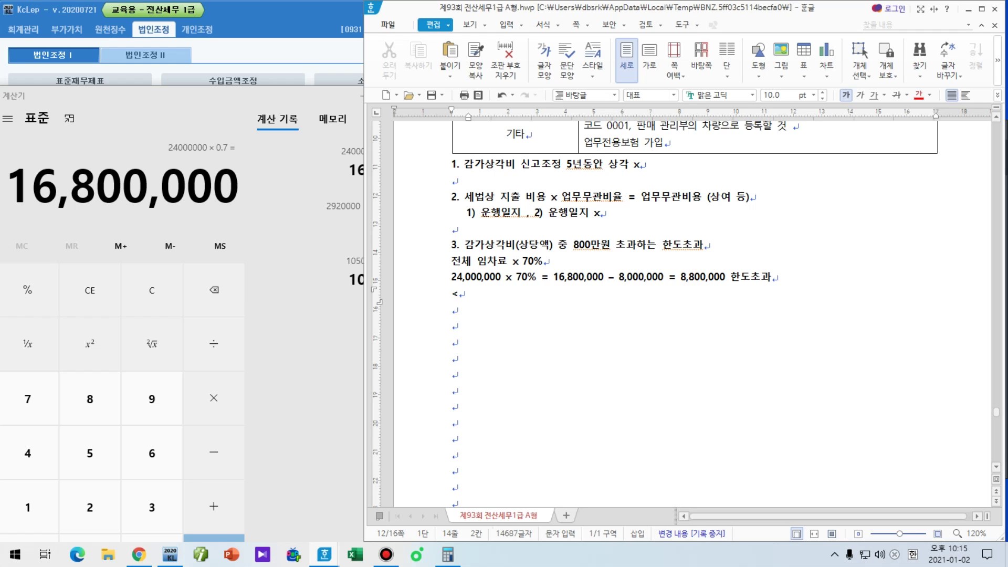
pyautogui.write('<손.불> 임차료 부인애')
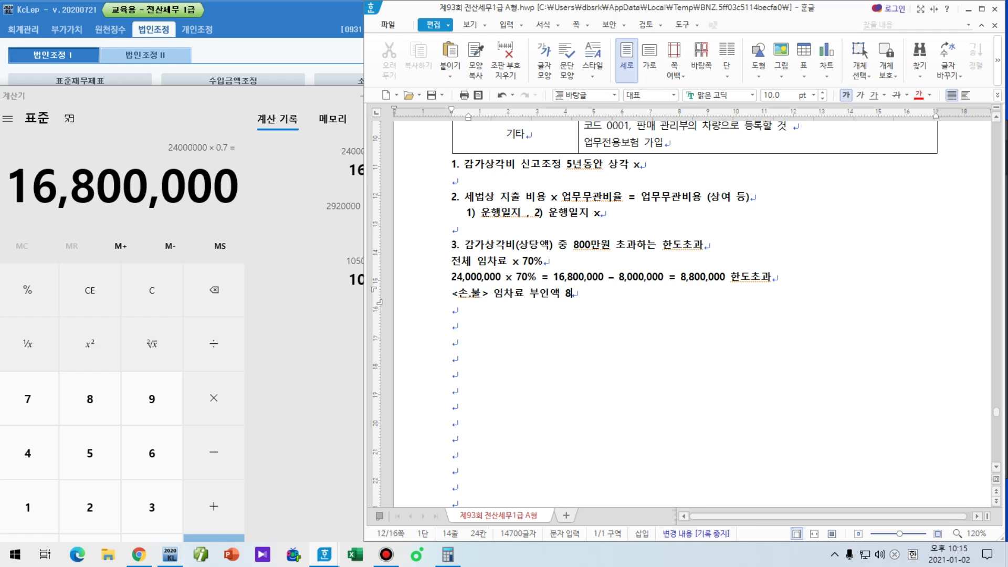
pyautogui.write('8,800,0')
pyautogui.scroll(6, 867, 270)
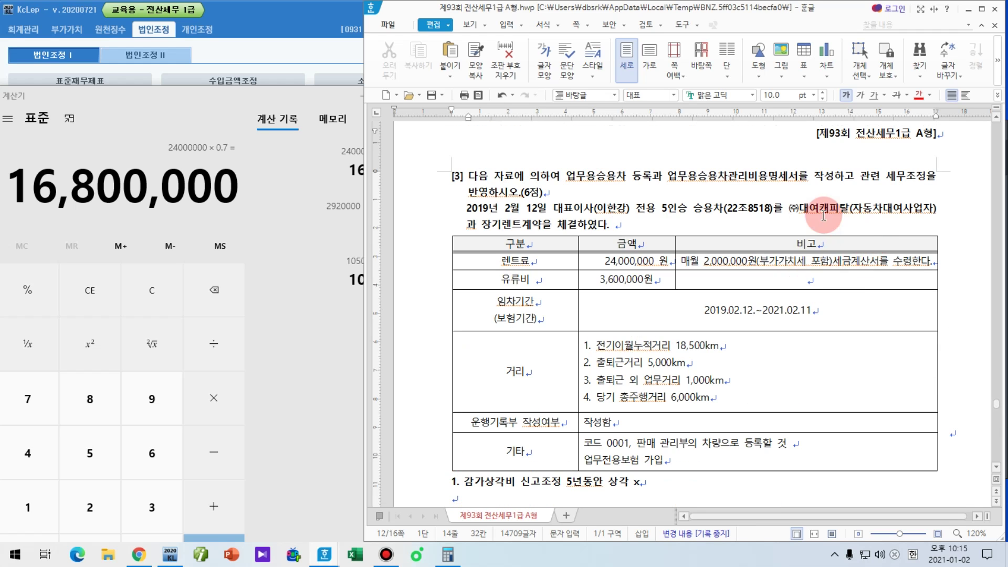
# Step: Underline ㈜대여캐피탈 with the screen pen, then append '(기타사외유출)' to the 8,800,000 rent disallowance line
pyautogui.hotkey('ctrl', 'shift', 'p')
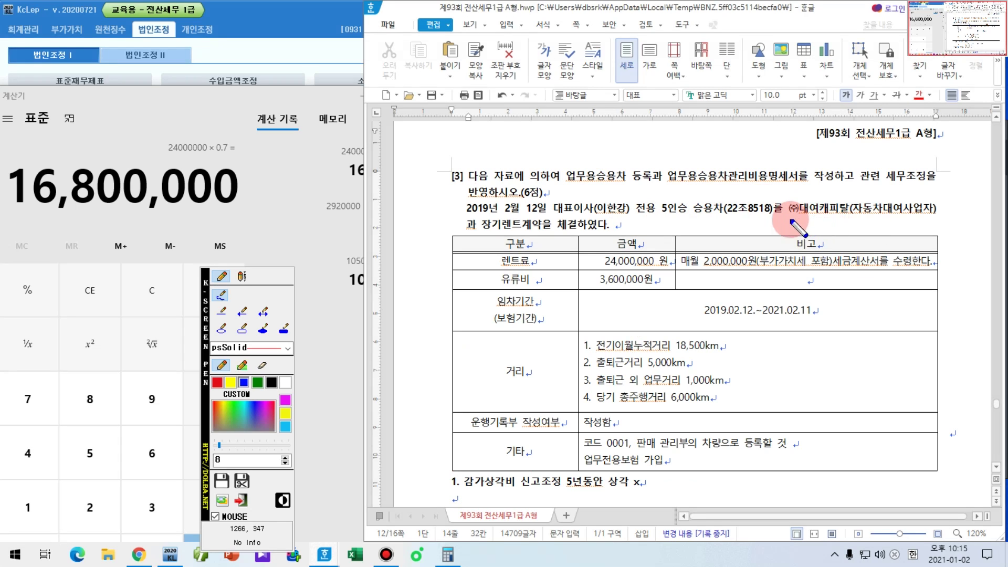
pyautogui.moveTo(790, 230); pyautogui.dragTo(841, 230)
pyautogui.hotkey('ctrl', 'shift', 'p')
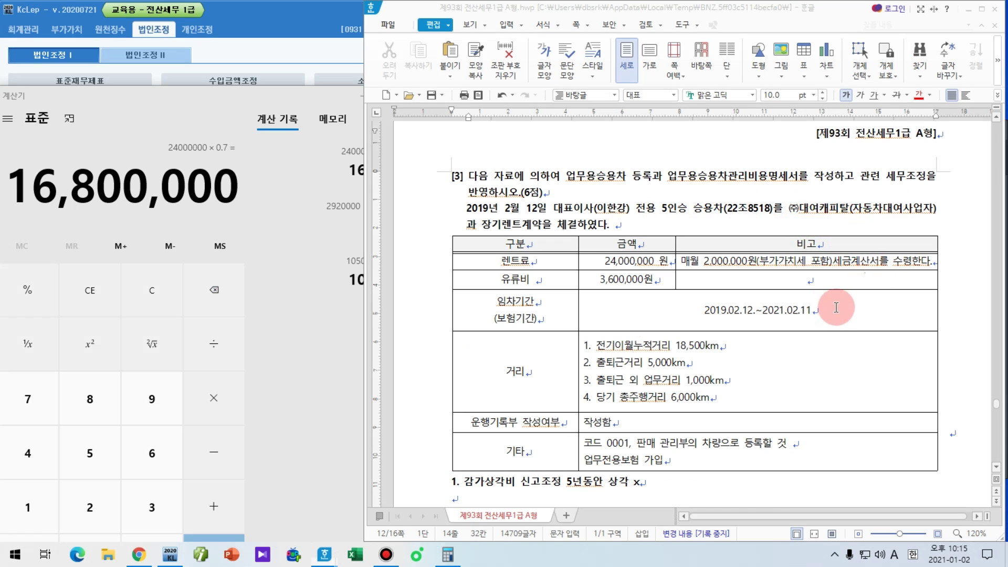
pyautogui.scroll(-4, 835, 306)
pyautogui.click(663, 384)
pyautogui.write('(')
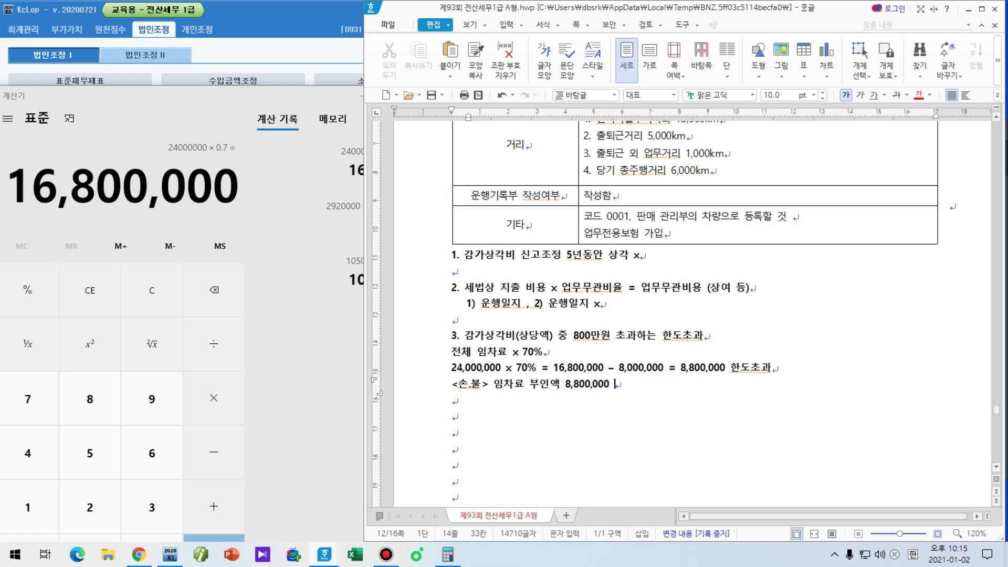
pyautogui.write('기타사외유출)')
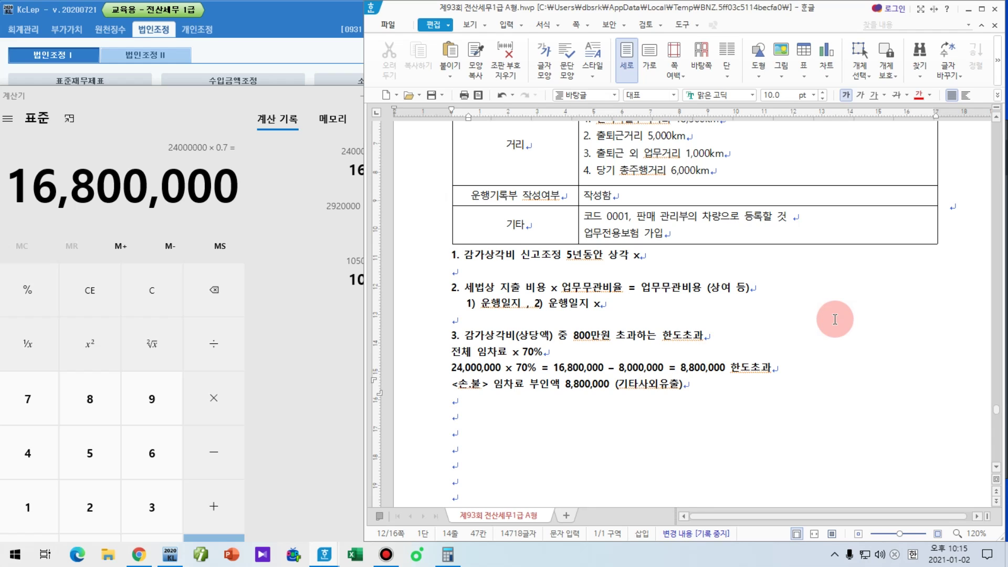
pyautogui.click(520, 320)
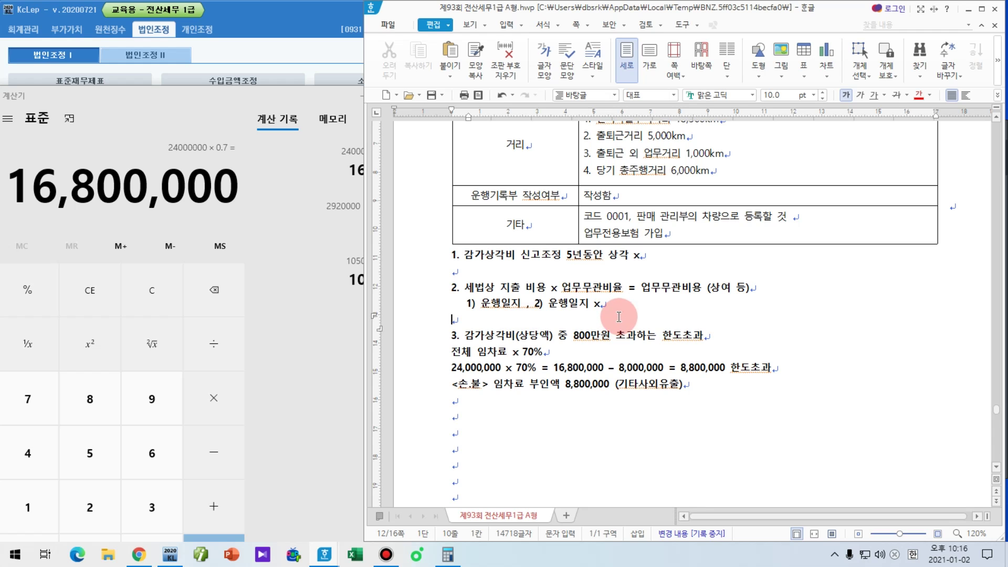
# Step: Underline the 24,000,000 rent and 3,600,000 fuel amounts in the problem with the screen pen
pyautogui.press('Hangul')
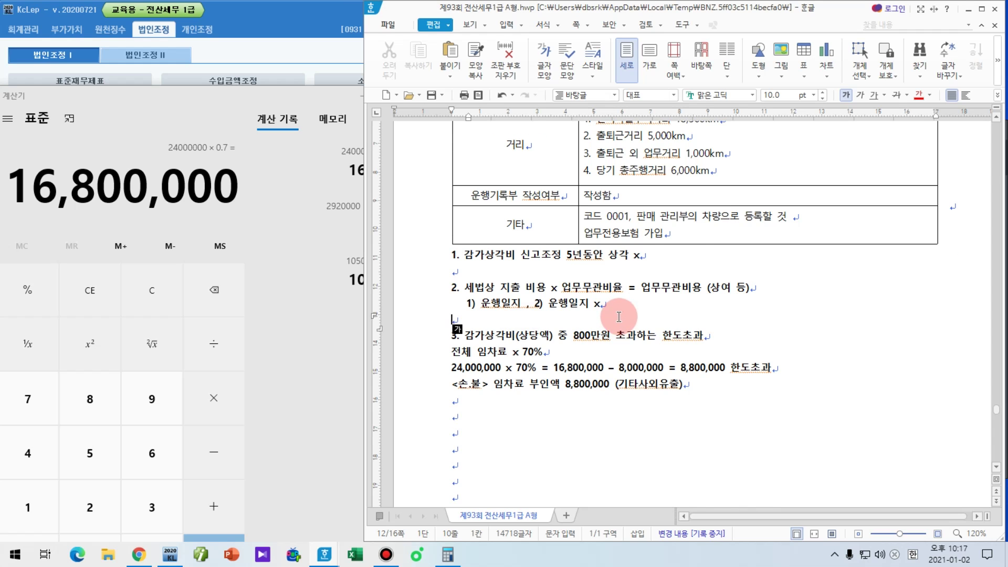
pyautogui.scroll(5, 619, 317)
pyautogui.press('F12')
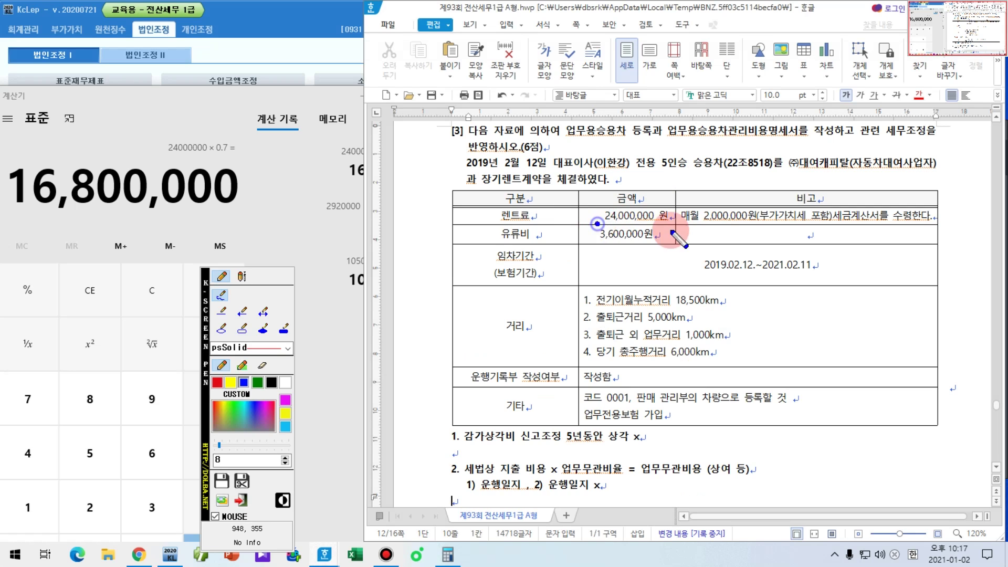
pyautogui.moveTo(672, 231); pyautogui.dragTo(675, 223)
pyautogui.moveTo(593, 243); pyautogui.dragTo(665, 242)
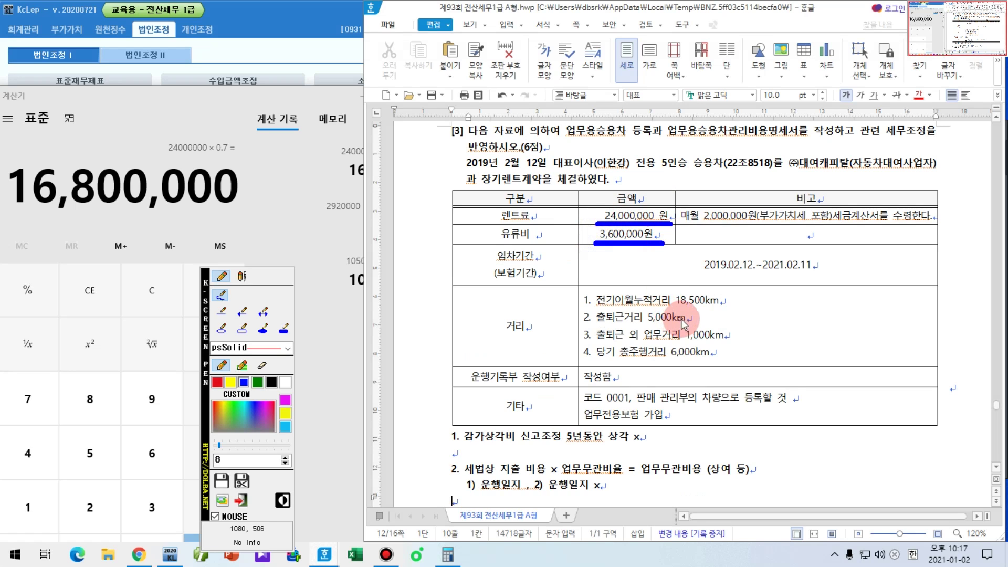
pyautogui.press('F12')
# Step: Type '(24,000,000 + 3,600,000) x (100%-100%) = 0' on the blank line below item 2
pyautogui.scroll(-3, 682, 322)
pyautogui.click(494, 368)
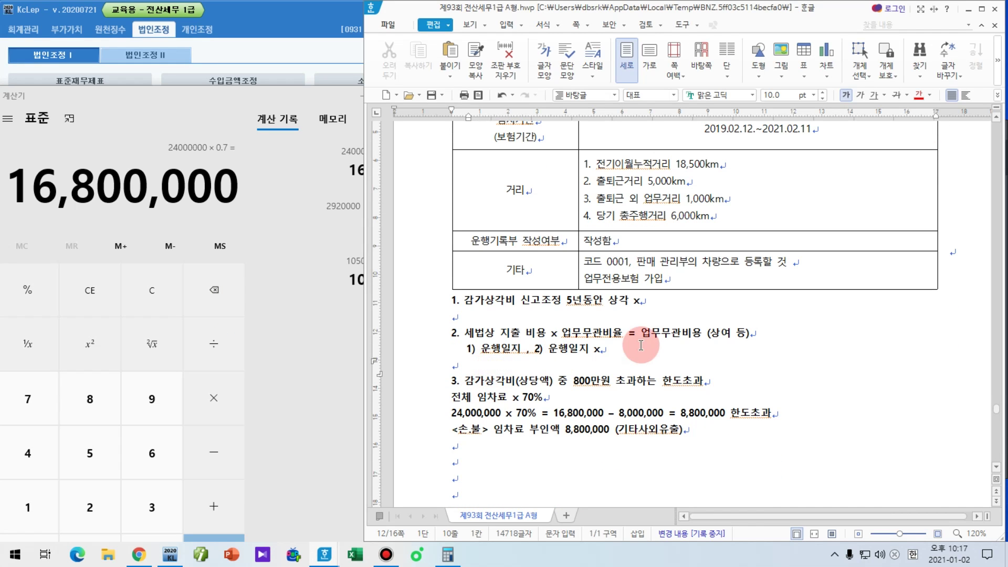
pyautogui.write('(24,000,00')
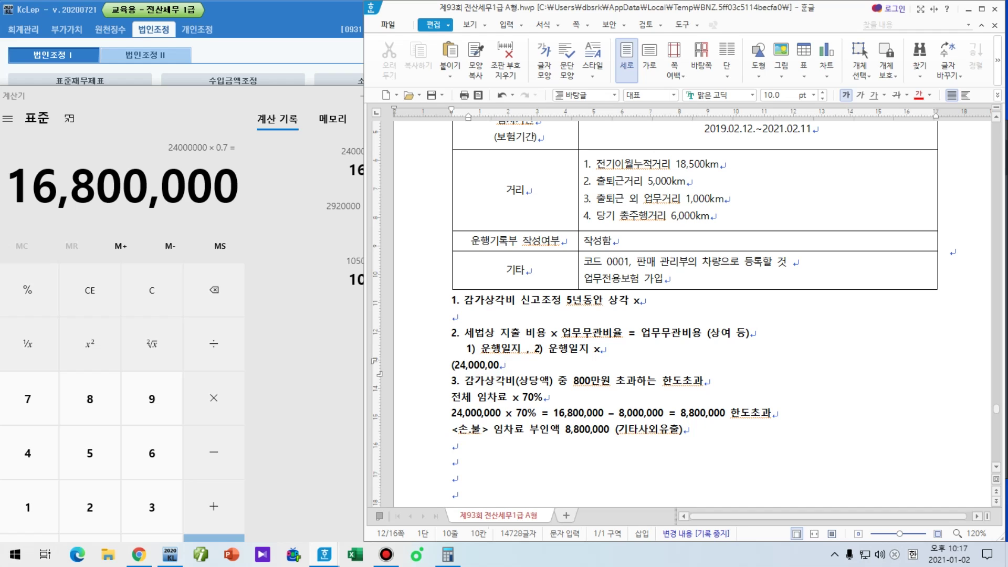
pyautogui.write('0 + 3,600,000) x ')
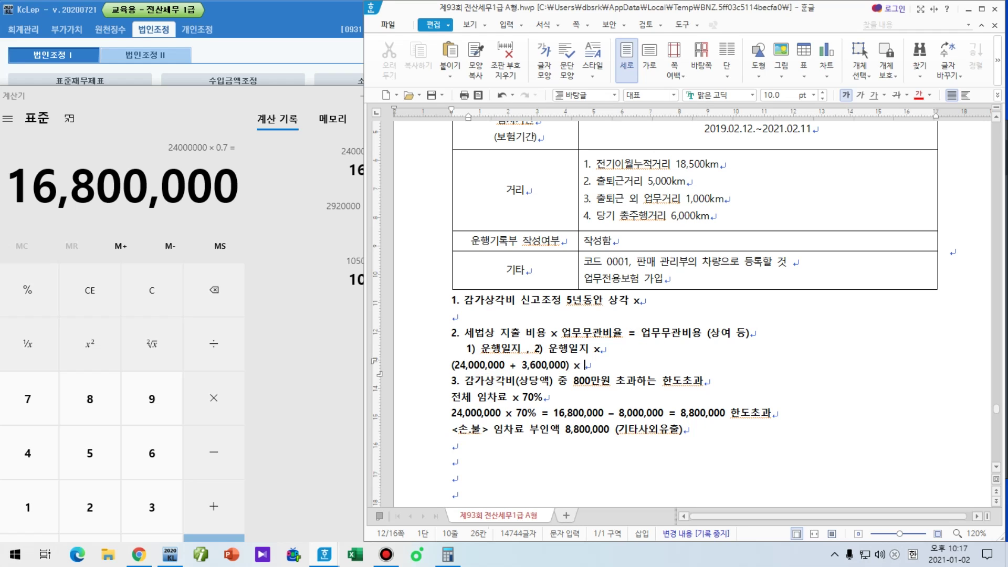
pyautogui.write('(')
pyautogui.write('1-100%')
pyautogui.write('00%')
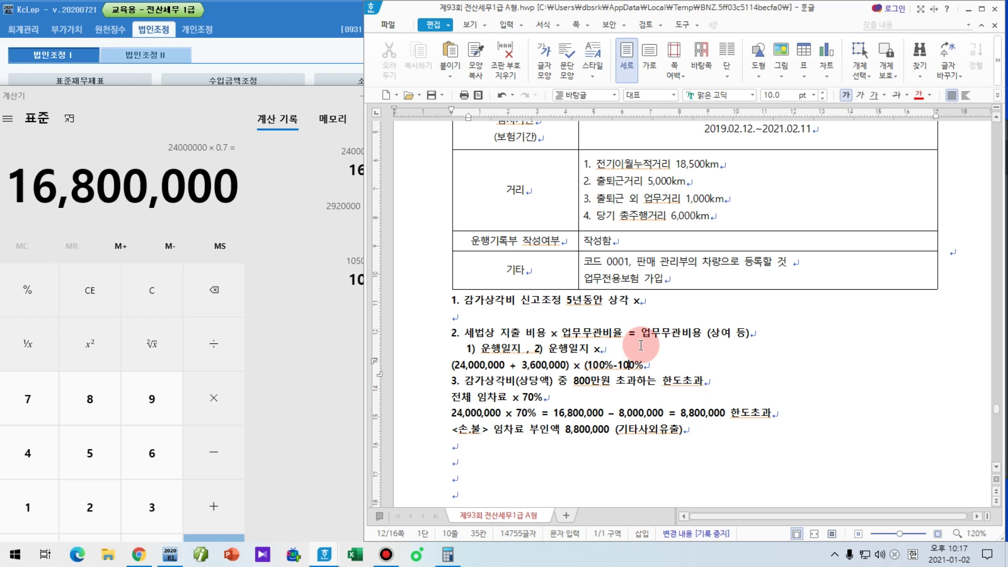
pyautogui.write(')')
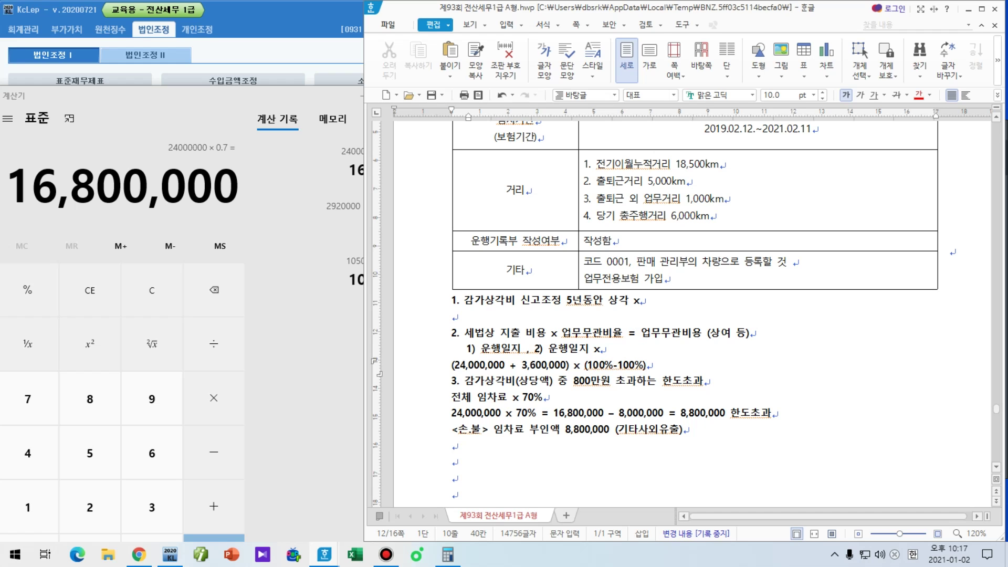
pyautogui.write(' = 0')
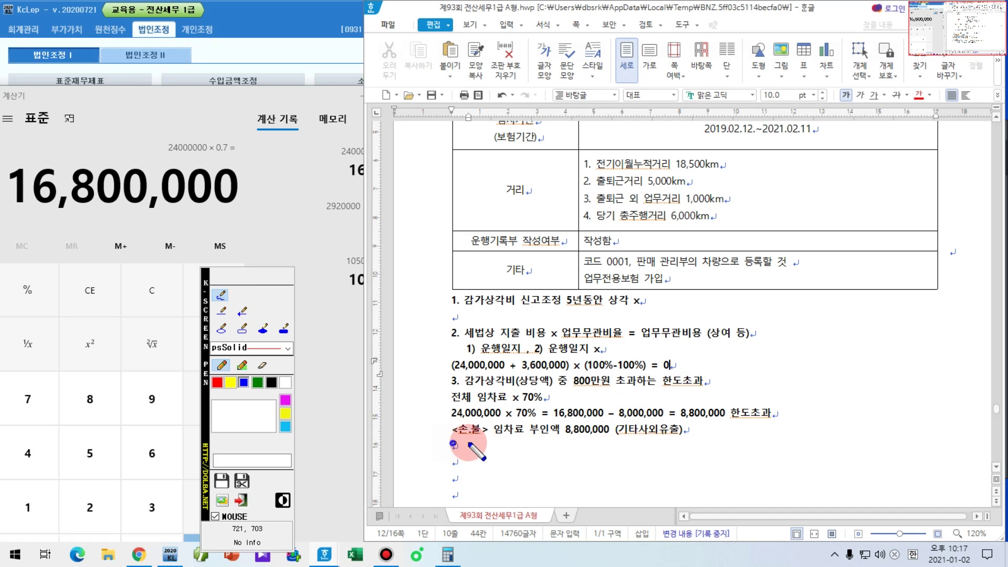
pyautogui.moveTo(452, 442); pyautogui.dragTo(719, 443)
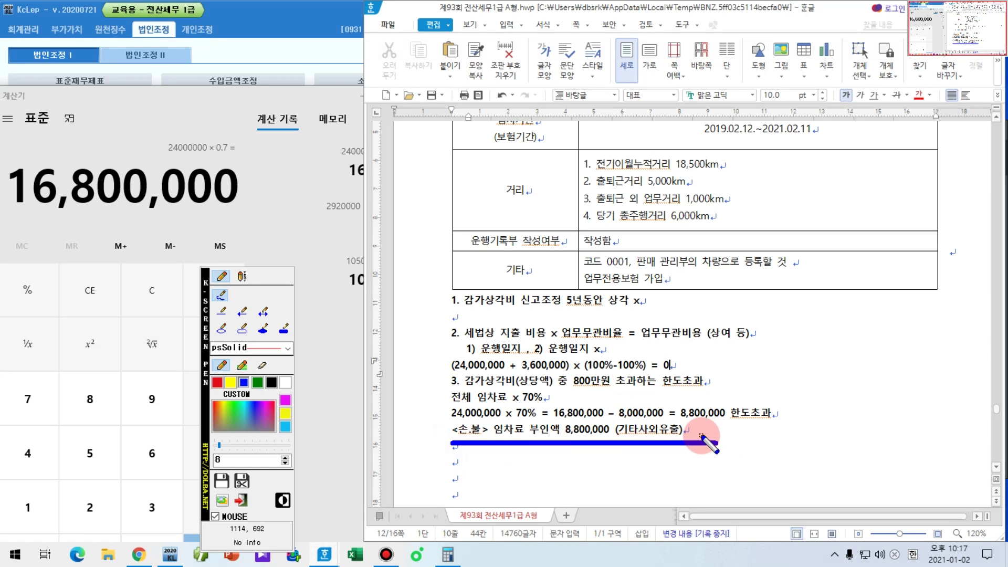
pyautogui.press('Escape')
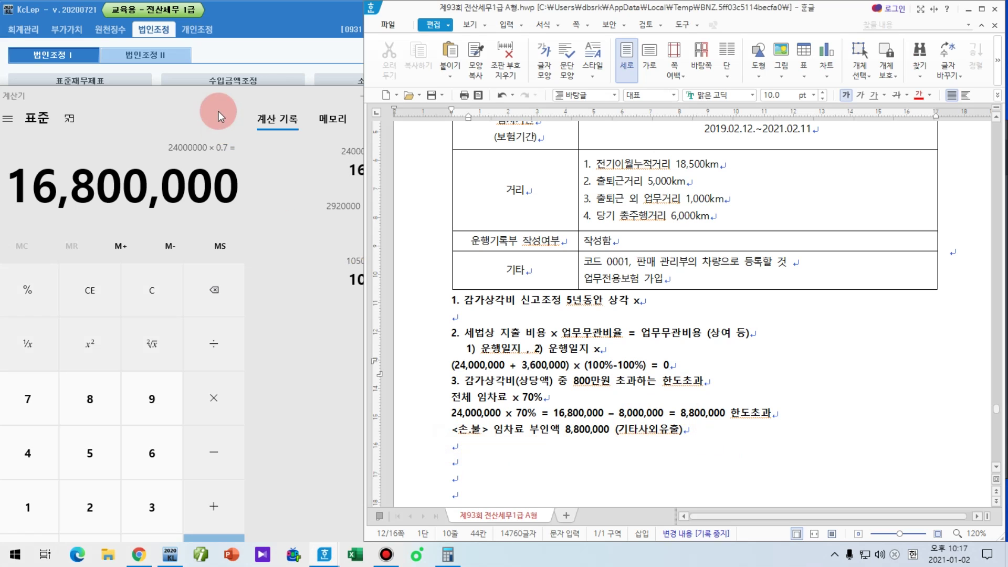
pyautogui.click(304, 96)
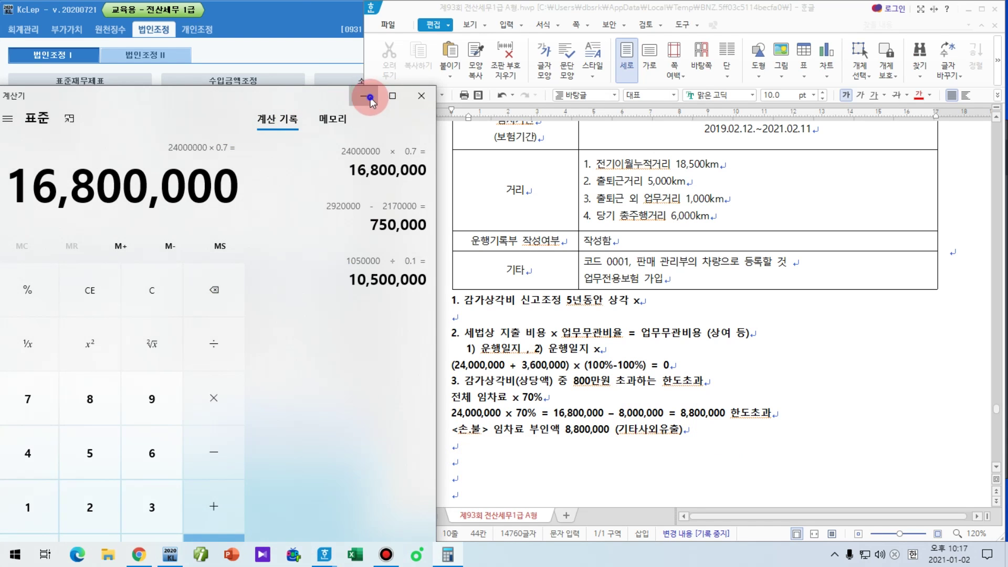
# Step: Underline '업무용승용차 등록' in problem [3] and number it '1)'
pyautogui.click(395, 96)
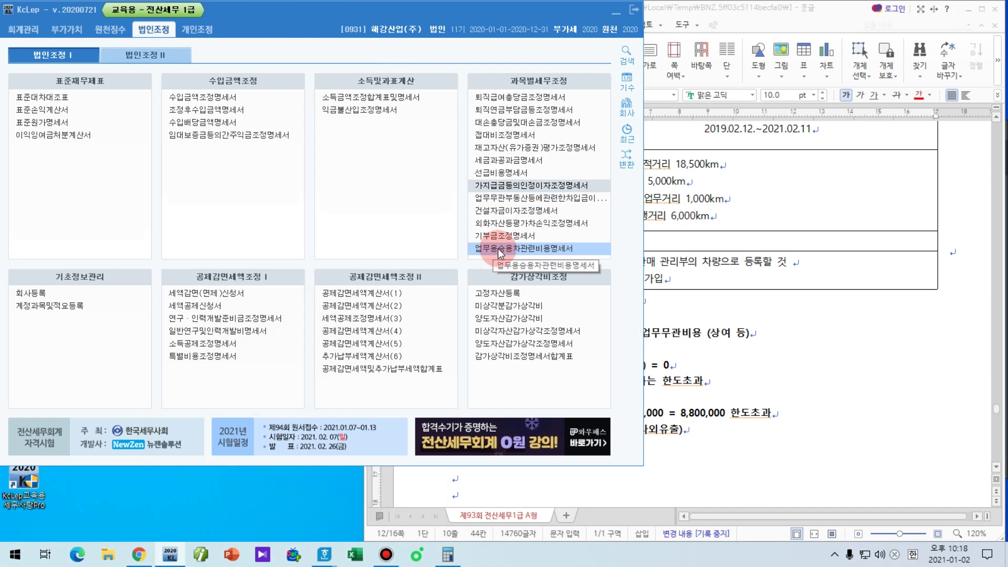
pyautogui.click(732, 310)
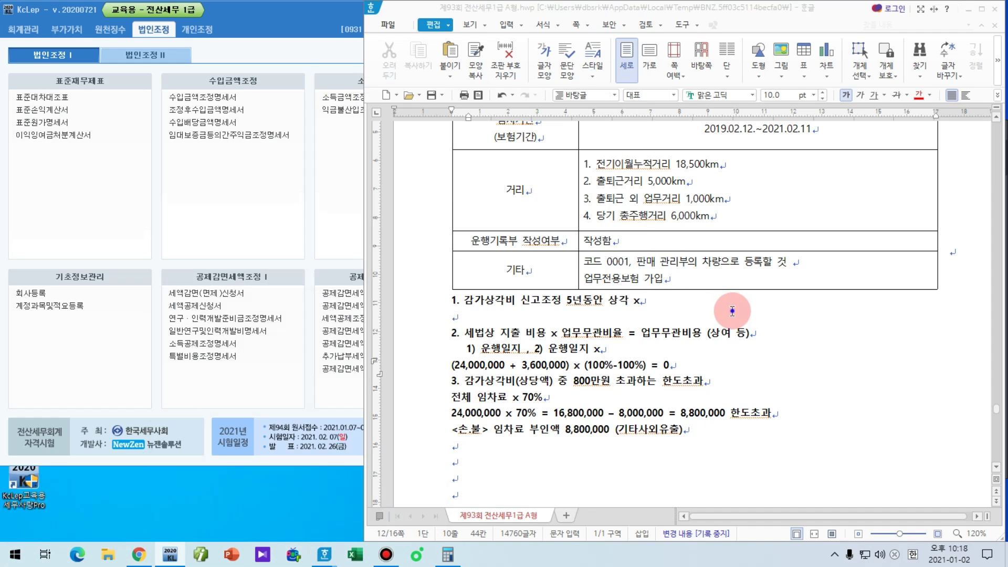
pyautogui.scroll(5, 735, 321)
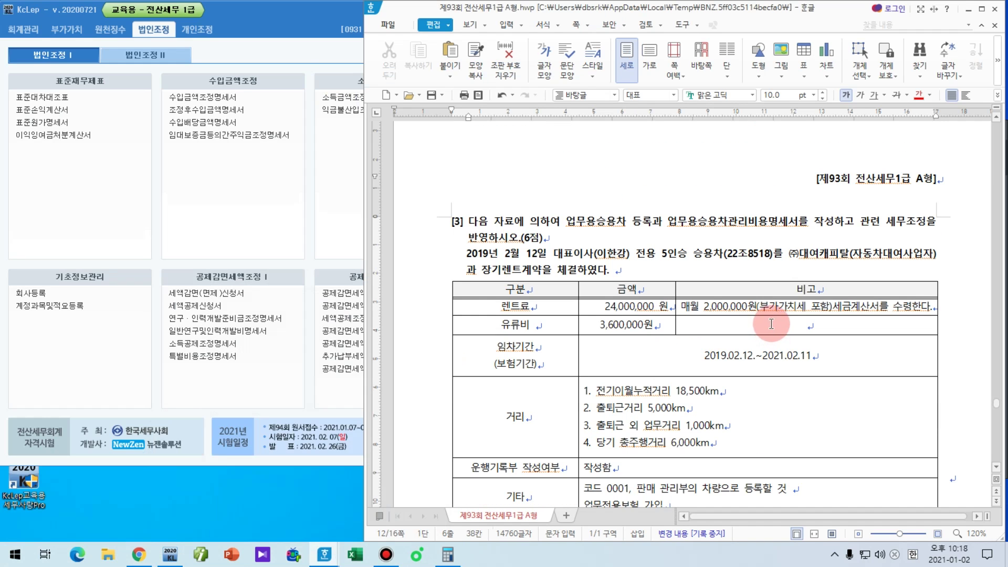
pyautogui.moveTo(567, 221); pyautogui.dragTo(649, 223)
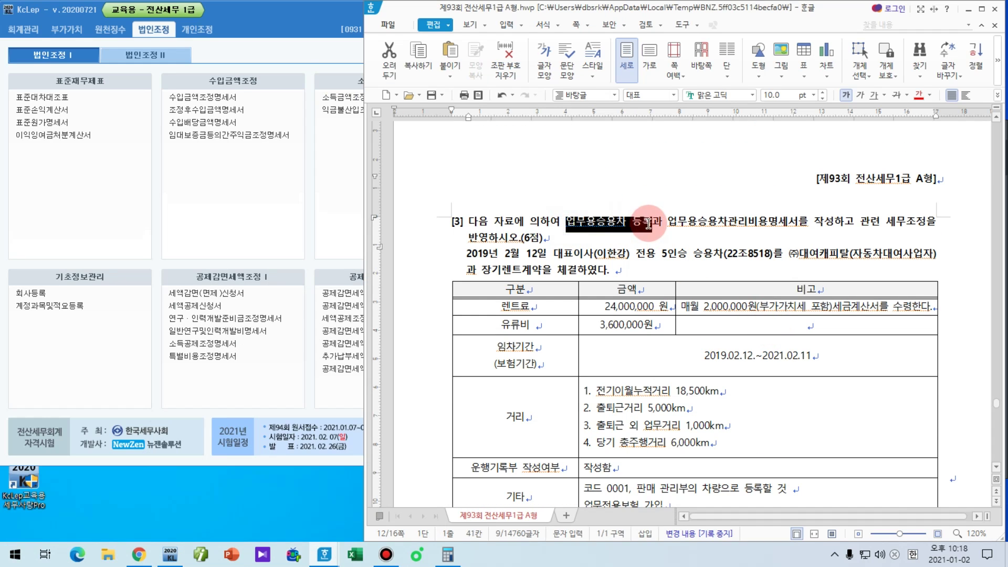
pyautogui.hotkey('ctrl', 'u')
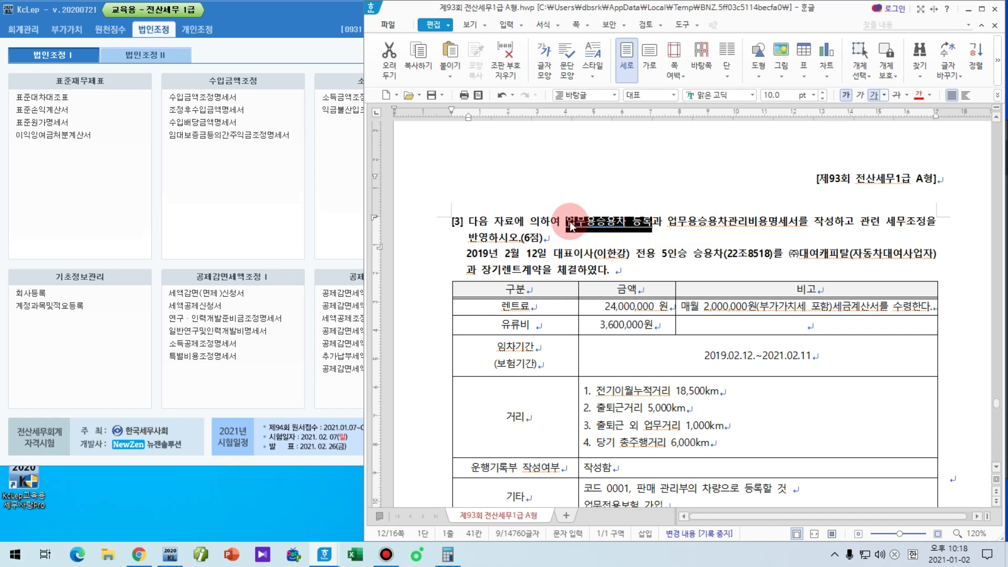
pyautogui.click(571, 226)
pyautogui.write('1)')
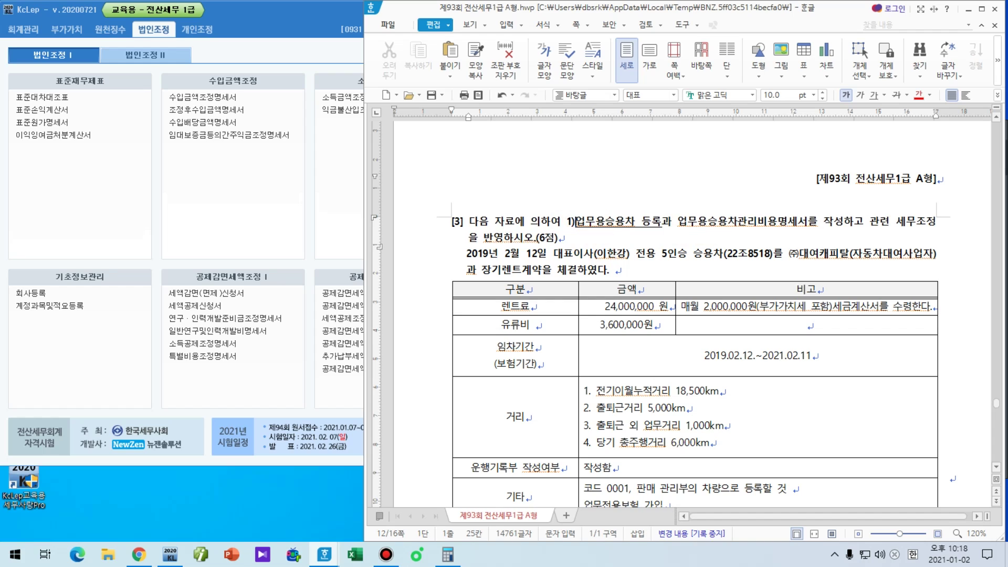
# Step: Underline '업무용승용차관리비용명세서를 작성' and number it '2)'
pyautogui.click(596, 223)
pyautogui.hotkey('ctrl', 'Right')
pyautogui.hotkey('ctrl', 'Right')
pyautogui.hotkey('ctrl', 'shift', 'Right')
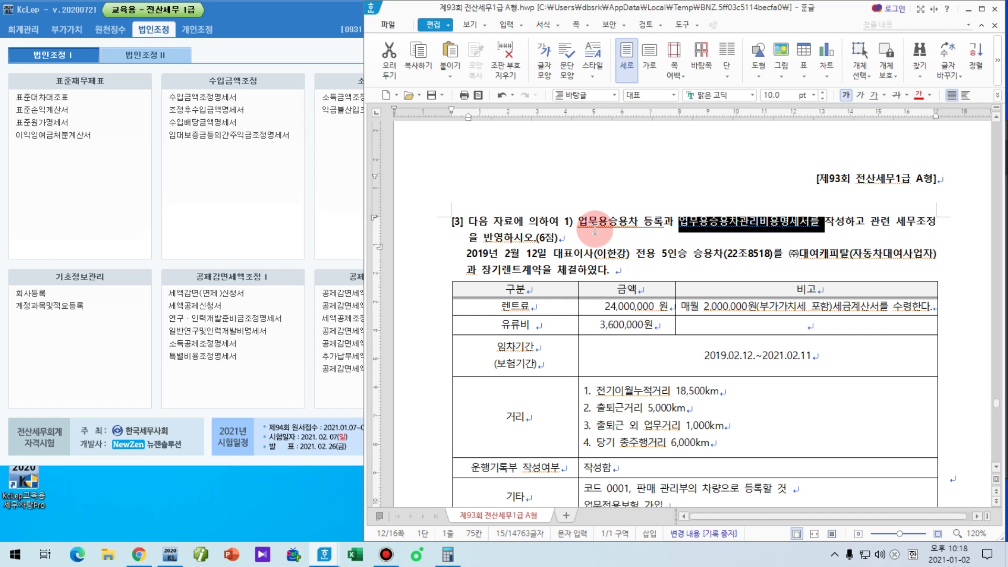
pyautogui.hotkey('shift', 'Right')
pyautogui.hotkey('shift', 'Right')
pyautogui.hotkey('ctrl', 'u')
pyautogui.press('Left')
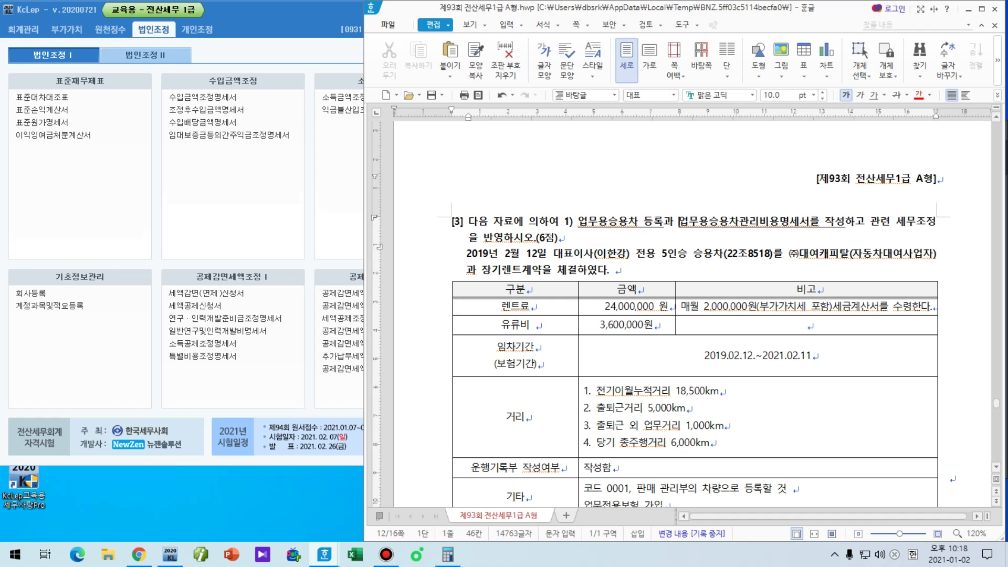
pyautogui.write('2)')
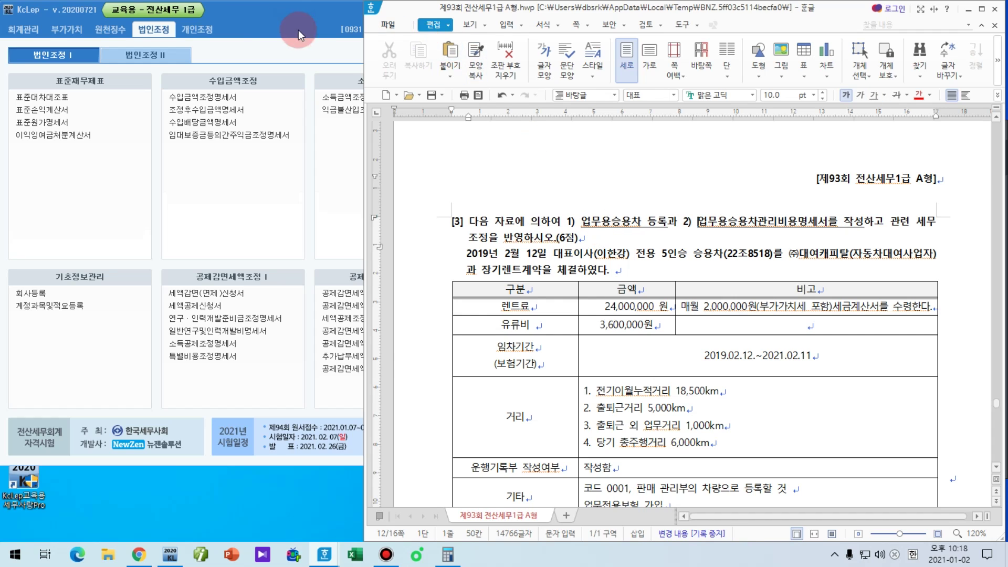
pyautogui.click(309, 29)
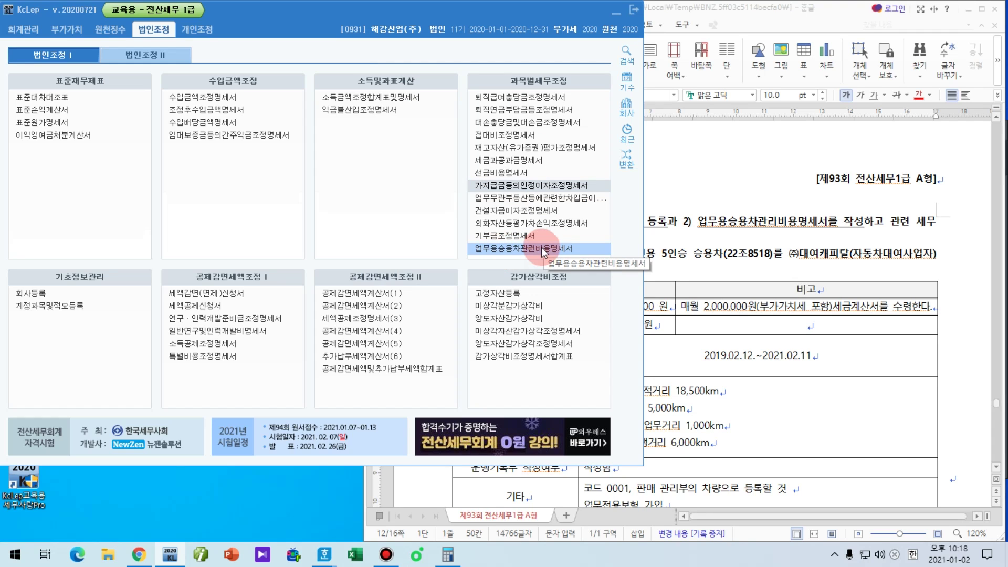
# Step: Open 업무용승용차관련비용명세서 and launch the empty 업무용승용차등록 screen beside the problem text
pyautogui.click(542, 249)
pyautogui.click(543, 249)
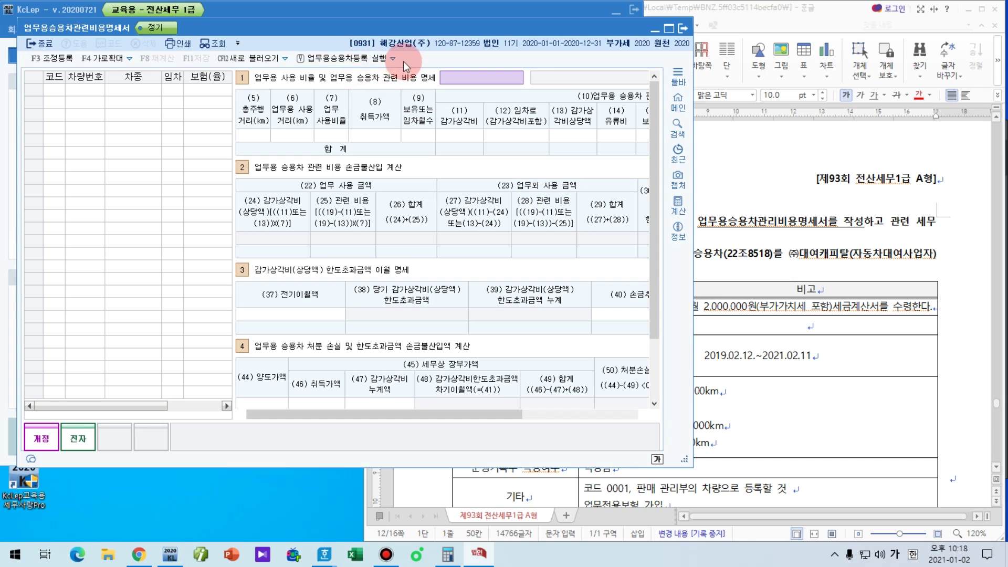
pyautogui.click(366, 62)
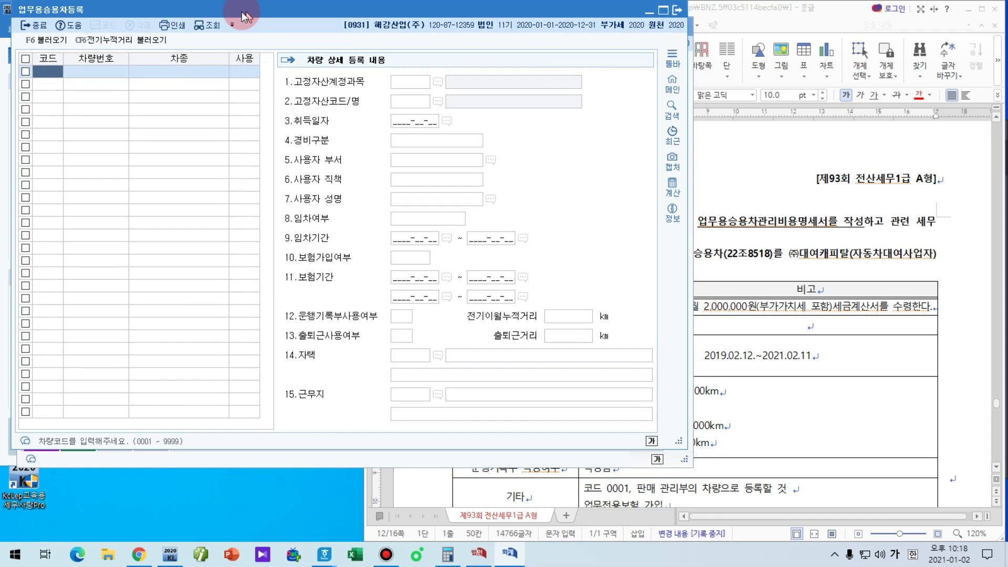
pyautogui.click(782, 250)
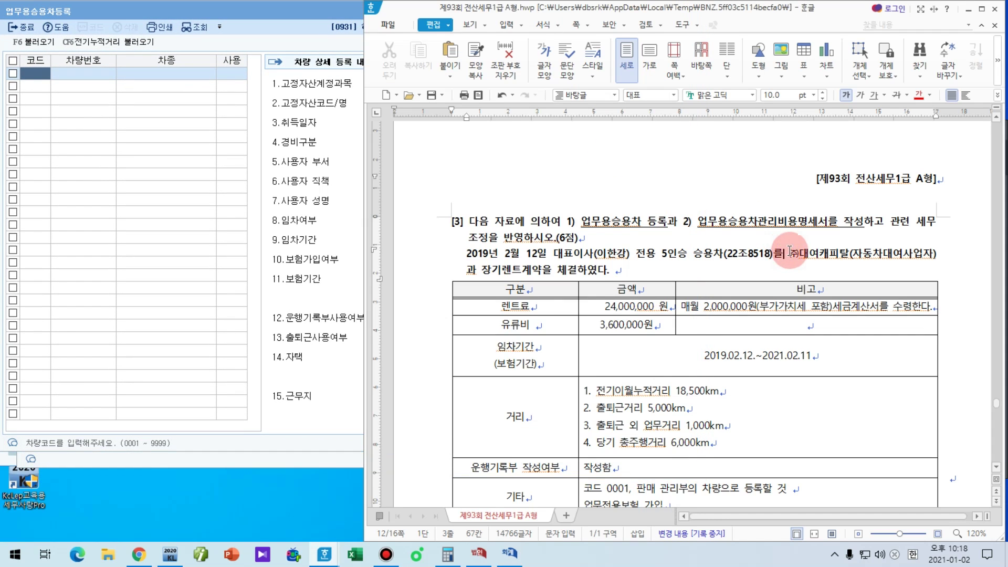
pyautogui.scroll(-1, 765, 227)
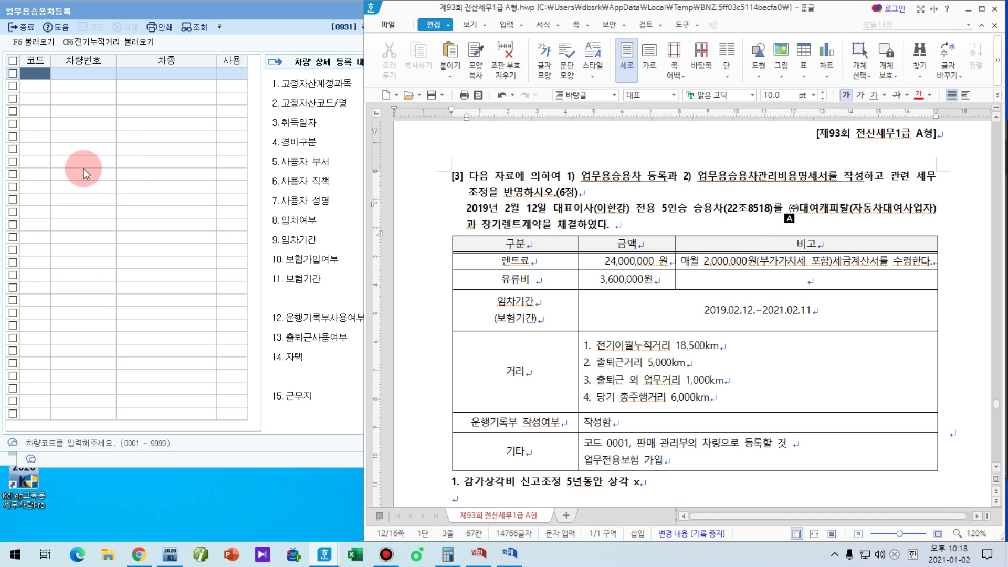
pyautogui.click(23, 73)
pyautogui.write('1')
pyautogui.press('Return')
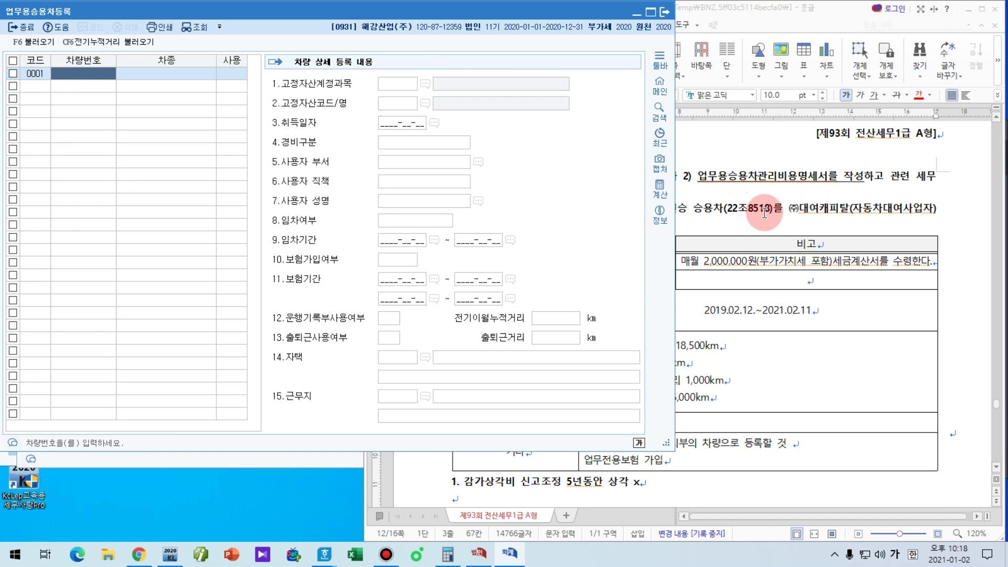
pyautogui.write('22조85')
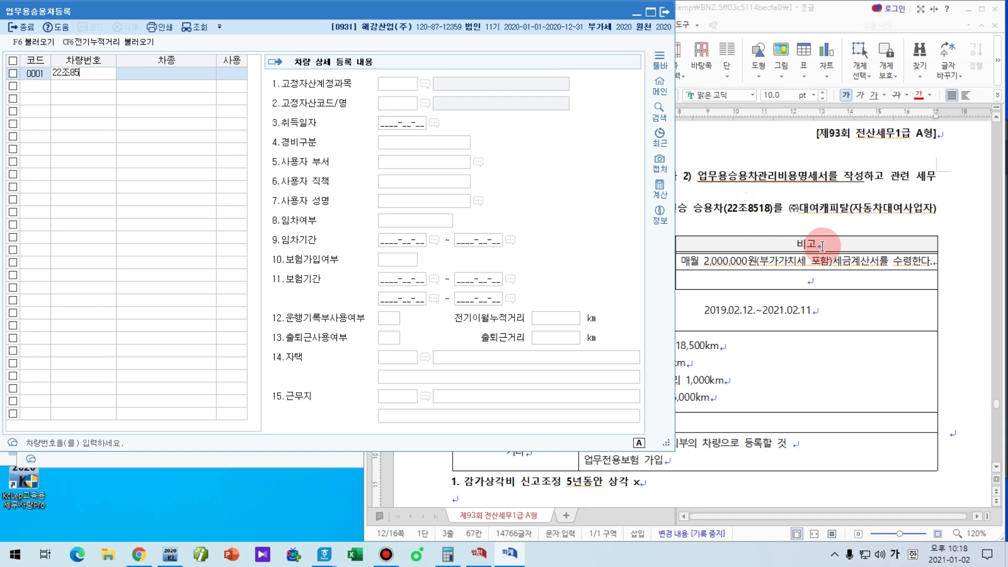
pyautogui.write('18')
pyautogui.press('Return')
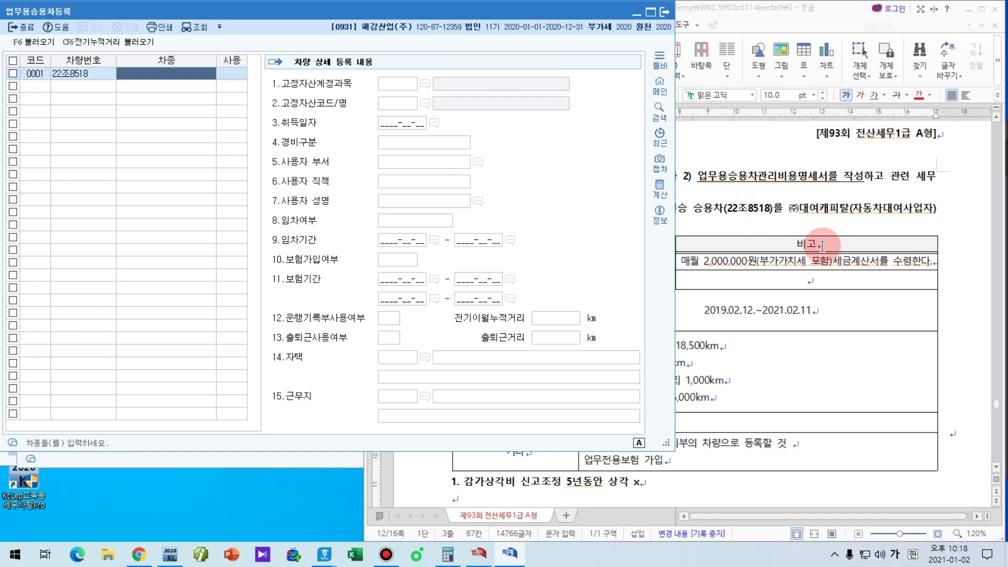
# Step: Set the vehicle type to 승용차 and fixed-asset account 0208 차량운반구, leaving the asset code blank
pyautogui.moveTo(822, 246); pyautogui.dragTo(798, 141)
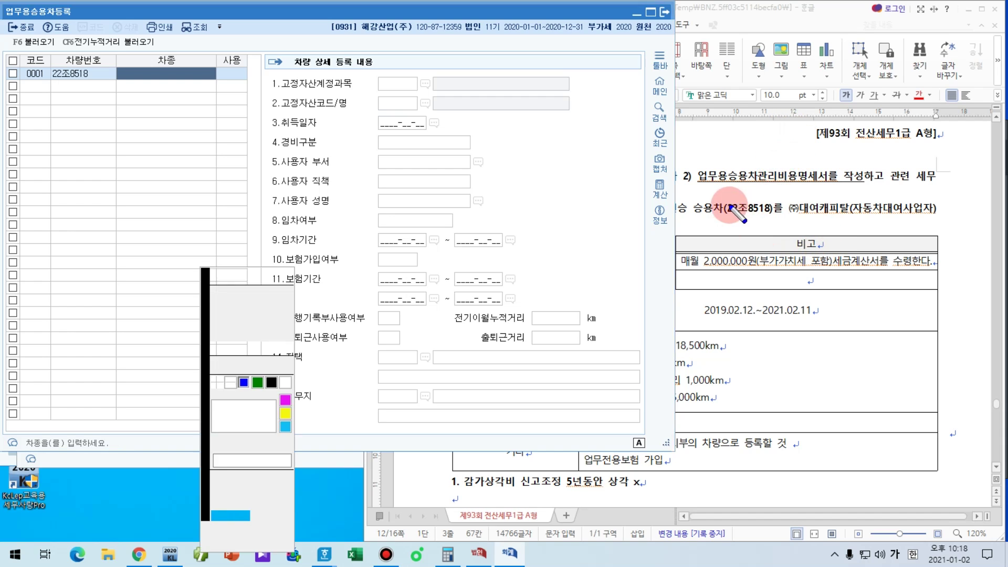
pyautogui.moveTo(689, 218); pyautogui.dragTo(725, 219)
pyautogui.rightClick(278, 100)
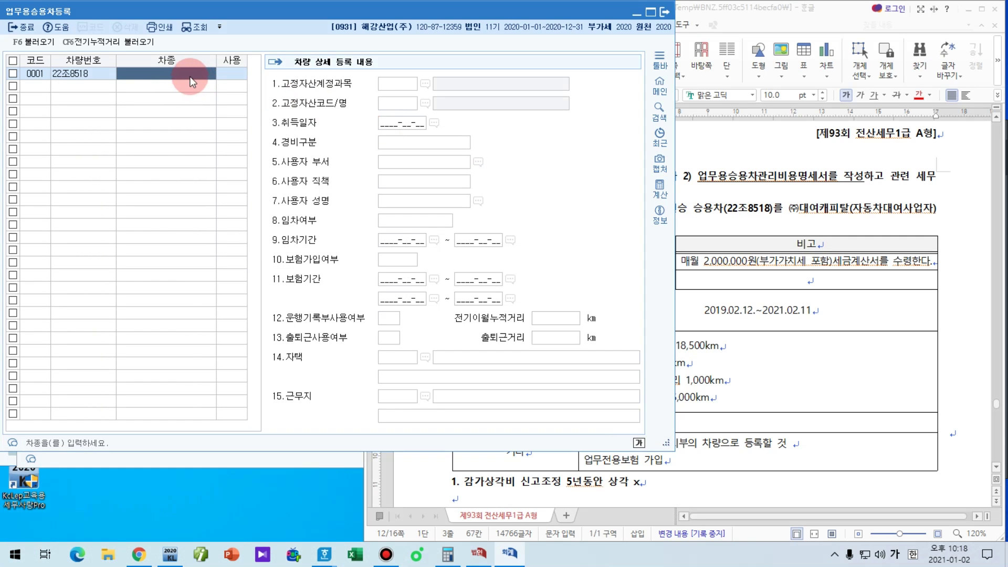
pyautogui.write('승용차')
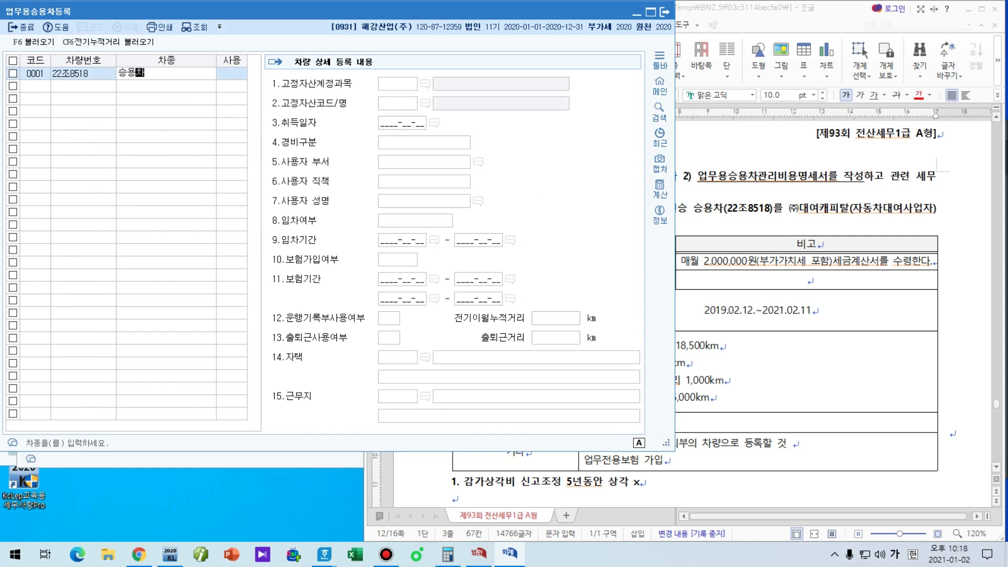
pyautogui.press('Return')
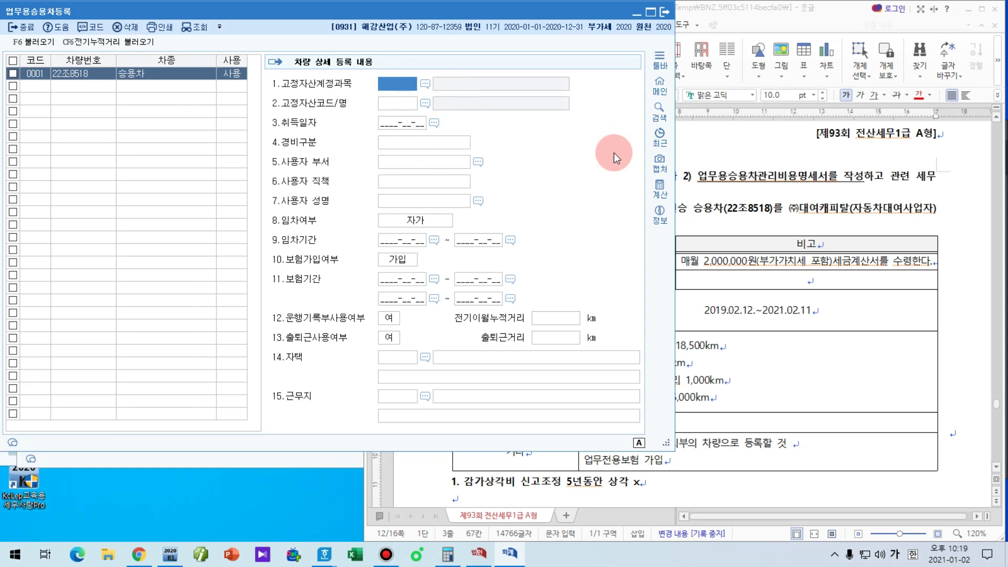
pyautogui.write('차량')
pyautogui.press('Return')
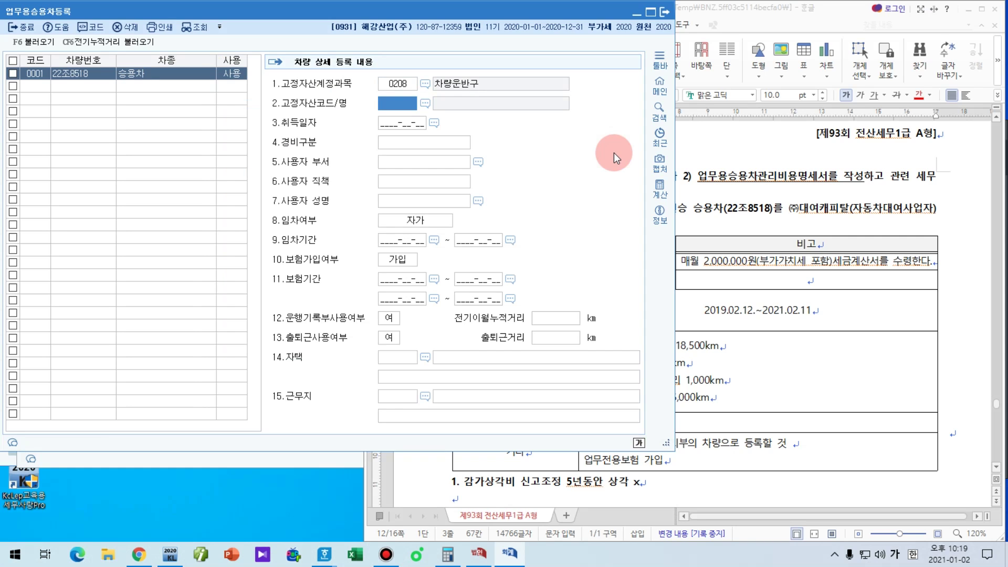
pyautogui.press('F2')
pyautogui.press('Escape')
pyautogui.press('Return')
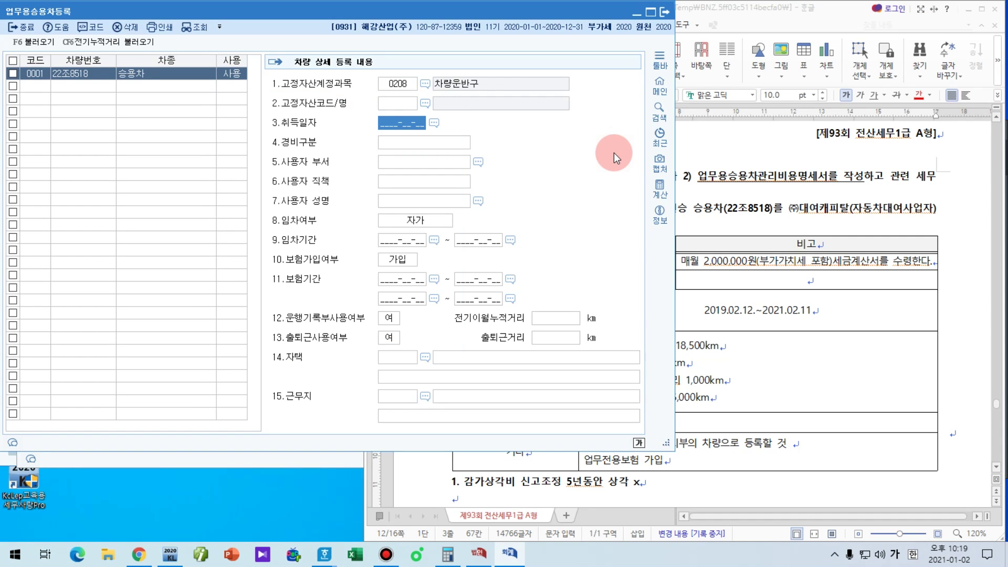
# Step: Enter acquisition date 2019-02-12 and choose the 800번대 판관비 expense category
pyautogui.click(776, 311)
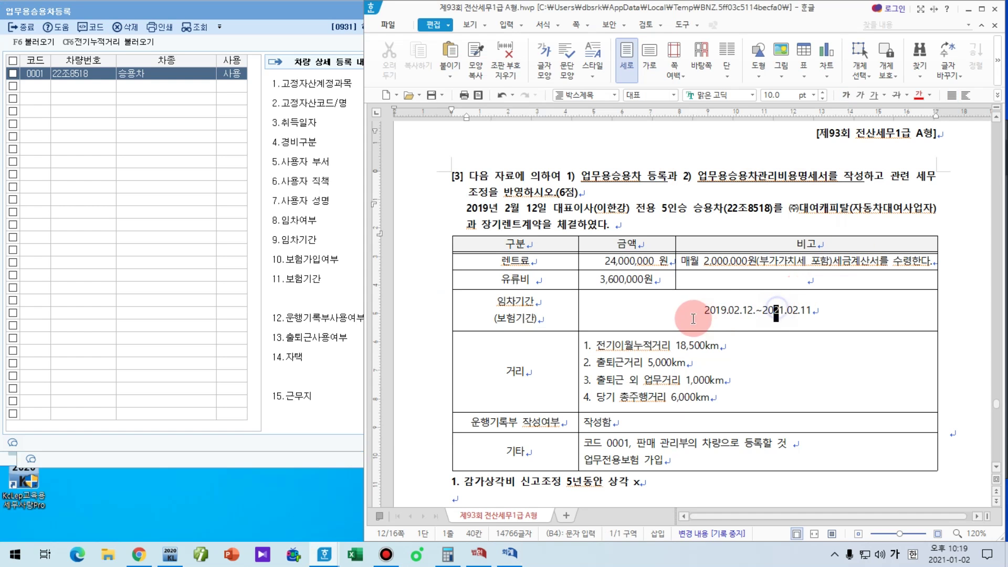
pyautogui.hotkey('alt', 'Tab')
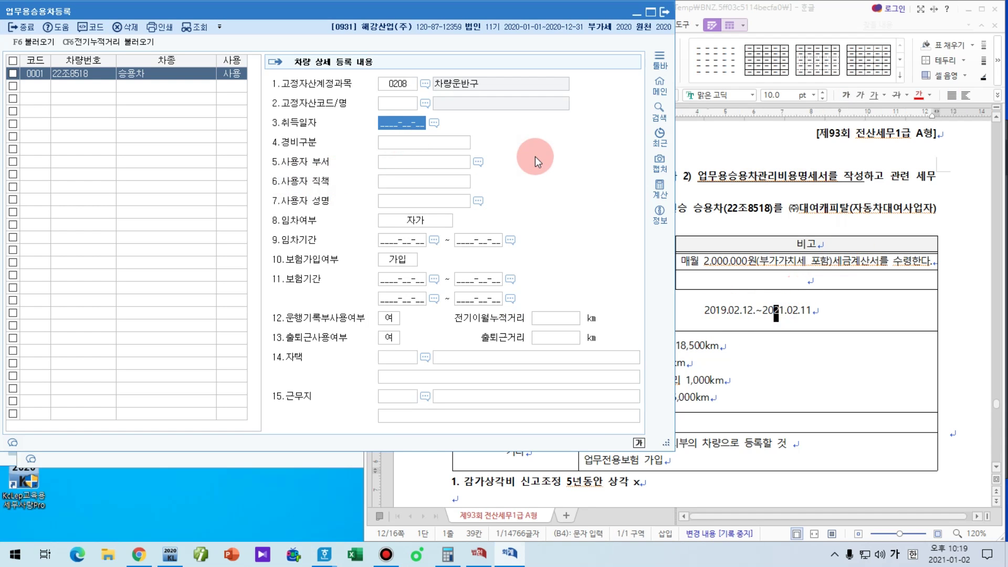
pyautogui.write('2019-02-12')
pyautogui.press('Return')
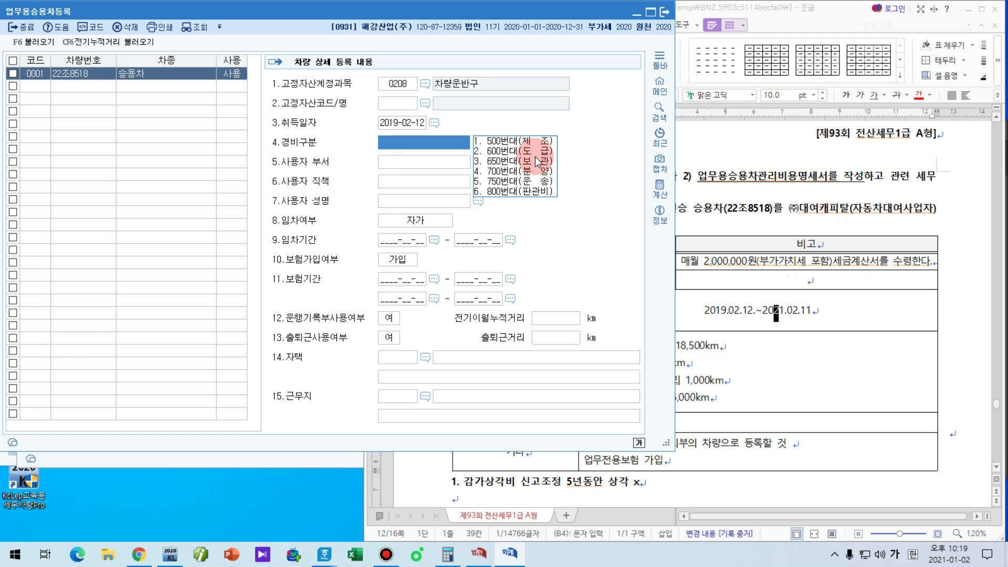
pyautogui.click(366, 15)
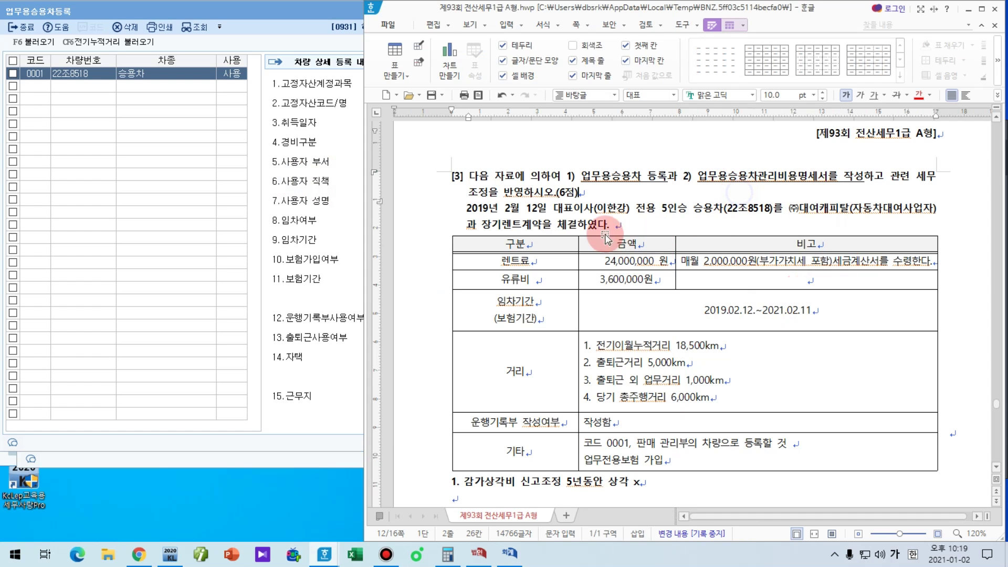
pyautogui.hotkey('alt', 'Tab')
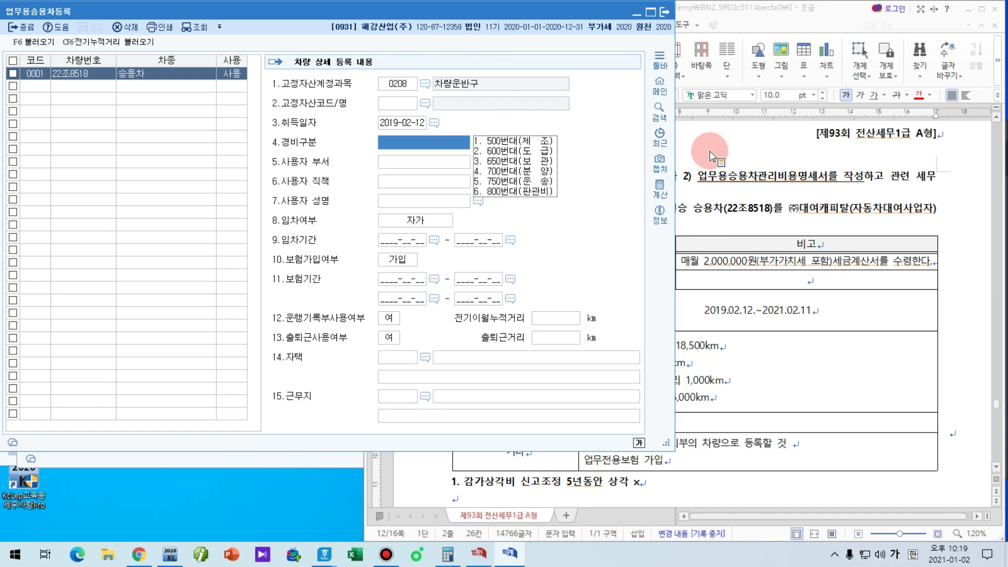
pyautogui.press('6')
pyautogui.press('Return')
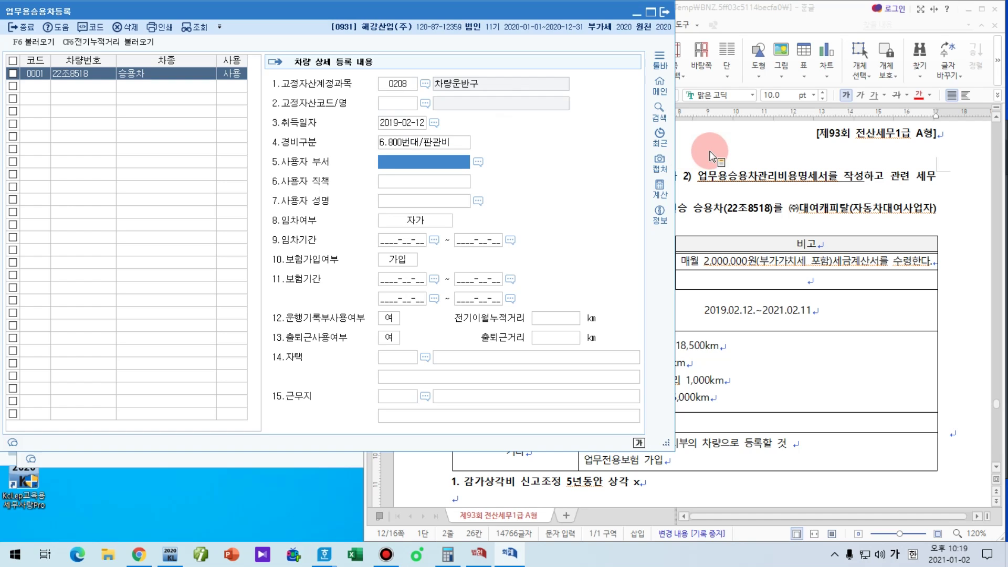
# Step: Skip the department and set the user's job title to 대표이사
pyautogui.press('F2')
pyautogui.press('Escape')
pyautogui.press('Return')
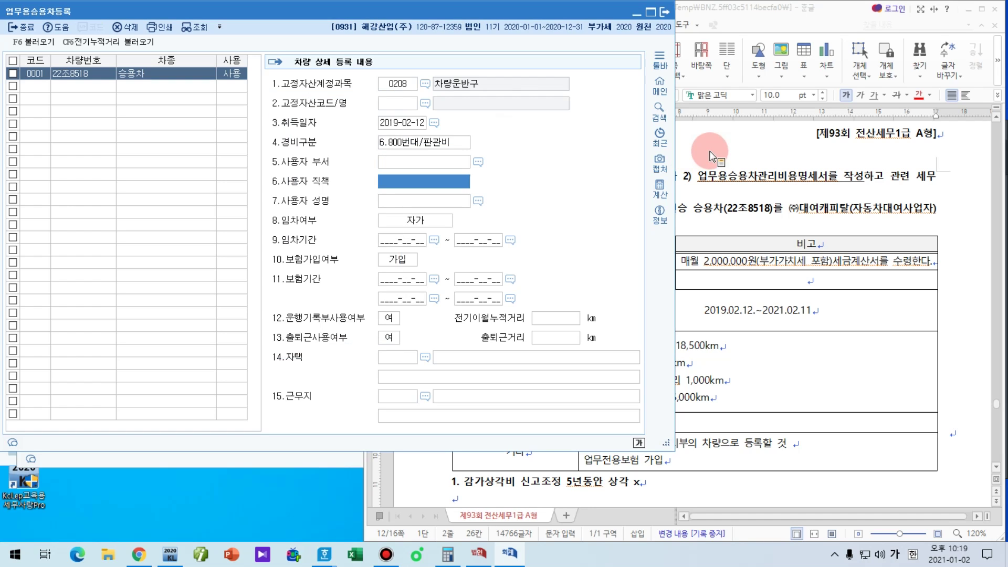
pyautogui.write('대표이사')
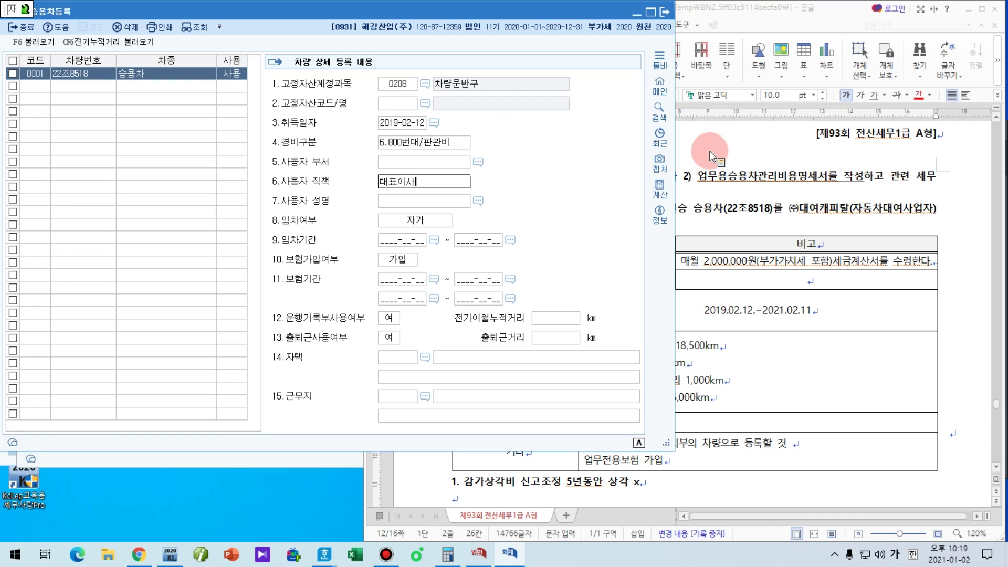
pyautogui.press('Return')
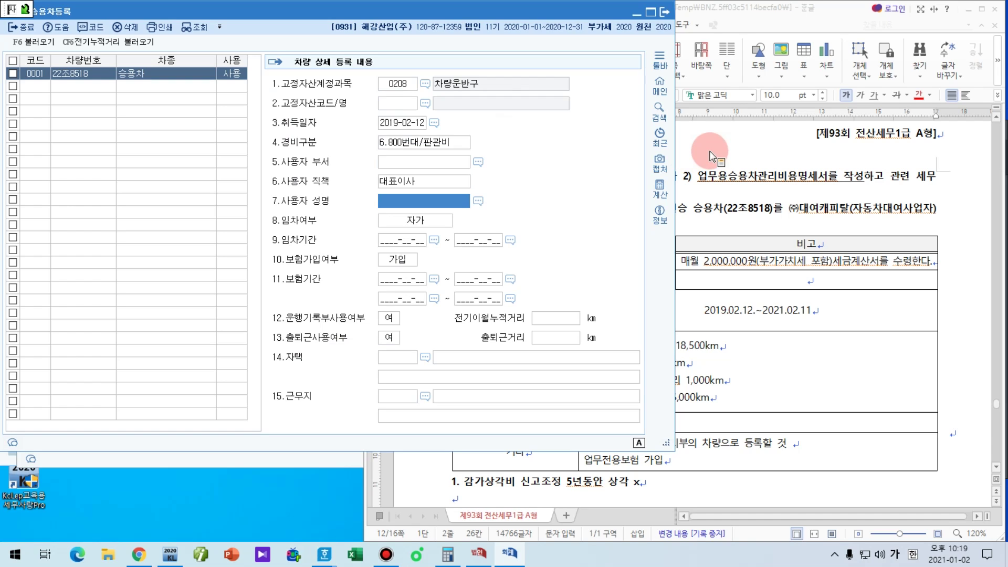
pyautogui.write('r')
pyautogui.press('Escape')
pyautogui.press('Hangul')
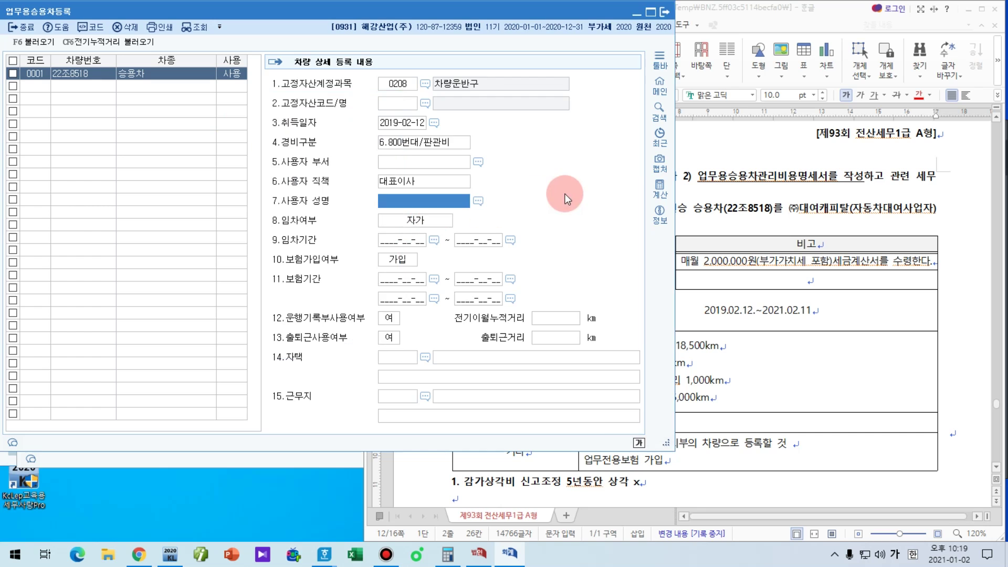
# Step: Fill in the user's name, checking it against the problem text
pyautogui.click(781, 192)
pyautogui.click(345, 207)
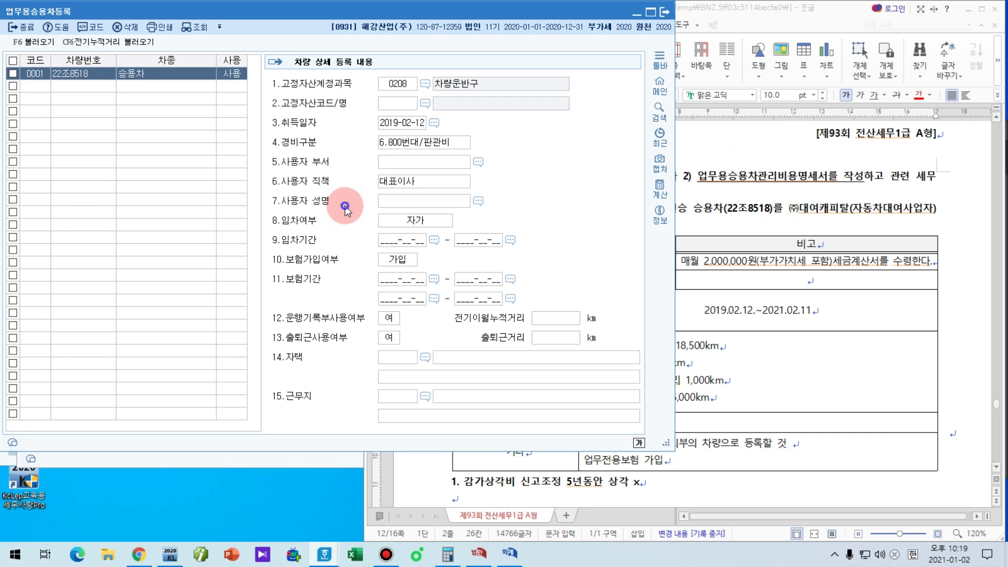
pyautogui.click(407, 204)
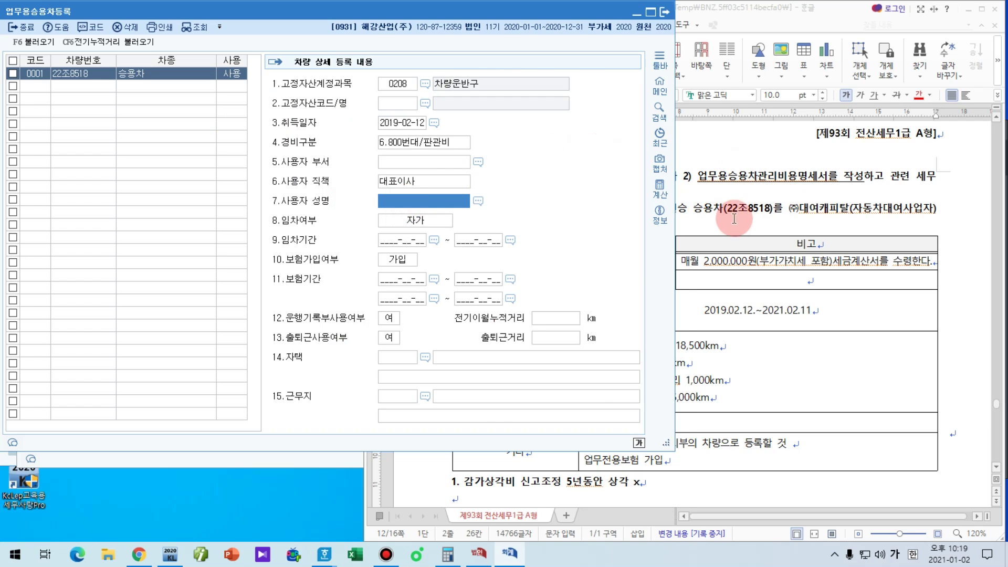
pyautogui.click(735, 218)
pyautogui.click(415, 207)
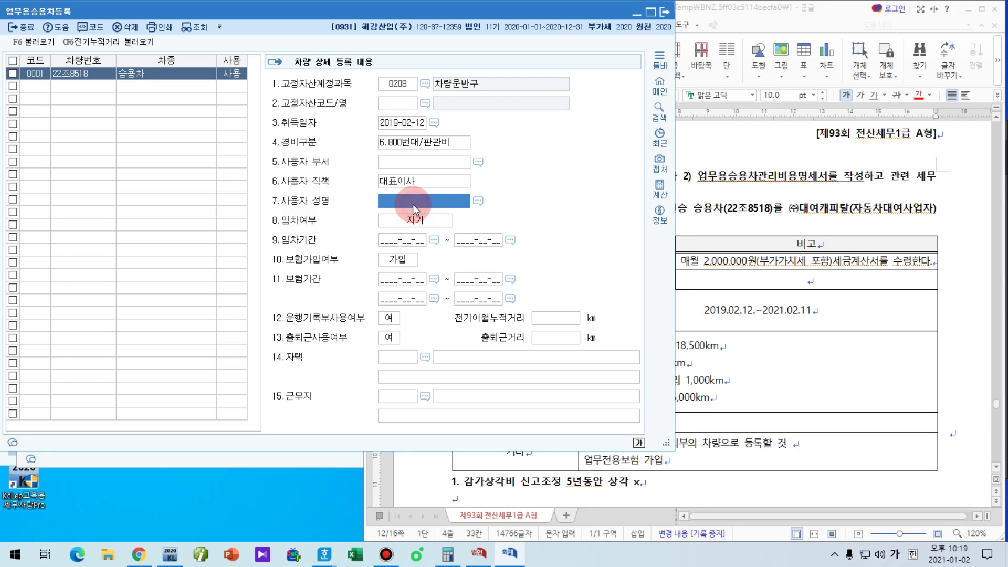
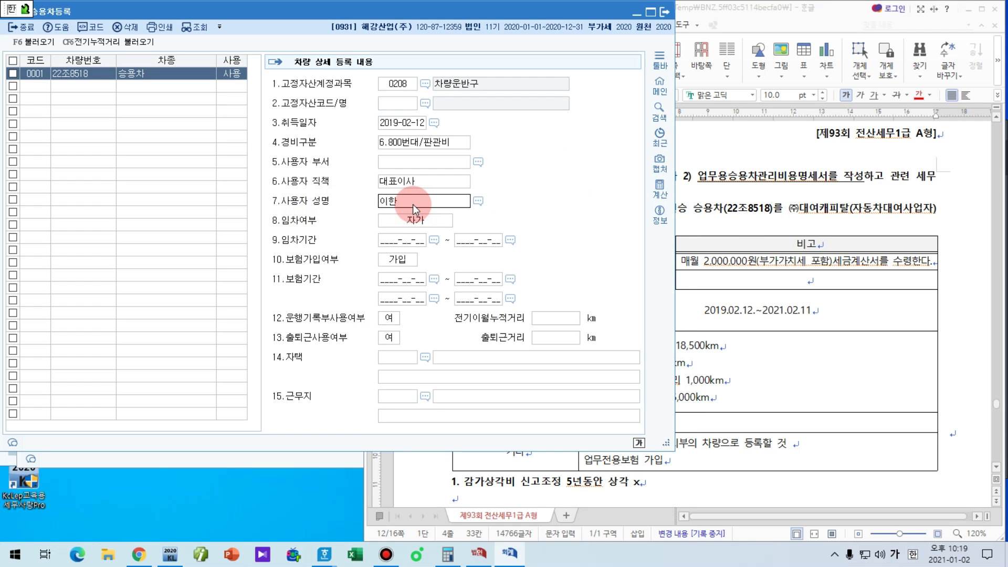
pyautogui.click(692, 217)
pyautogui.click(351, 231)
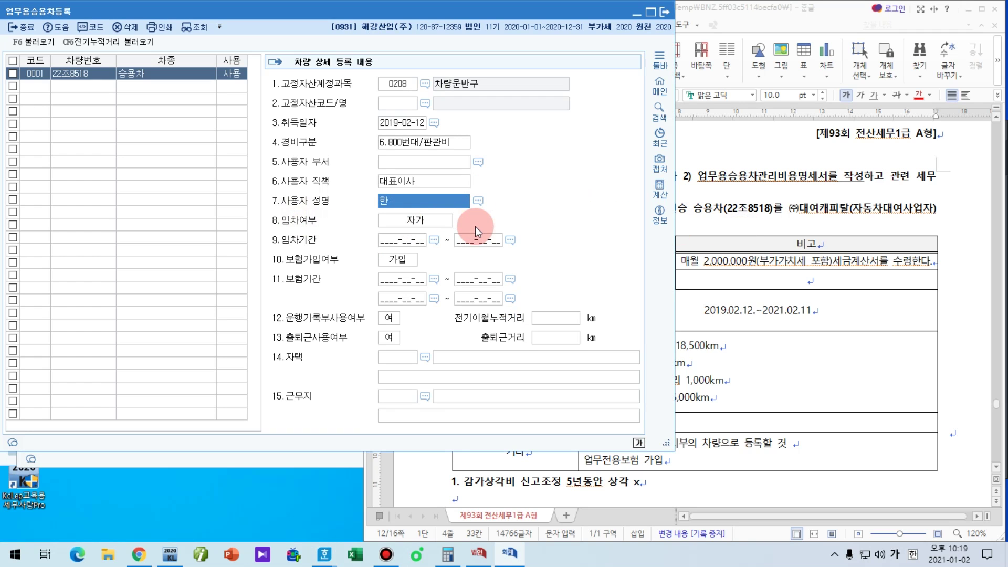
pyautogui.write('ㅇ강')
pyautogui.press('Return')
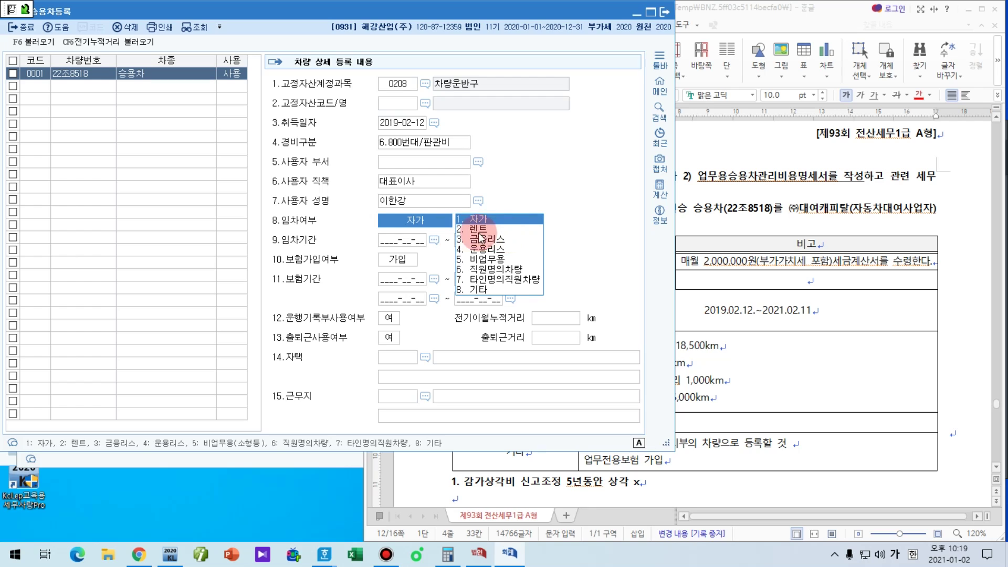
# Step: Mark the vehicle as 2.렌트 with lease period 2019-02-12 ~ 2021-02-11
pyautogui.click(482, 231)
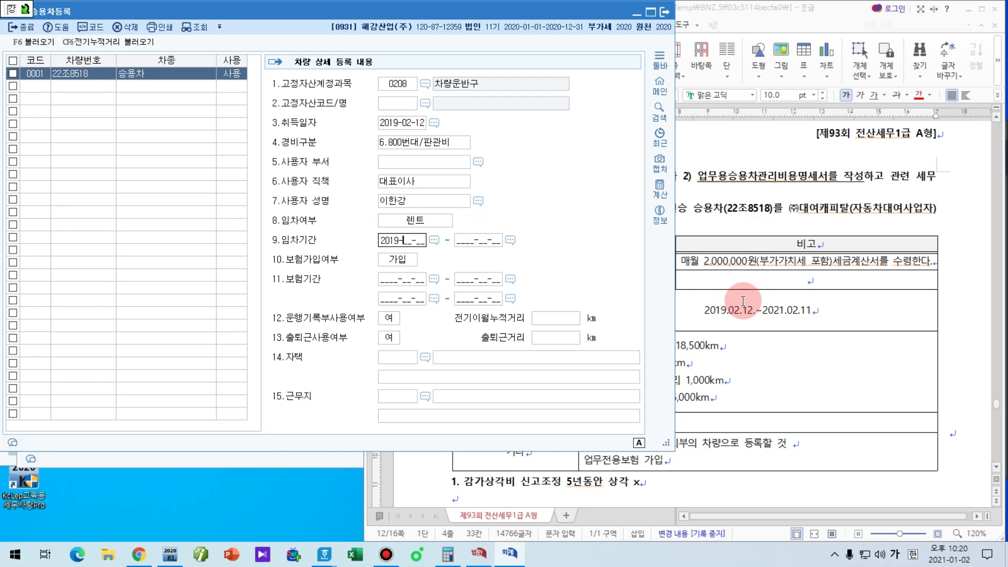
pyautogui.write('2019-02-12 ~ ')
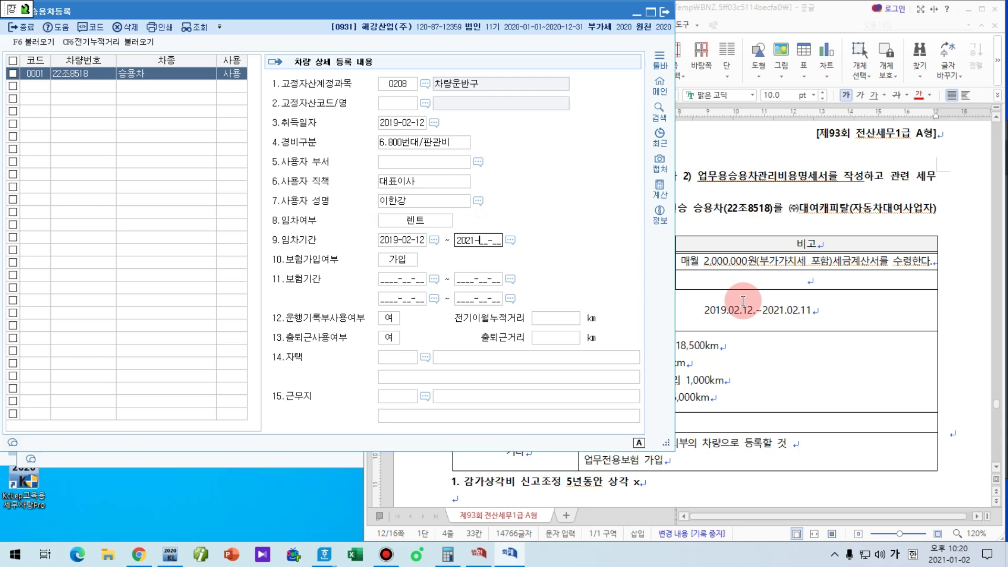
pyautogui.write('2021-02-11')
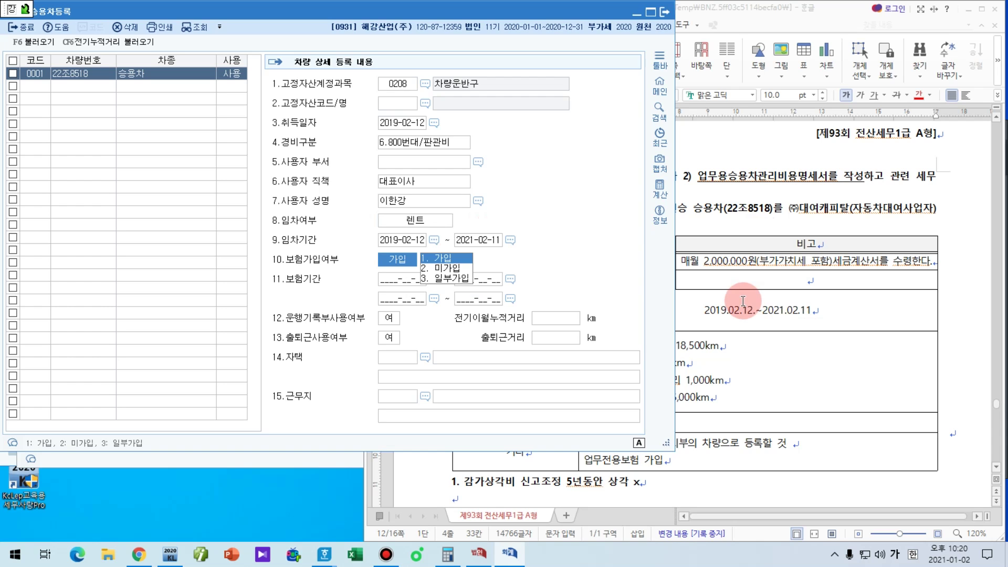
pyautogui.click(735, 396)
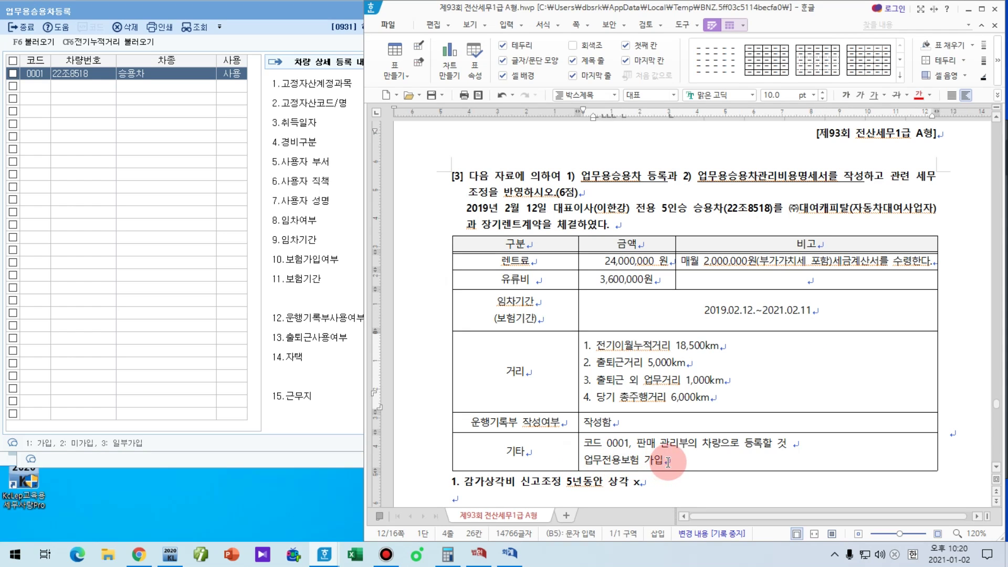
# Step: Keep insurance as 1.가입 and enter insurance period 2019.02.12~2021.02.11
pyautogui.click(340, 291)
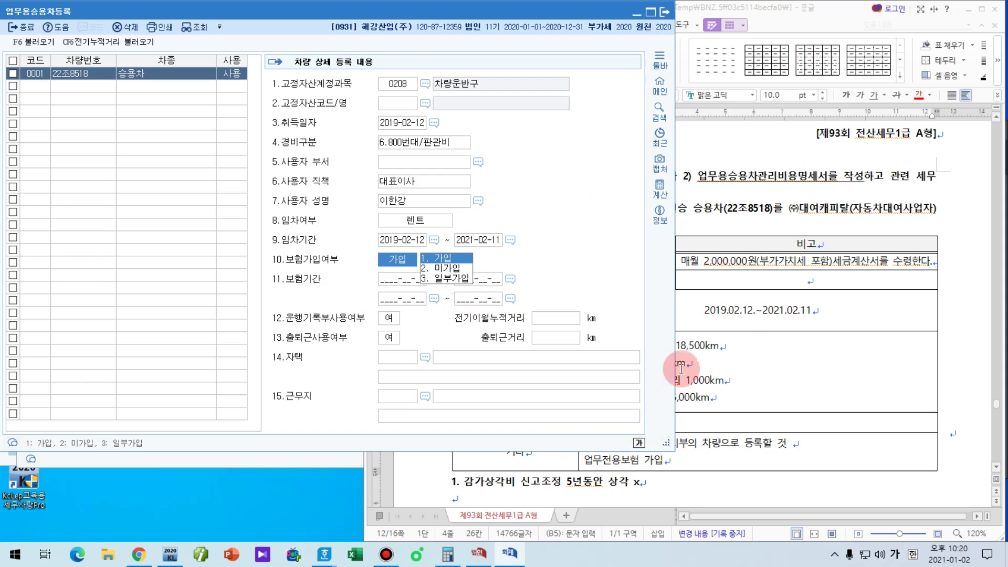
pyautogui.click(832, 311)
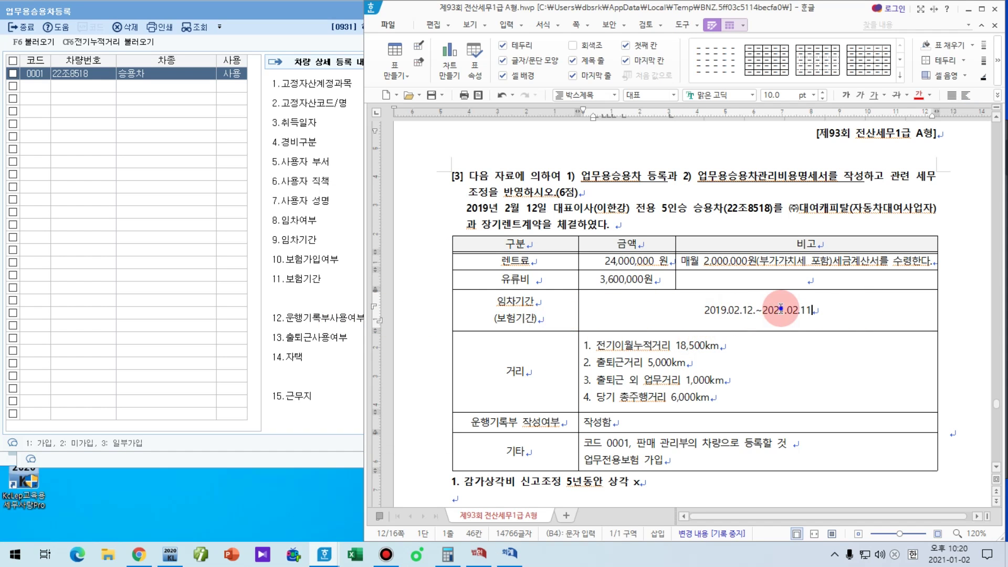
pyautogui.click(333, 315)
pyautogui.click(402, 278)
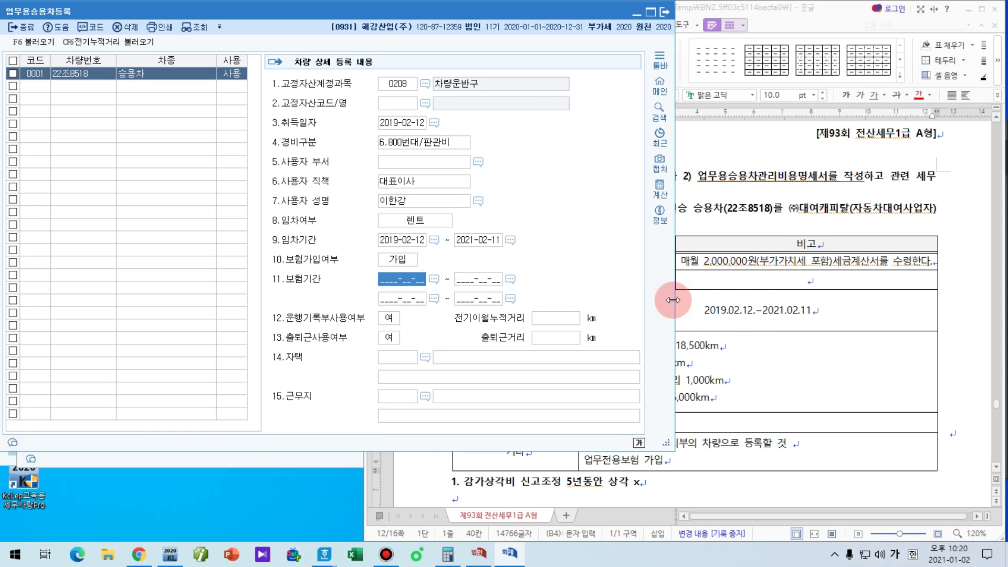
pyautogui.write('2')
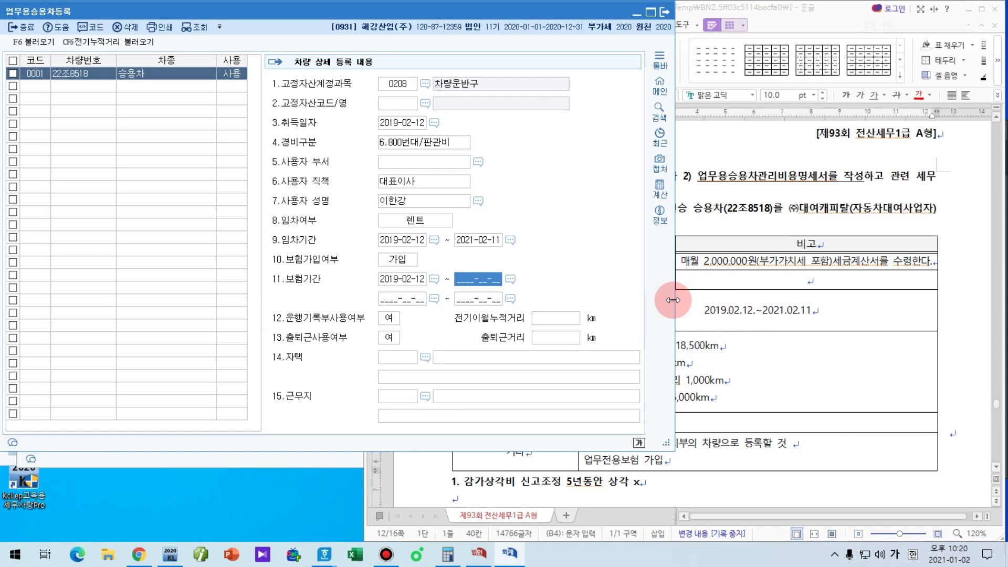
pyautogui.write('019.02.12.~2021.02.11')
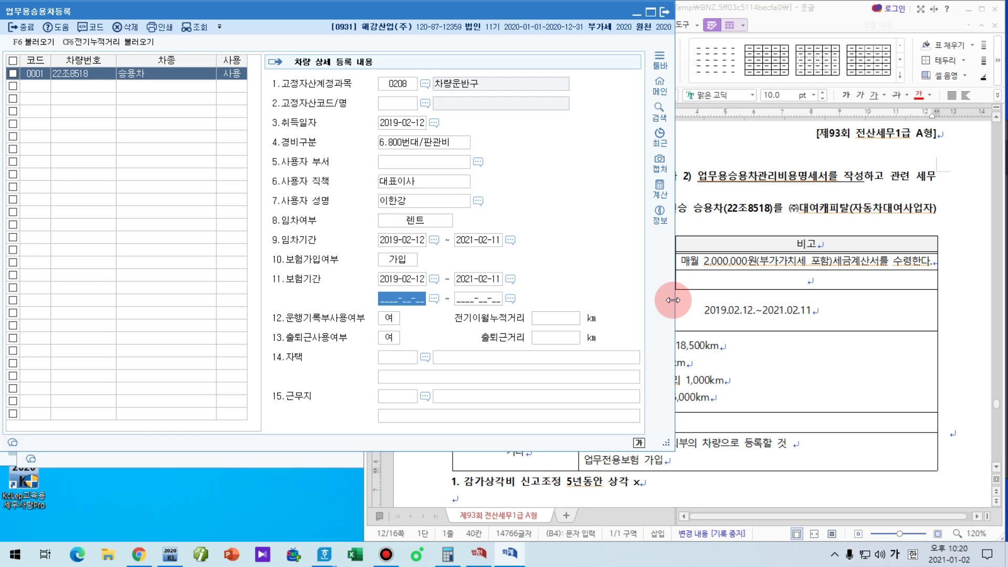
pyautogui.click(787, 310)
pyautogui.hotkey('ctrl', '2')
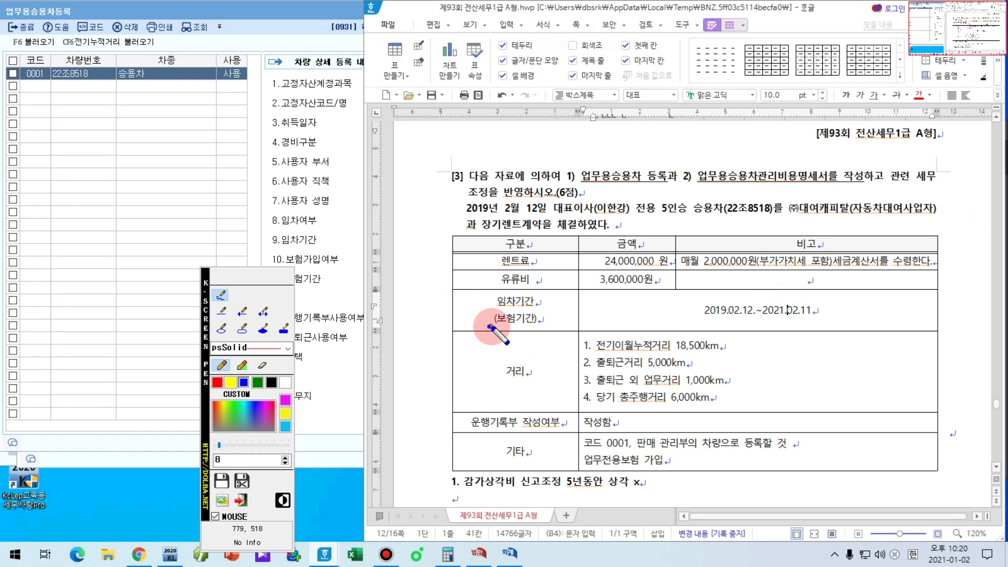
pyautogui.moveTo(489, 326)
pyautogui.mouseDown()
pyautogui.moveTo(541, 326)
pyautogui.moveTo(546, 308)
pyautogui.mouseUp()
pyautogui.press('Escape')
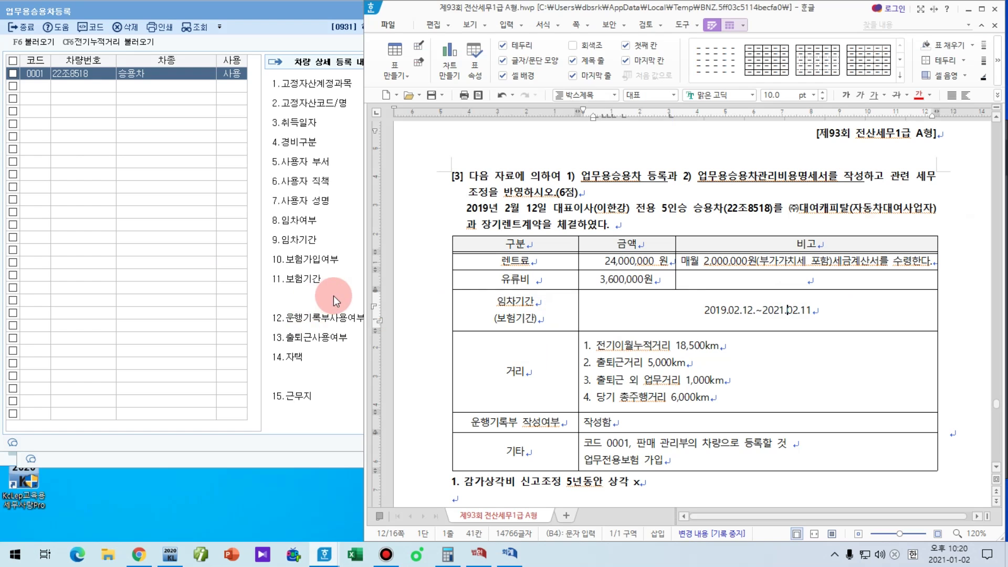
pyautogui.click(310, 321)
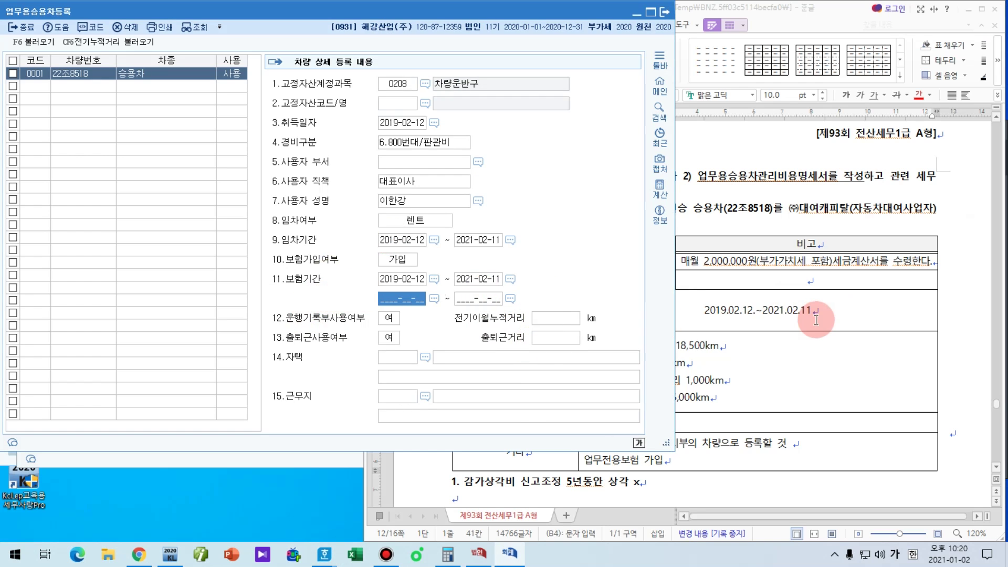
# Step: Bracket the four distance figures in the problem and set logbook use to 여
pyautogui.click(818, 319)
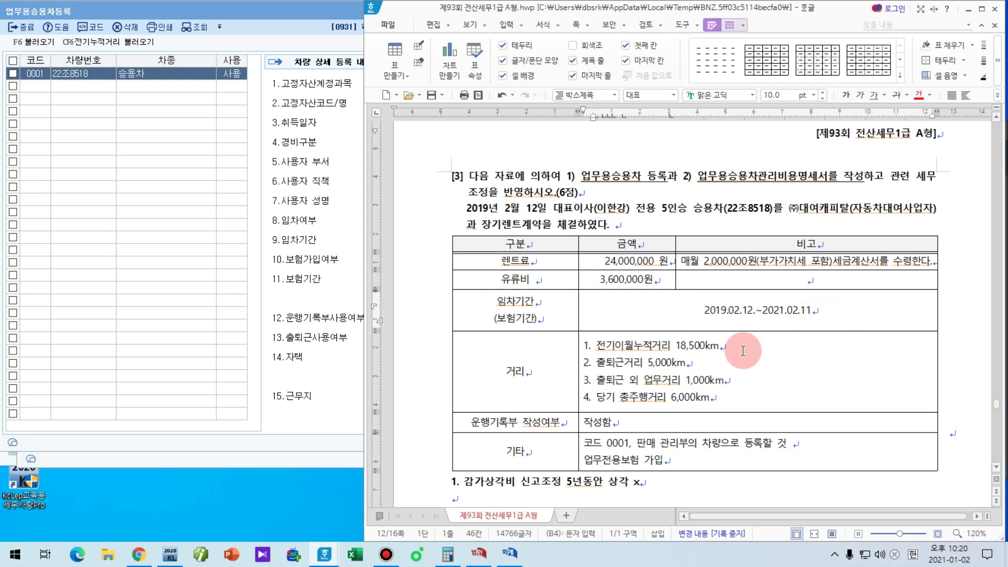
pyautogui.click(350, 355)
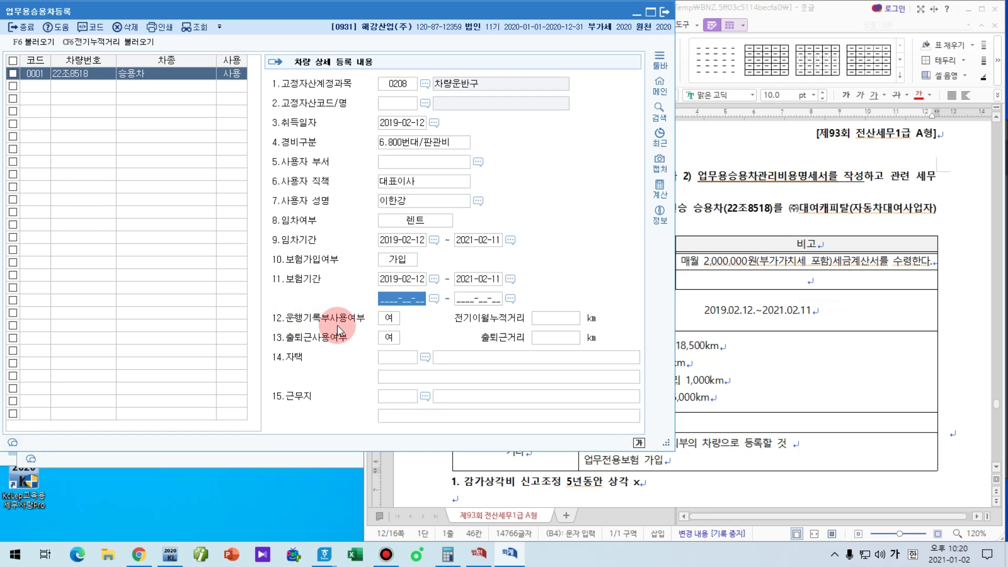
pyautogui.click(811, 362)
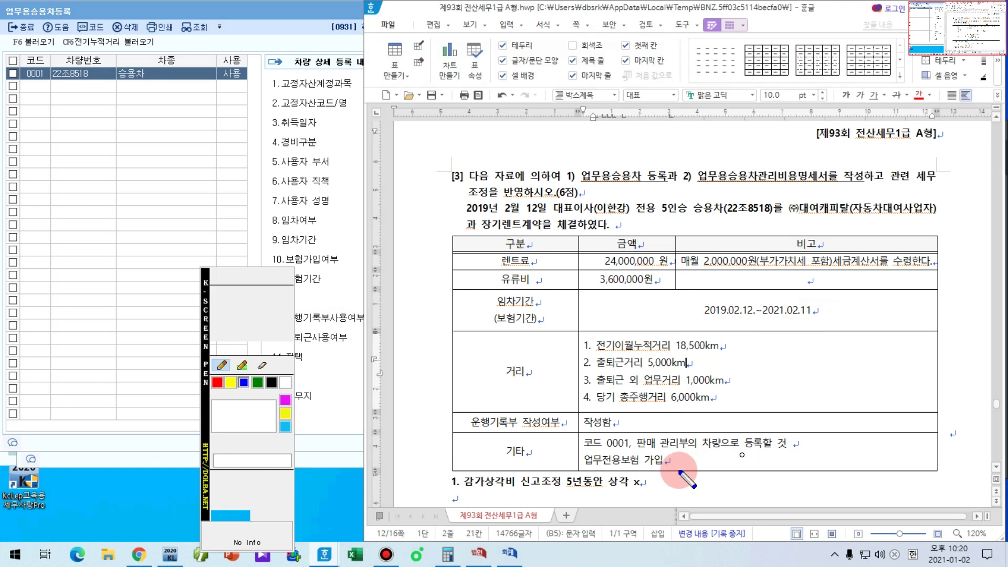
pyautogui.moveTo(579, 335)
pyautogui.mouseDown()
pyautogui.moveTo(556, 342)
pyautogui.moveTo(550, 386)
pyautogui.moveTo(576, 413)
pyautogui.mouseUp()
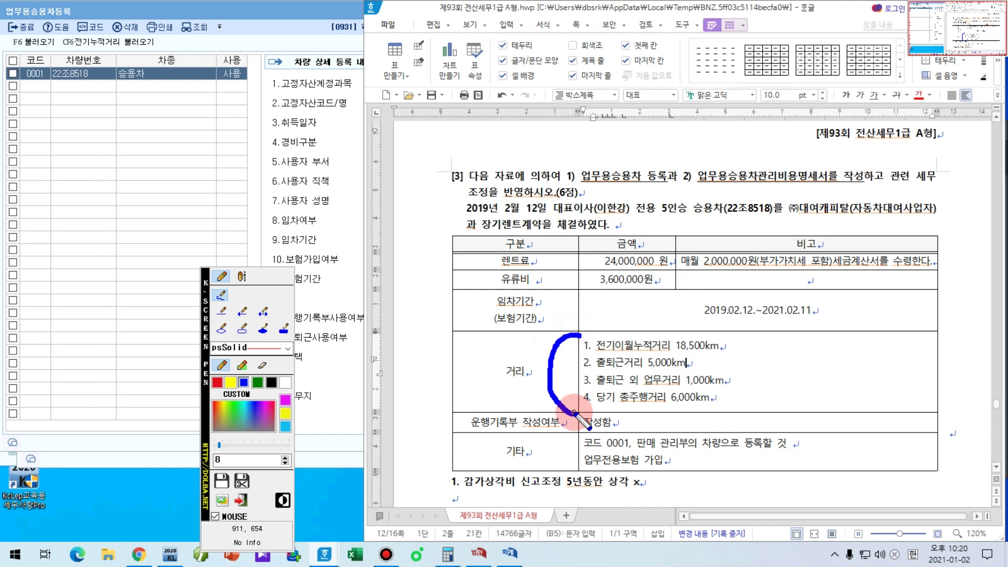
pyautogui.press('Escape')
pyautogui.click(350, 356)
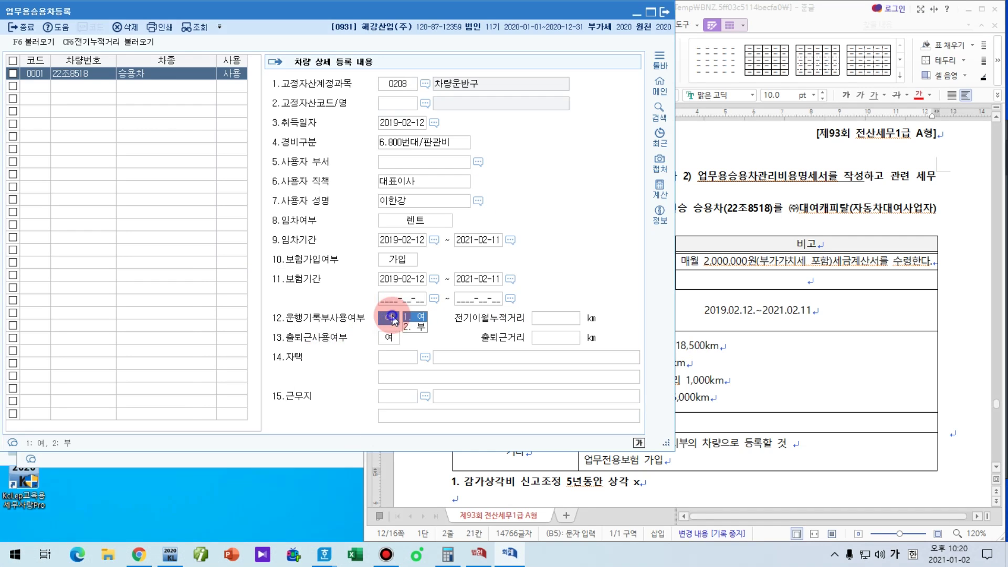
# Step: Enter 18,500 km as the prior cumulative distance
pyautogui.click(794, 362)
pyautogui.moveTo(677, 347); pyautogui.dragTo(719, 347)
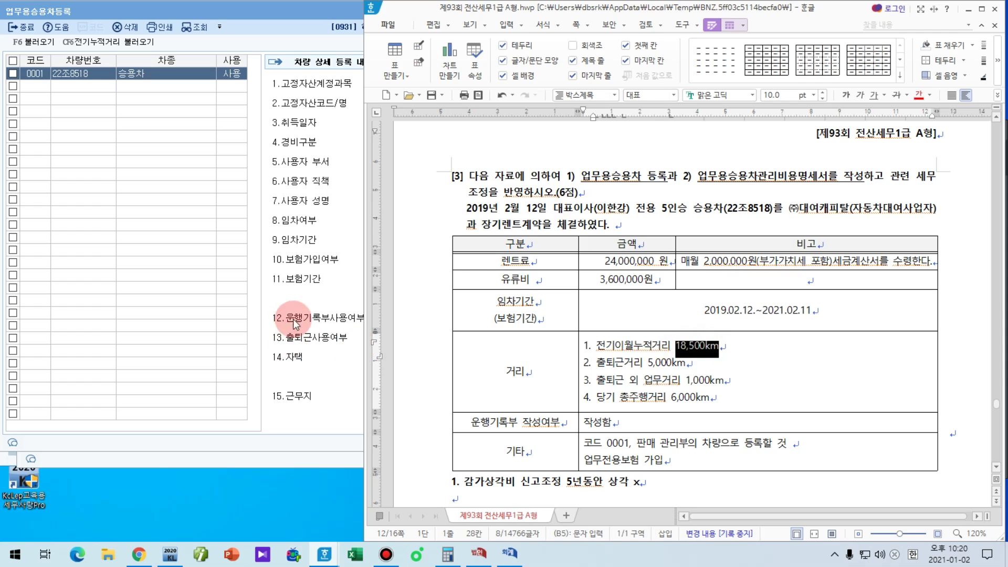
pyautogui.click(296, 323)
pyautogui.write('1')
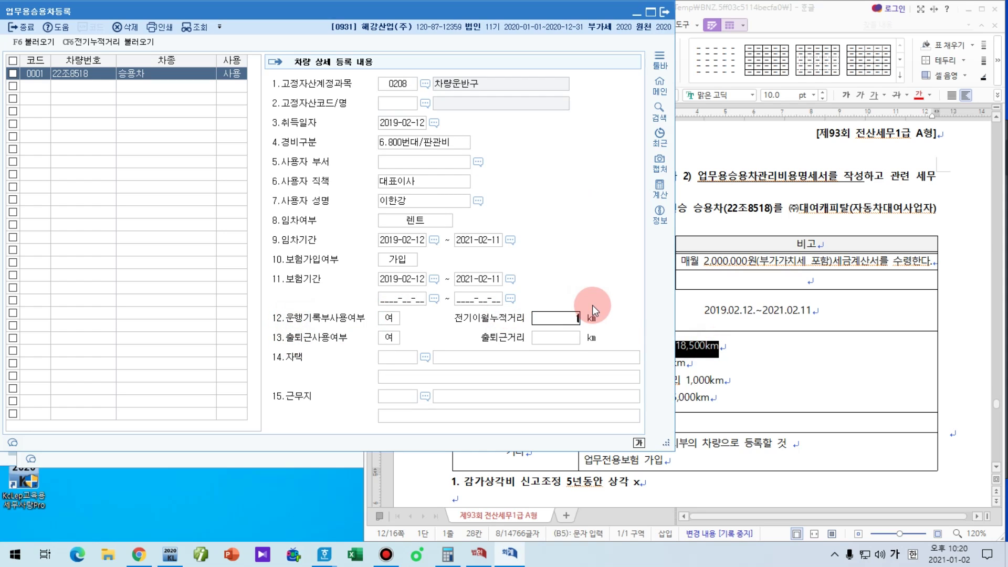
pyautogui.write('8,500')
pyautogui.press('Return')
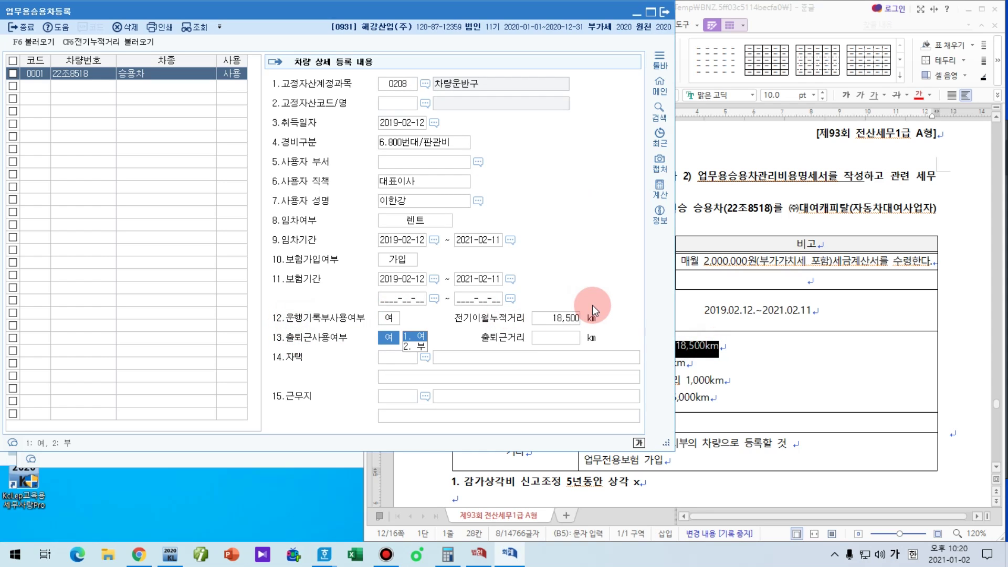
# Step: Confirm commuting use with a 5,000 km commute distance and close the registration form
pyautogui.click(738, 377)
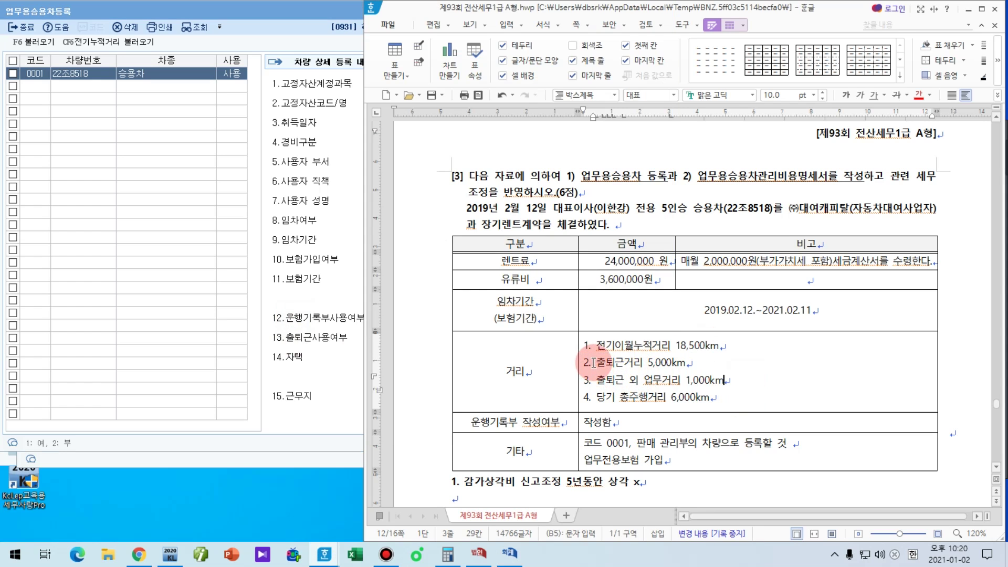
pyautogui.click(335, 331)
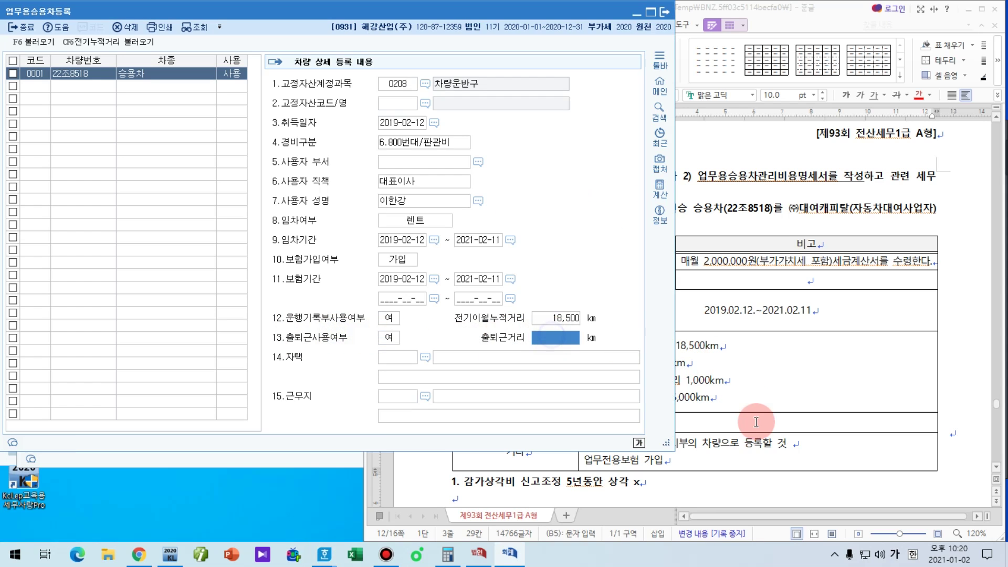
pyautogui.press('Return')
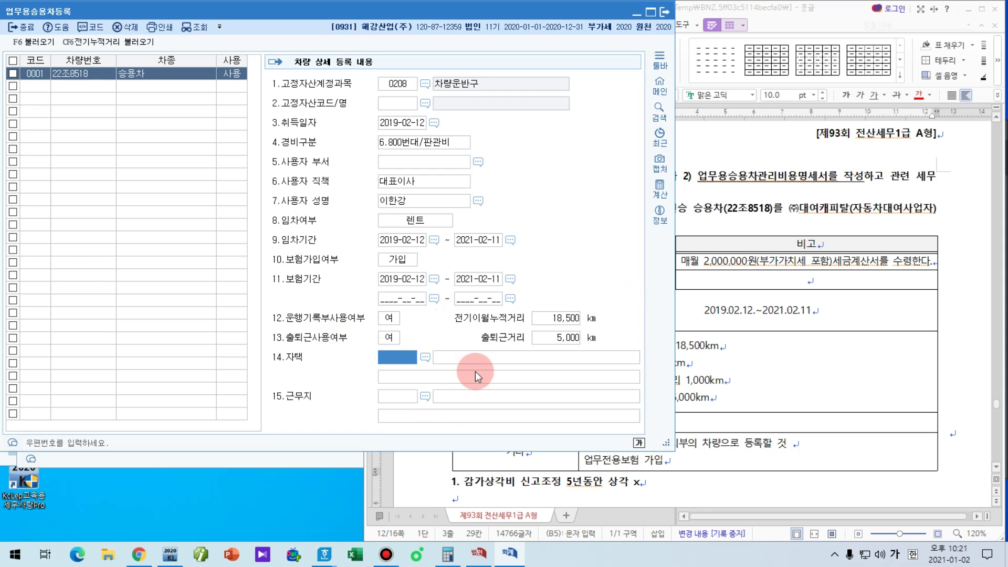
pyautogui.press('Escape')
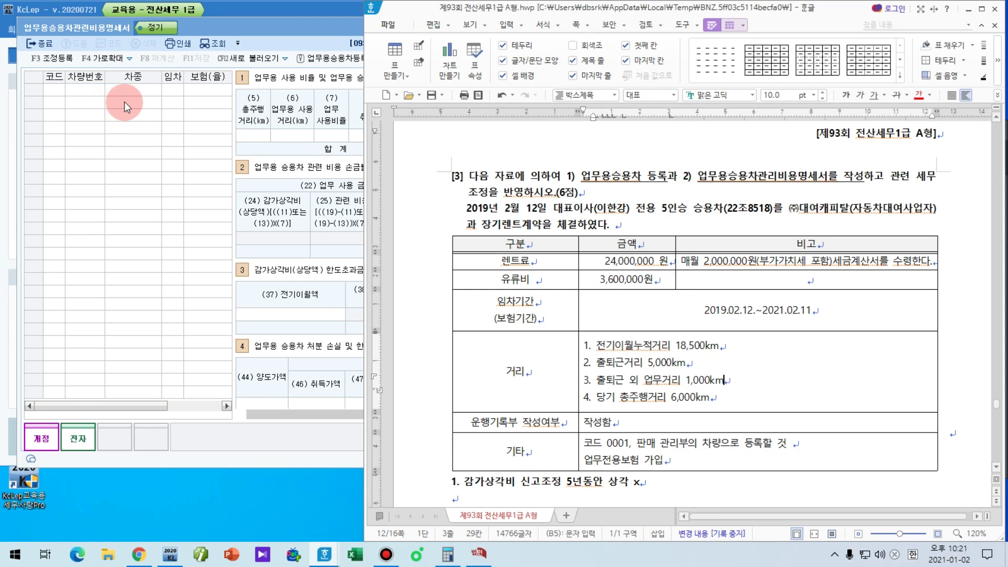
pyautogui.click(131, 92)
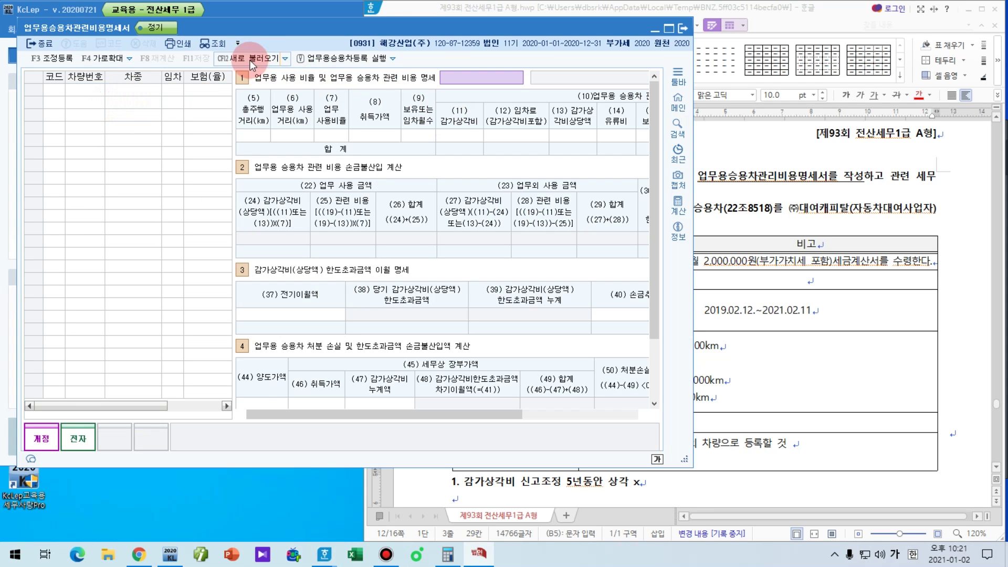
pyautogui.click(270, 62)
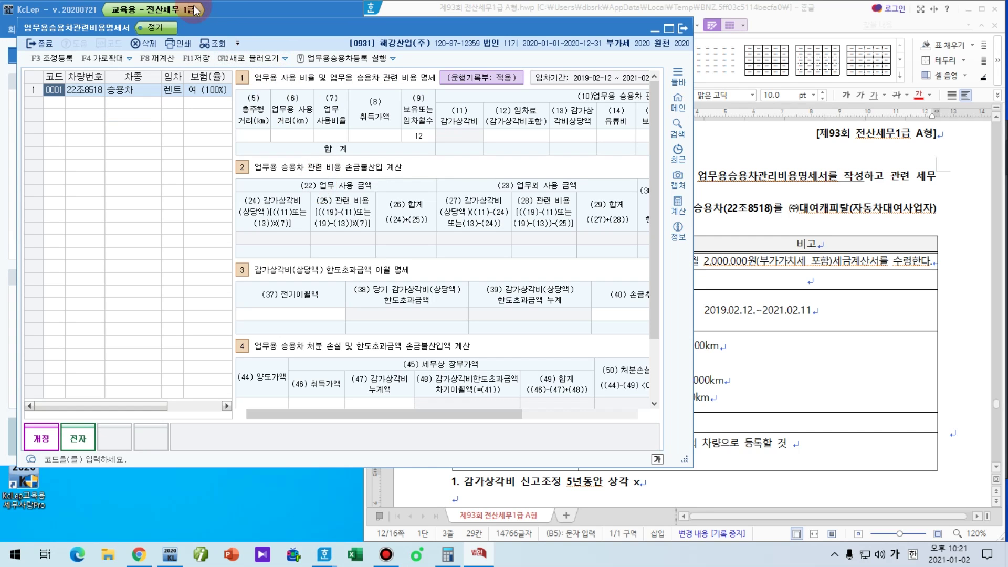
pyautogui.moveTo(210, 27); pyautogui.dragTo(195, 11)
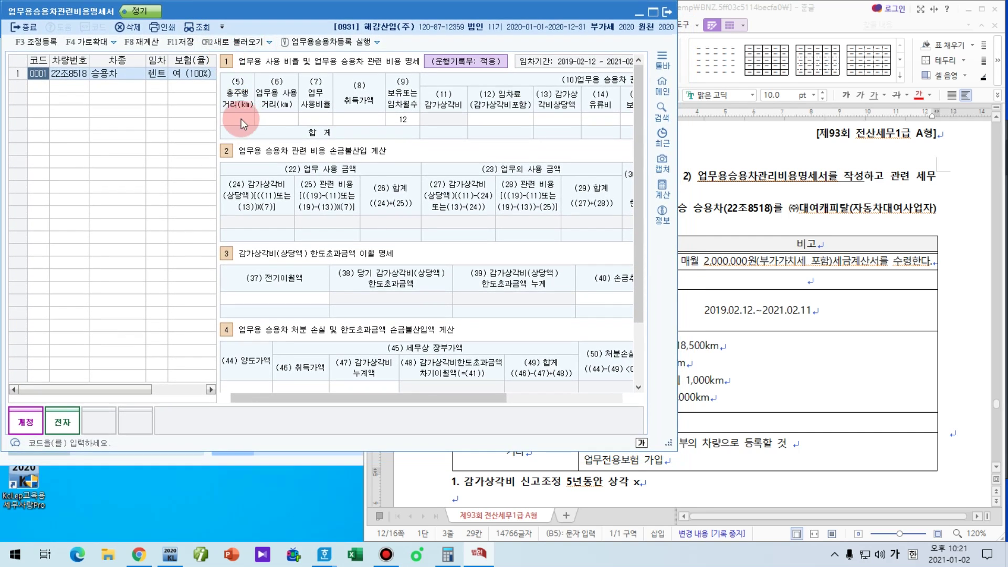
pyautogui.hotkey('ctrl', 'F1')
pyautogui.moveTo(231, 111)
pyautogui.mouseDown()
pyautogui.moveTo(199, 95)
pyautogui.moveTo(252, 124)
pyautogui.mouseUp()
pyautogui.hotkey('ctrl', 'F1')
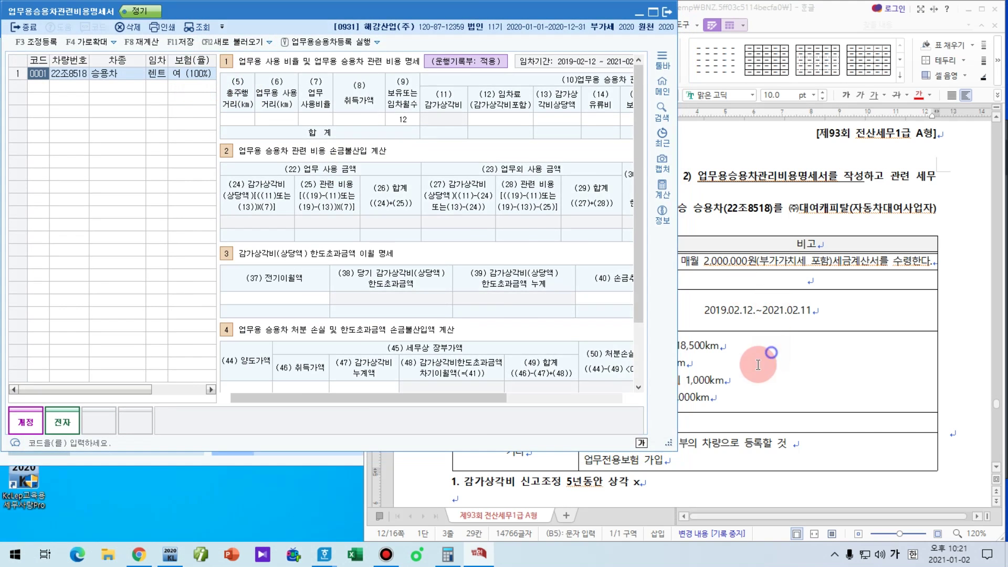
pyautogui.click(761, 362)
pyautogui.moveTo(669, 400); pyautogui.dragTo(723, 400)
pyautogui.click(239, 120)
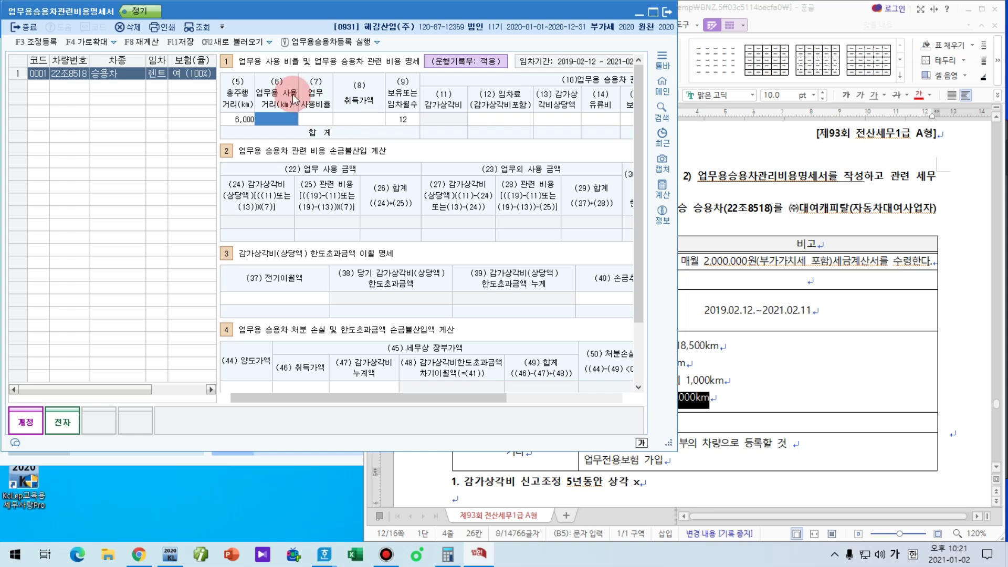
# Step: Enter 6,000 km business distance and 24,000,000 in (12) 임차료
pyautogui.click(732, 399)
pyautogui.hotkey('ctrl', 'F1')
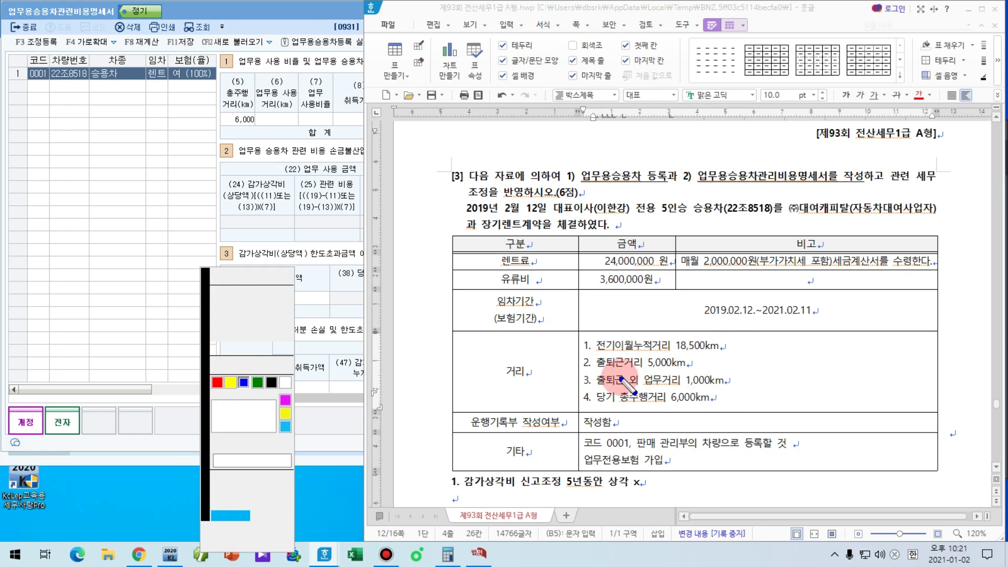
pyautogui.moveTo(571, 371); pyautogui.dragTo(730, 389)
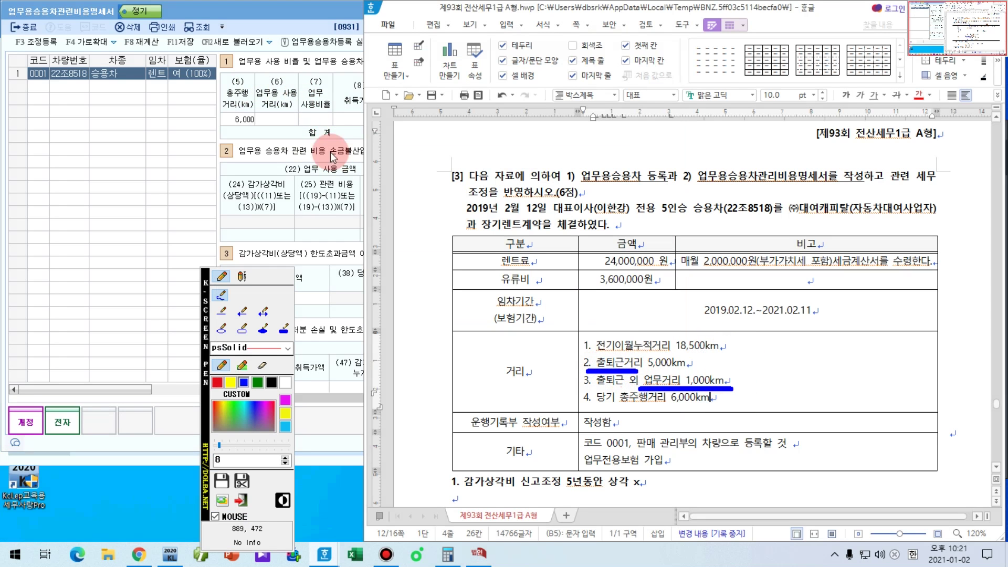
pyautogui.hotkey('ctrl', 'F1')
pyautogui.click(287, 121)
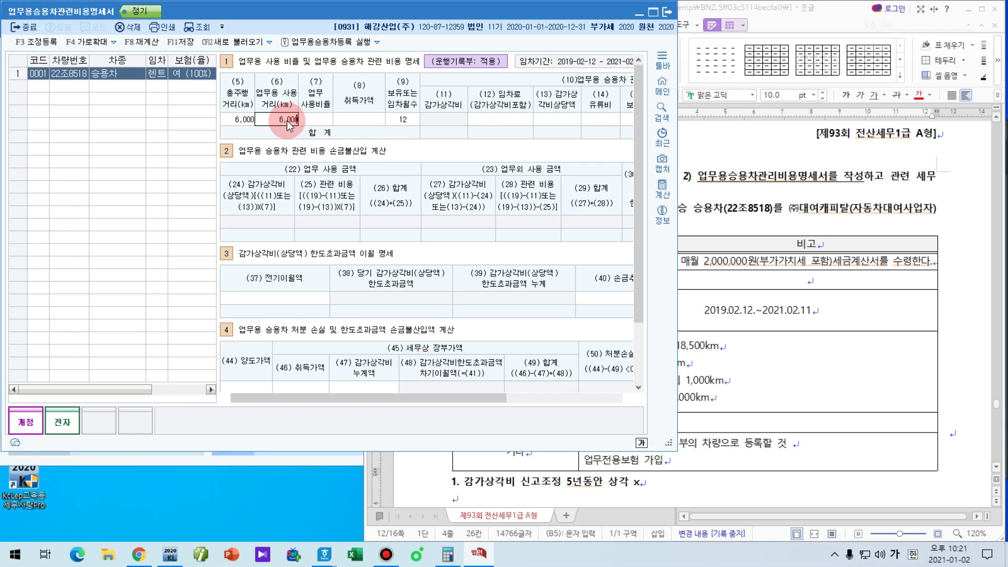
pyautogui.press('Return')
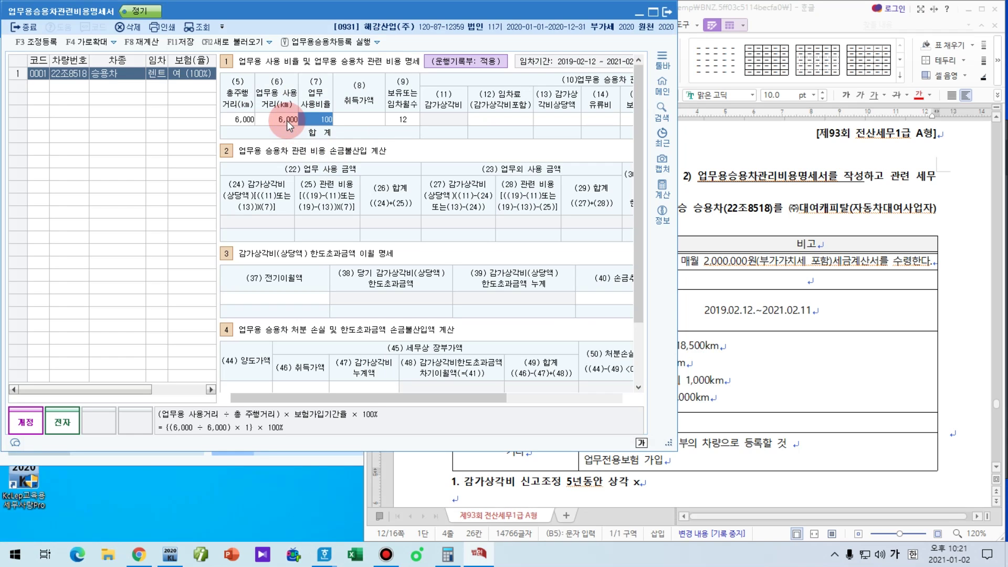
pyautogui.press('Return')
pyautogui.press('Return')
pyautogui.press('Return')
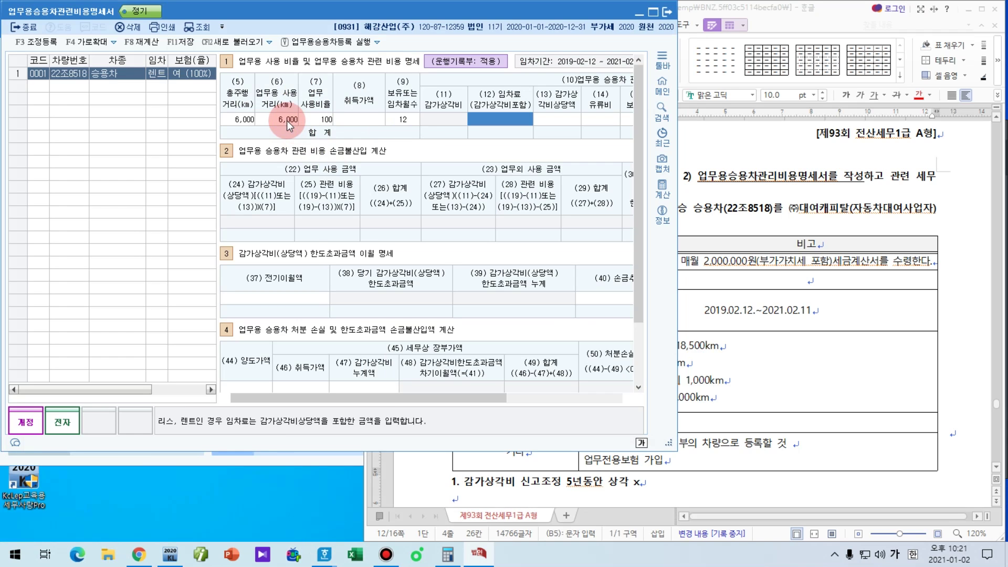
pyautogui.write('24,000,000')
pyautogui.press('Return')
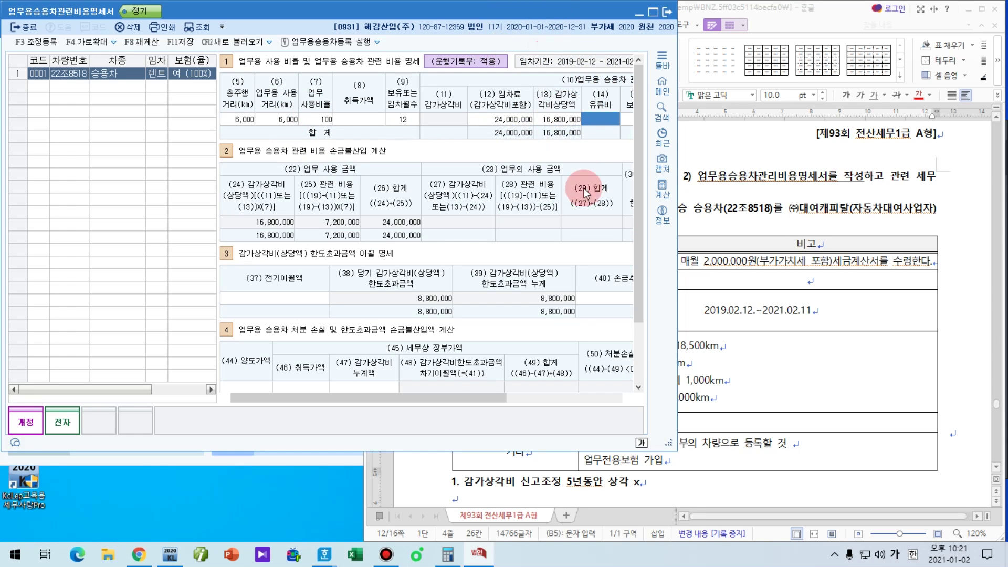
# Step: Check the 70% and 16,800,000 figures in the problem's calculation notes against the statement
pyautogui.click(795, 359)
pyautogui.scroll(-3, 783, 370)
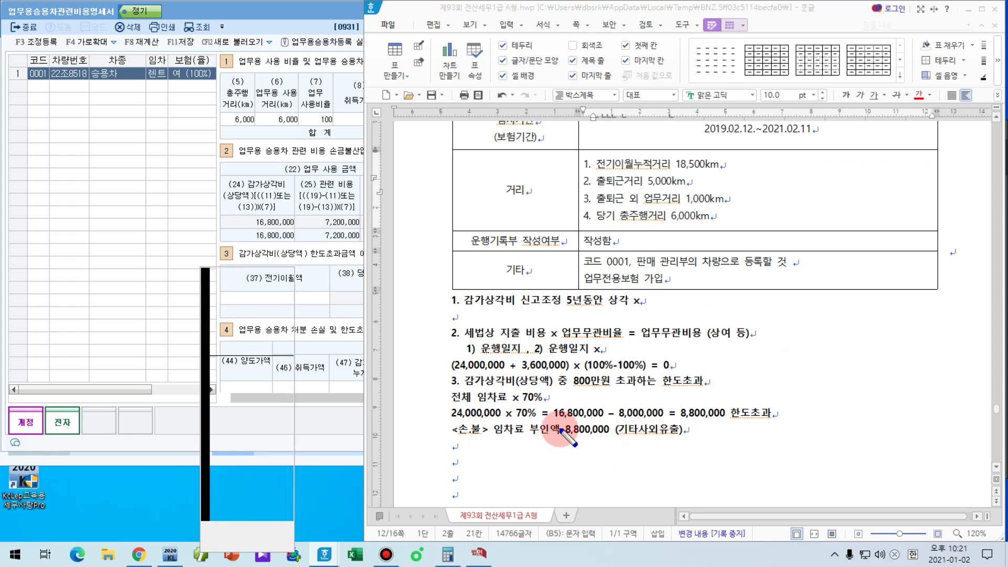
pyautogui.moveTo(544, 421); pyautogui.dragTo(597, 421)
pyautogui.moveTo(510, 423); pyautogui.dragTo(532, 425)
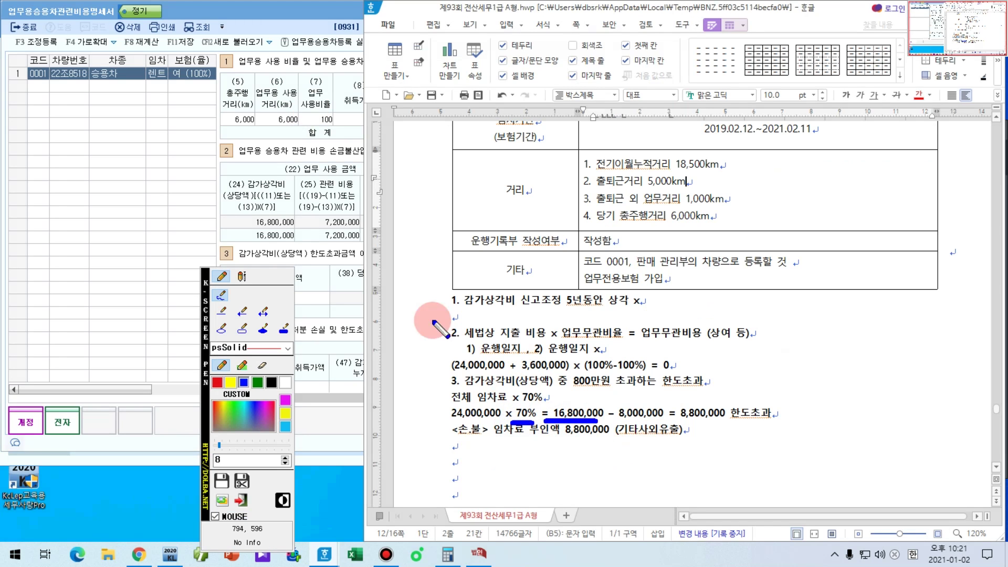
pyautogui.click(294, 11)
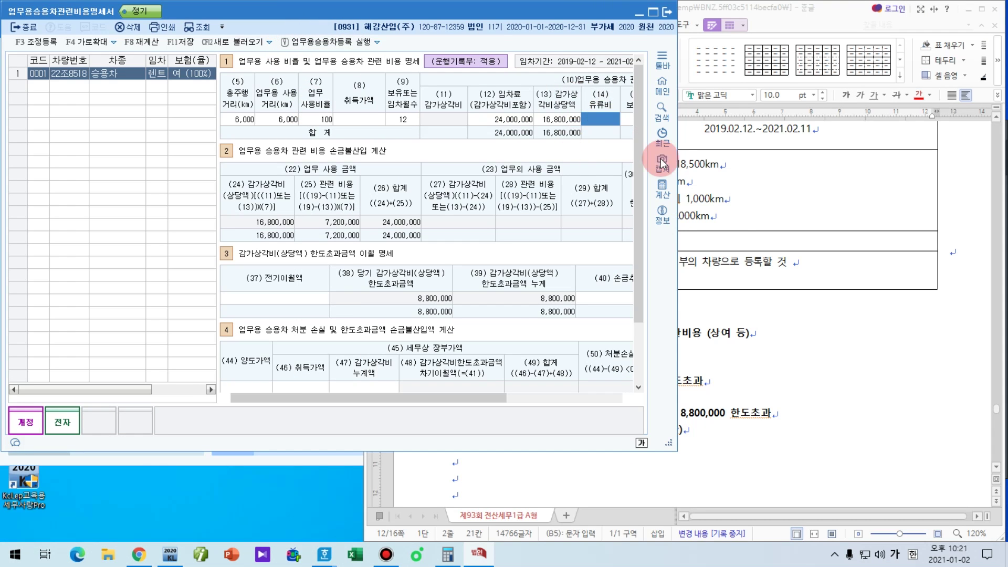
pyautogui.click(740, 210)
pyautogui.scroll(3, 709, 336)
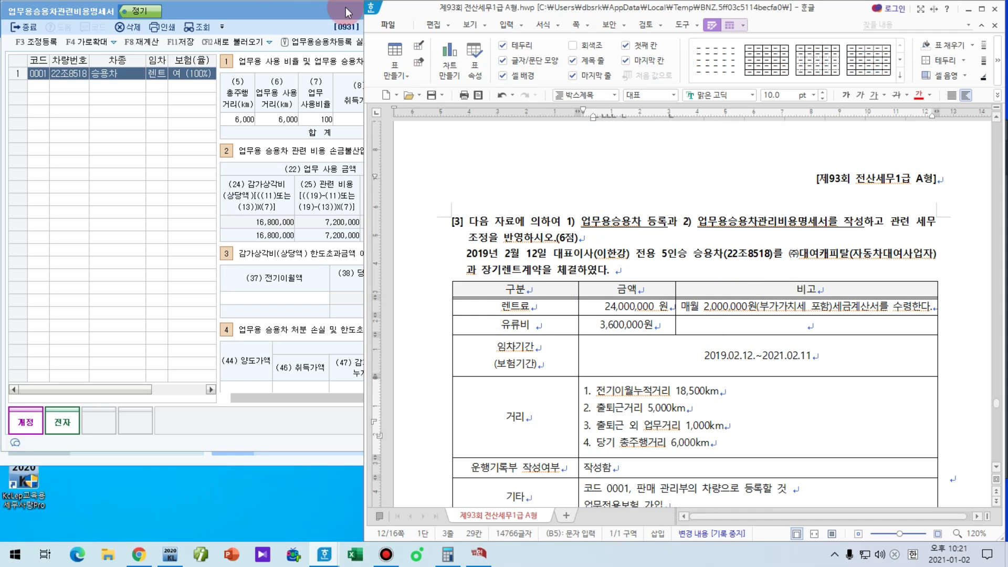
pyautogui.click(271, 10)
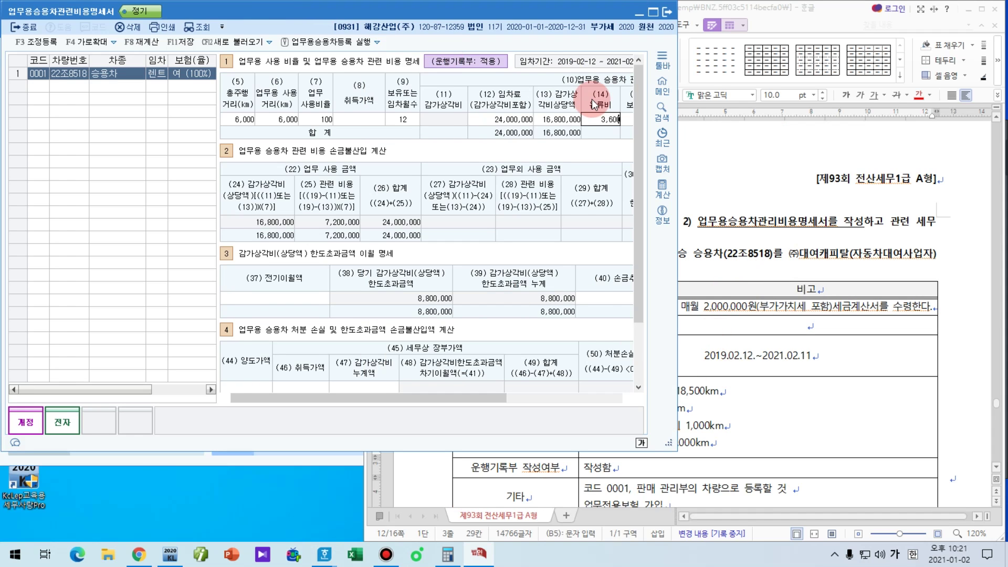
# Step: Confirm the 3,600,000 fuel cost and mark the 100 business-use ratio and non-business amount header
pyautogui.write('000')
pyautogui.press('Return')
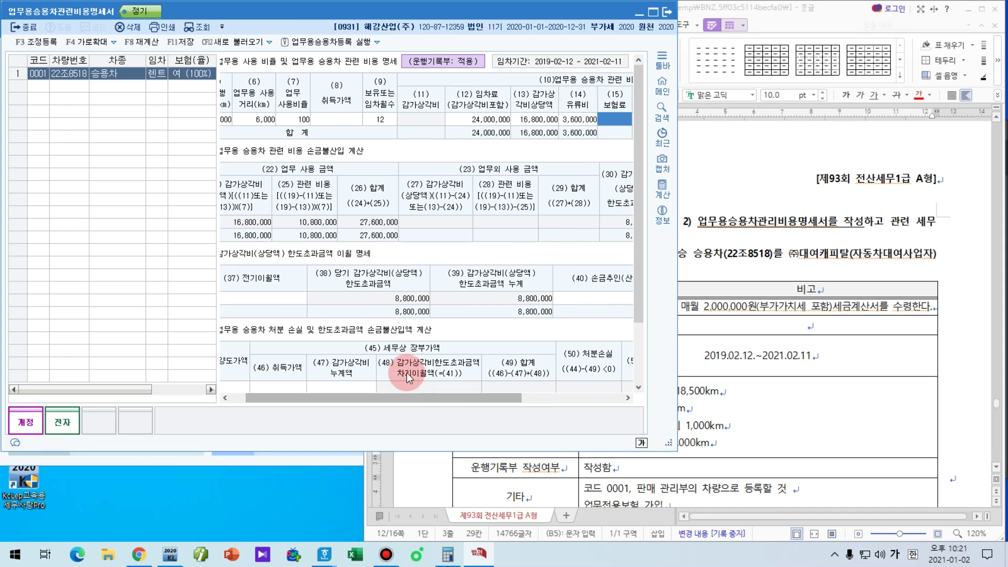
pyautogui.moveTo(281, 127); pyautogui.dragTo(313, 127)
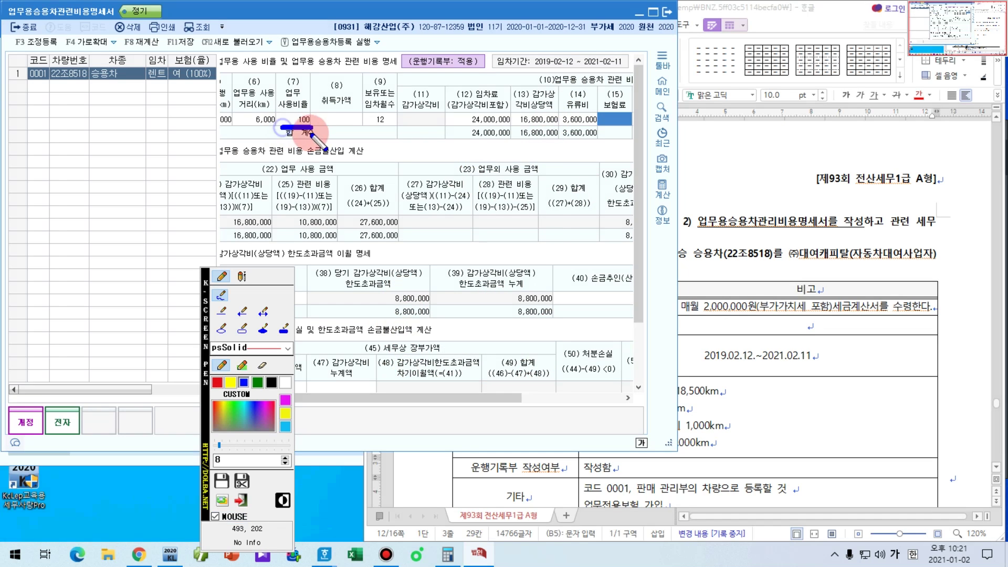
pyautogui.moveTo(444, 179)
pyautogui.mouseDown()
pyautogui.moveTo(549, 180)
pyautogui.moveTo(450, 192)
pyautogui.moveTo(540, 180)
pyautogui.mouseUp()
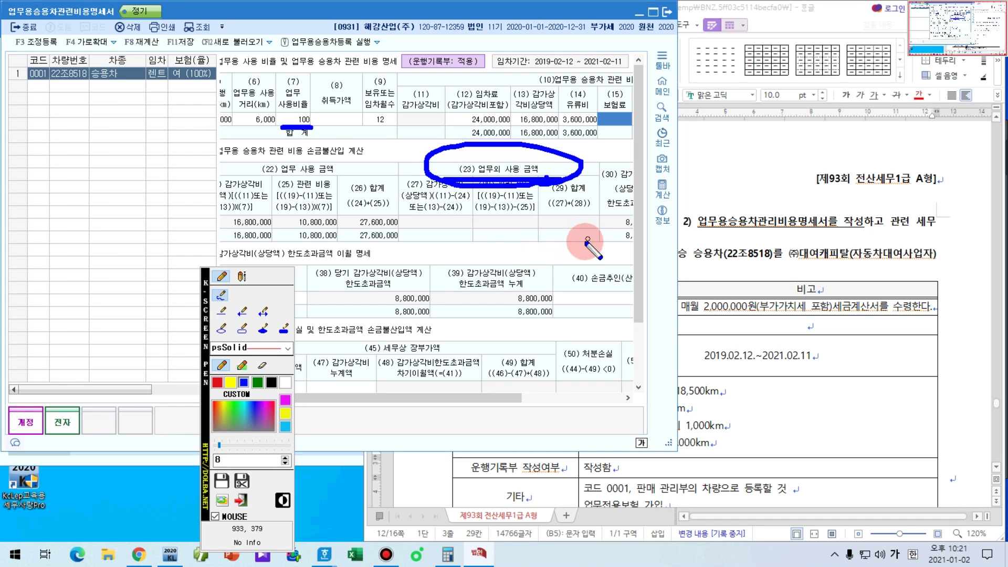
pyautogui.press('Escape')
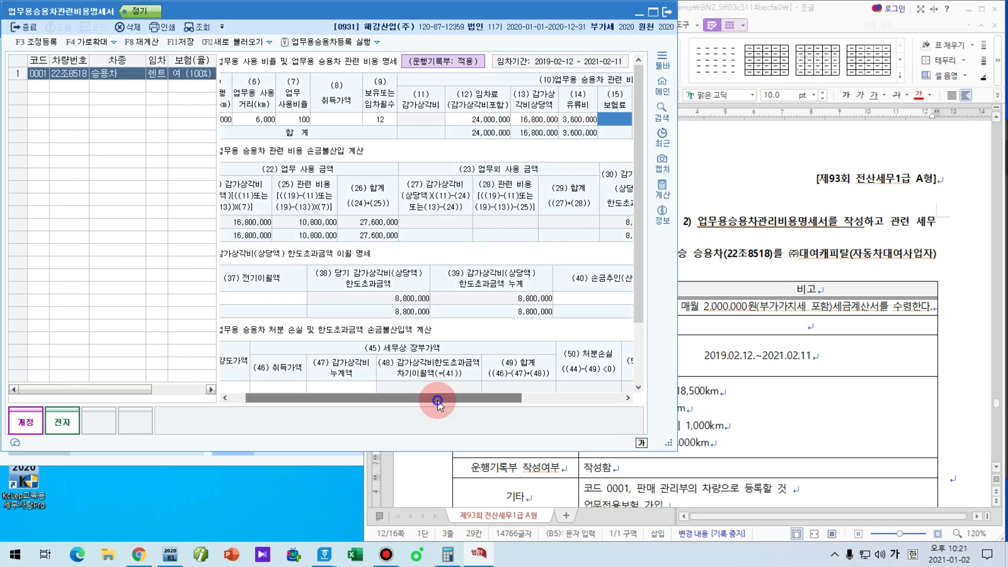
pyautogui.moveTo(434, 400); pyautogui.dragTo(514, 400)
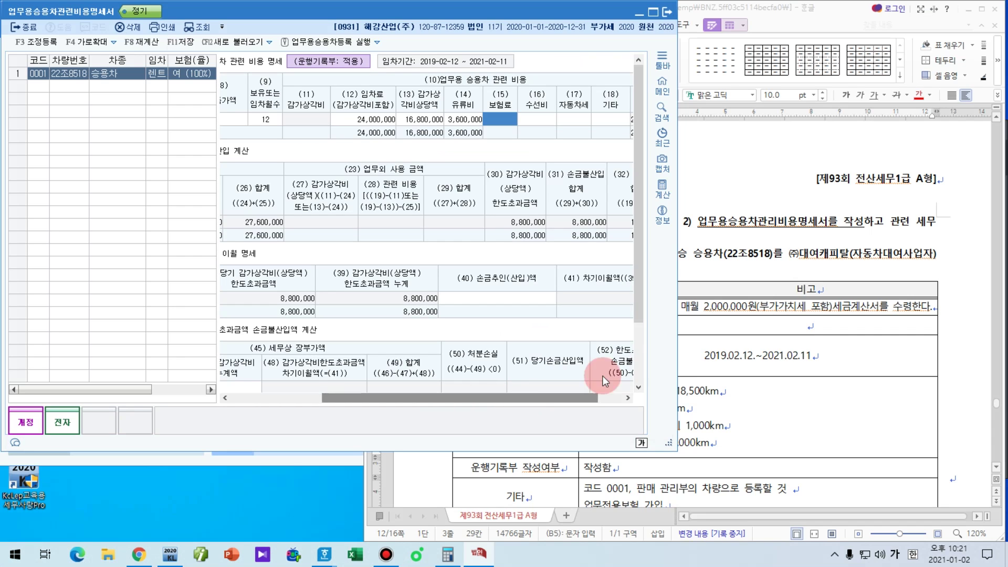
# Step: Underline the 8,800,000 excess in column (30) and check it against the problem document
pyautogui.hotkey('ctrl', 'shift', 'p')
pyautogui.moveTo(495, 231); pyautogui.dragTo(558, 231)
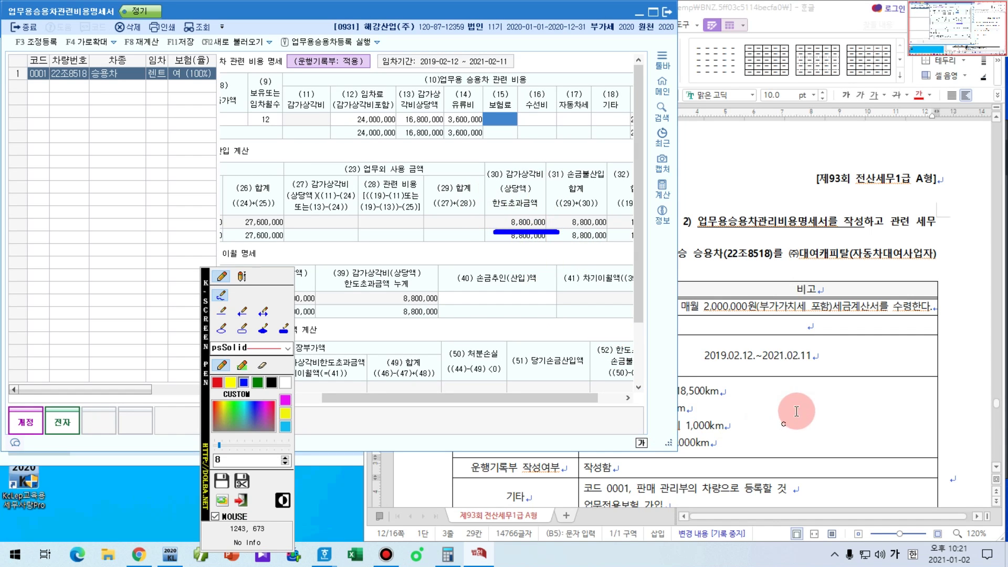
pyautogui.press('Escape')
pyautogui.click(798, 368)
pyautogui.scroll(-6, 799, 367)
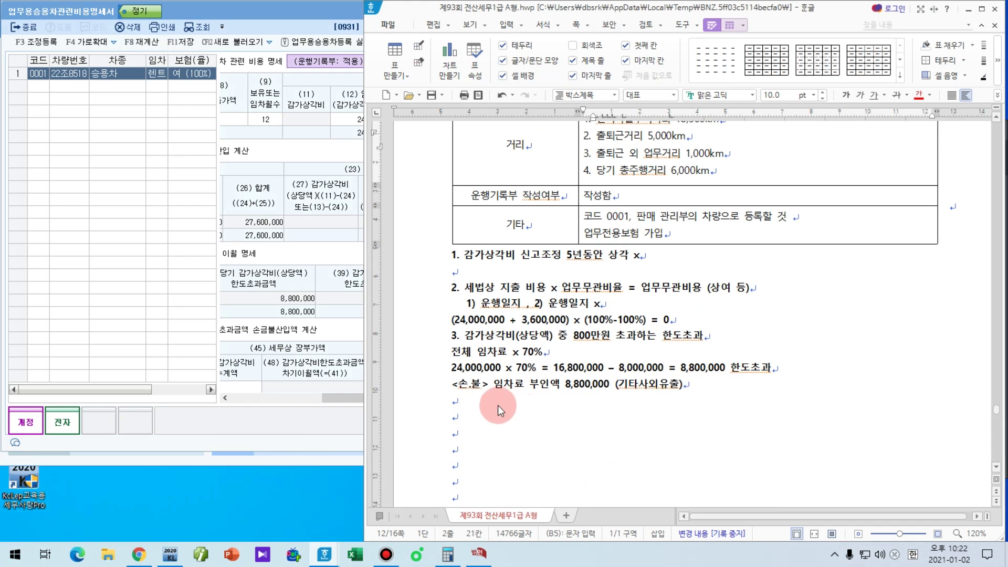
pyautogui.hotkey('ctrl', 'shift', 'p')
# Step: Maximise the vehicle expense statement and open the 조정 등록 window with F3
pyautogui.moveTo(451, 404); pyautogui.dragTo(653, 408)
pyautogui.press('Escape')
pyautogui.doubleClick(276, 11)
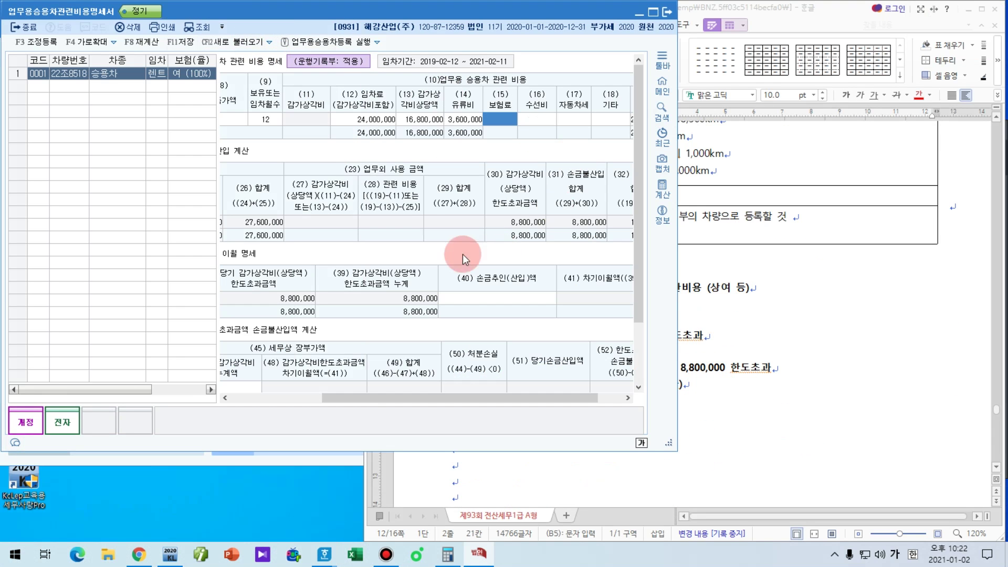
pyautogui.press('F3')
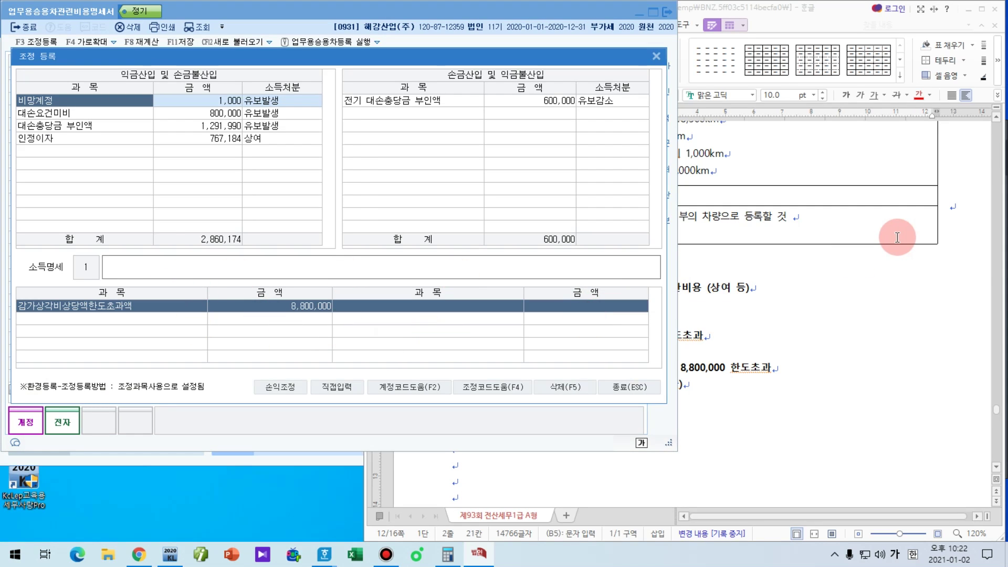
# Step: Add 임차료 부인액 8,800,000 with disposition 6 기타사외유출 in the fifth adjustment row
pyautogui.press('Down')
pyautogui.press('Down')
pyautogui.press('Down')
pyautogui.press('Down')
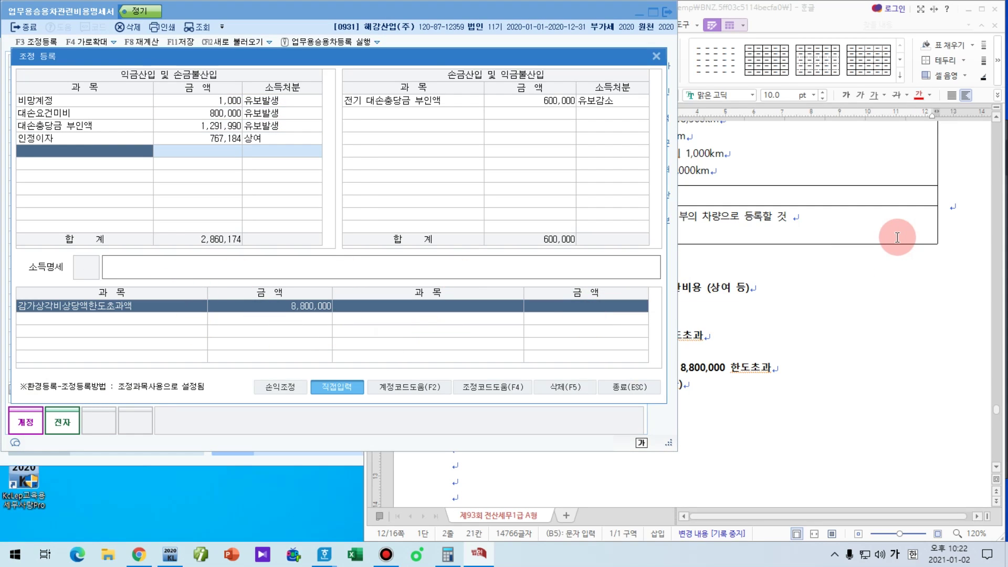
pyautogui.write('감')
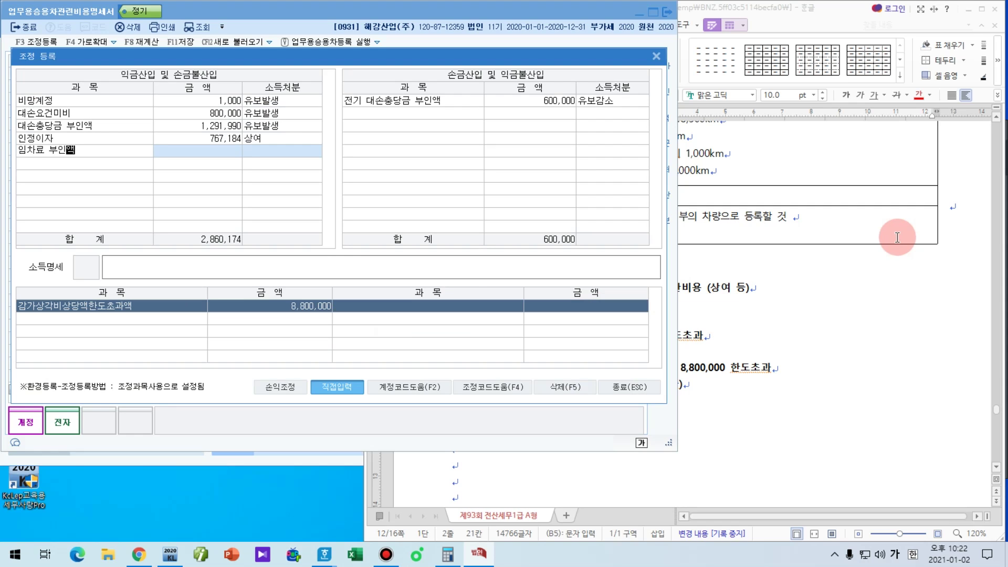
pyautogui.press('Return')
pyautogui.write('0000')
pyautogui.press('Return')
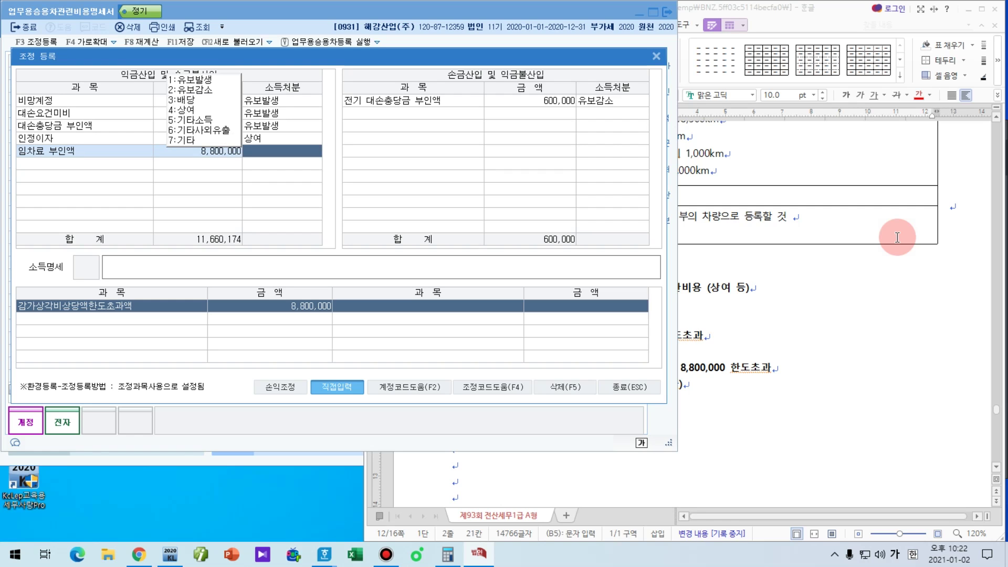
pyautogui.write('6')
pyautogui.press('Return')
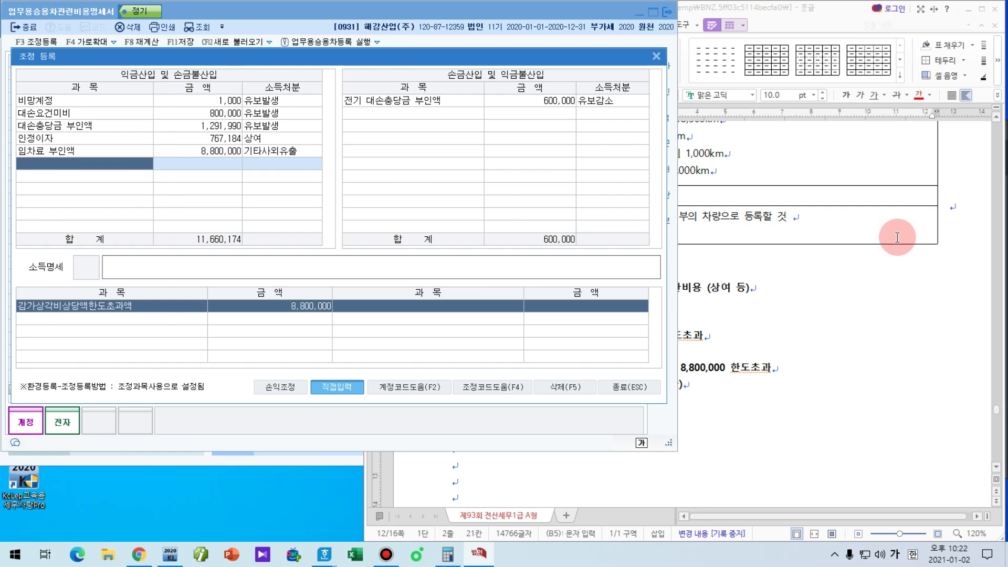
# Step: Close the adjustment window, save the vehicle expense statement with F11, and close the form
pyautogui.press('Escape')
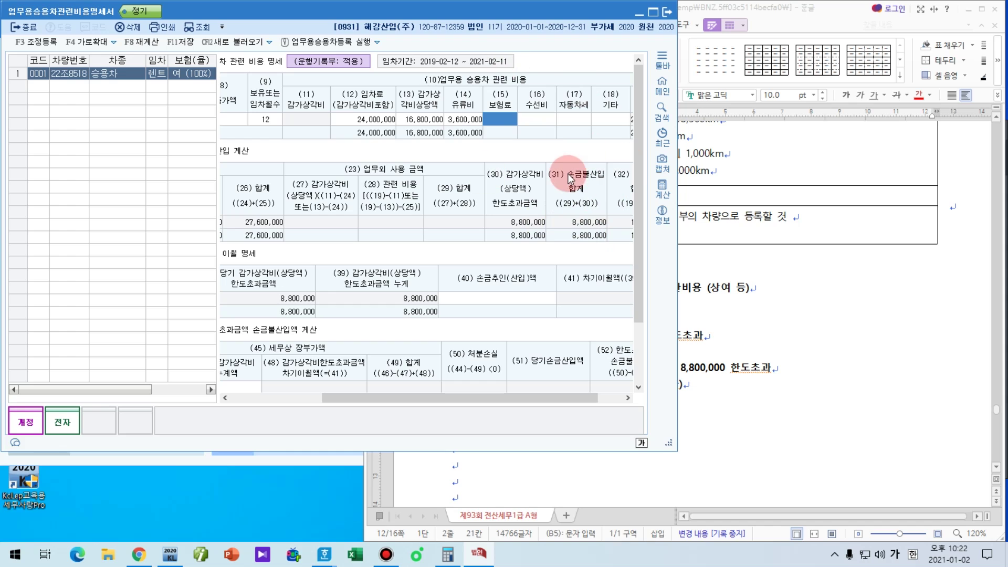
pyautogui.press('F11')
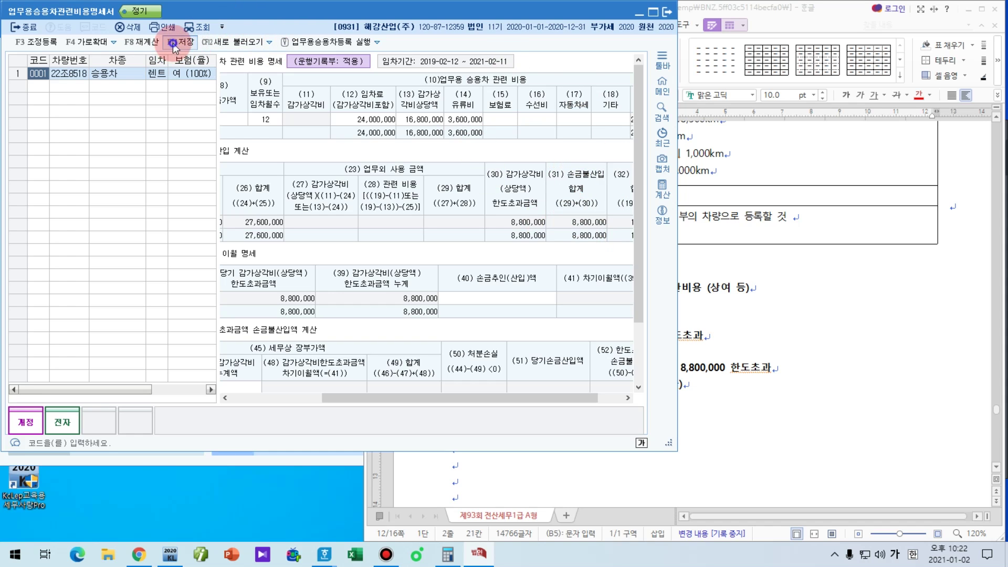
pyautogui.click(174, 46)
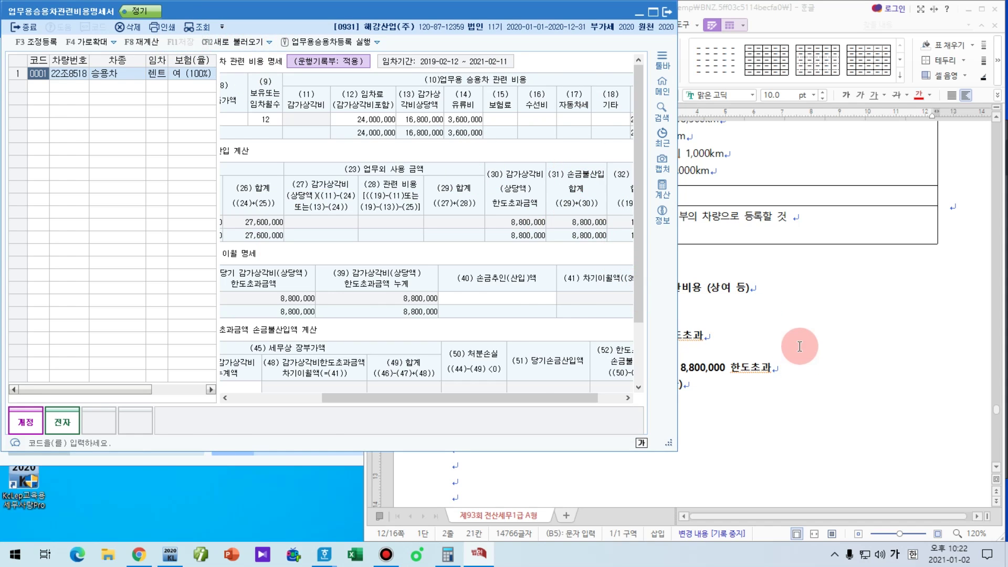
pyautogui.press('Escape')
pyautogui.click(799, 347)
pyautogui.scroll(-10, 792, 348)
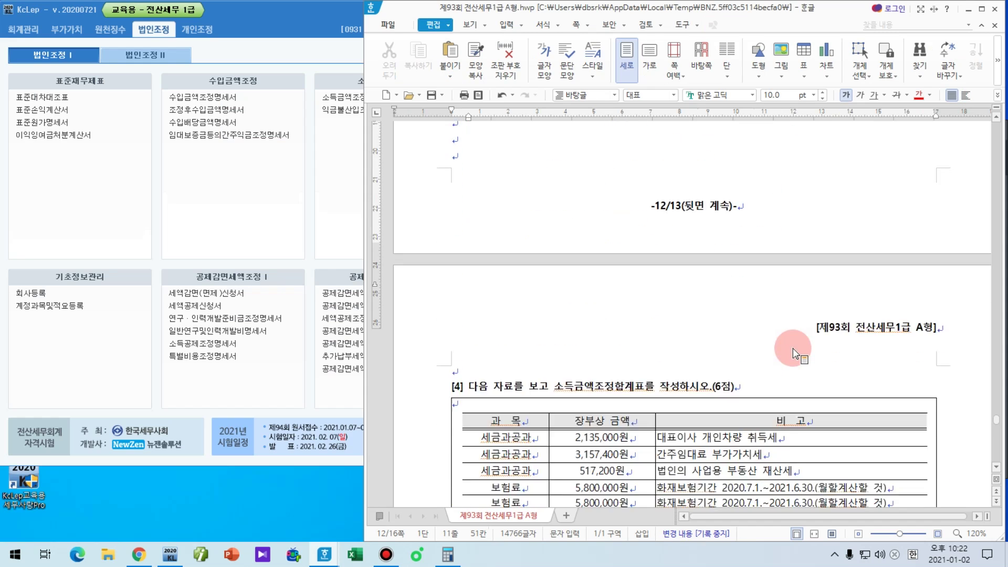
# Step: Create blank document 빈 문서 2 on the left half, with the exam window resized to the right
pyautogui.scroll(-5, 793, 348)
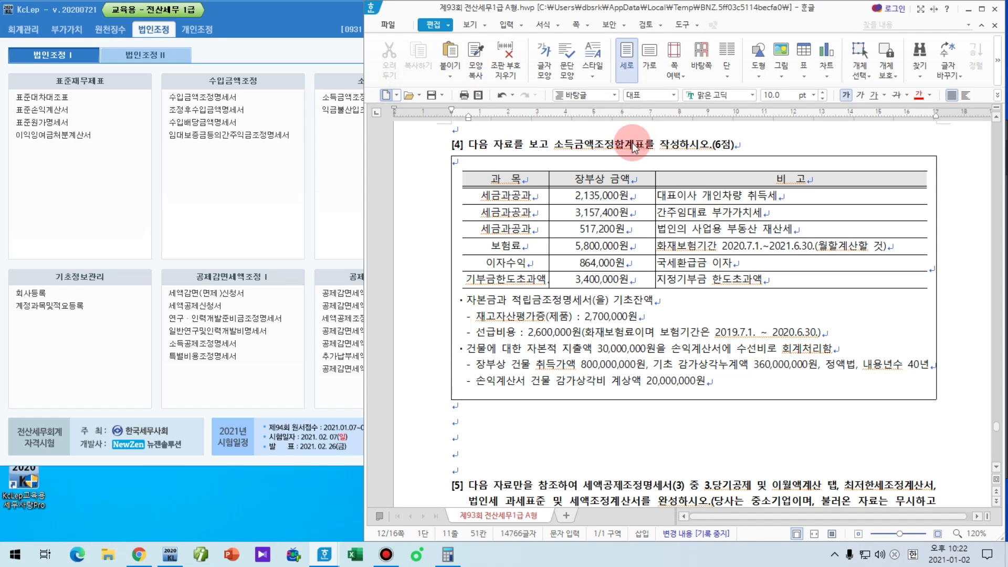
pyautogui.hotkey('alt', 'n')
pyautogui.moveTo(715, 5); pyautogui.dragTo(295, 2)
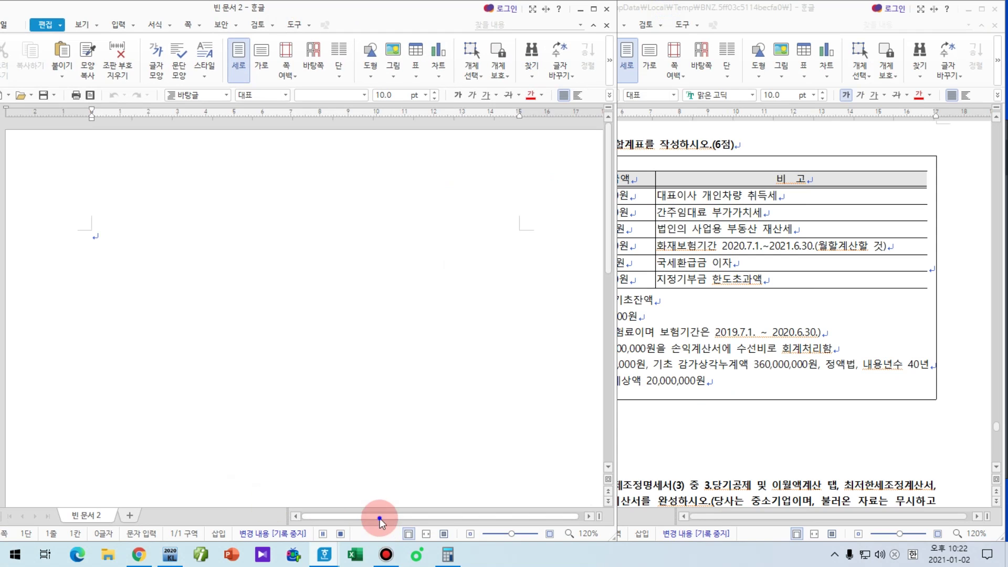
pyautogui.moveTo(379, 520); pyautogui.dragTo(443, 517)
pyautogui.click(783, 382)
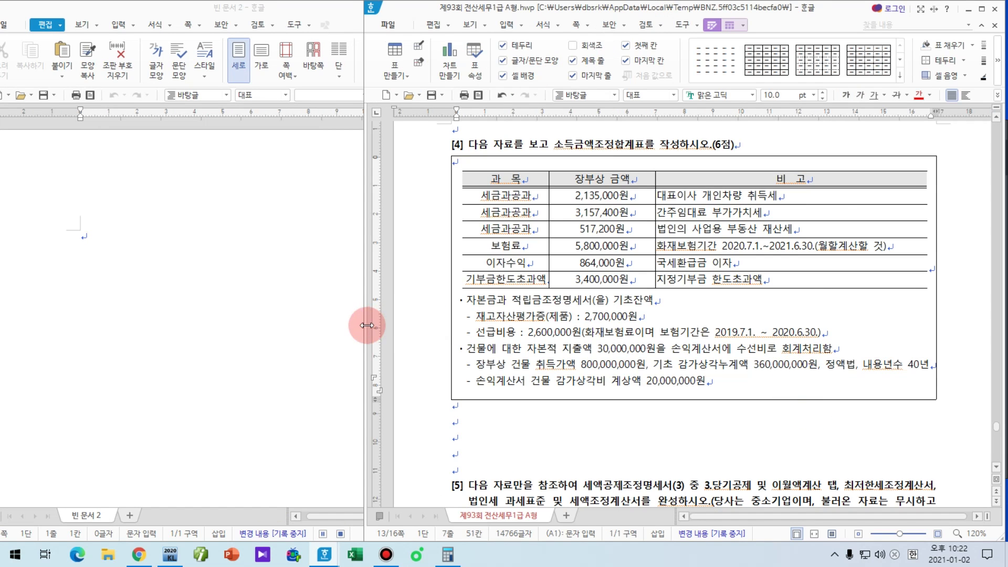
pyautogui.moveTo(367, 326); pyautogui.dragTo(463, 337)
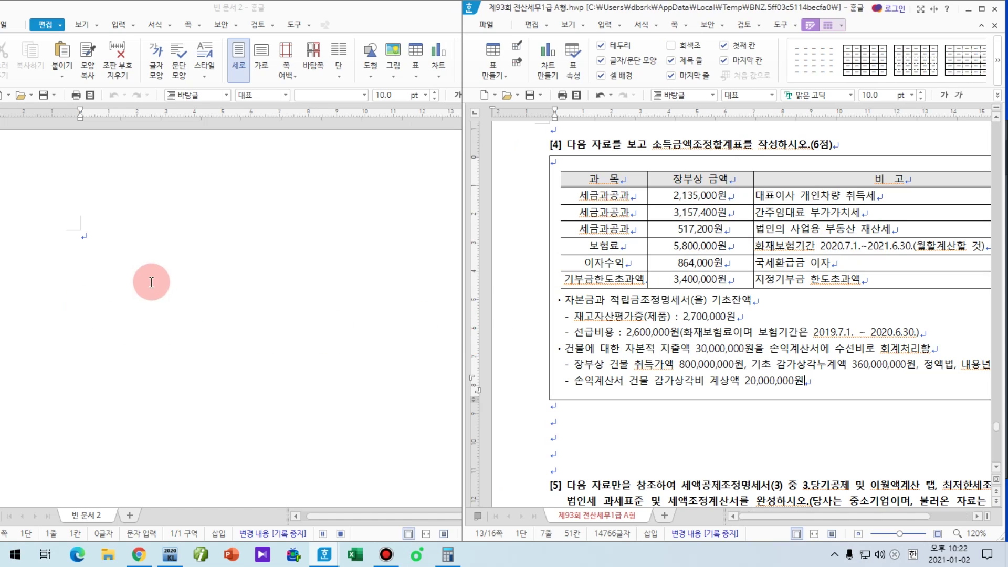
# Step: Type '세금과공과 2,135,000' in the blank document and insert an empty line above it
pyautogui.click(182, 278)
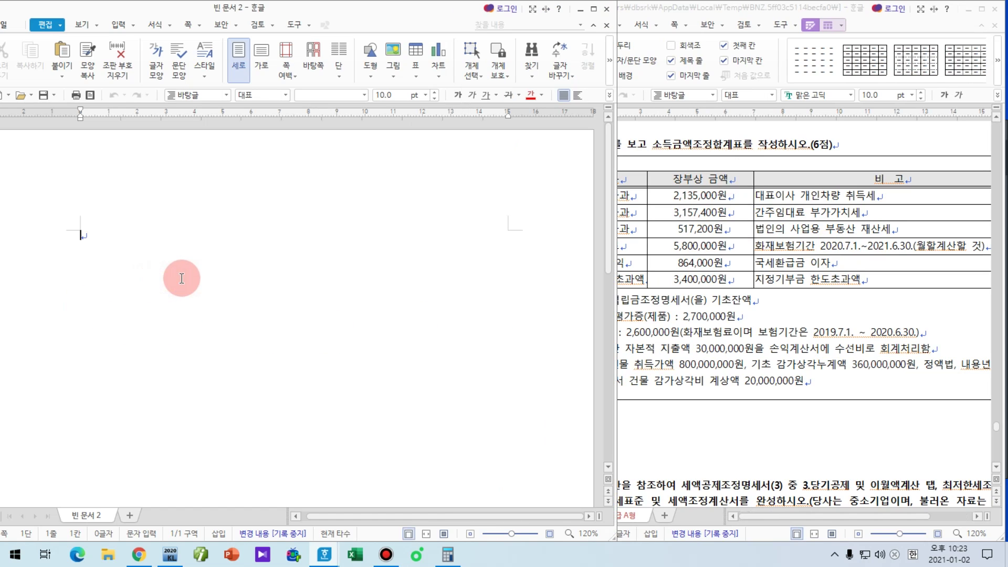
pyautogui.write('t')
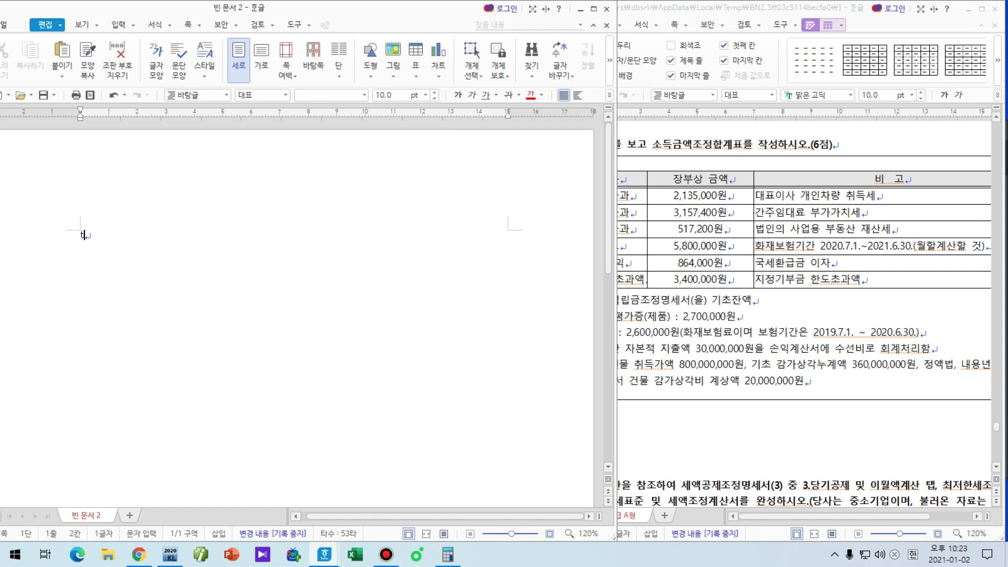
pyautogui.press('BackSpace')
pyautogui.press('Hangul')
pyautogui.write('세금과공과 2,135,000 / xx')
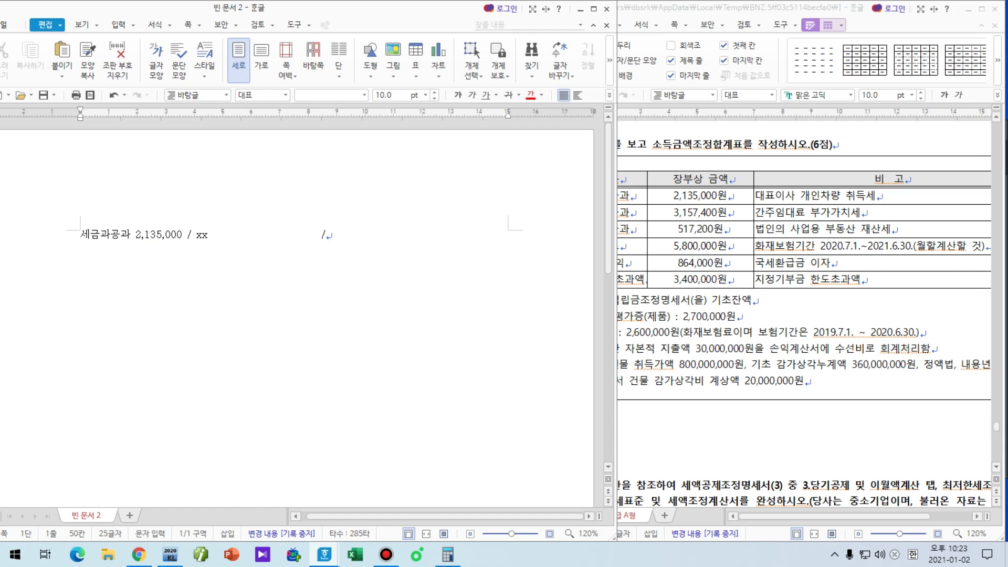
pyautogui.click(80, 234)
pyautogui.press('Return')
pyautogui.click(137, 233)
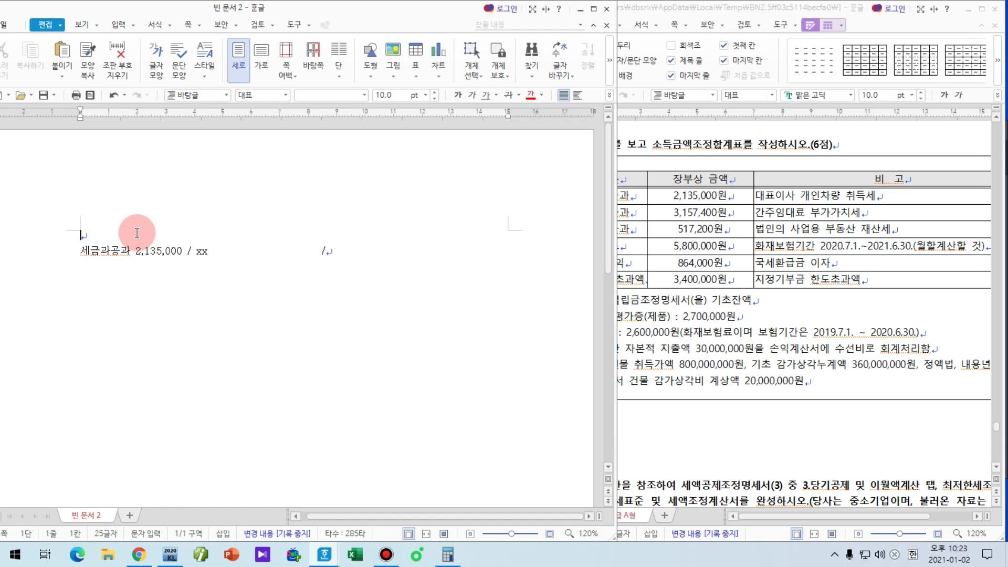
# Step: Add the tab-separated headings 회사 and 세법 on the first line
pyautogui.write('ghltk')
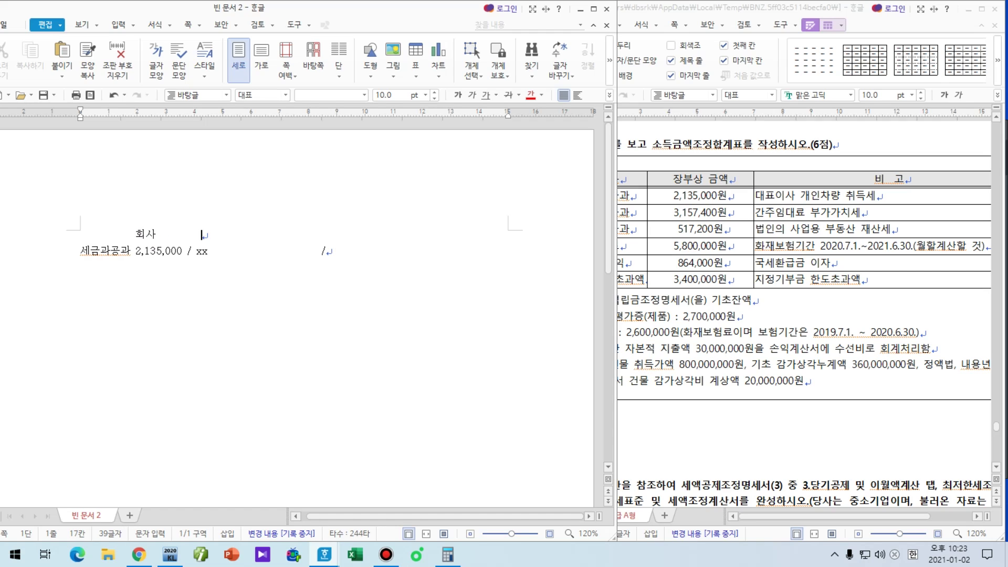
pyautogui.press('Tab')
pyautogui.press('Tab')
pyautogui.press('Tab')
pyautogui.press('BackSpace')
pyautogui.write('법')
pyautogui.press('Down')
# Step: Enter the 세법 entry '<손.불> 세금 2,135,000 (상여)', then move to the 3,157,400원 entry in the exam table
pyautogui.write('<')
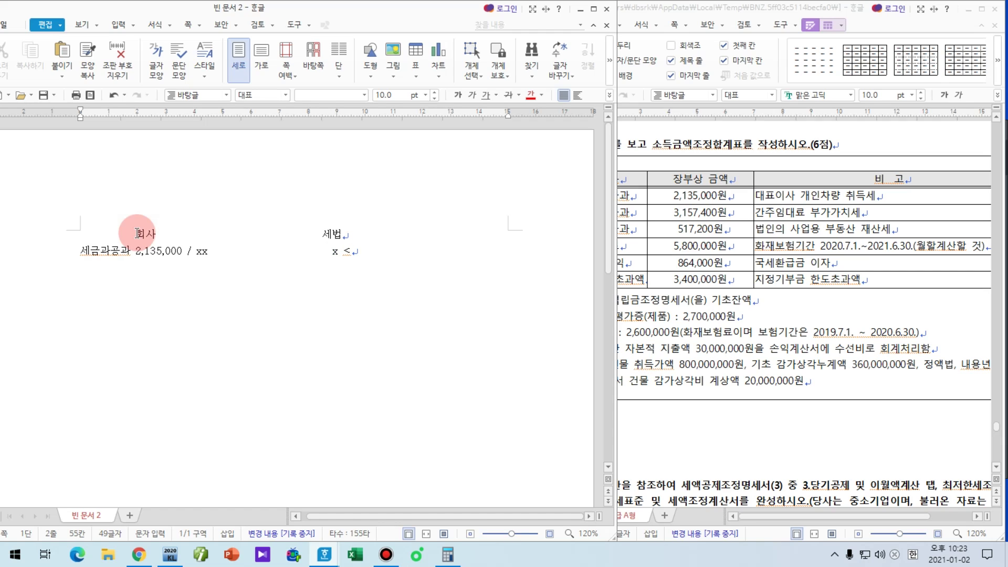
pyautogui.write('손.부')
pyautogui.write('>')
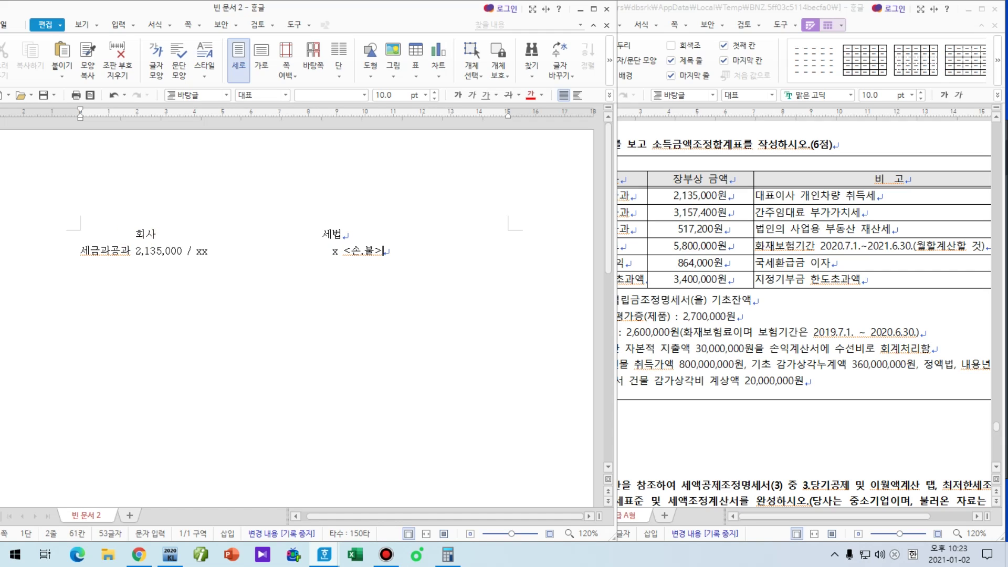
pyautogui.write(' 세금 2,135,000 (상여)')
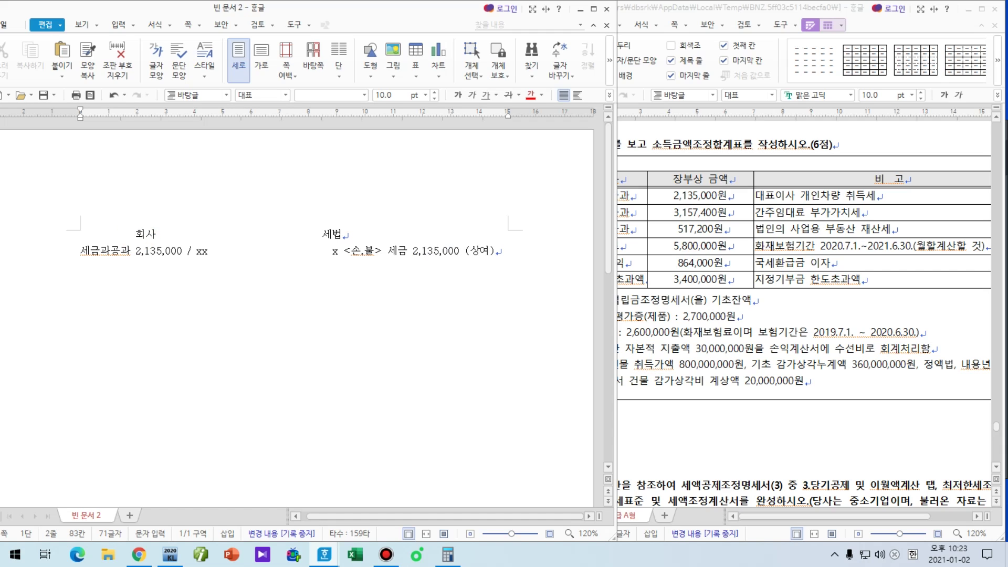
pyautogui.press('Return')
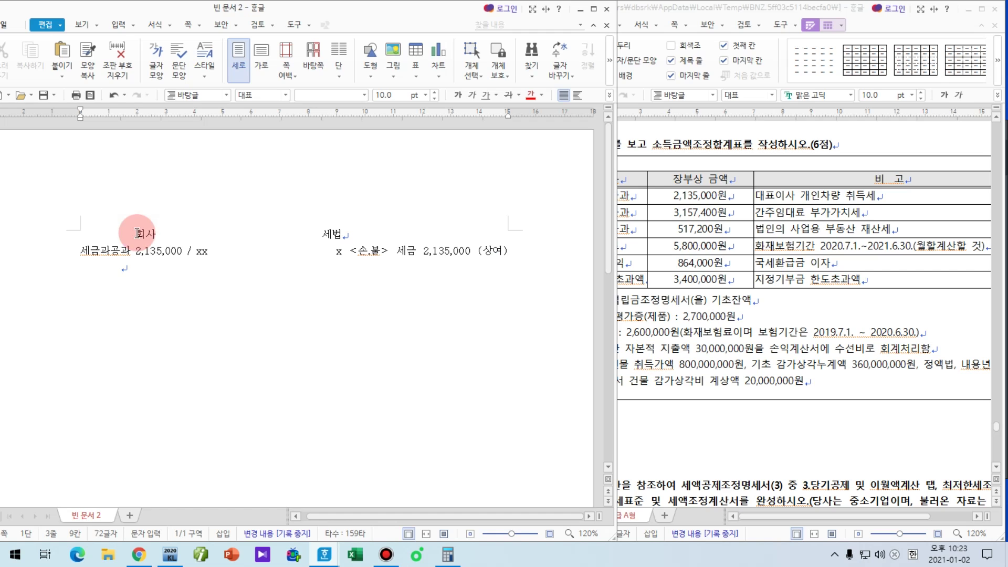
pyautogui.press('BackSpace')
pyautogui.press('Return')
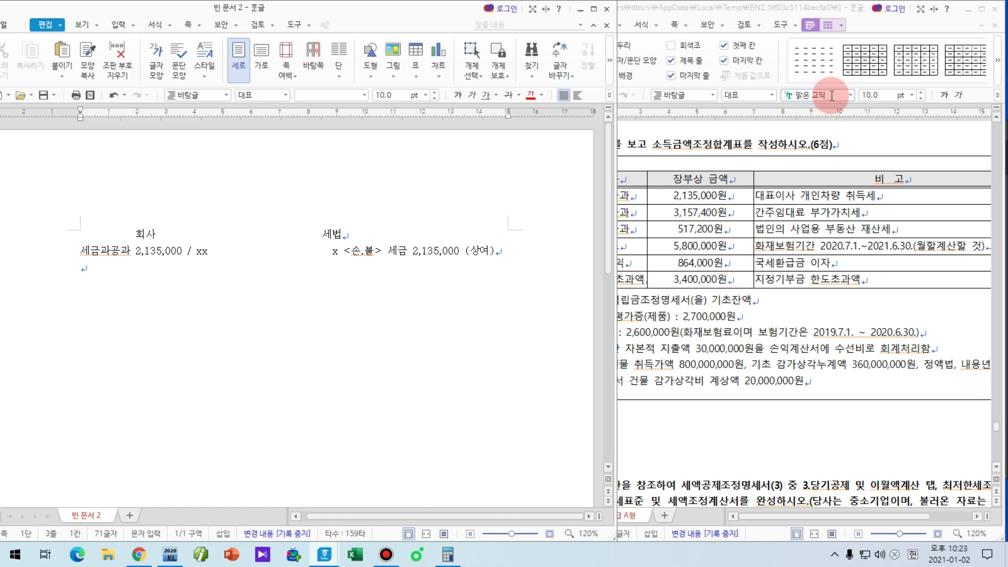
pyautogui.click(781, 212)
pyautogui.click(651, 212)
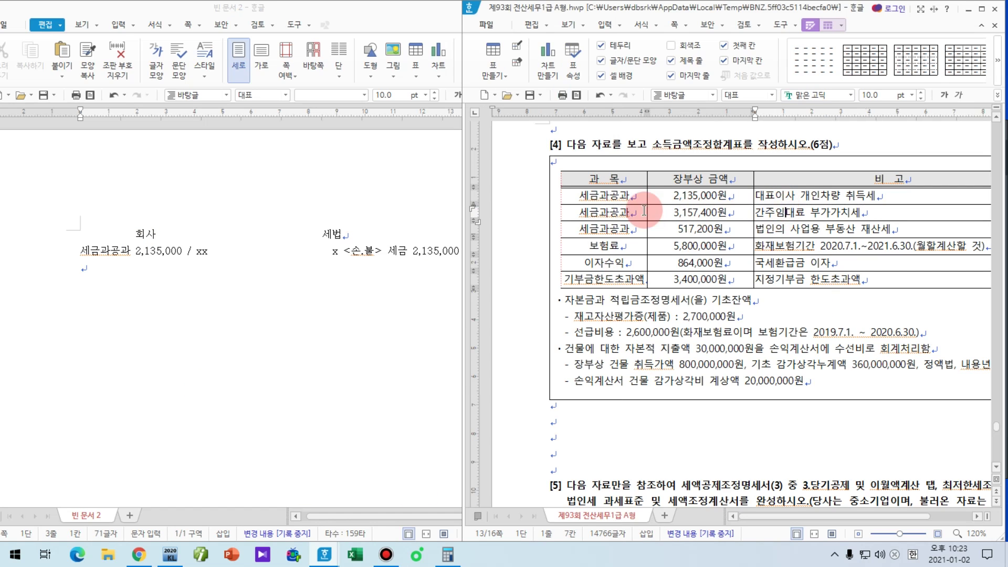
pyautogui.click(681, 216)
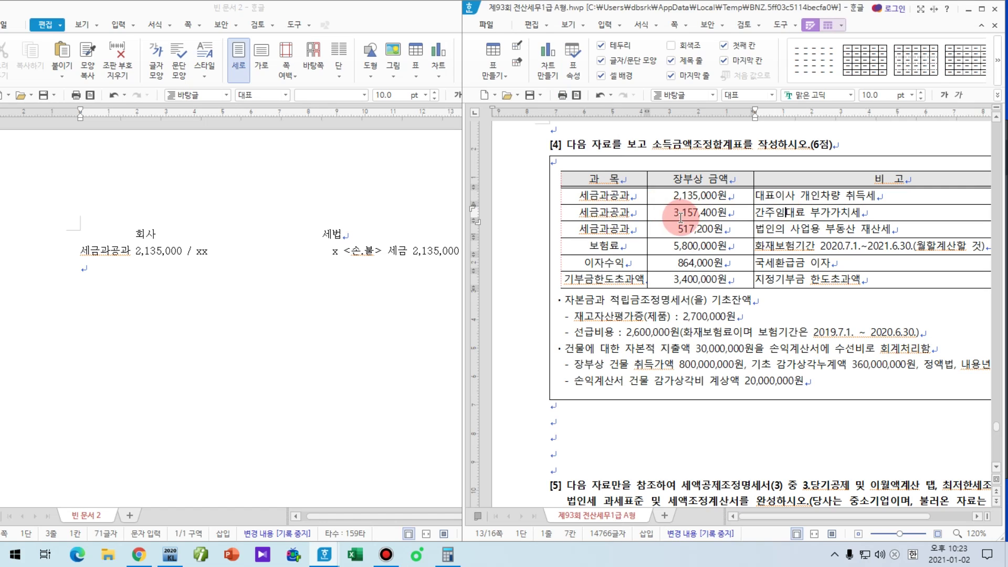
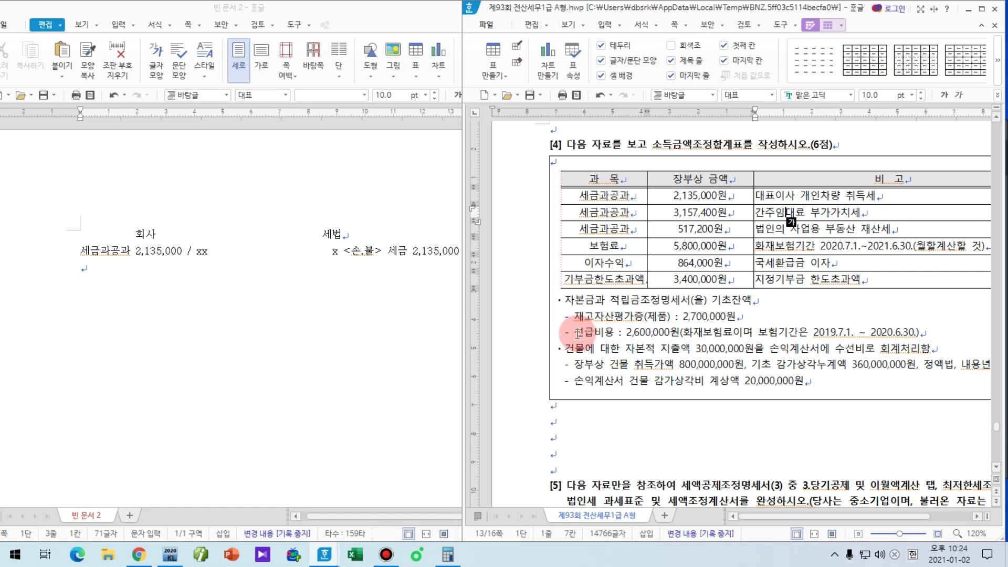
# Step: Highlight the 선급비용 item and its details in the exam problem, then clear the highlight
pyautogui.moveTo(574, 332); pyautogui.dragTo(594, 332)
pyautogui.keyDown('shift'); pyautogui.click(798, 332); pyautogui.keyUp('shift')
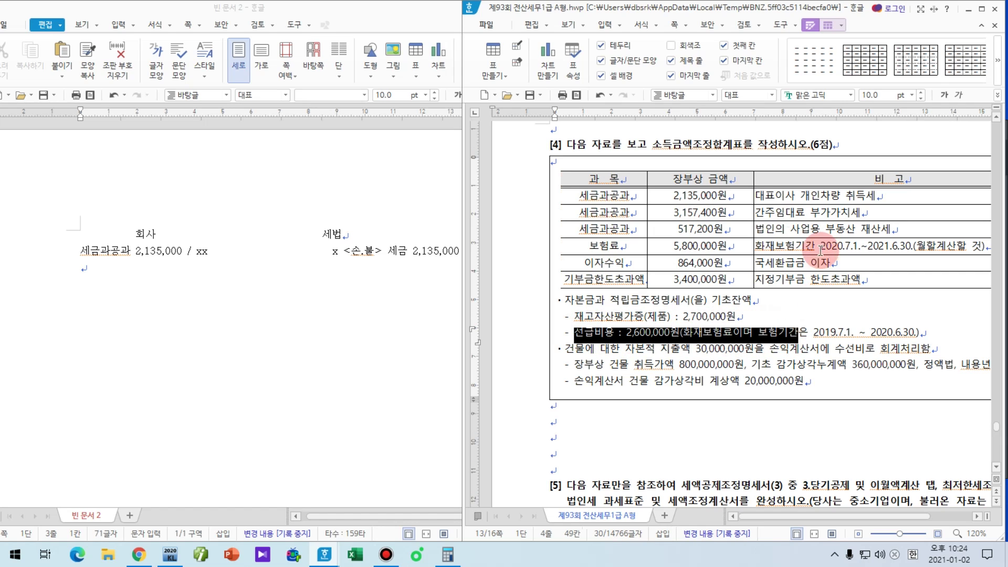
pyautogui.click(797, 332)
# Step: Append (상여) to the 세법 tax entry and start a 전기 note with 보험료 5,200,000 / xx
pyautogui.click(461, 252)
pyautogui.write('(상여)')
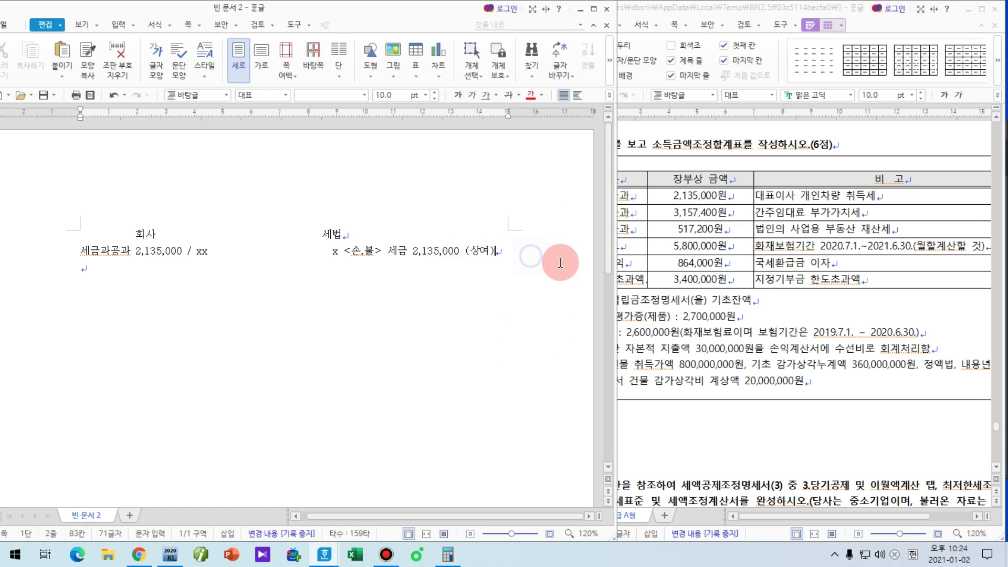
pyautogui.press('Return')
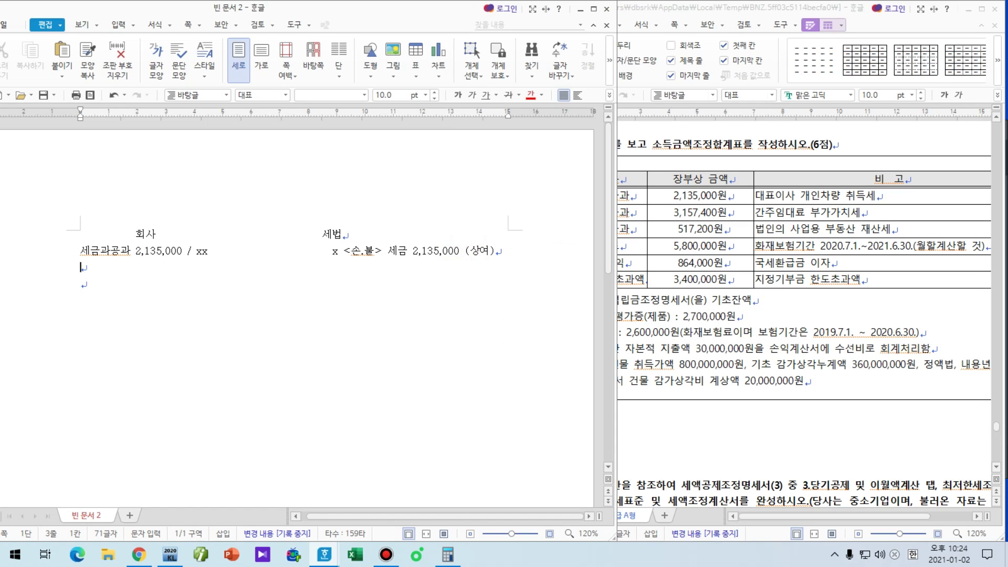
pyautogui.write('전ㄱ')
pyautogui.write('험ㄹ')
pyautogui.write(' 5,200,000 / xx                    보')
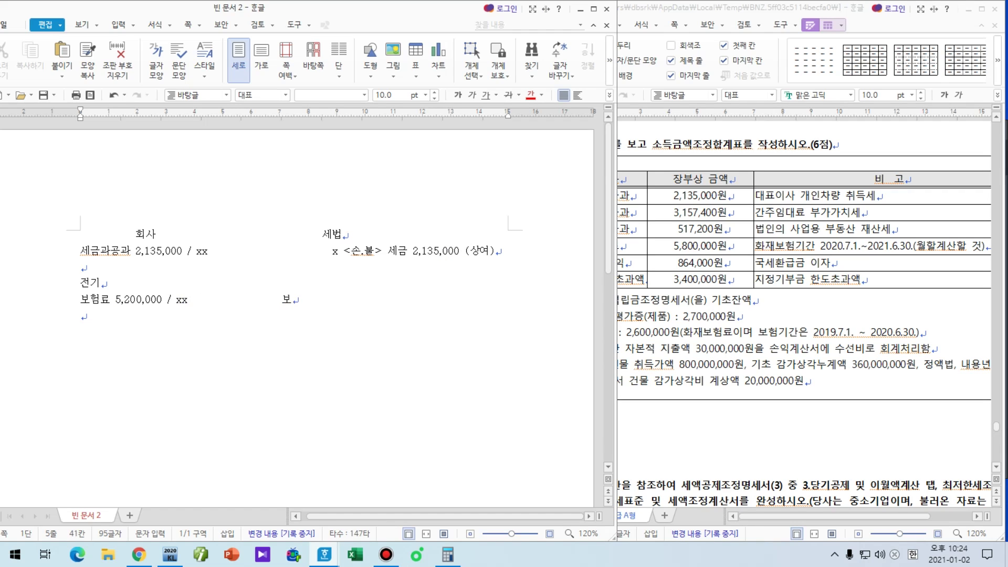
pyautogui.write('험료 5,200,000 / xx')
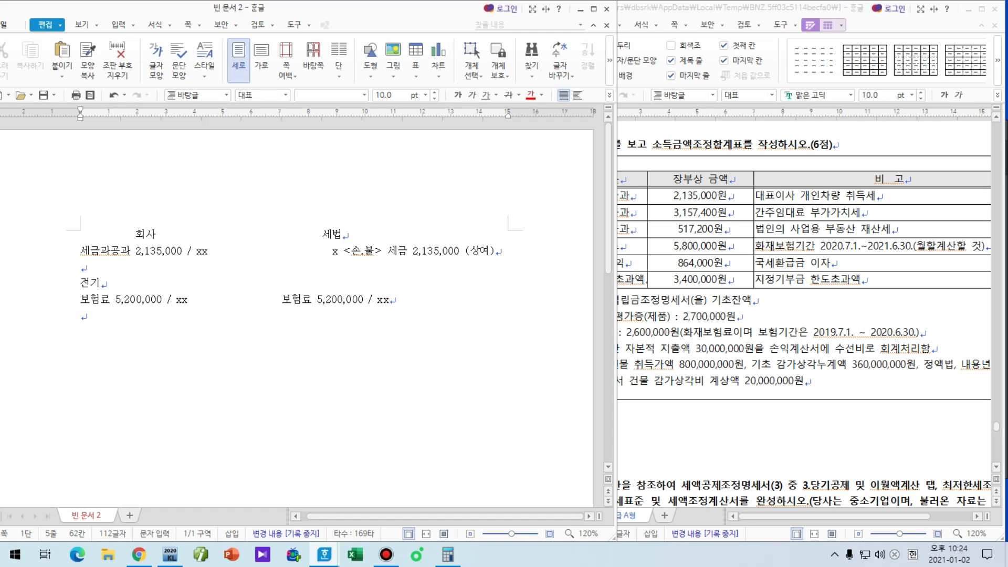
# Step: Date the 전기 heading 2019년 and add the tax-law entry 선급비용 2,600,000 / 보험료 2,600,000
pyautogui.click(80, 316)
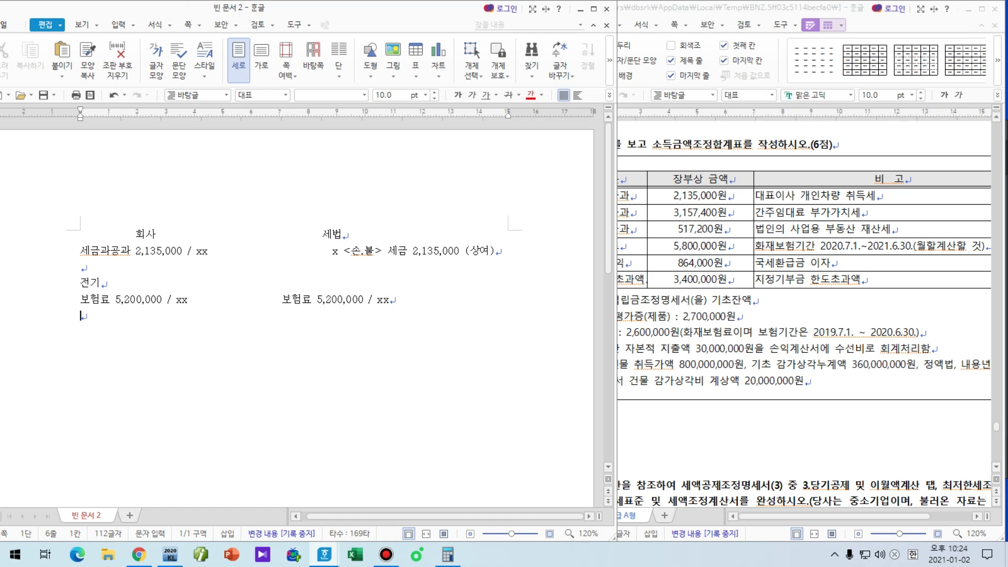
pyautogui.click(103, 283)
pyautogui.write('2019sus')
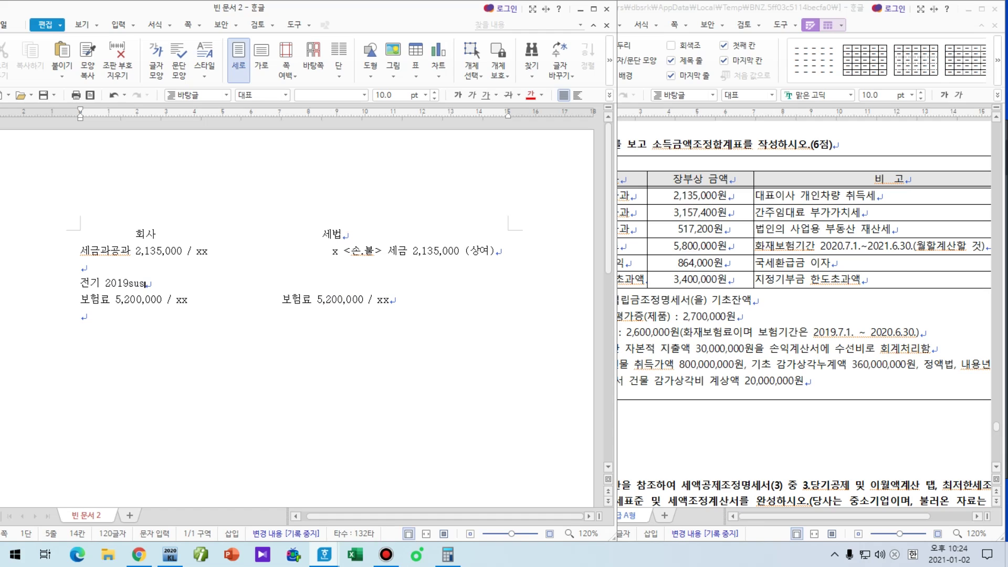
pyautogui.press('BackSpace')
pyautogui.press('BackSpace')
pyautogui.press('BackSpace')
pyautogui.click(80, 315)
pyautogui.write('선급비용 2,600,000 / 보험료')
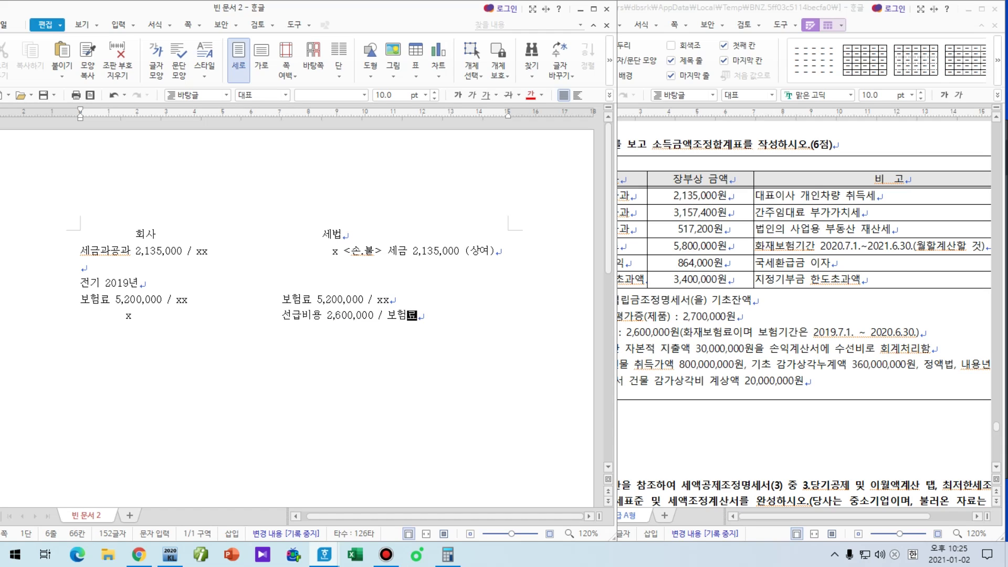
pyautogui.write(' 2,600,000')
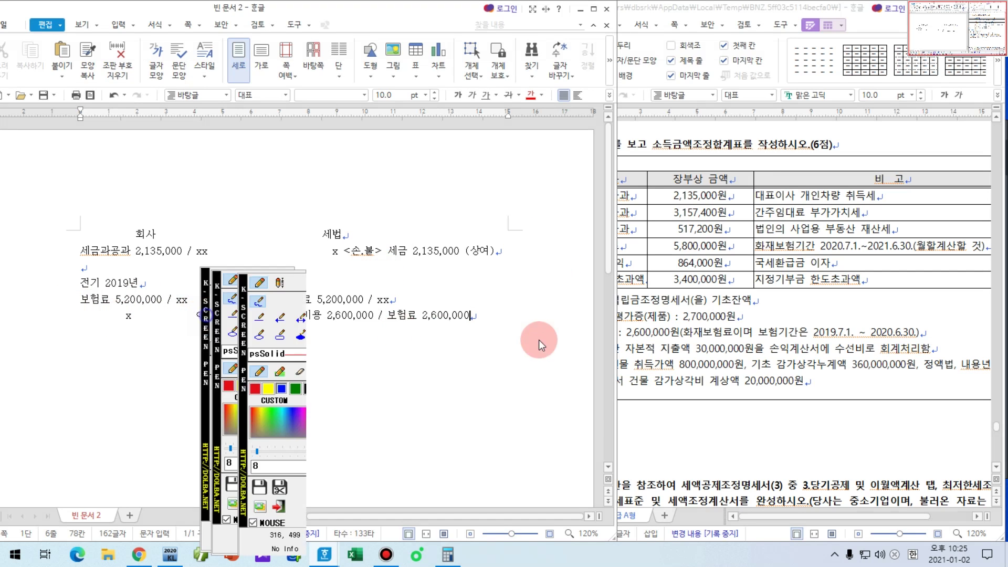
pyautogui.moveTo(80, 311); pyautogui.dragTo(197, 311)
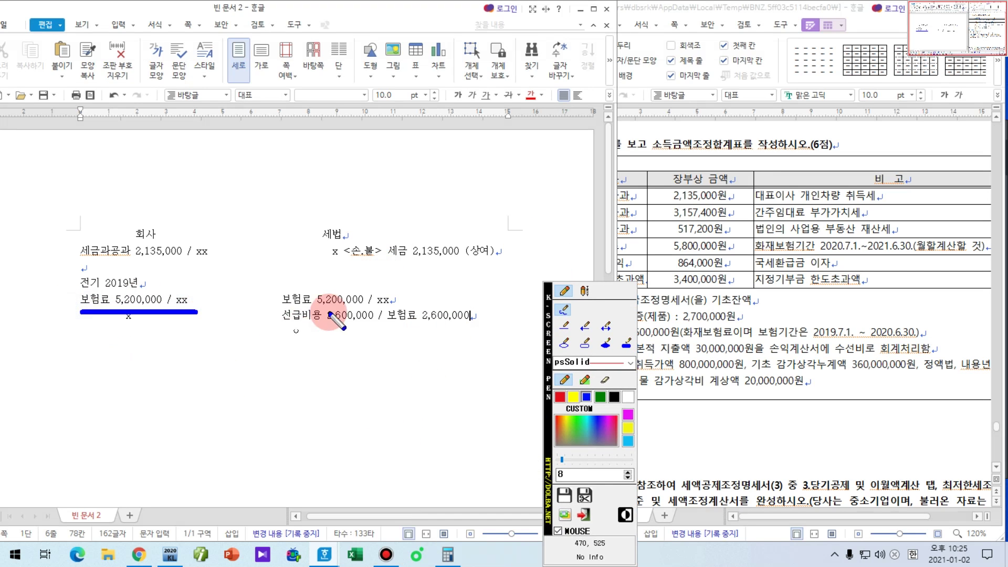
pyautogui.moveTo(282, 308); pyautogui.dragTo(469, 326)
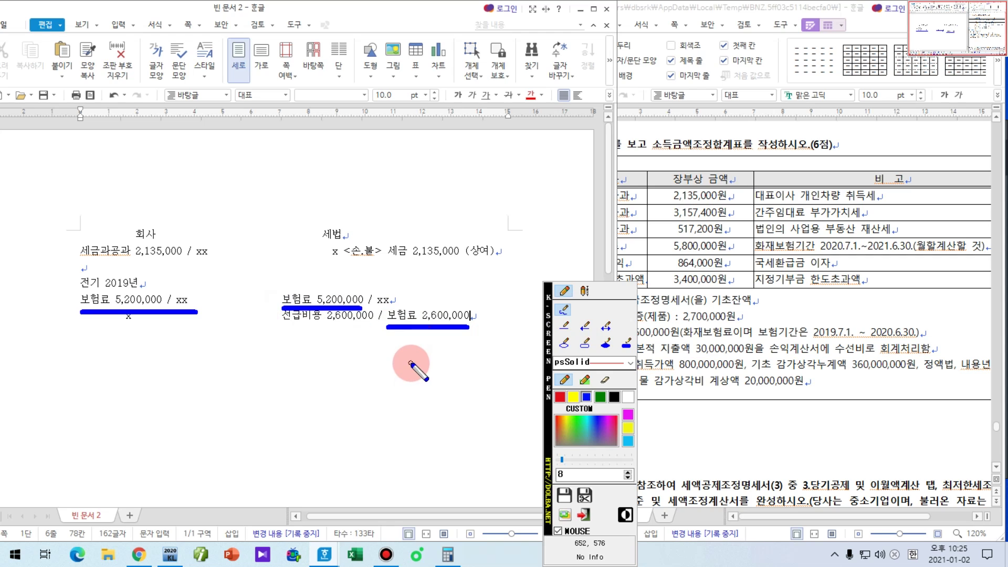
pyautogui.click(584, 291)
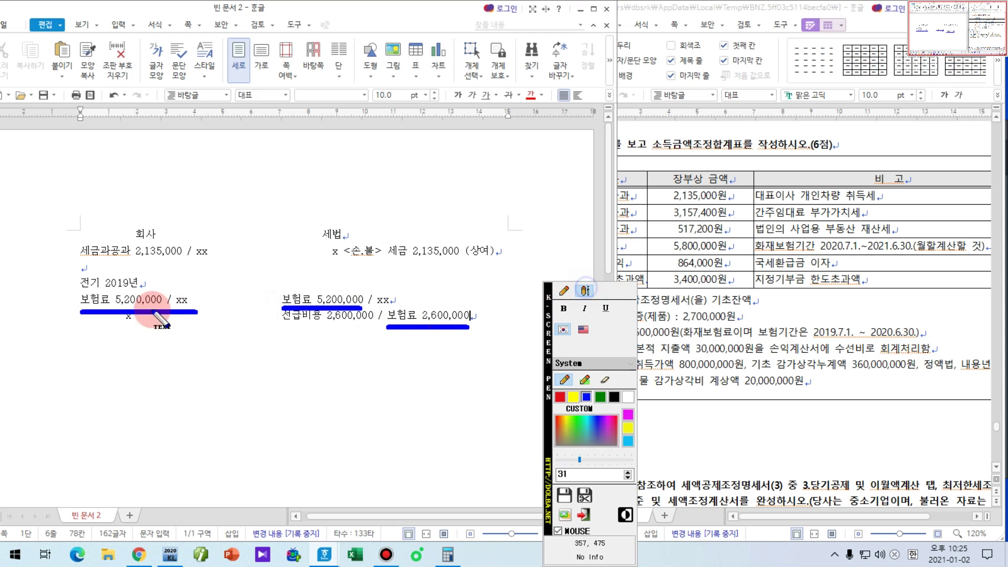
pyautogui.click(97, 341)
pyautogui.write('비용 ')
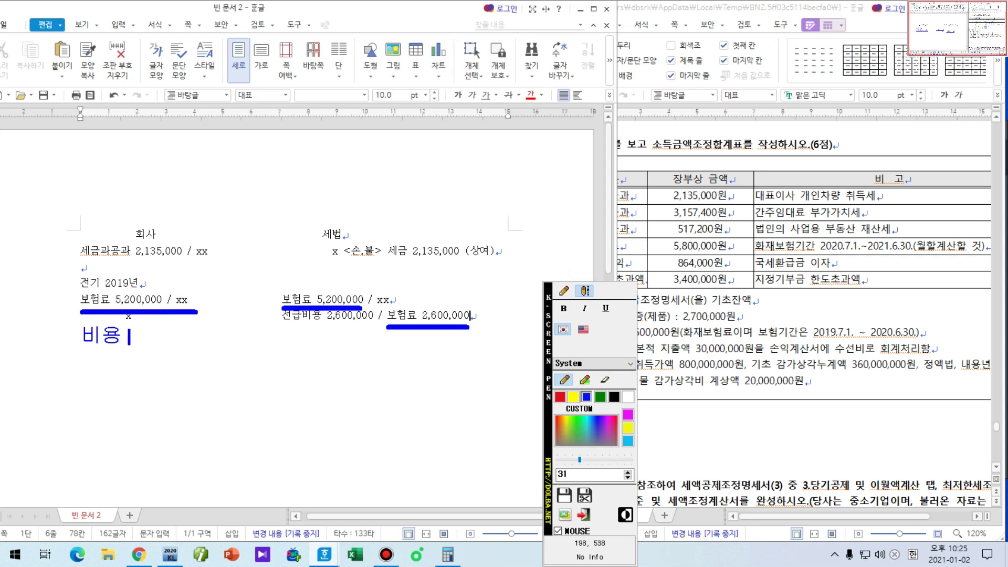
pyautogui.write('520')
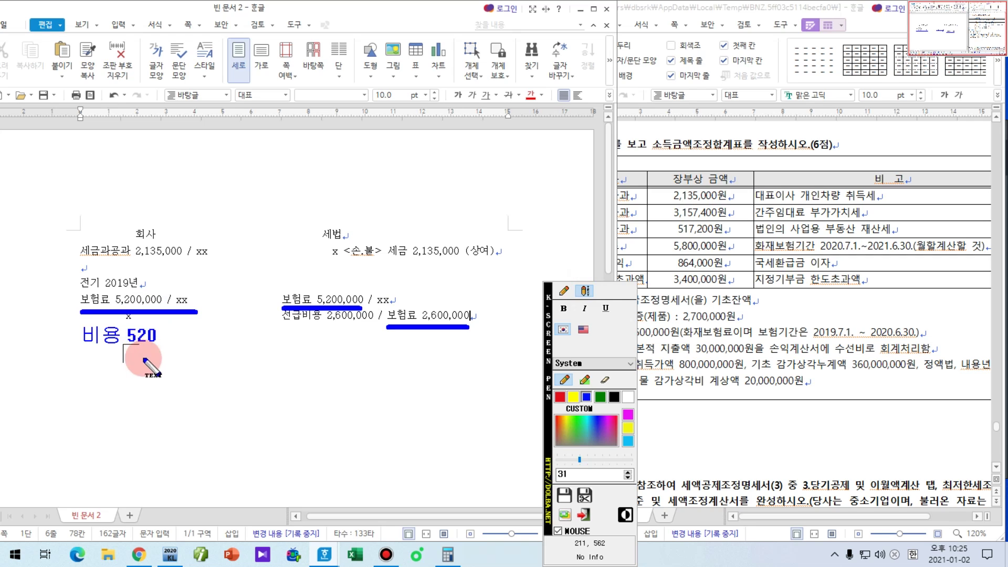
pyautogui.click(314, 341)
pyautogui.write('비')
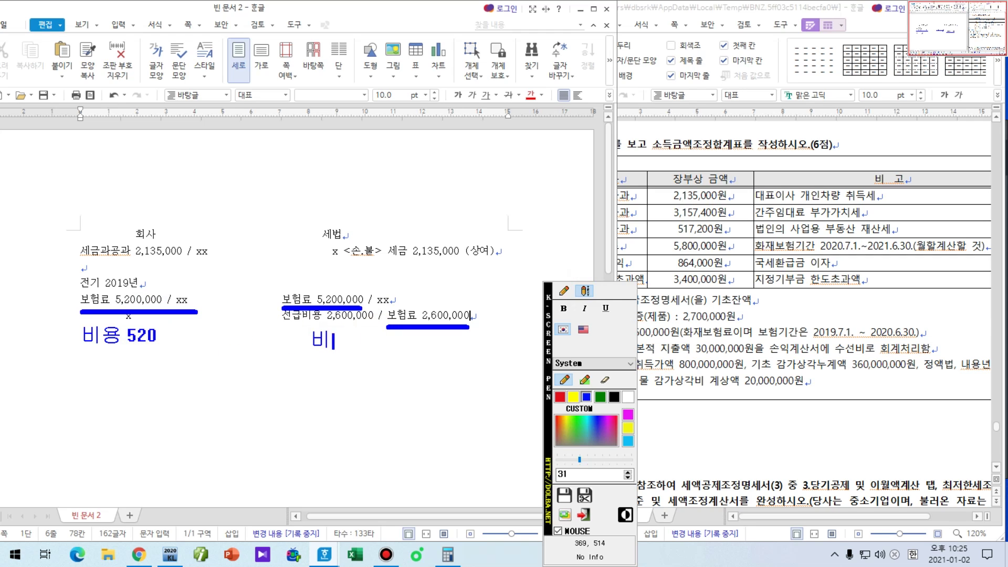
pyautogui.write('용 520-260 = 260')
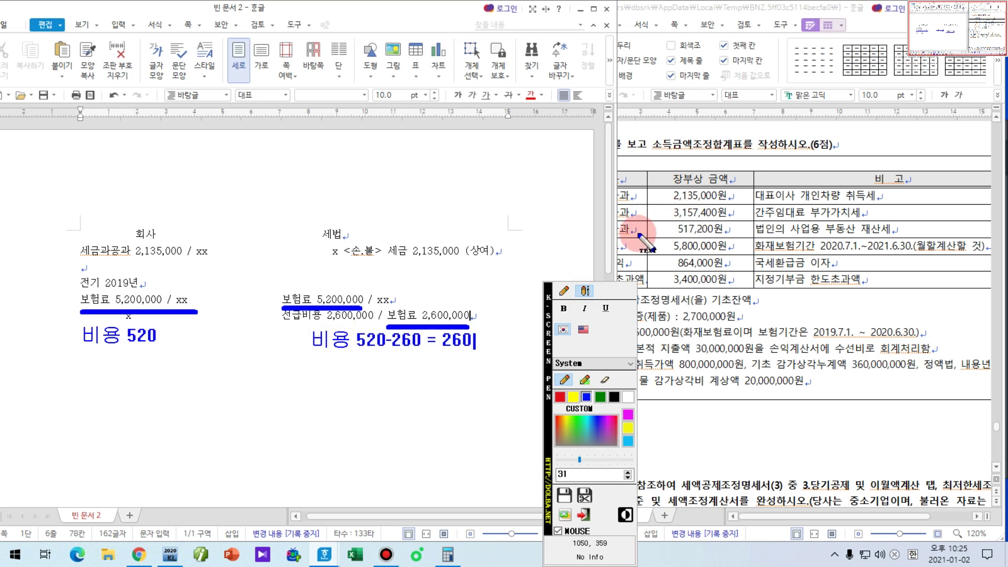
pyautogui.click(564, 290)
pyautogui.moveTo(311, 358); pyautogui.dragTo(493, 357)
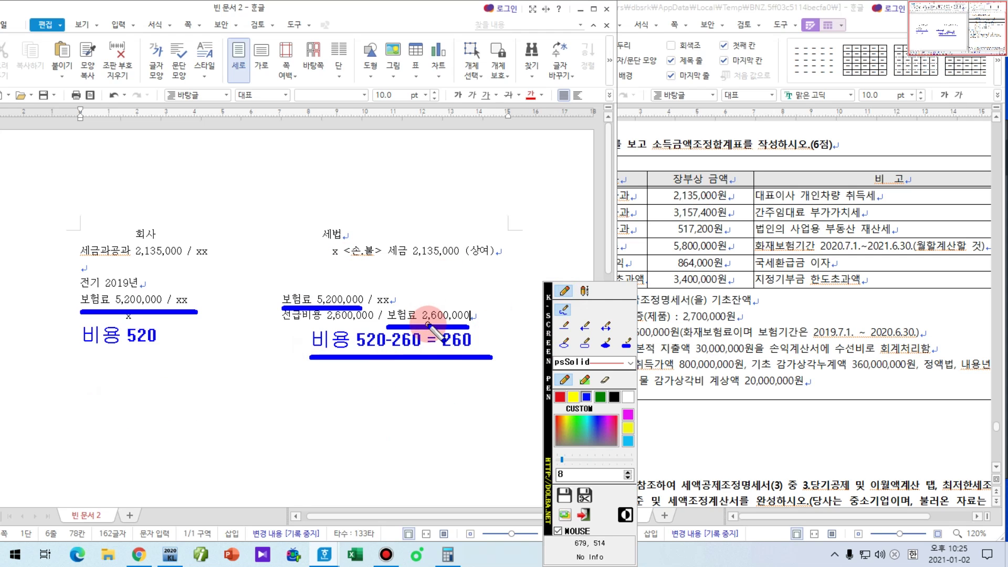
pyautogui.click(564, 343)
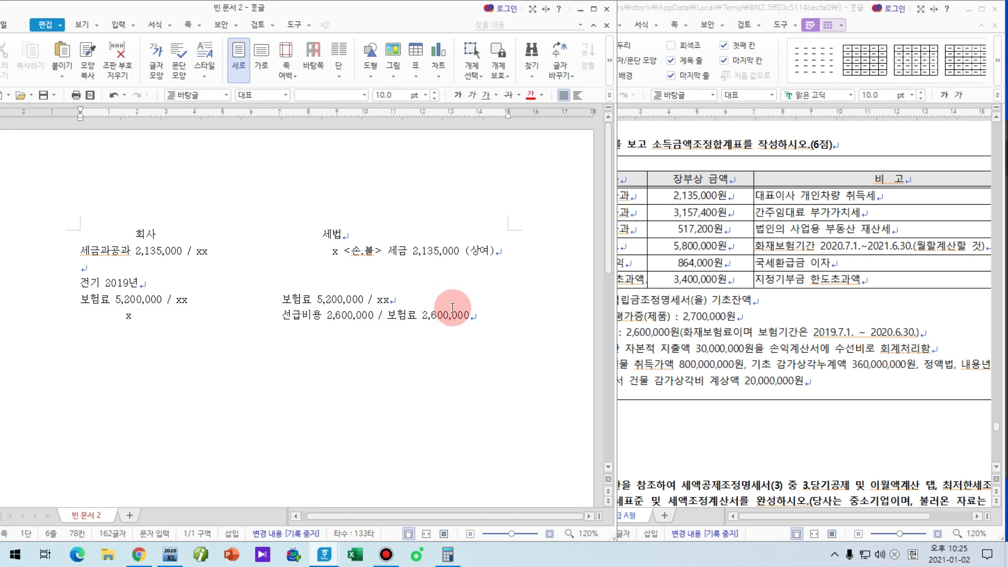
pyautogui.press('F7')
# Step: Set the right margin to 1 mm and add the <손.불> 선급비용 2,600,000 (유보) adjustment line
pyautogui.click(342, 313)
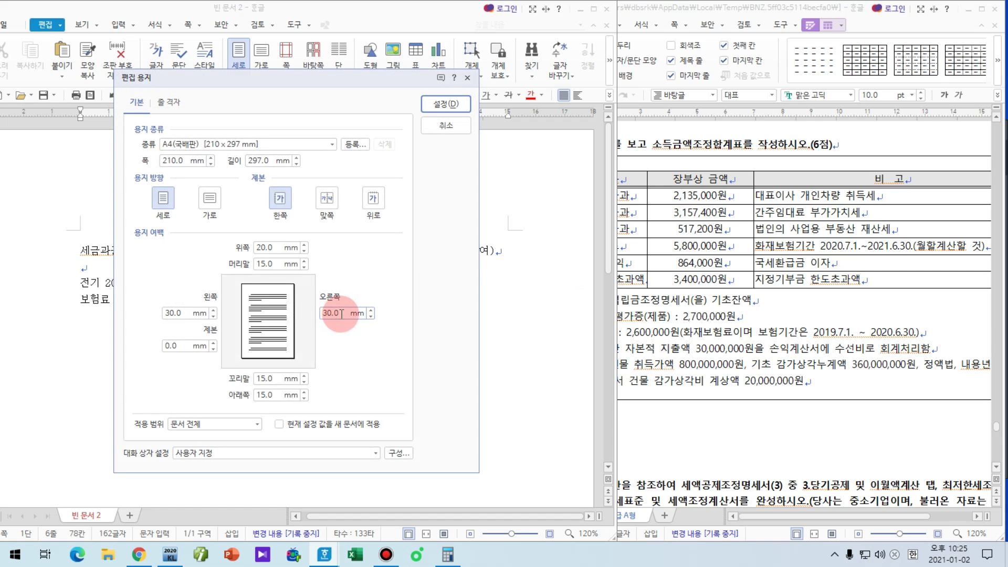
pyautogui.write('1')
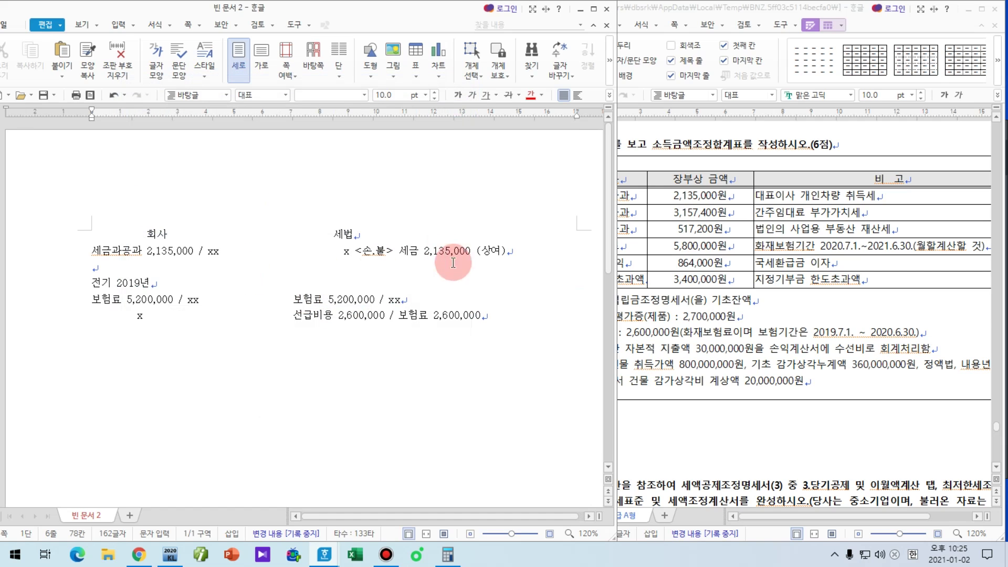
pyautogui.write('<손.불')
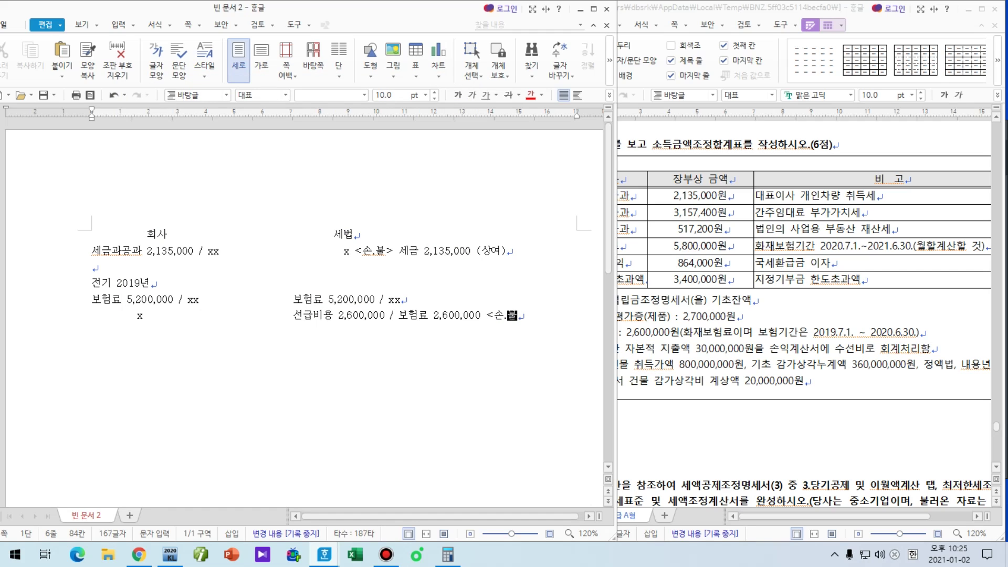
pyautogui.press('Right')
pyautogui.write('> 선급')
pyautogui.write('비요')
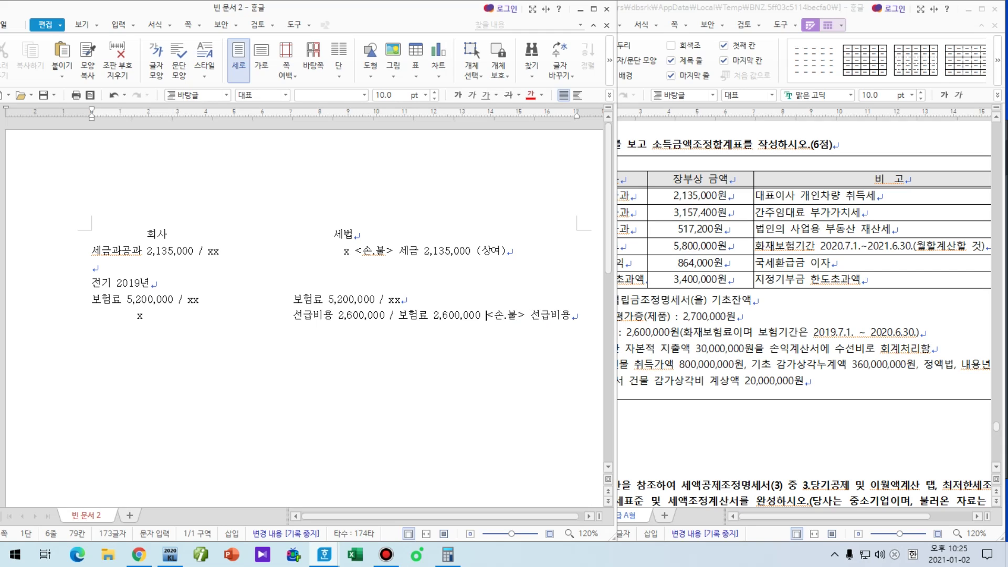
pyautogui.press('Return')
pyautogui.press('Tab')
pyautogui.press('Tab')
pyautogui.press('Tab')
pyautogui.press('Tab')
pyautogui.press('Tab')
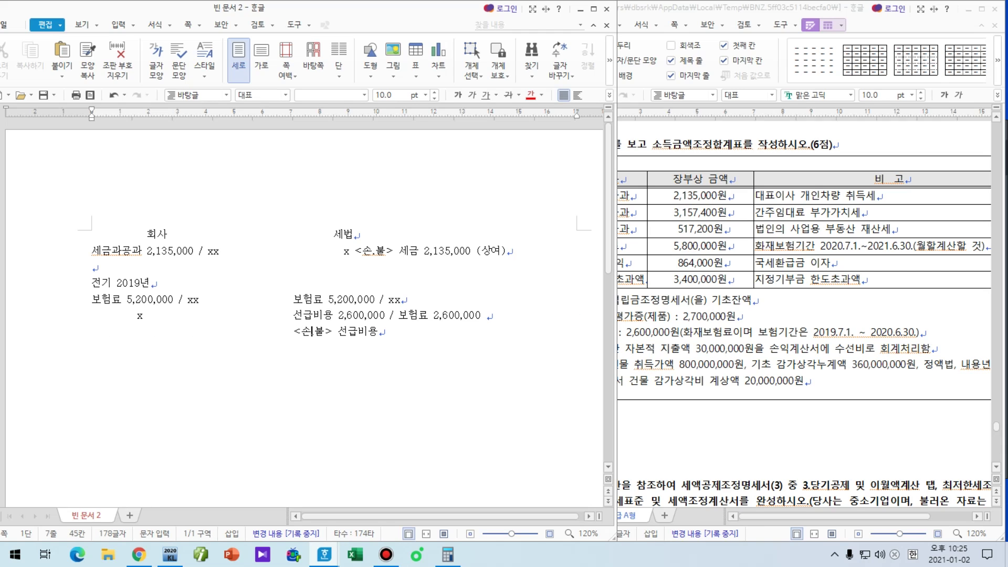
pyautogui.write('2,600,00')
pyautogui.write('0 (유보) ')
pyautogui.write('당기 ')
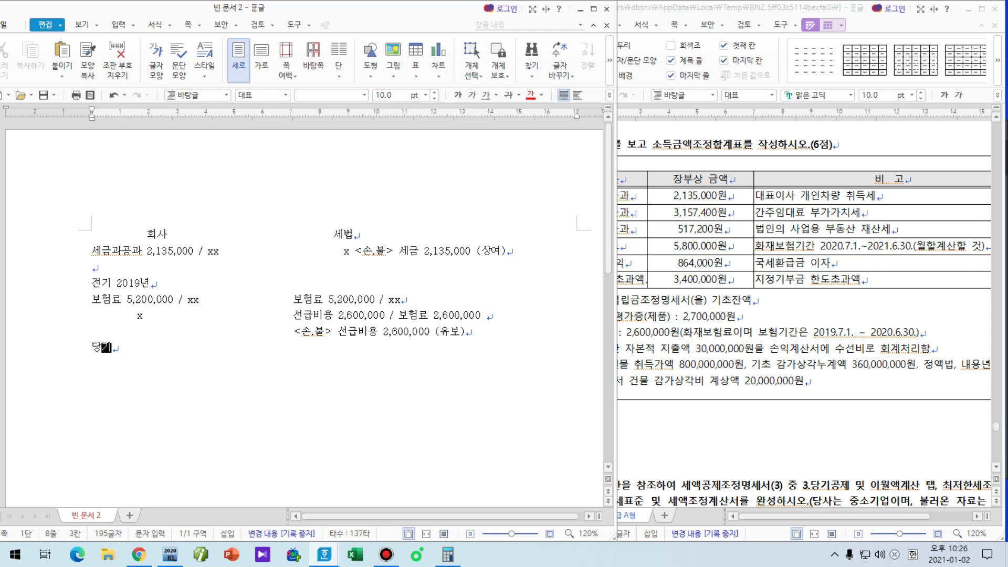
pyautogui.write('x')
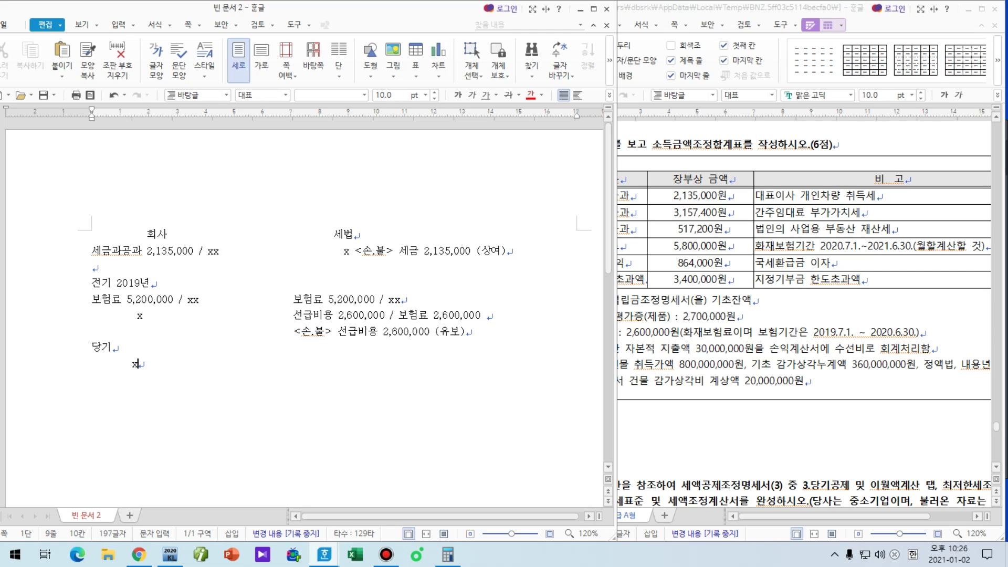
# Step: Under 당기, enter 보험료 2,600,000 / 선급비용 2,600,000 and <손금> 전기 선급비용 2,600,000 (△유보)
pyautogui.press('Tab')
pyautogui.press('Tab')
pyautogui.press('Tab')
pyautogui.write('보험ㄹ')
pyautogui.write(' 2')
pyautogui.write(',60')
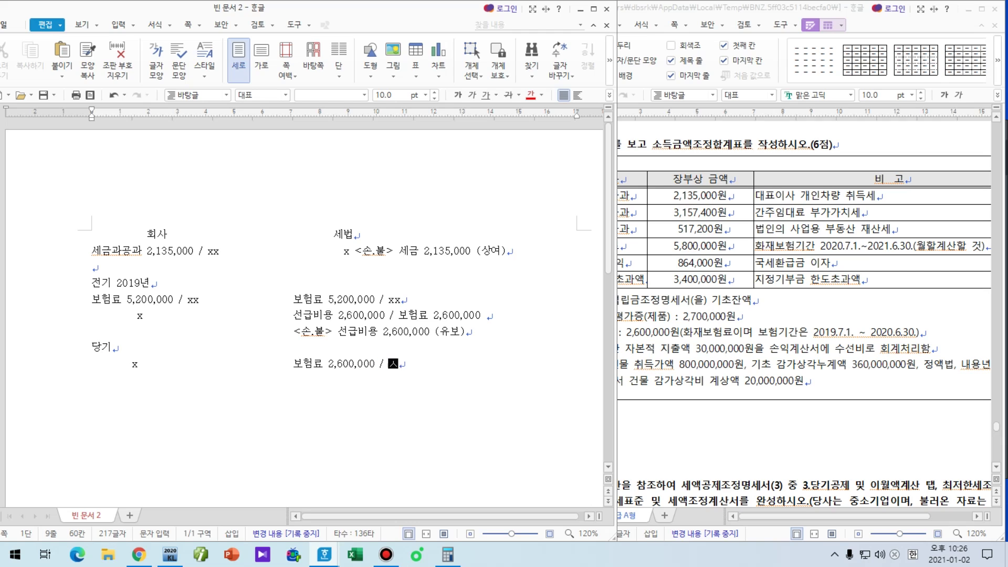
pyautogui.write('0,000 / 선급비용 2,600,00')
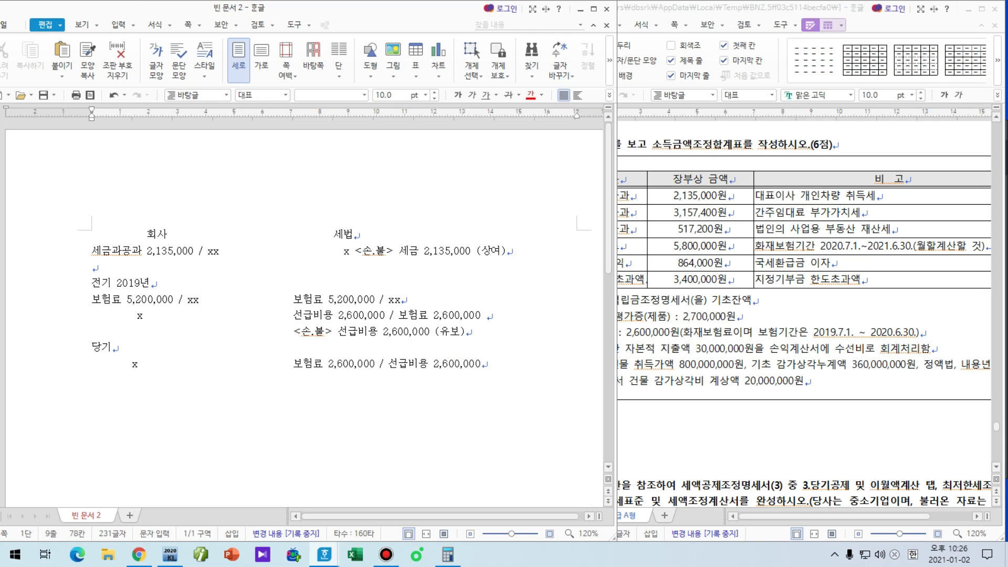
pyautogui.write('0')
pyautogui.press('Return')
pyautogui.press('Tab')
pyautogui.press('Tab')
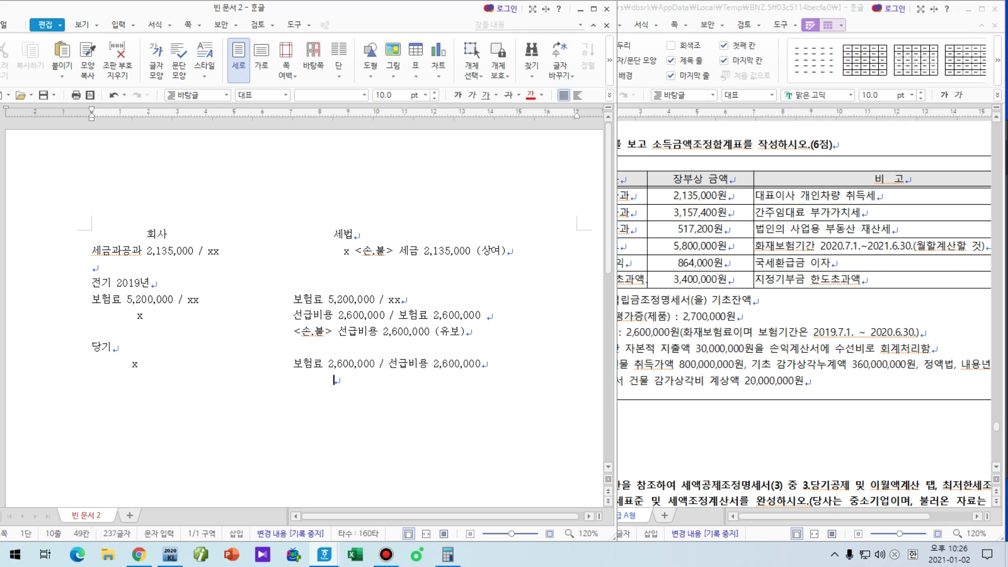
pyautogui.write('<손금> ㅈ전기 선')
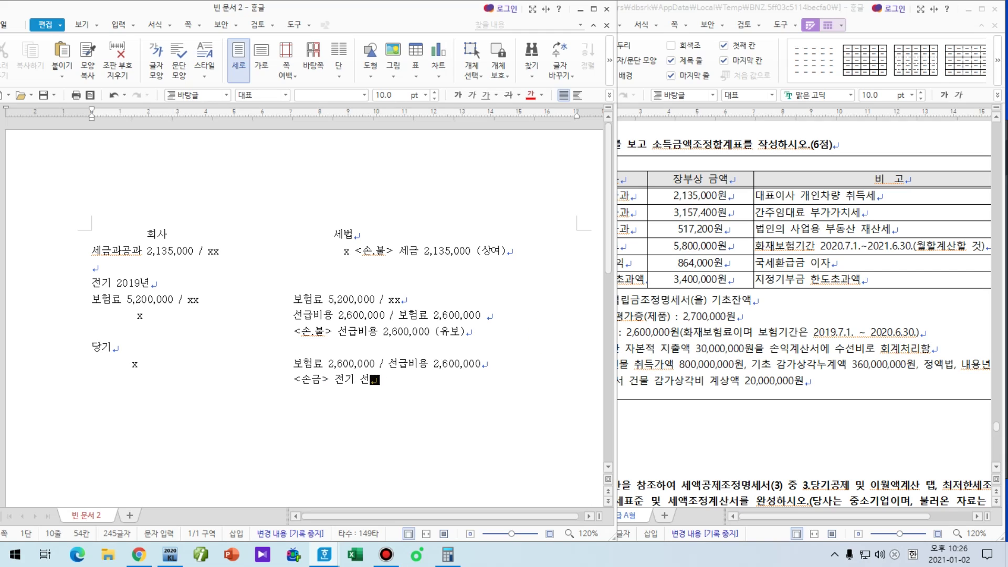
pyautogui.write('급비용 2,600,')
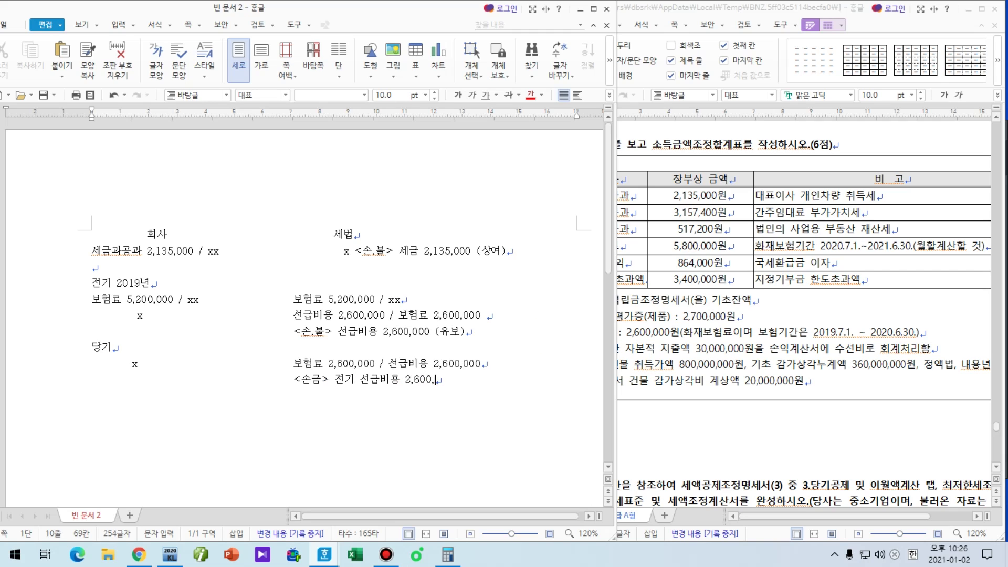
pyautogui.write('000(')
pyautogui.hotkey('ctrl', 'F10')
pyautogui.write('유보)')
# Step: Underline the 선급비용 reversal, 당기 x and 보험료 2,600,000 with screen-pen ink, clear it, and add an empty line
pyautogui.hotkey('ctrl', 'F1')
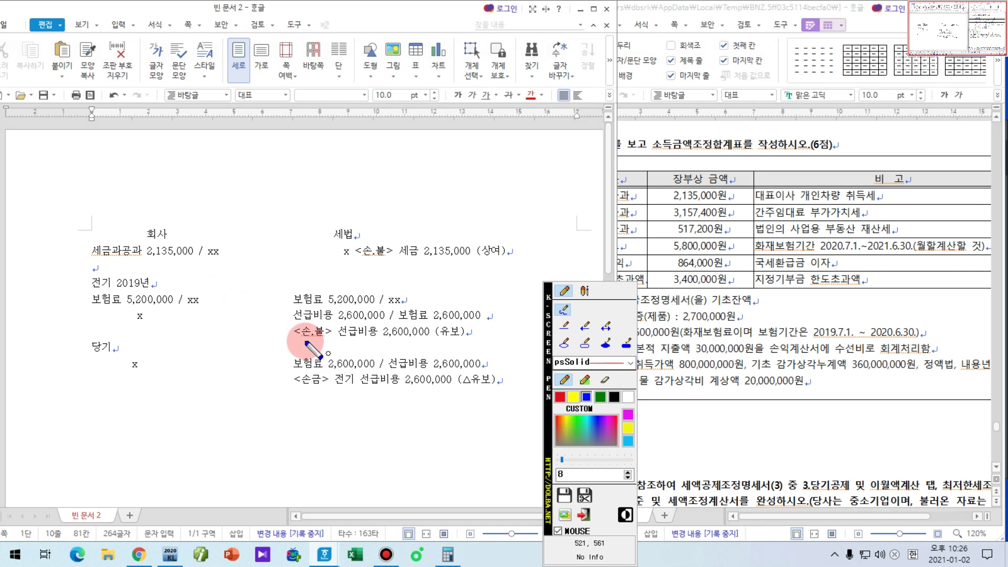
pyautogui.moveTo(295, 342)
pyautogui.mouseDown()
pyautogui.moveTo(357, 342)
pyautogui.moveTo(271, 350)
pyautogui.moveTo(272, 374)
pyautogui.moveTo(286, 377)
pyautogui.mouseUp()
pyautogui.moveTo(109, 377); pyautogui.dragTo(166, 377)
pyautogui.moveTo(288, 371)
pyautogui.mouseDown()
pyautogui.moveTo(351, 370)
pyautogui.moveTo(326, 389)
pyautogui.mouseUp()
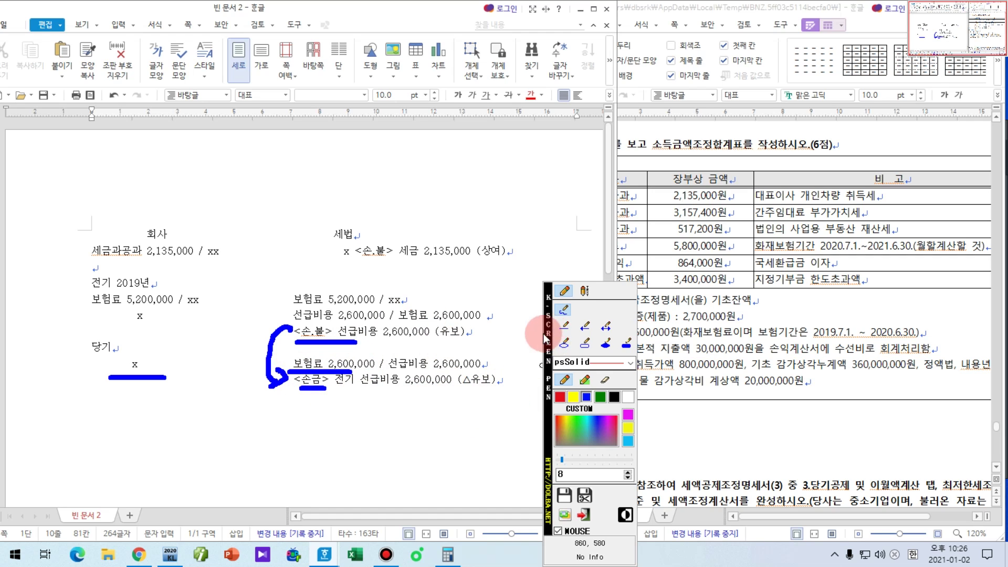
pyautogui.rightClick(515, 373)
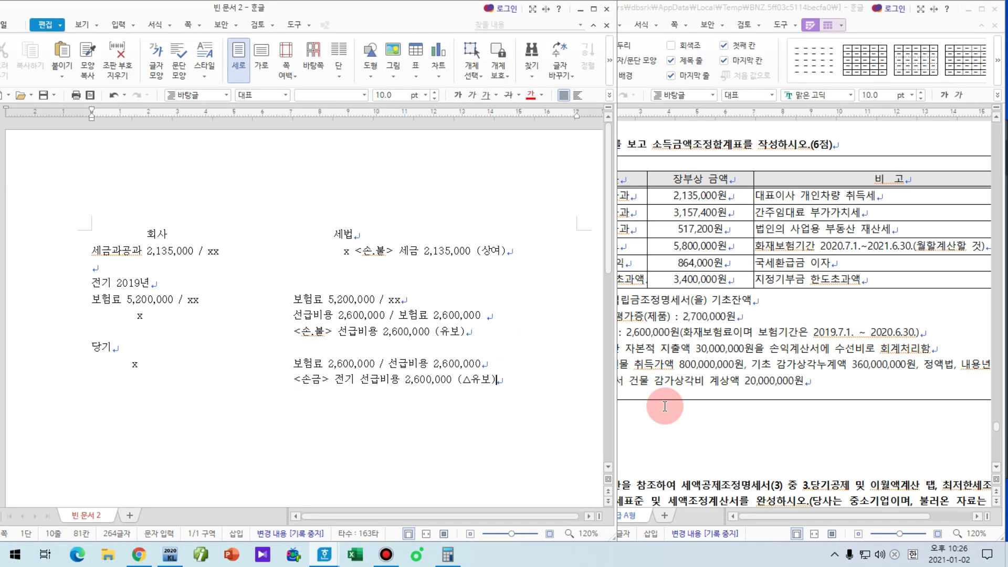
pyautogui.press('Return')
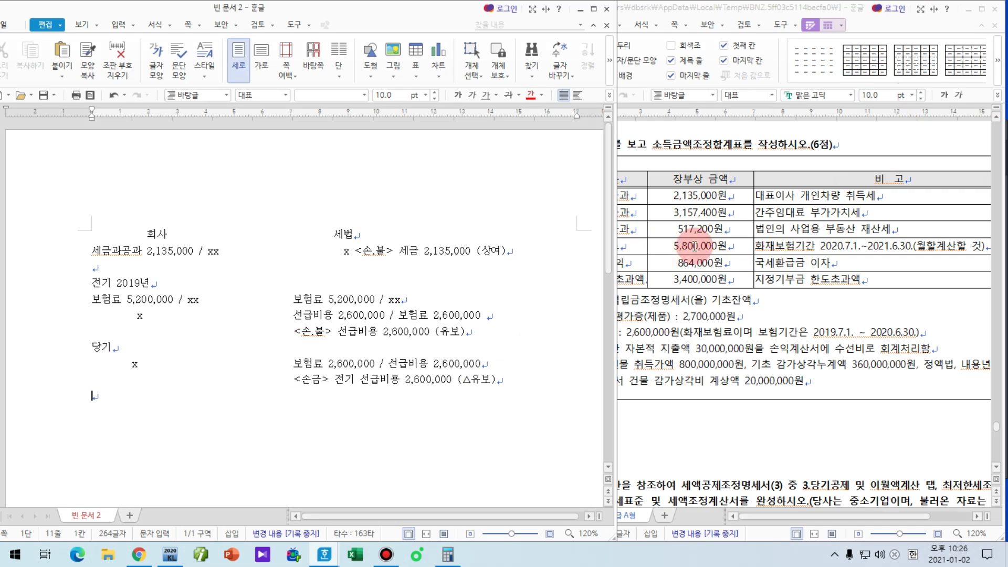
# Step: Enter 보험료 5,800,000 / xx on both the company and tax-law sides
pyautogui.press('Hangul')
pyautogui.write('보험')
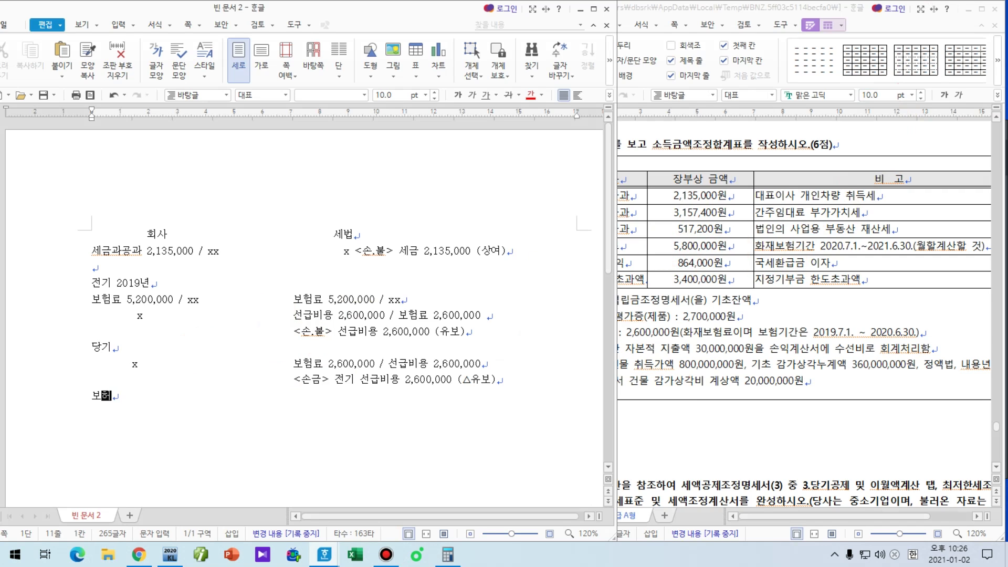
pyautogui.write('료 5,80')
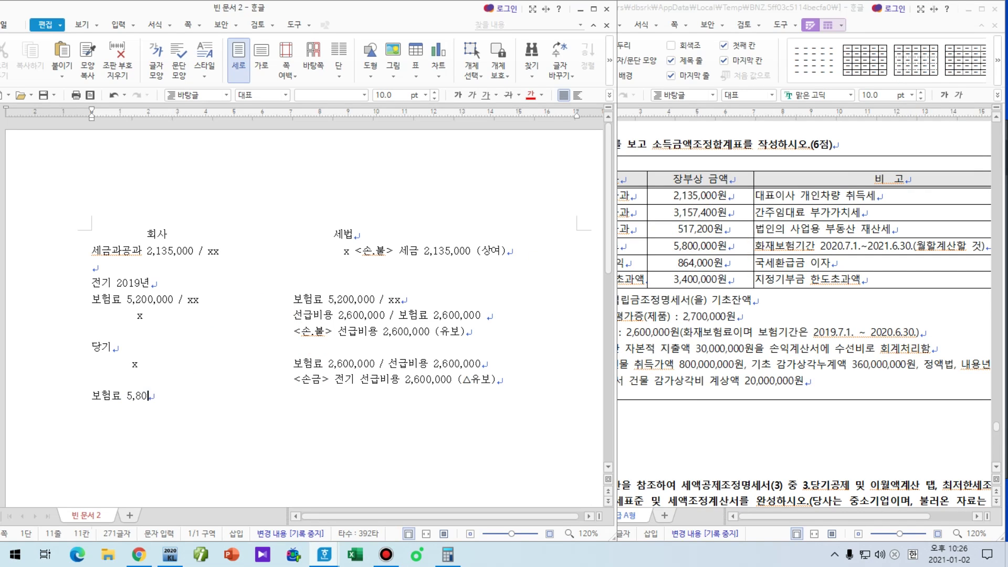
pyautogui.write('0,000 / xx                    ')
pyautogui.write('보험료 ')
pyautogui.write('5,800,000 / ')
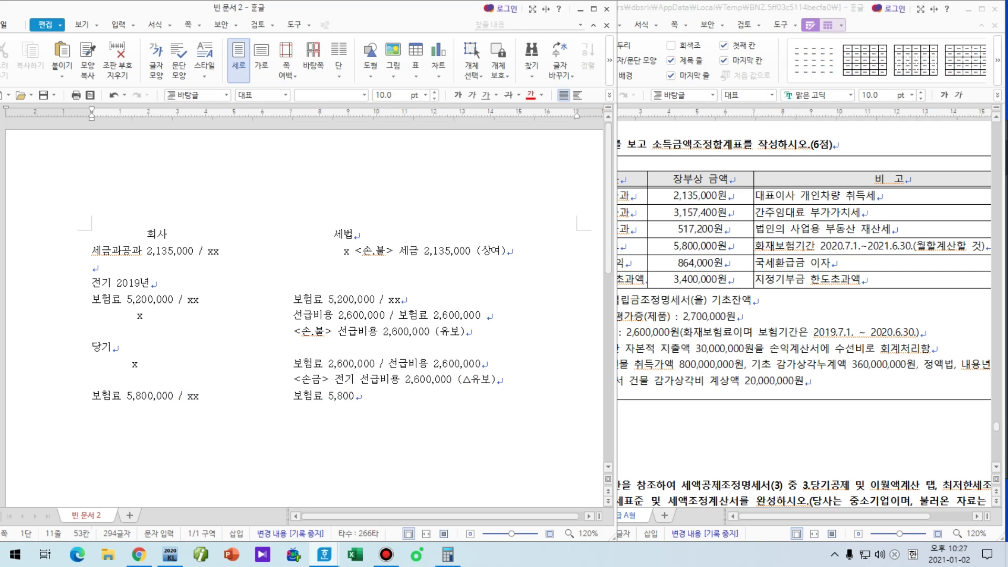
pyautogui.write('xx')
pyautogui.click(912, 281)
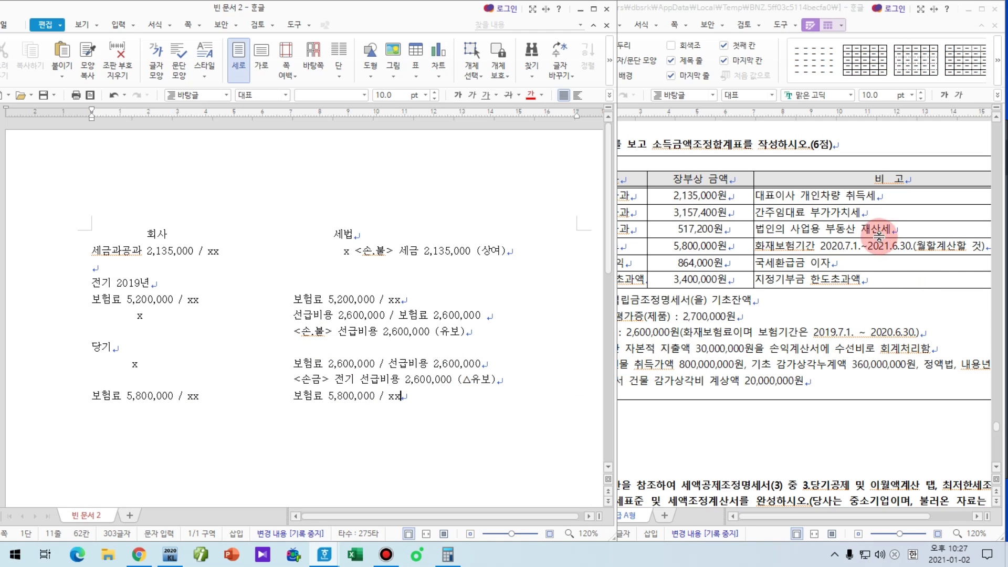
# Step: Review the exam question, return to the notes, and switch over to KcLep
pyautogui.click(821, 274)
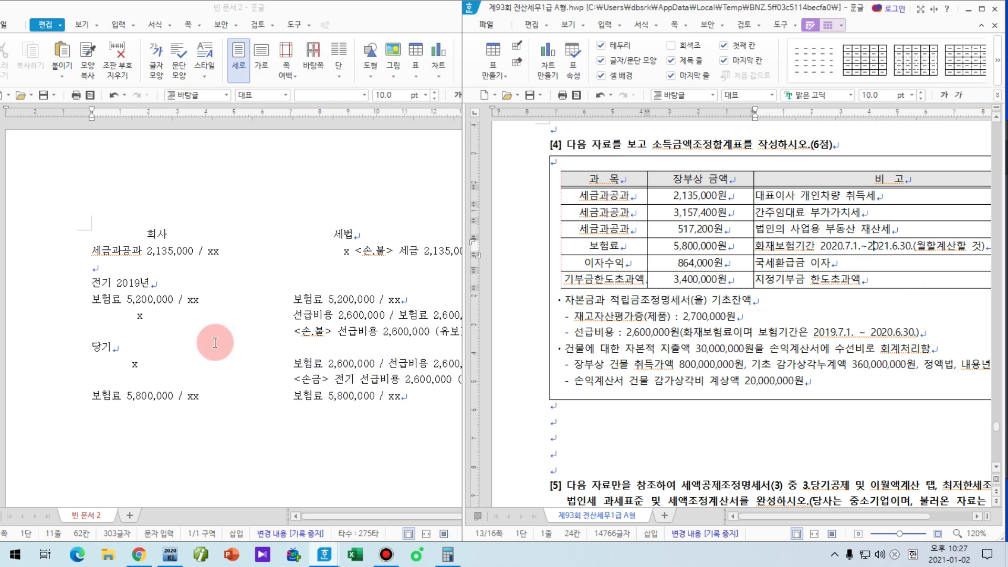
pyautogui.hotkey('ctrl', 'F12')
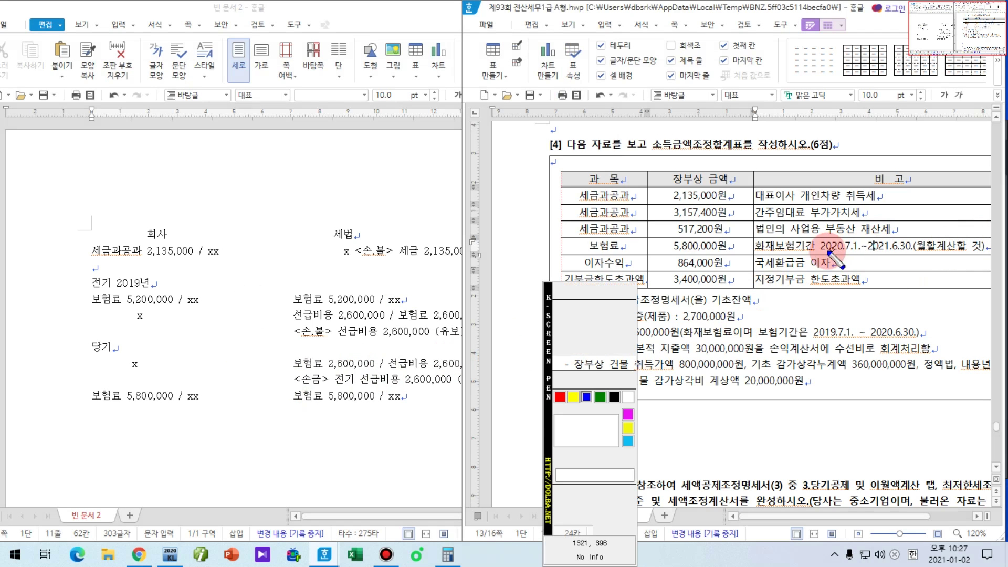
pyautogui.hotkey('ctrl', 'F12')
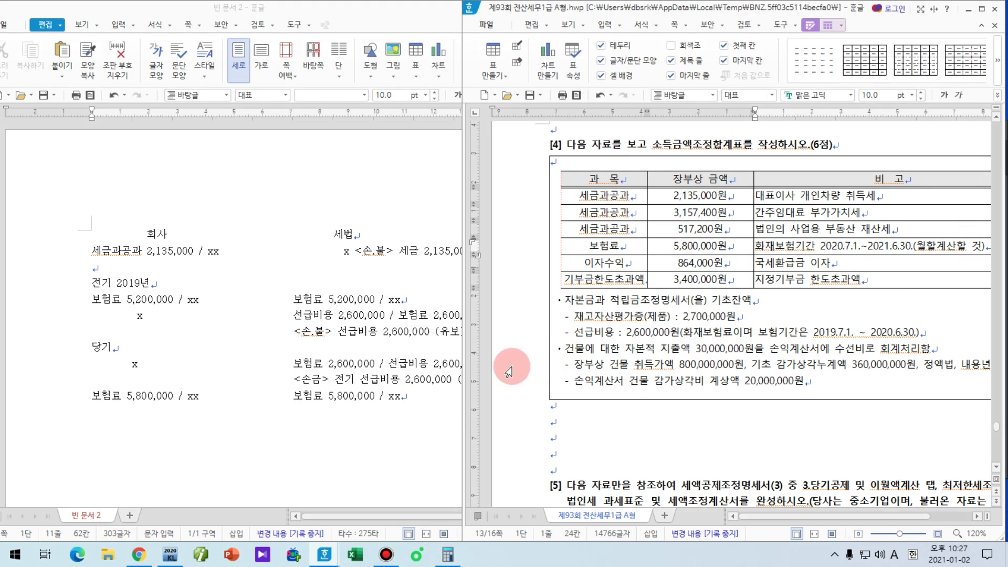
pyautogui.click(450, 393)
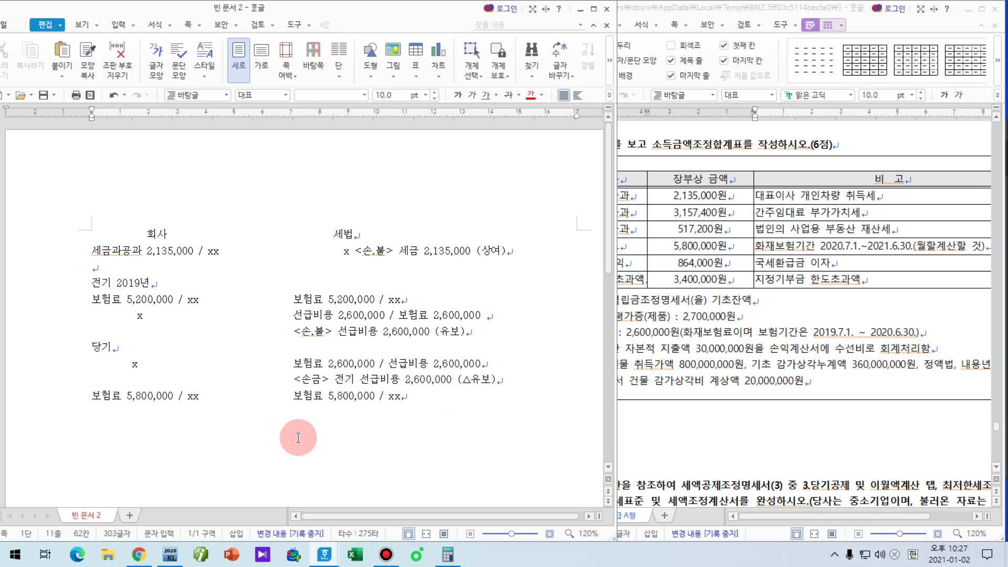
pyautogui.press('Hangul')
pyautogui.click(171, 554)
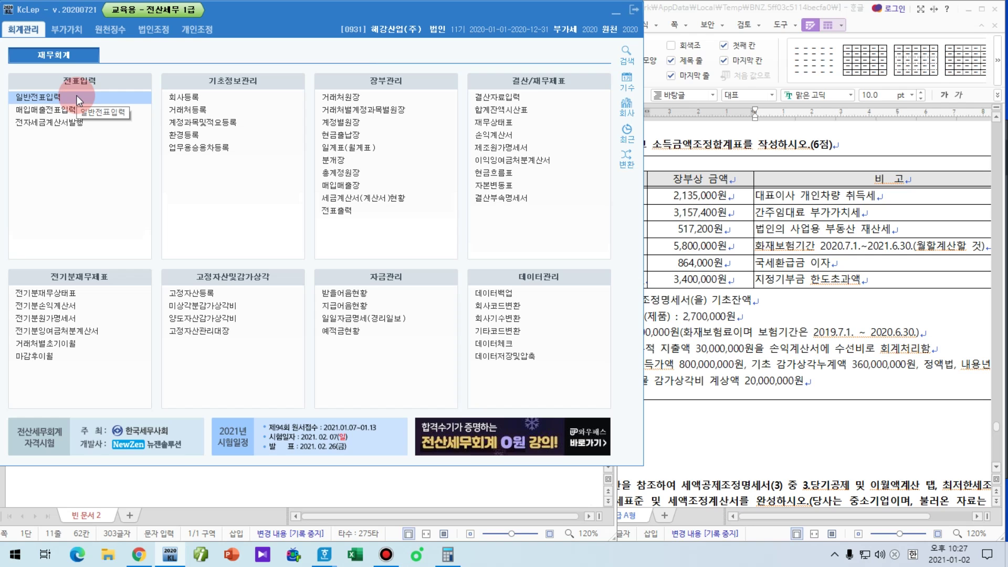
pyautogui.click(77, 95)
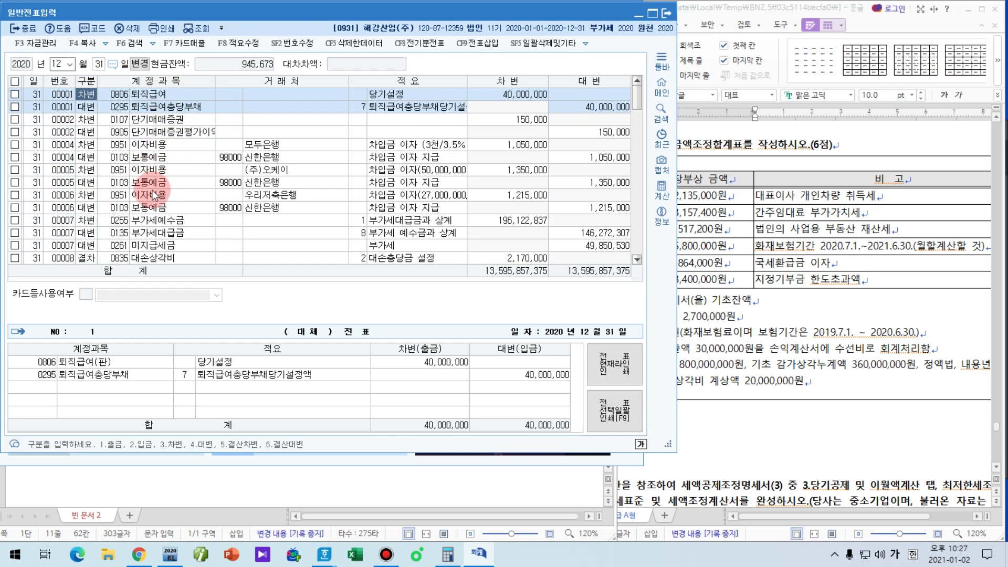
pyautogui.scroll(-10, 148, 260)
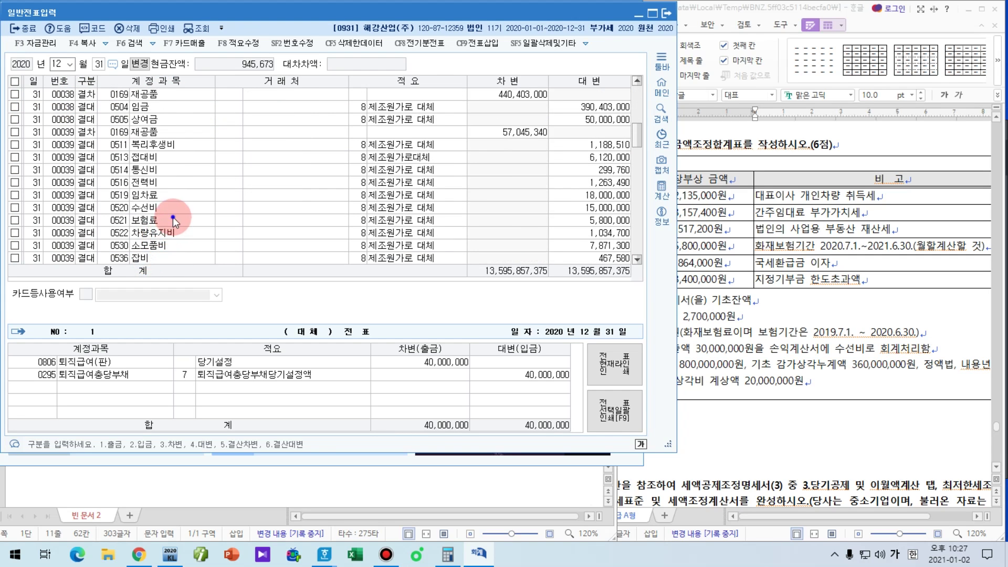
pyautogui.click(172, 217)
pyautogui.click(589, 216)
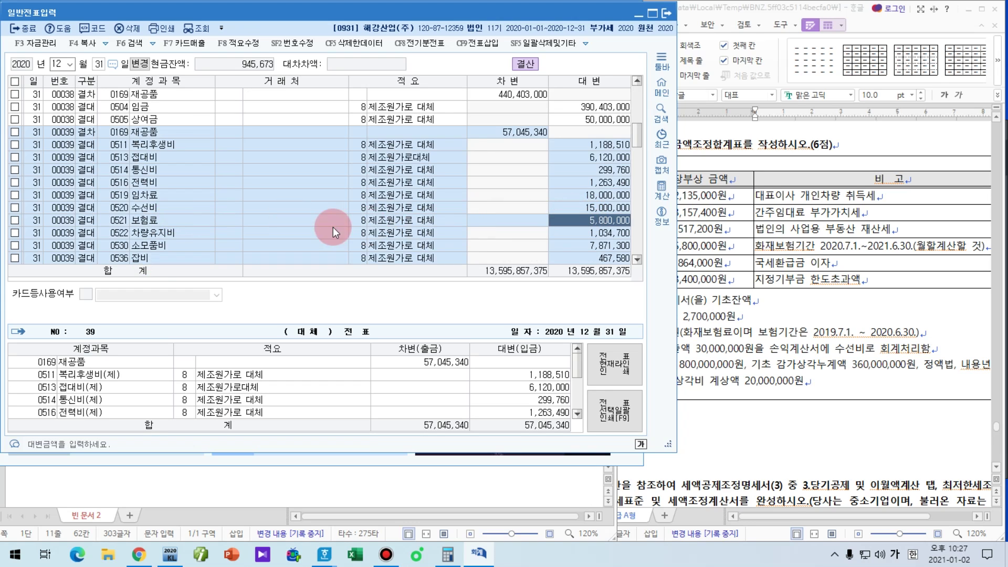
pyautogui.scroll(-1, 339, 234)
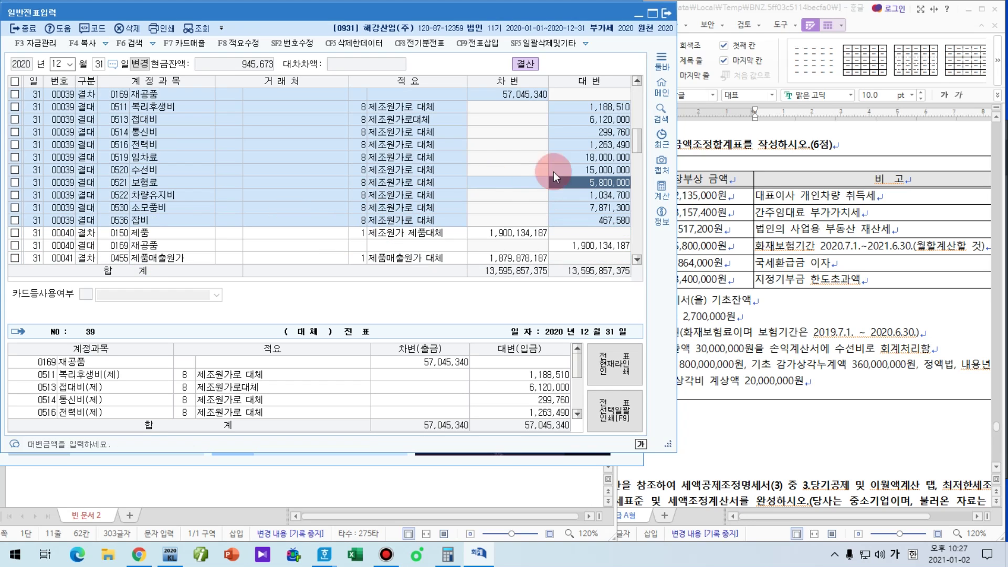
pyautogui.scroll(-6, 255, 212)
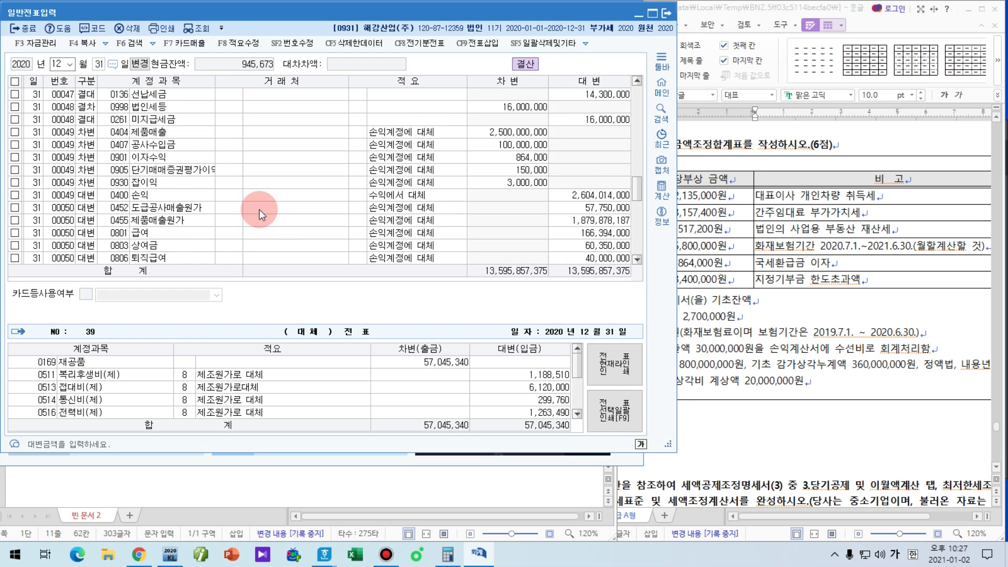
pyautogui.scroll(-3, 259, 213)
pyautogui.scroll(-6, 259, 213)
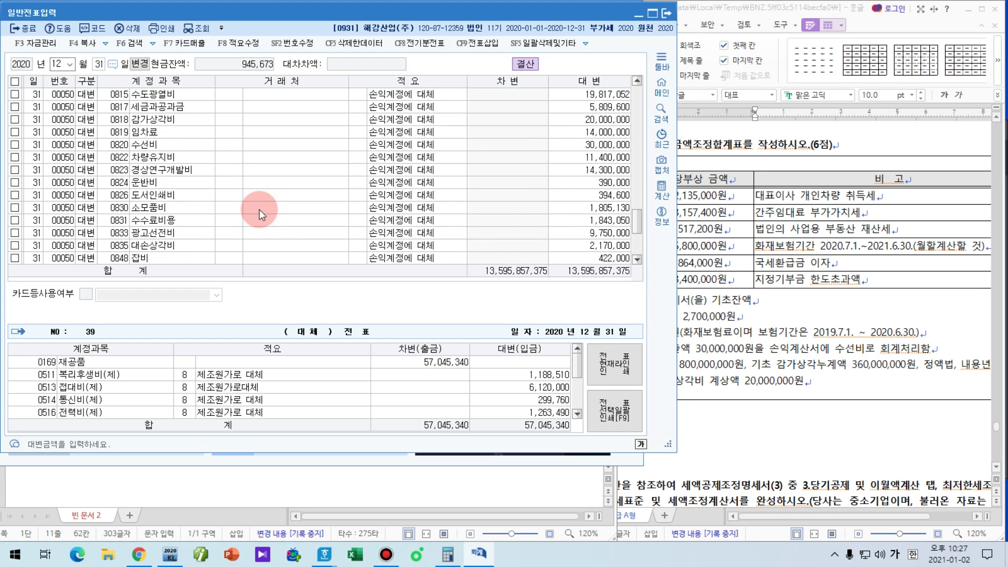
pyautogui.scroll(13, 259, 214)
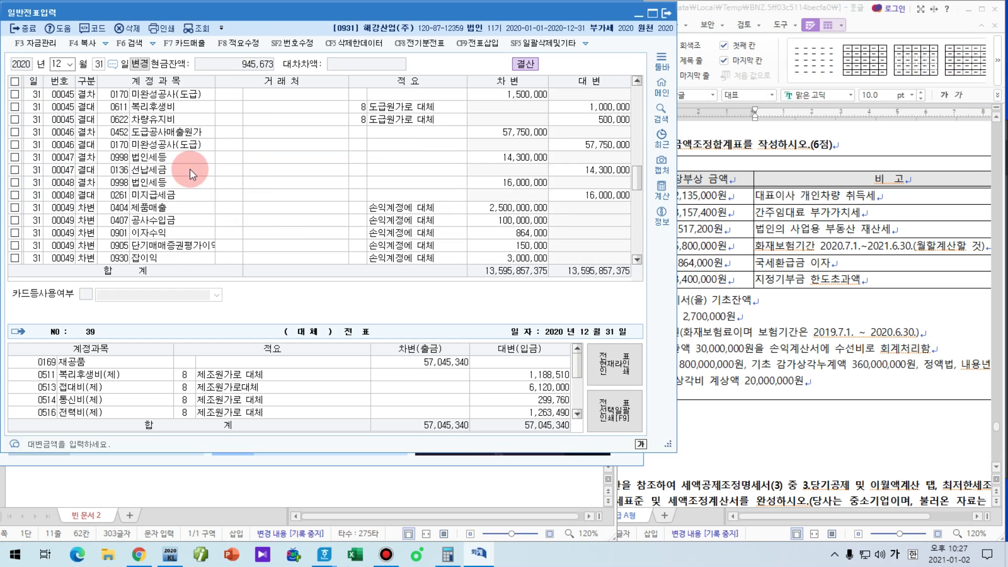
pyautogui.scroll(7, 188, 160)
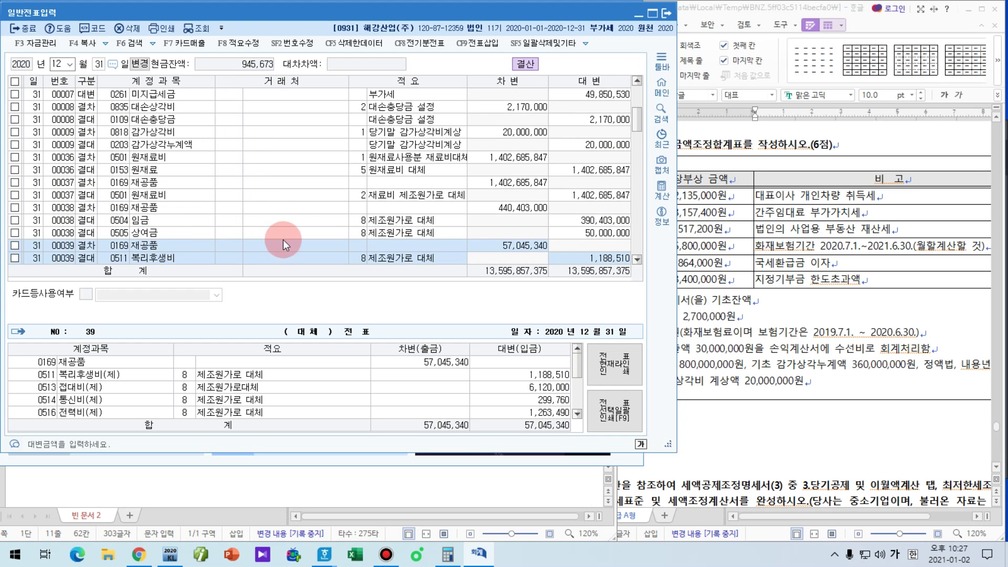
pyautogui.press('Escape')
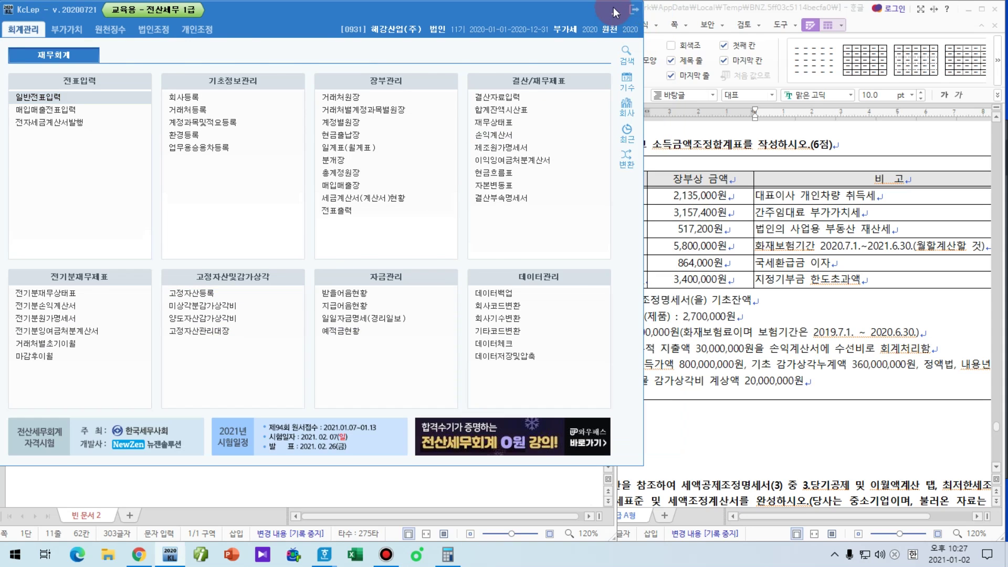
# Step: Close KcLep and start a new notes line with x on the company side and 선급비용 on the tax side
pyautogui.click(614, 12)
pyautogui.press('Return')
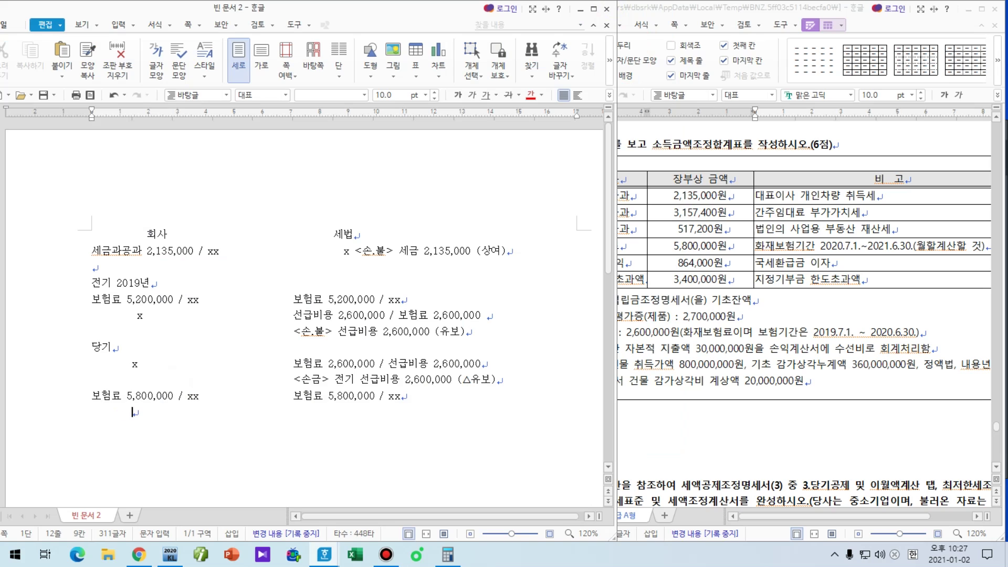
pyautogui.write('x')
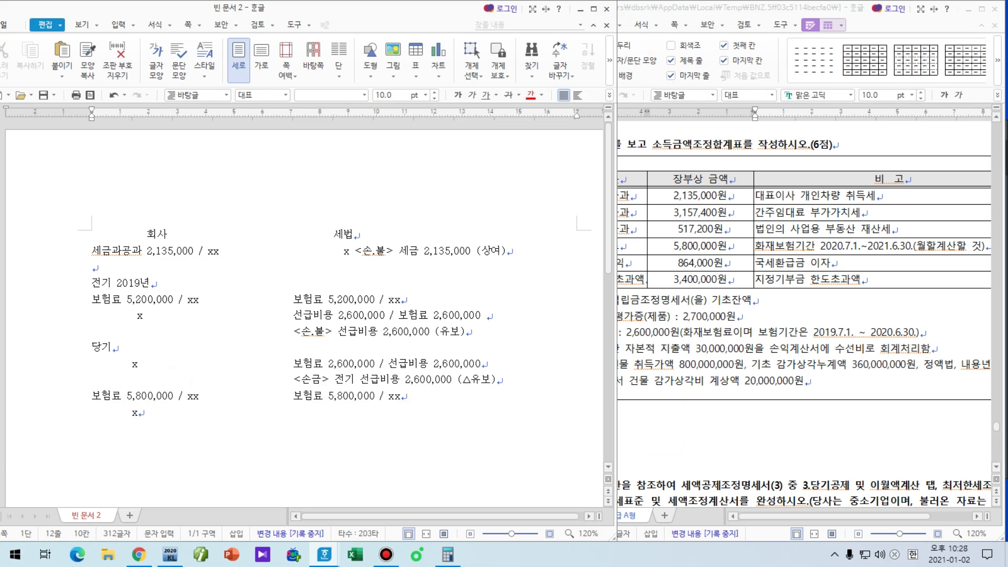
pyautogui.write('선ㄱ')
pyautogui.write('비용')
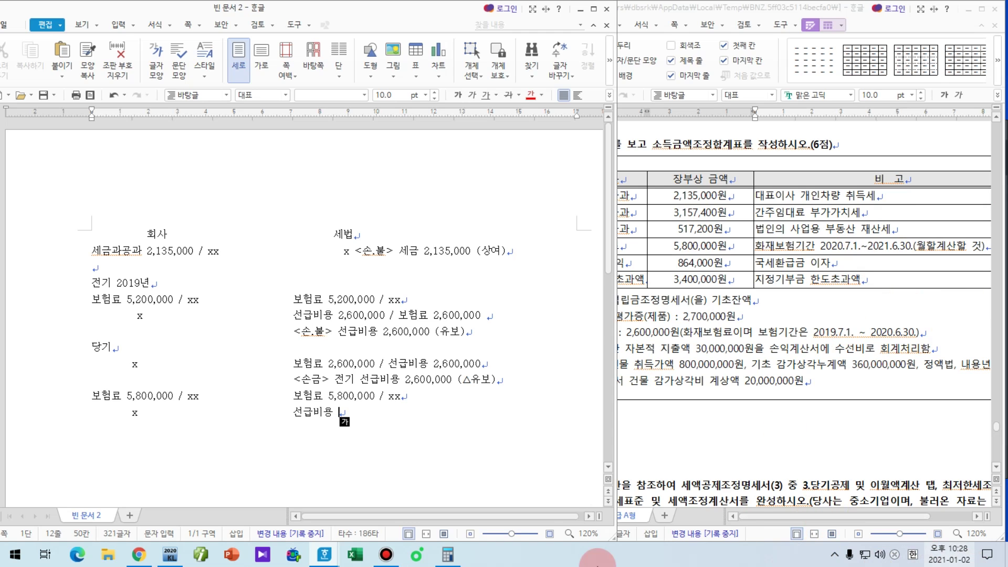
pyautogui.click(461, 561)
# Step: Calculate 5,800,000 × 6 ÷ 12 = 2,900,000, then put the caret back after 선급비용 in the notes
pyautogui.write('58')
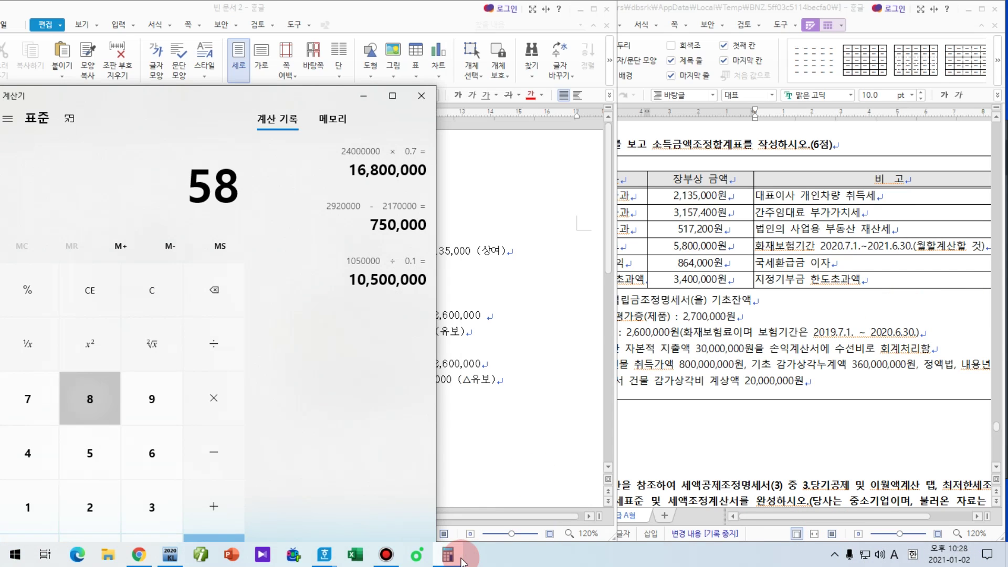
pyautogui.write(',000,000')
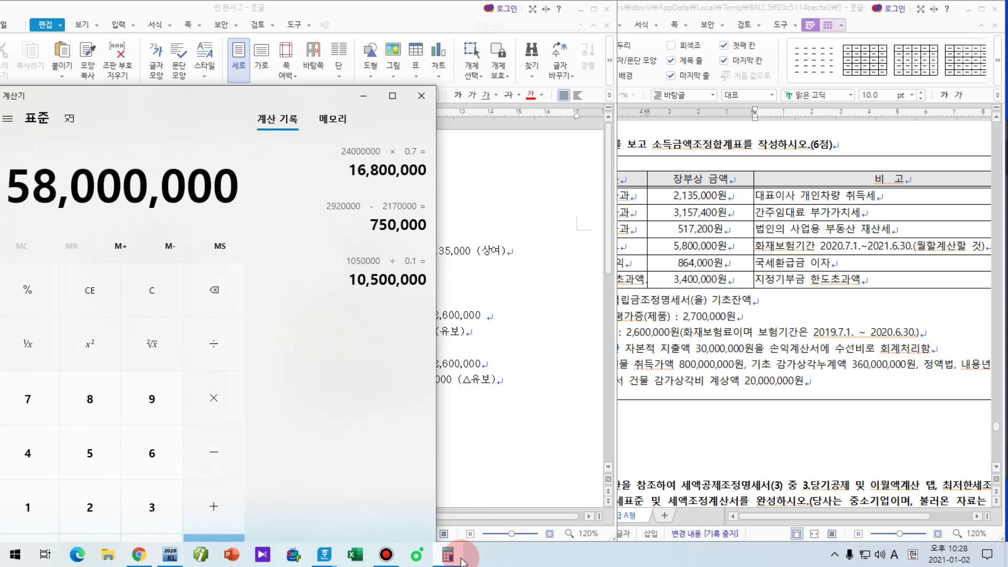
pyautogui.press('BackSpace')
pyautogui.write('*96')
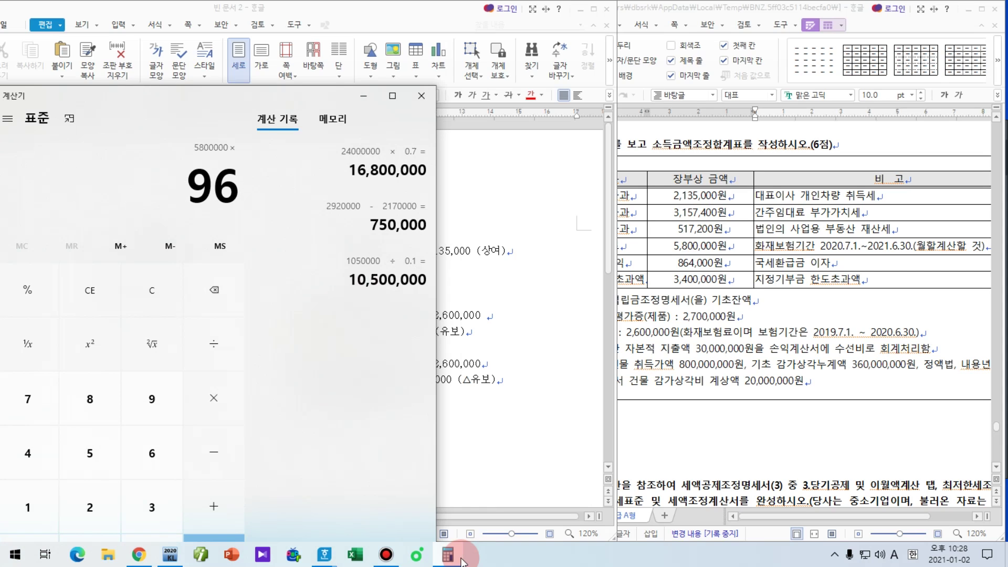
pyautogui.press('BackSpace')
pyautogui.press('BackSpace')
pyautogui.write('6/12')
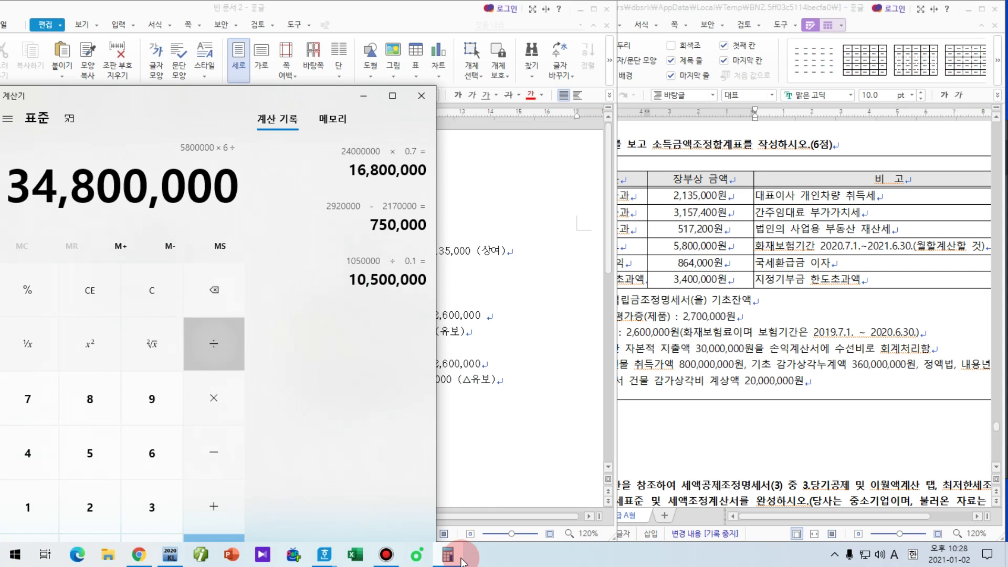
pyautogui.press('Return')
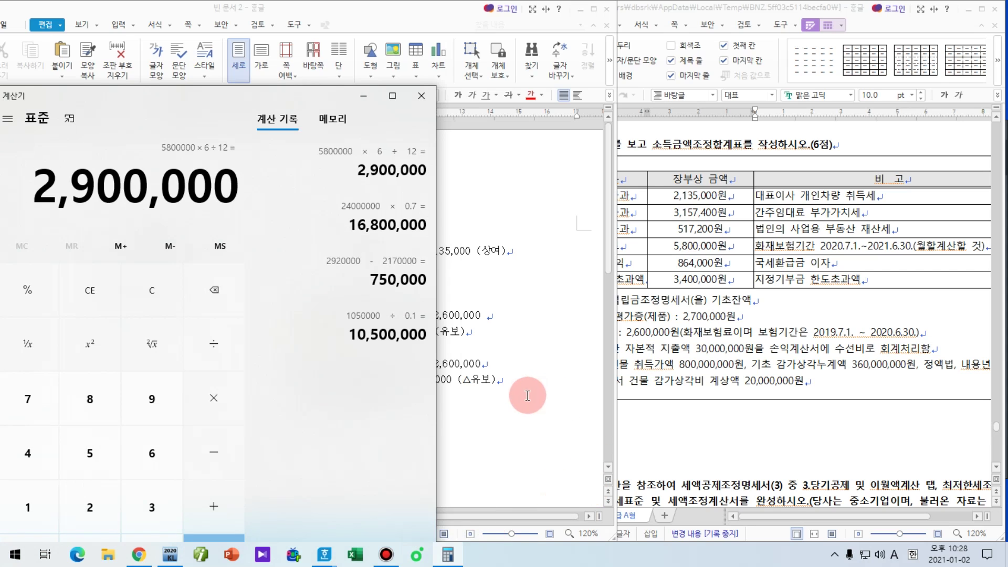
pyautogui.click(528, 395)
pyautogui.click(403, 410)
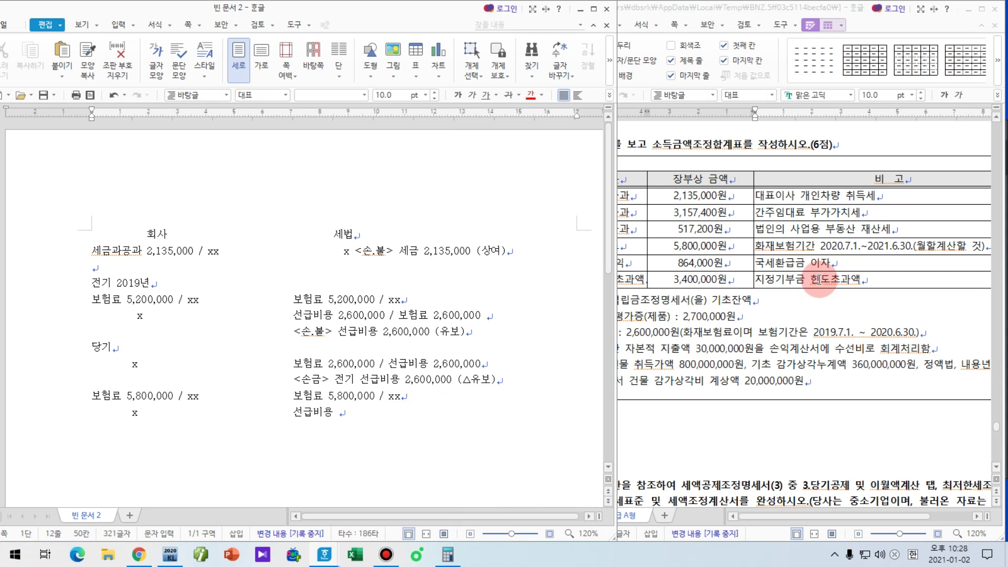
# Step: Complete 선급비용 2,900,000 / 보험료 2,900,000 and add <손.불> 선급비용 2,900,000 (유보) on the next line
pyautogui.write('2,900,000')
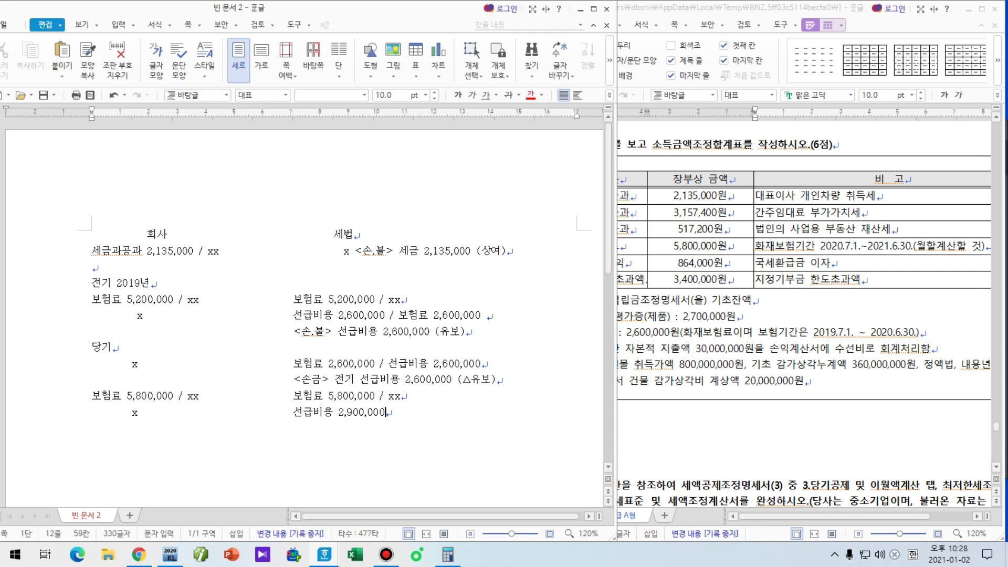
pyautogui.write(' / 보험료 2,900,000')
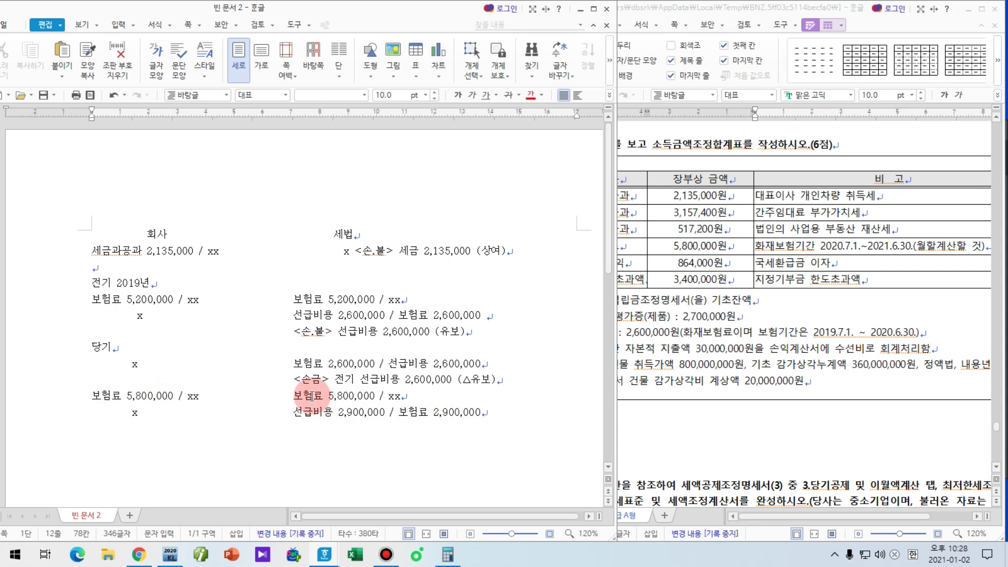
pyautogui.press('Hangul')
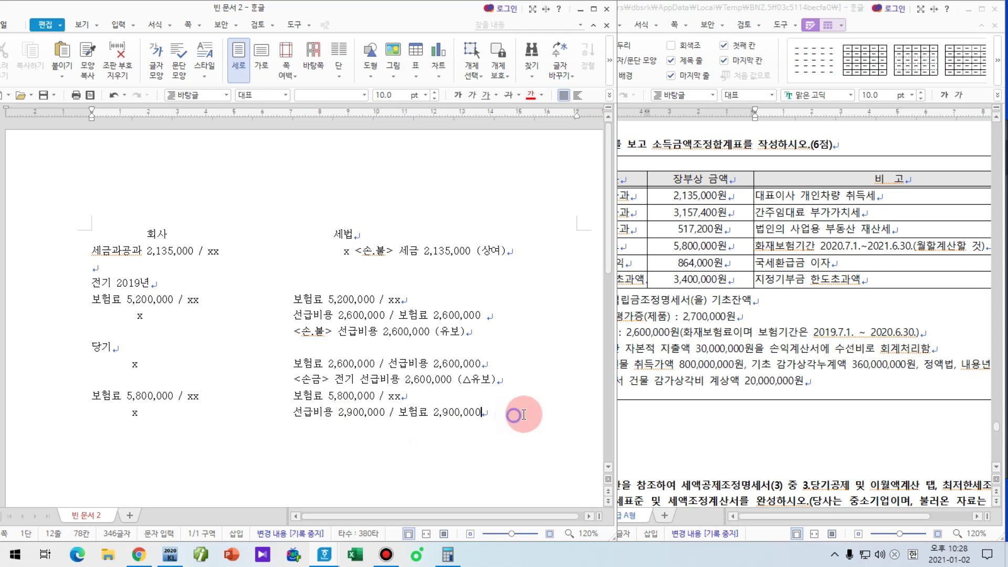
pyautogui.press('Return')
pyautogui.press('Tab')
pyautogui.press('Tab')
pyautogui.press('Tab')
pyautogui.press('Tab')
pyautogui.write('<손.불> 선급')
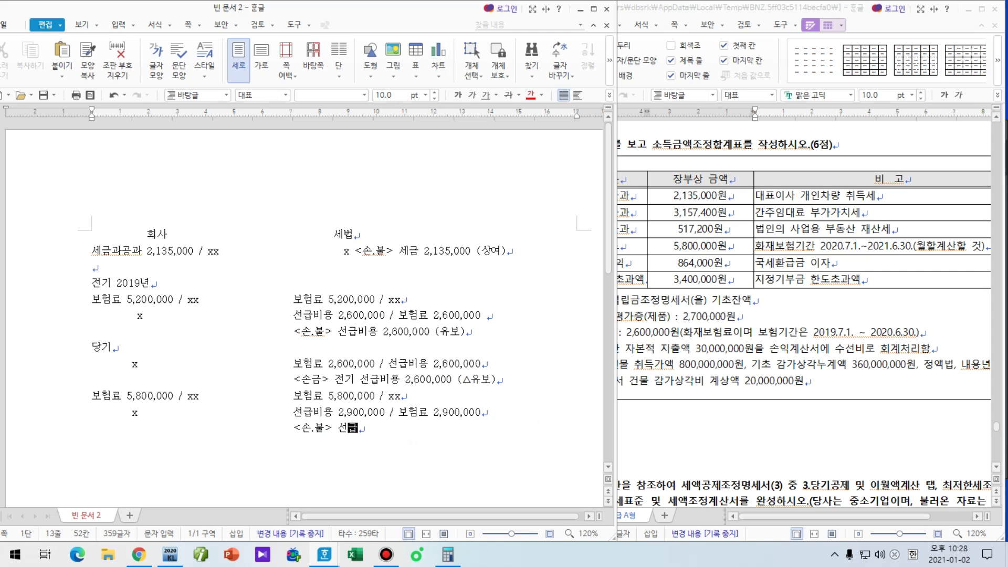
pyautogui.write('비용 2,900,000 (유보')
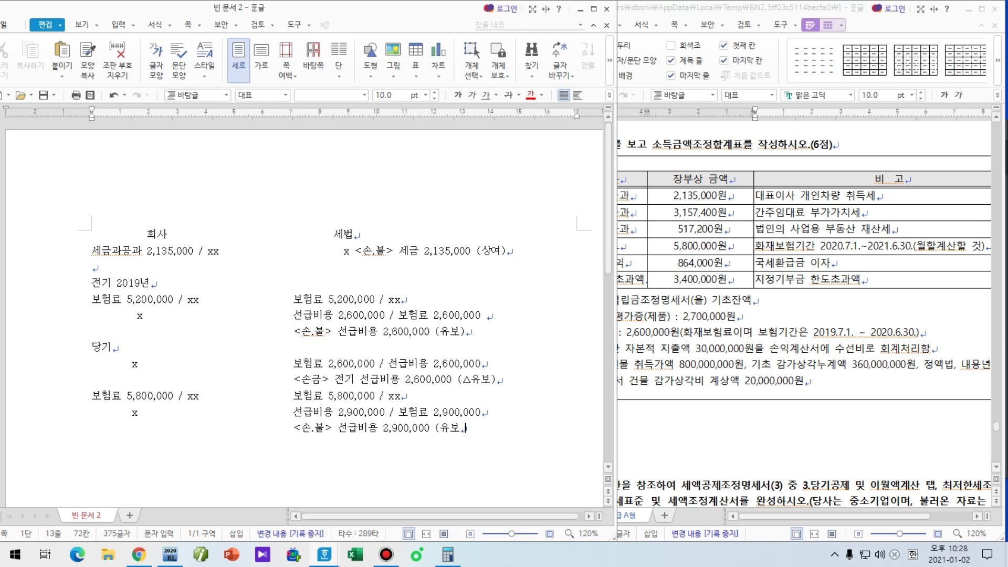
pyautogui.write(')')
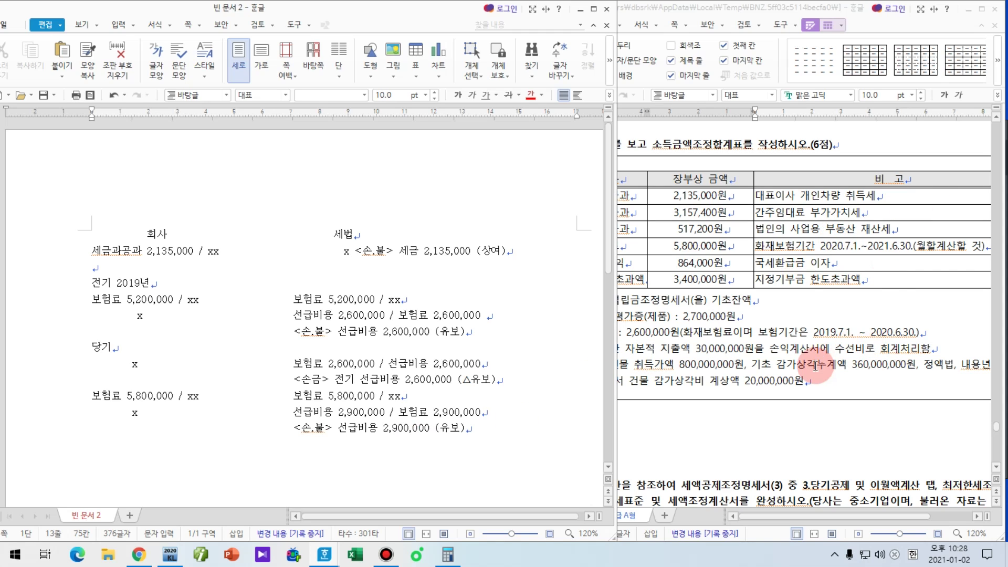
pyautogui.press('Return')
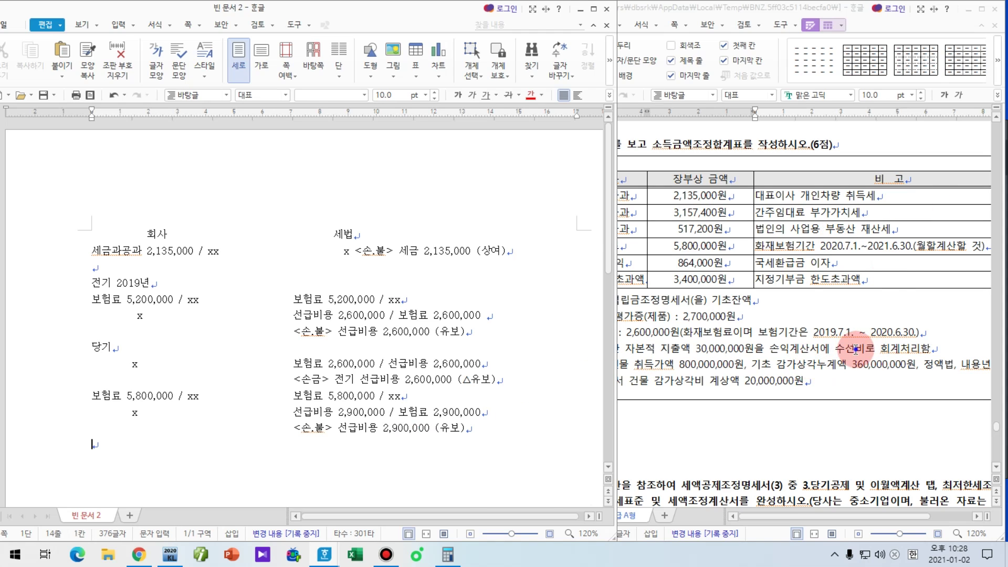
# Step: After checking the problem, enter company-side xx / 이자수익 864,000 and begin the tax-law side with x
pyautogui.click(856, 349)
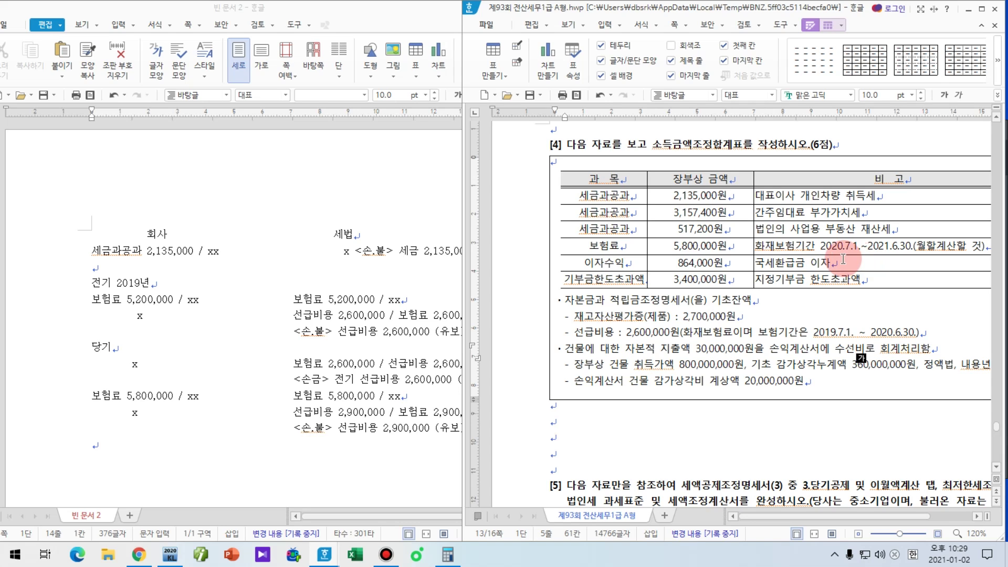
pyautogui.click(290, 460)
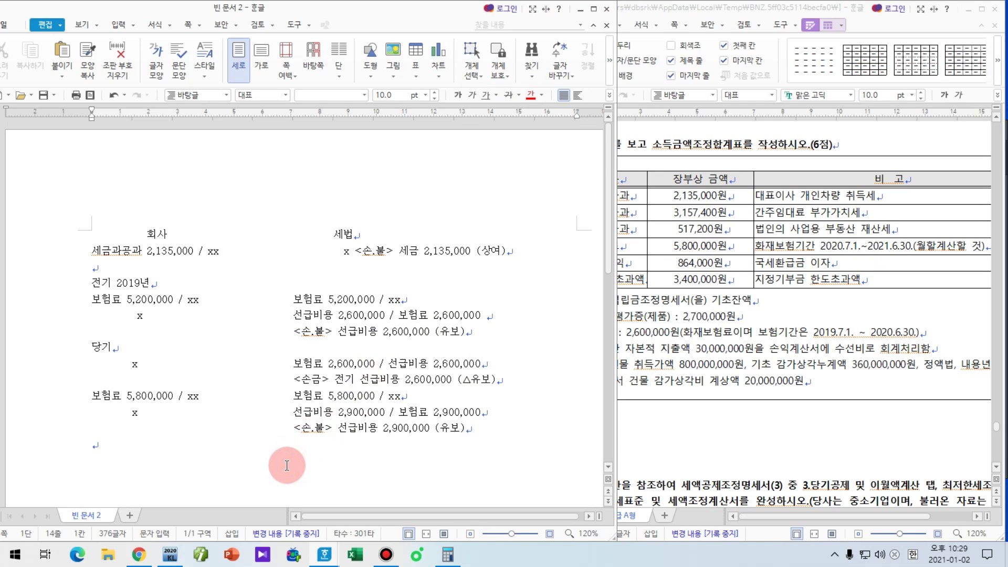
pyautogui.press('Hangul')
pyautogui.press('Hangul')
pyautogui.write('xx /')
pyautogui.press('Hangul')
pyautogui.write('이젖')
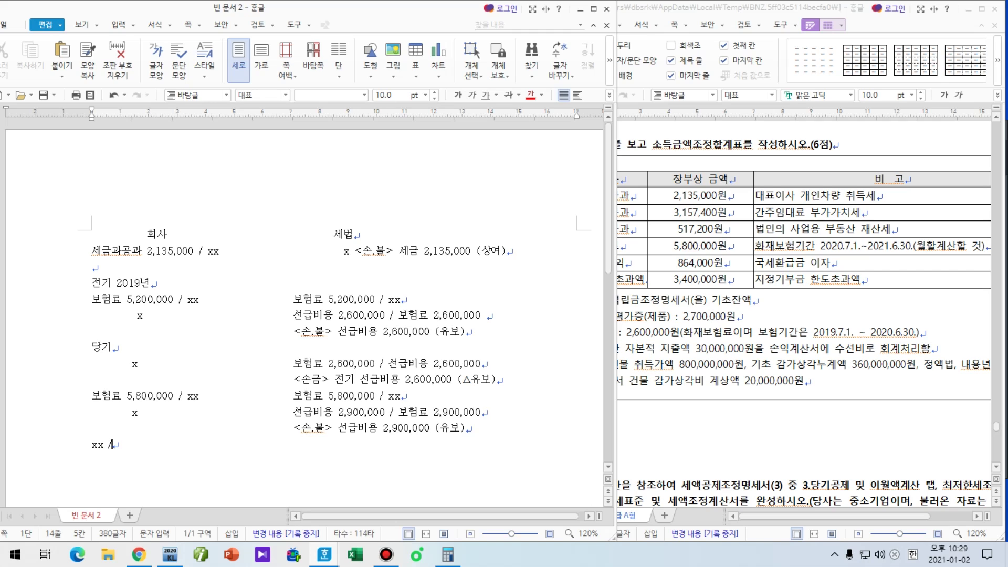
pyautogui.write('수')
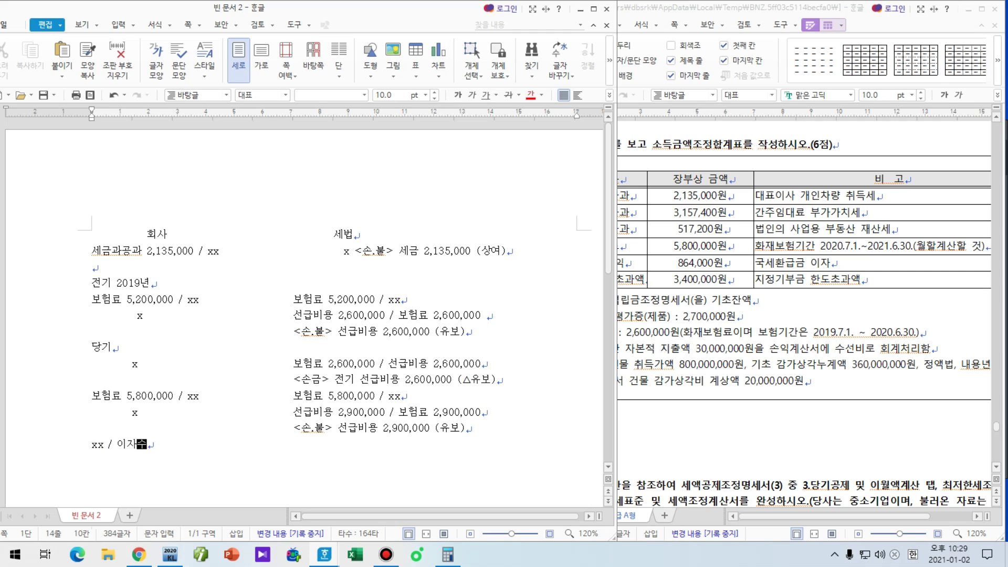
pyautogui.write('익 864,000')
pyautogui.press('Tab')
pyautogui.press('Tab')
pyautogui.press('Tab')
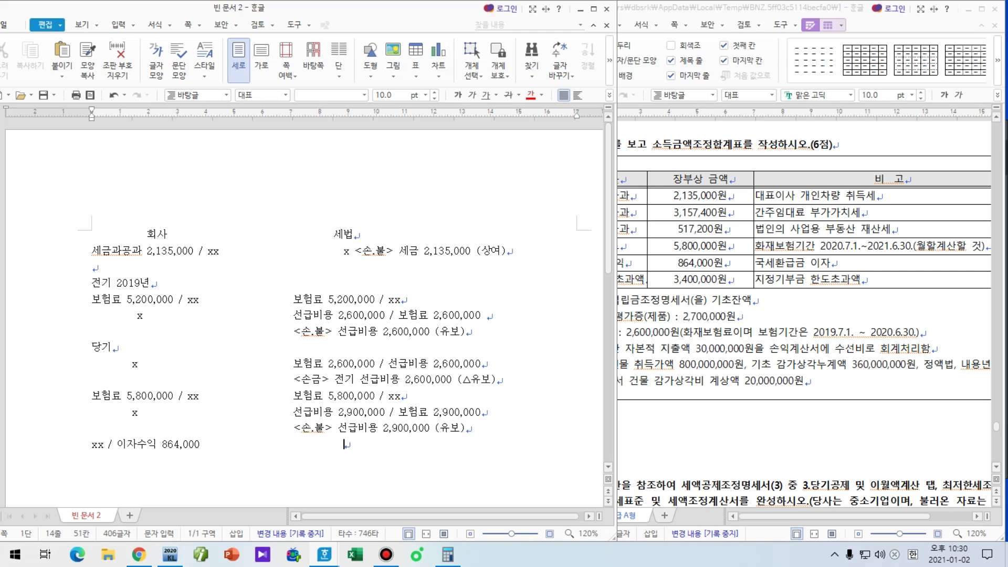
pyautogui.write('x')
# Step: Finish the tax-law entry <익.불> 이자수익 864,000 (기타) and open a new line
pyautogui.write('<익.불')
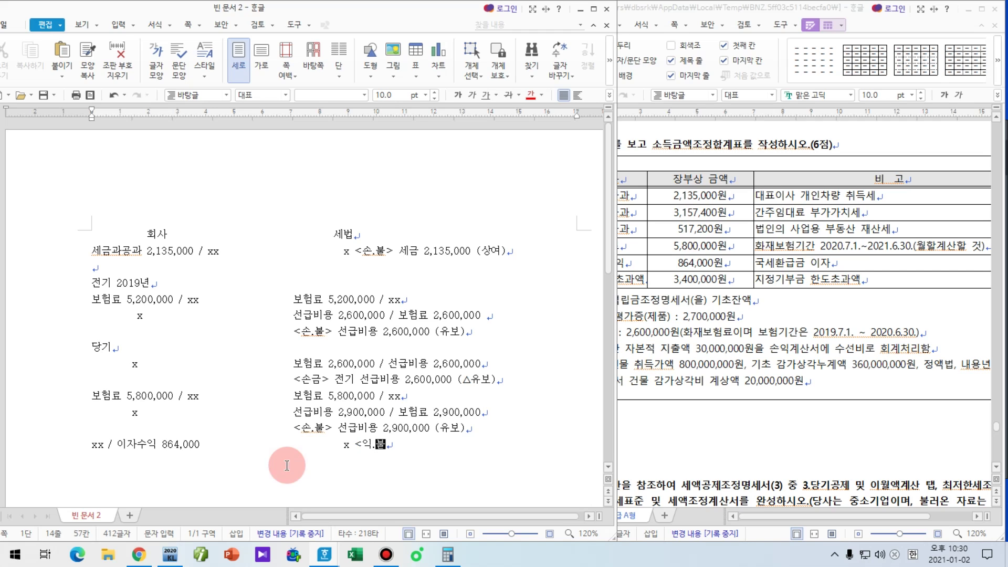
pyautogui.write('> ')
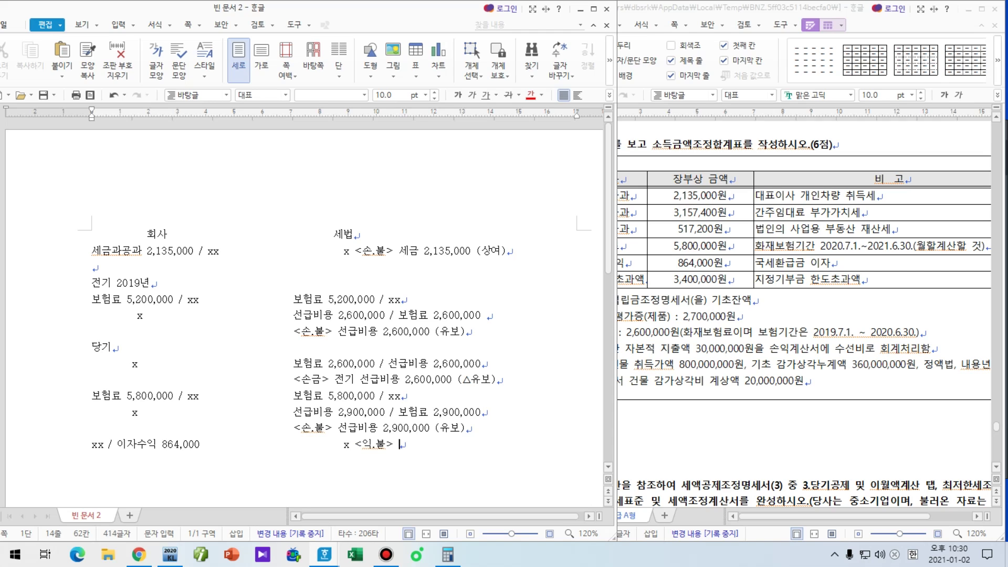
pyautogui.write('이자수익 864,000 ')
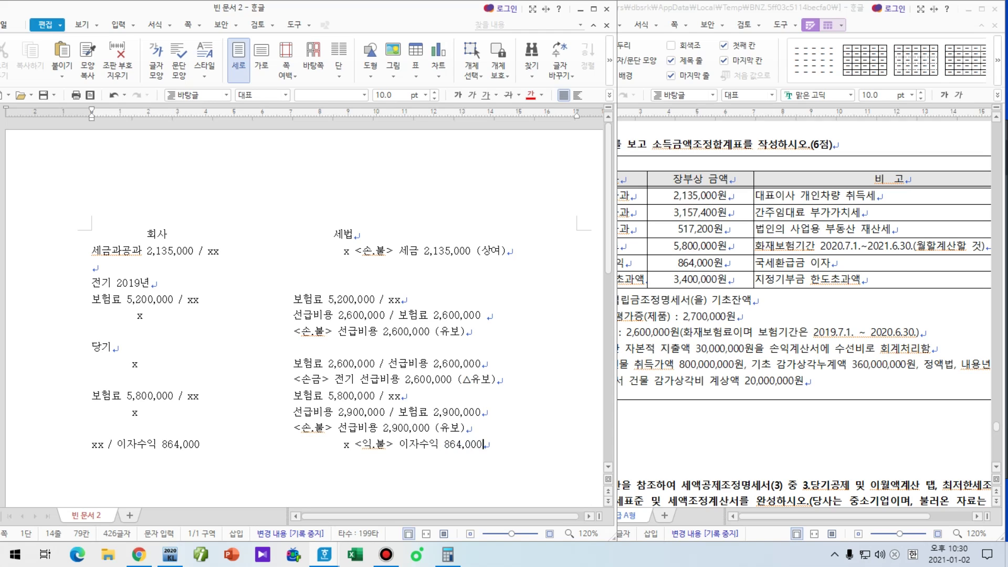
pyautogui.write('(')
pyautogui.press('Hangul')
pyautogui.write('기타)')
pyautogui.press('Return')
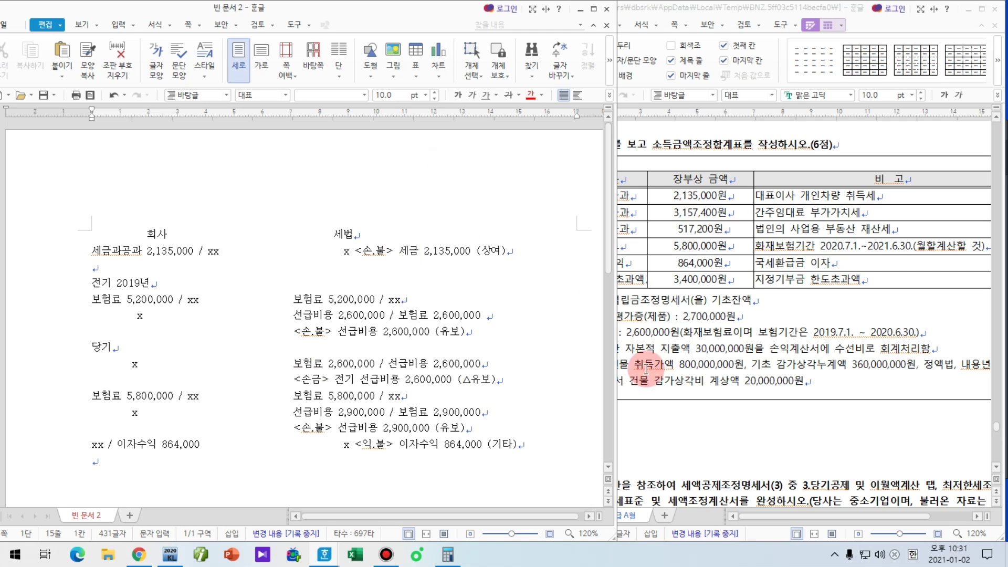
# Step: Scroll through problems [4] and [5] in the exam problem document
pyautogui.click(709, 279)
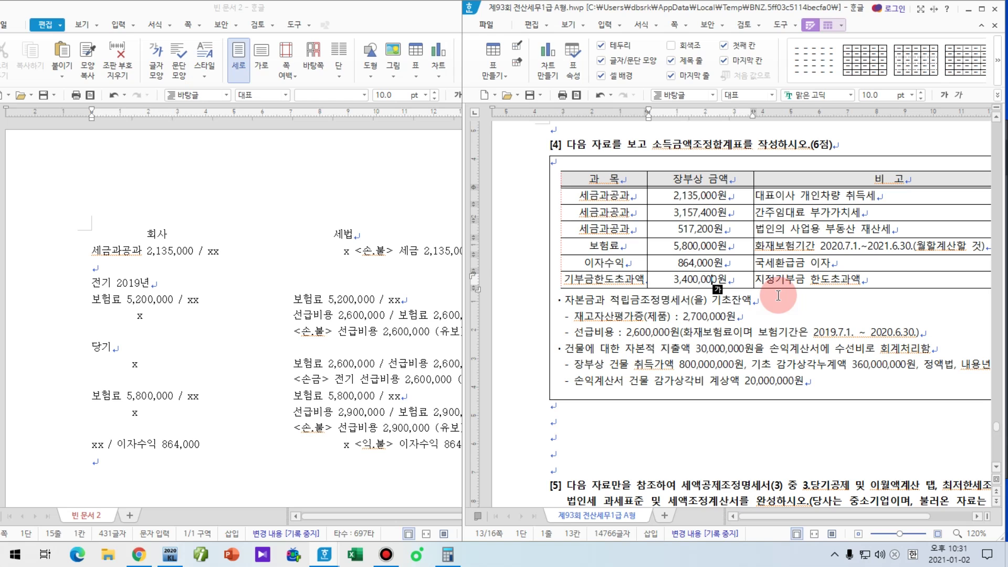
pyautogui.scroll(-3, 770, 309)
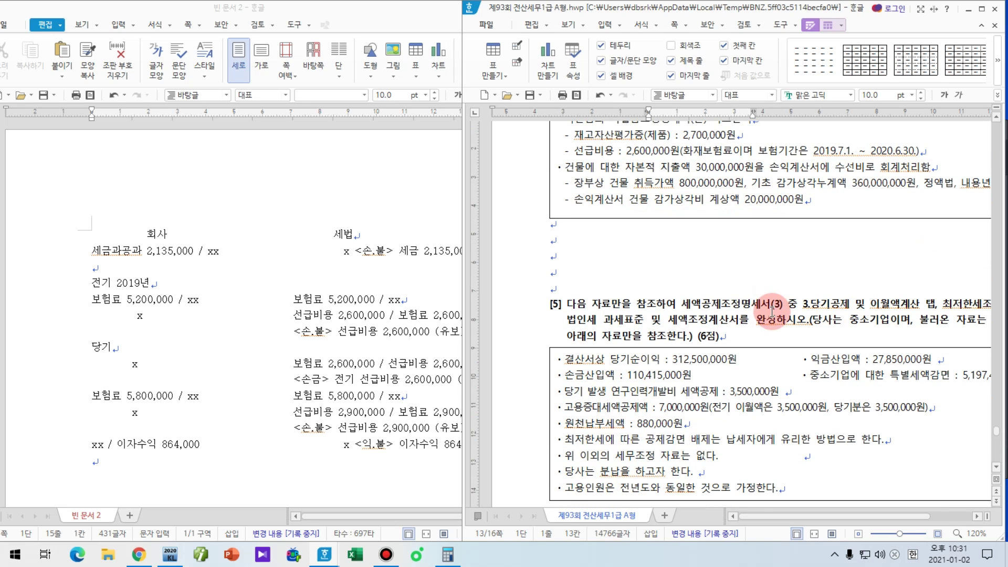
pyautogui.scroll(3, 771, 310)
pyautogui.scroll(2, 779, 319)
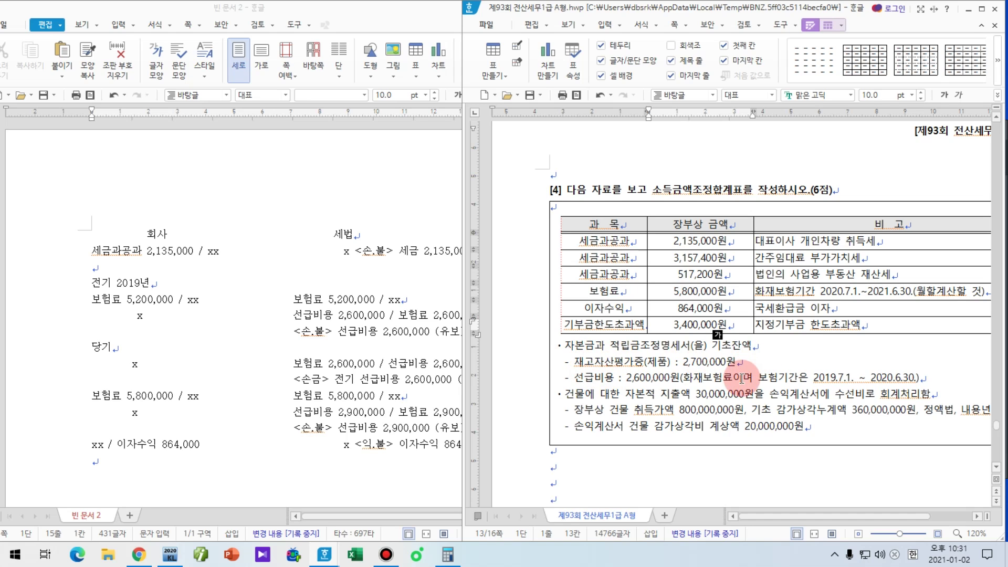
# Step: Add a 자동추인 heading listing '1. 전기 대손충당금 한도초과 (대손요건미비 x)' and '재고자산 평가'
pyautogui.click(180, 474)
pyautogui.click(230, 465)
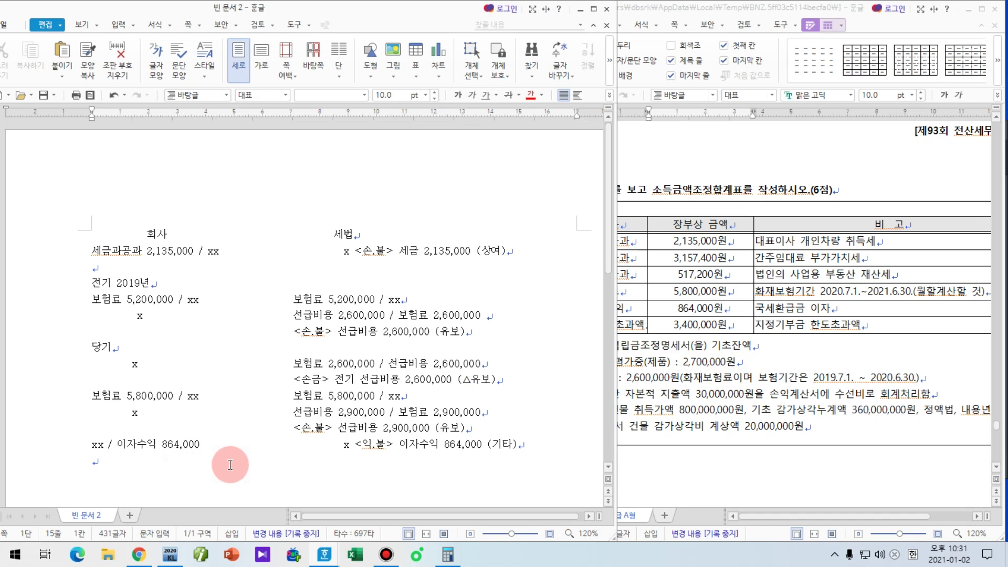
pyautogui.write('자동추인')
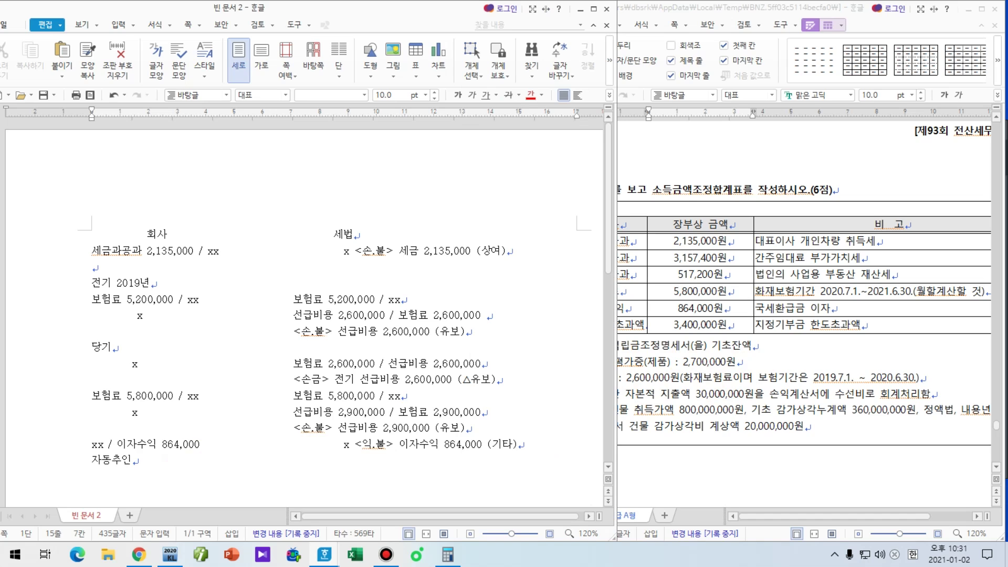
pyautogui.press('Return')
pyautogui.write('1. ')
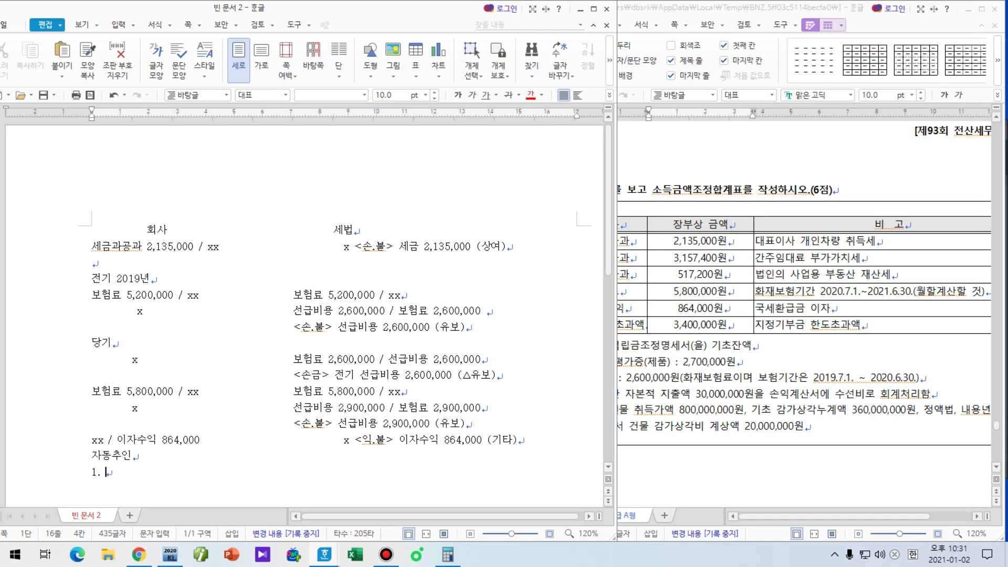
pyautogui.write('전기 대손충')
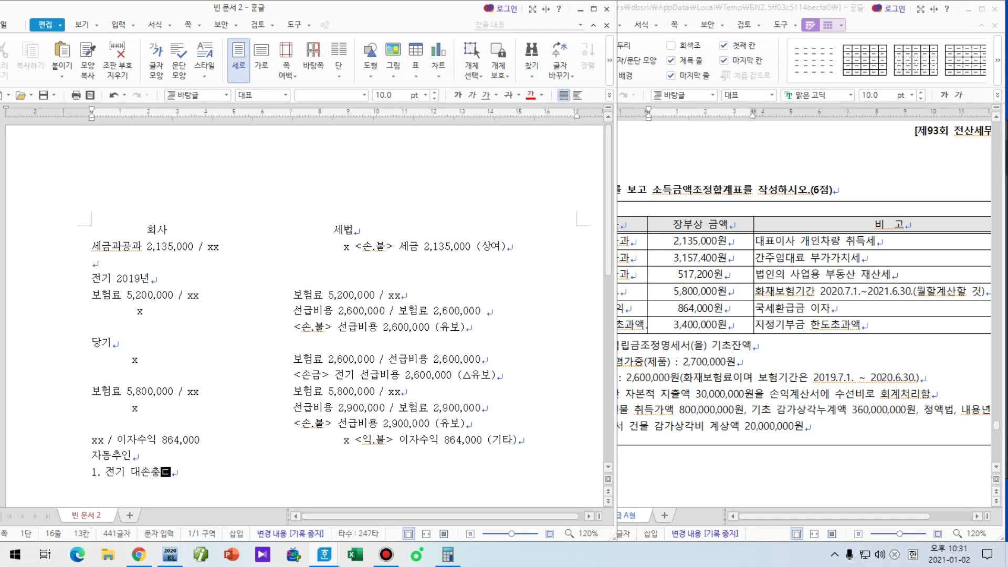
pyautogui.write('당금 한도초과 (')
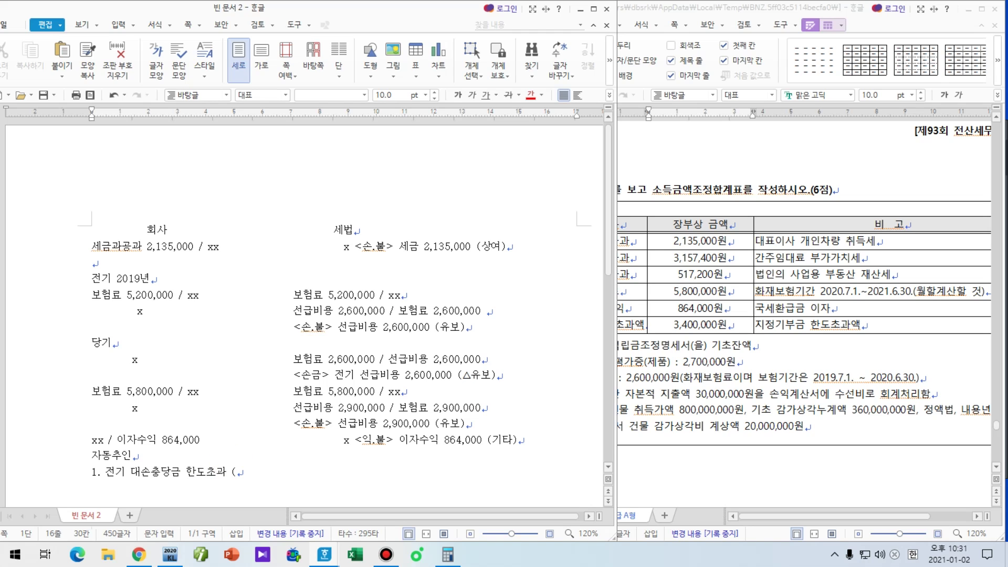
pyautogui.write('대손요건미비 x)')
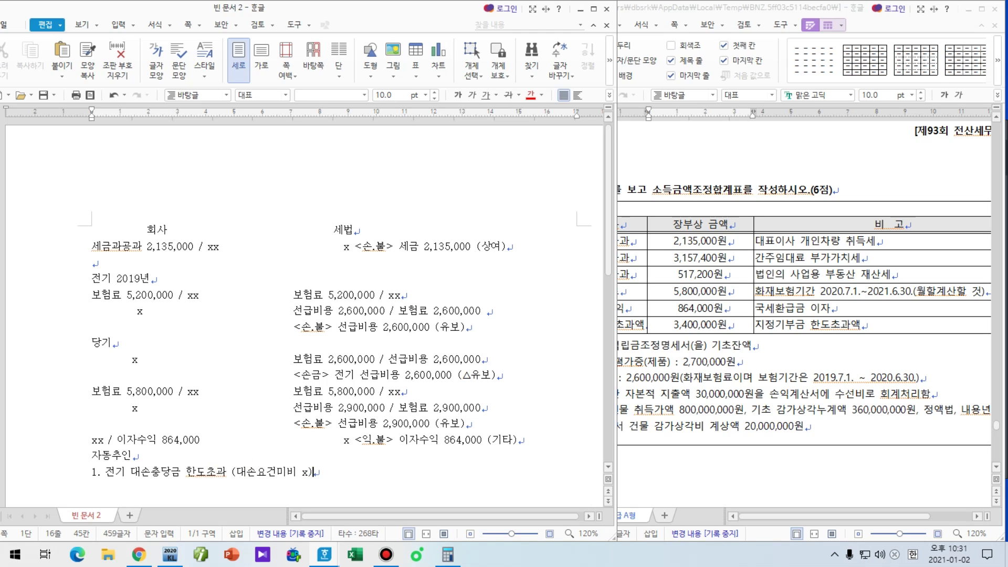
pyautogui.press('Return')
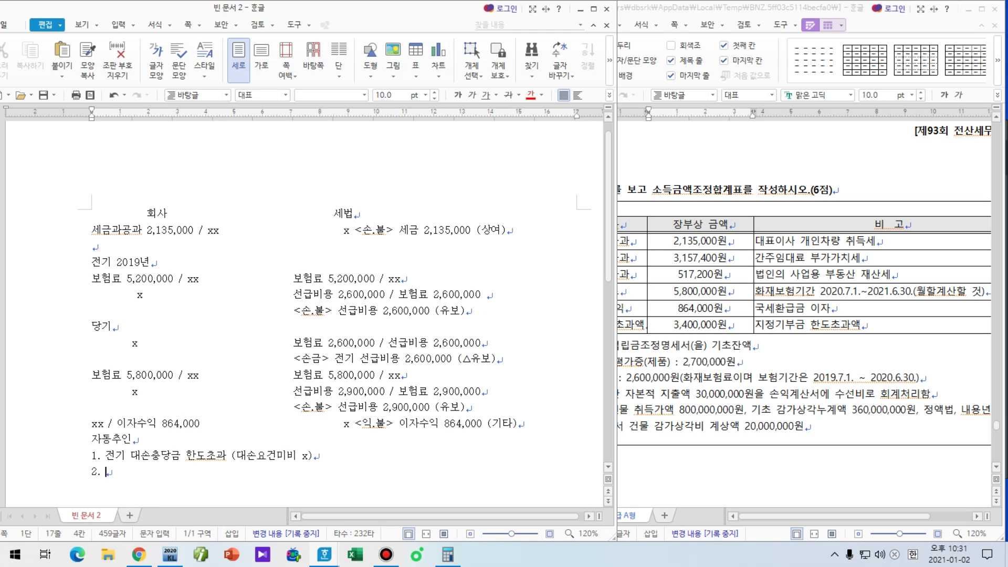
pyautogui.write('재고자산 평가')
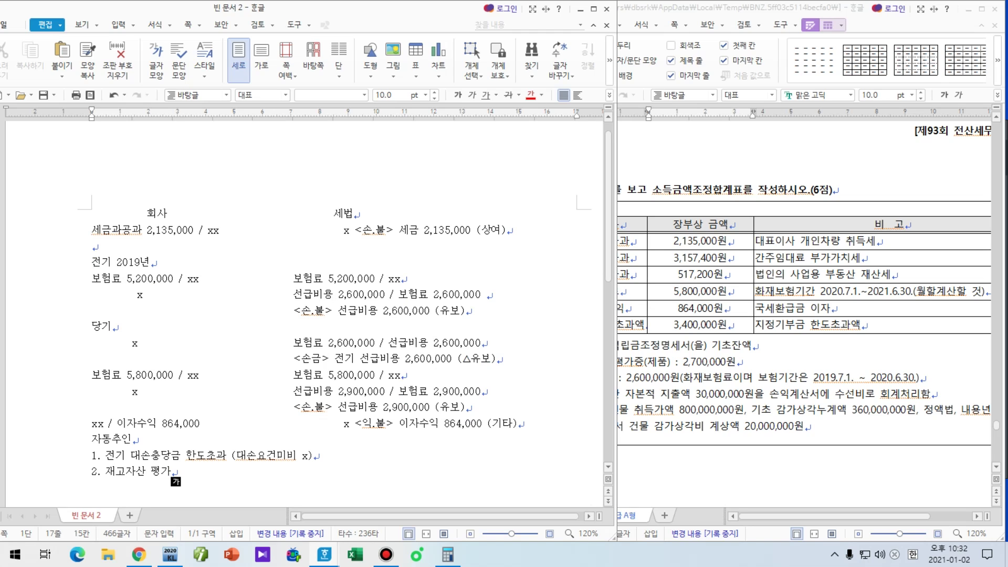
pyautogui.press('Return')
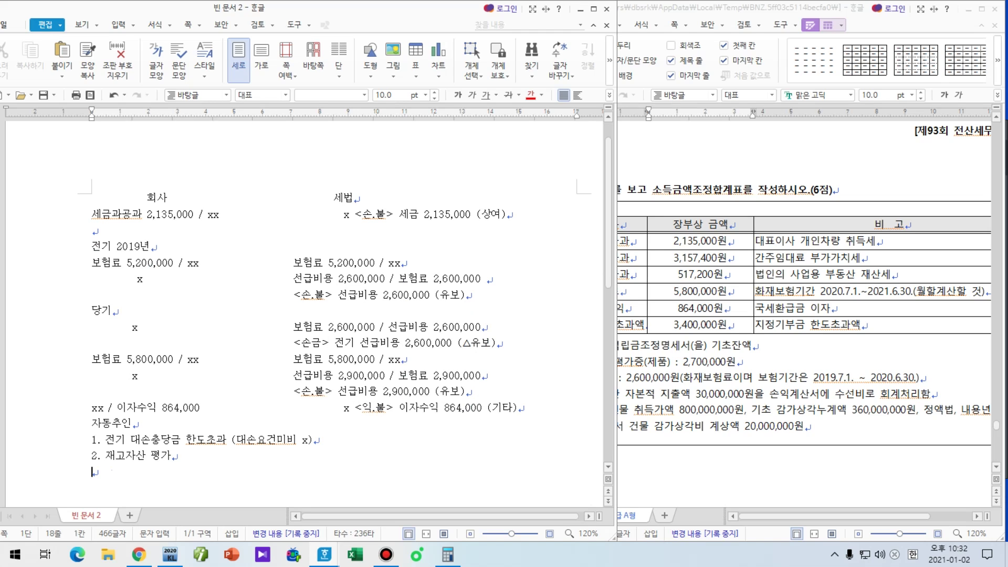
# Step: Enter '기말제품 5,400,000' for the company and '기말제품 2,700,000' in the tax-law column
pyautogui.click(230, 465)
pyautogui.write('재고자산')
pyautogui.press('BackSpace')
pyautogui.press('BackSpace')
pyautogui.press('BackSpace')
pyautogui.press('BackSpace')
pyautogui.write('기말제품')
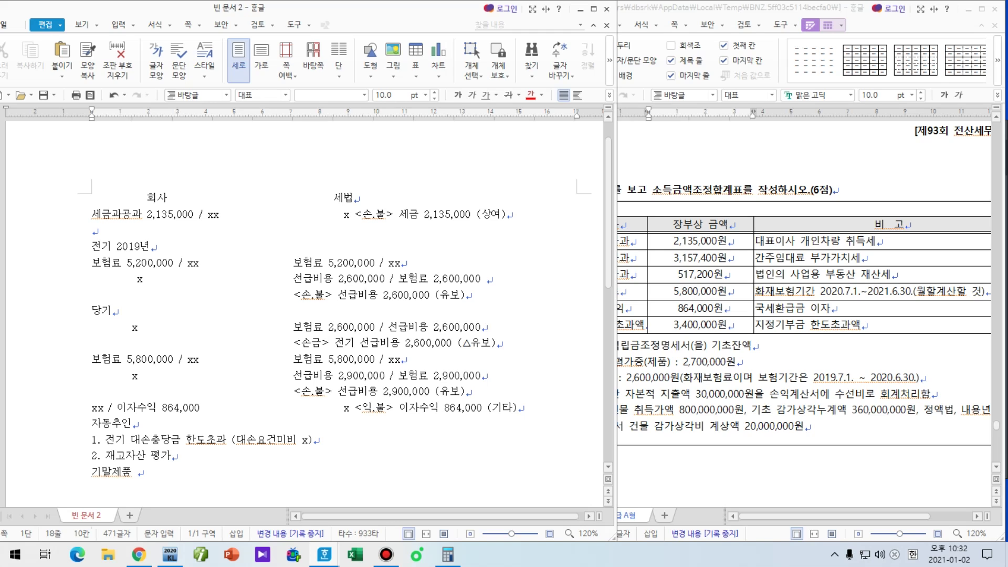
pyautogui.write(' 5,40')
pyautogui.write('0')
pyautogui.press('Tab')
pyautogui.press('Tab')
pyautogui.press('Tab')
pyautogui.write('기말제품')
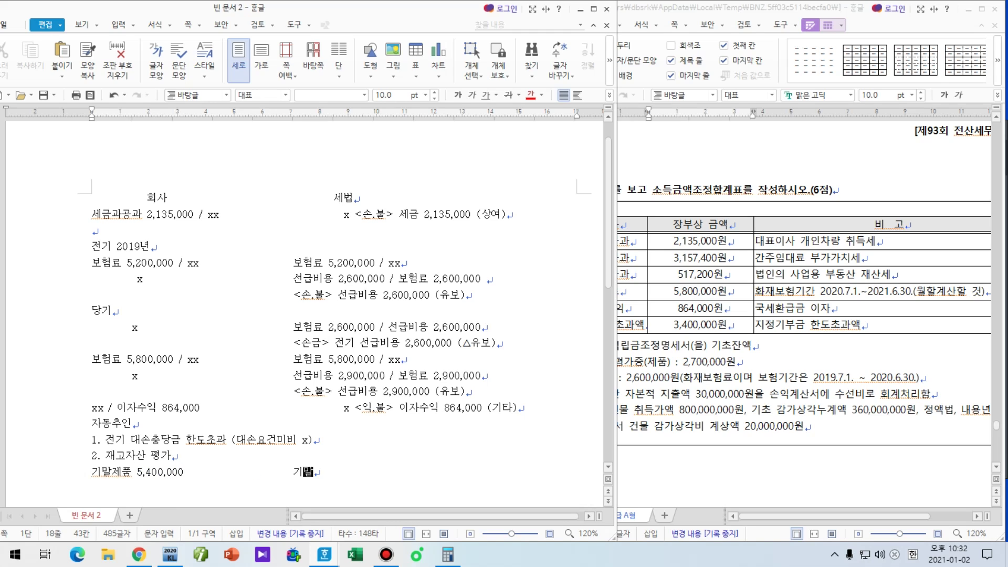
pyautogui.write(' 2,700,000')
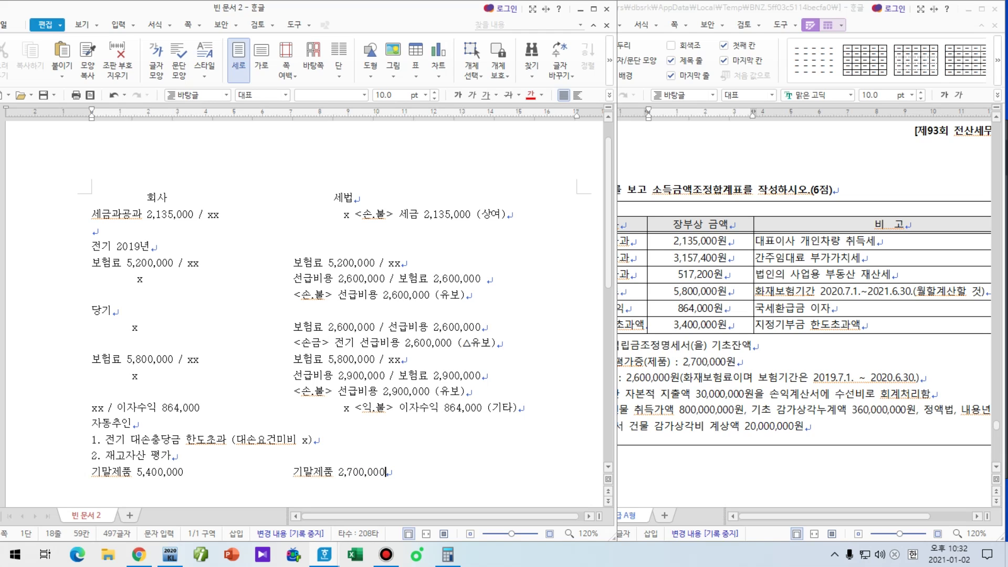
# Step: Underline both 기말제품 amounts with the screen pen to compare, then clear the marks
pyautogui.click(274, 445)
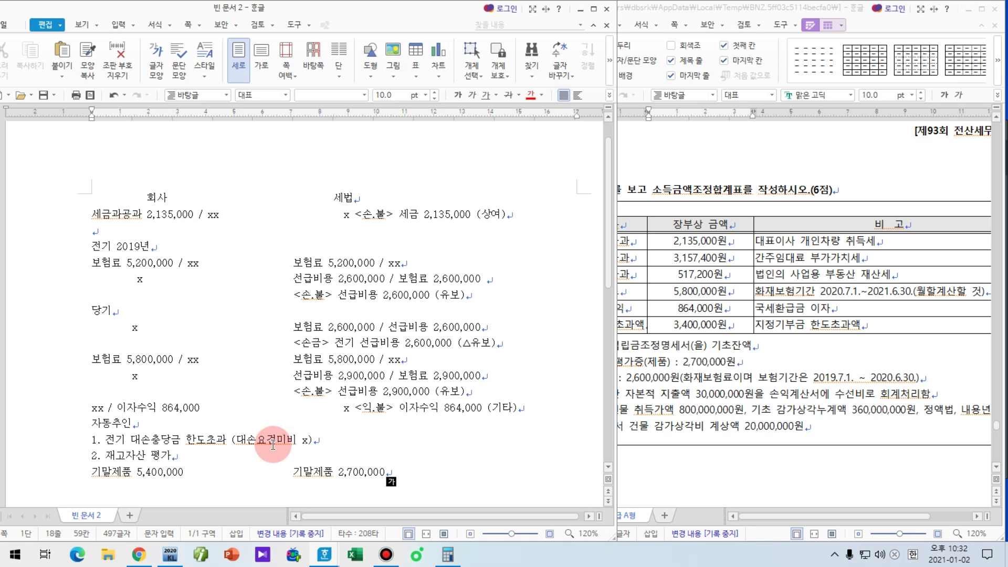
pyautogui.press('F12')
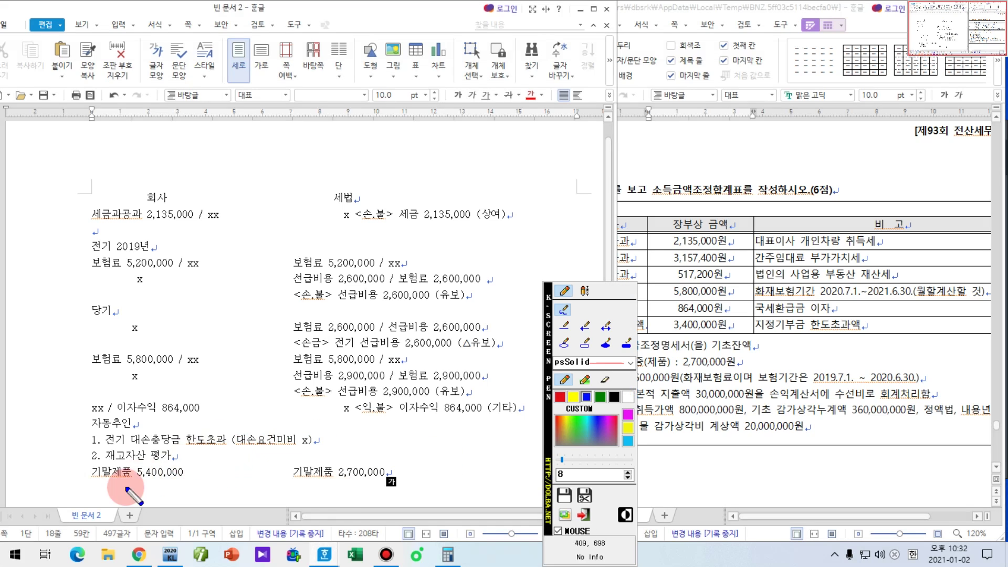
pyautogui.moveTo(82, 482); pyautogui.dragTo(186, 483)
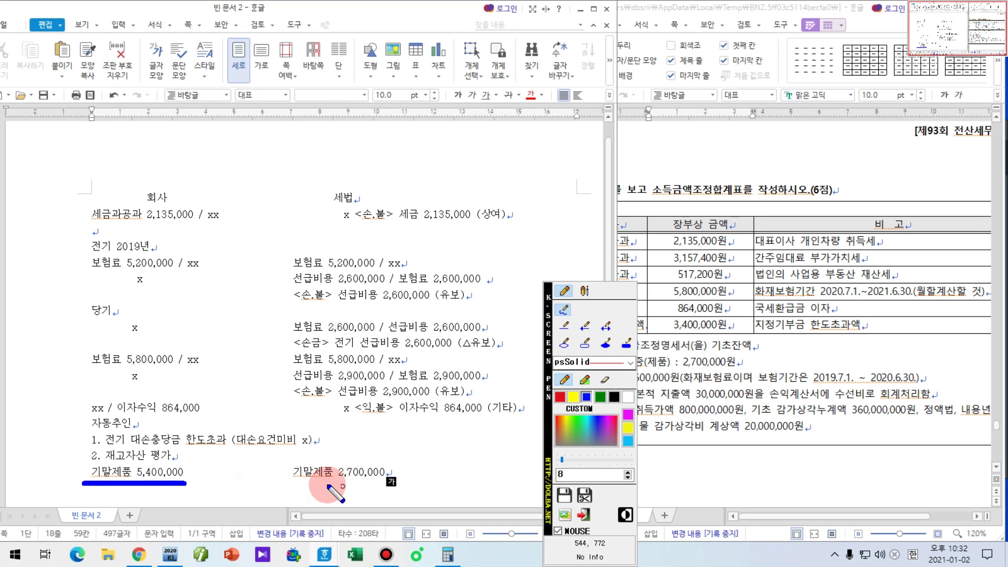
pyautogui.moveTo(283, 484); pyautogui.dragTo(379, 483)
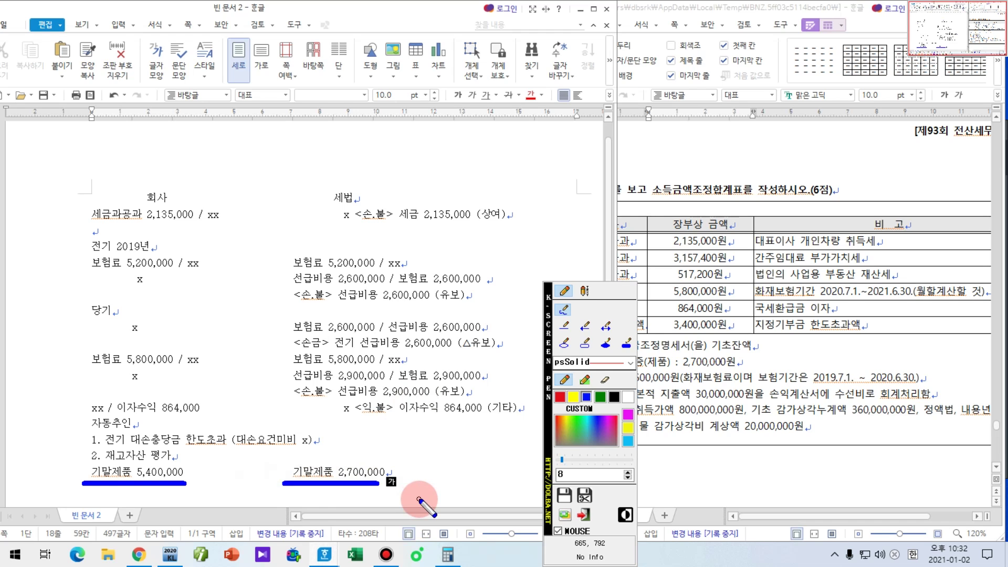
pyautogui.press('Escape')
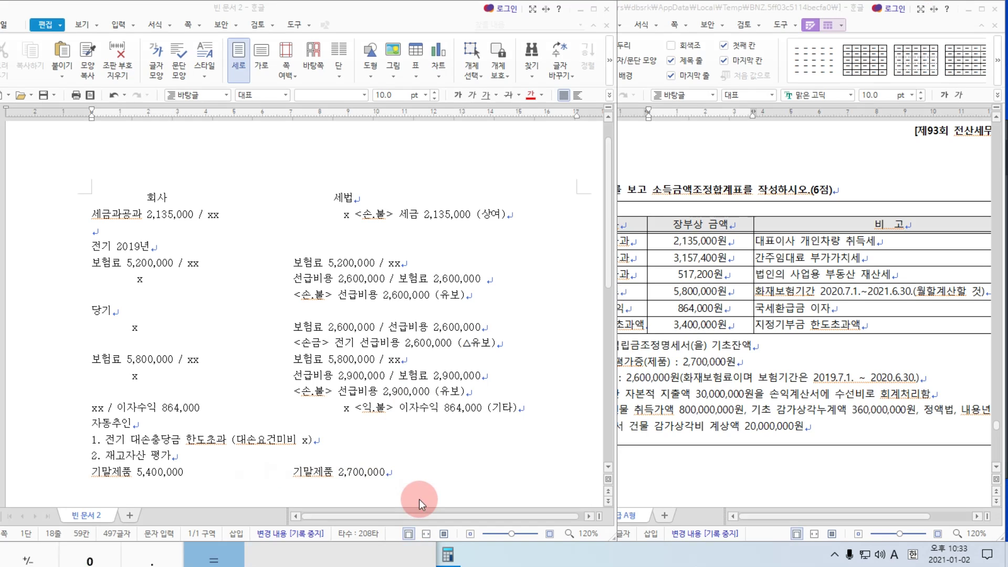
# Step: Add '<손금> 재고자산평가증 2,700,000 (유보)' and remove the extra tab after 5,400,000
pyautogui.write('<손금> ')
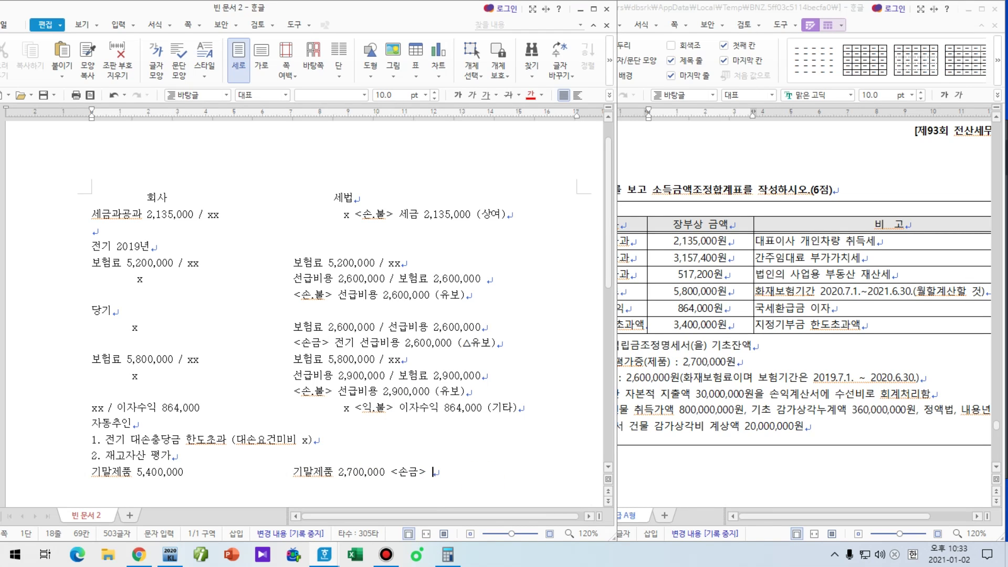
pyautogui.write('재고자산 평')
pyautogui.write('가 ㅈ')
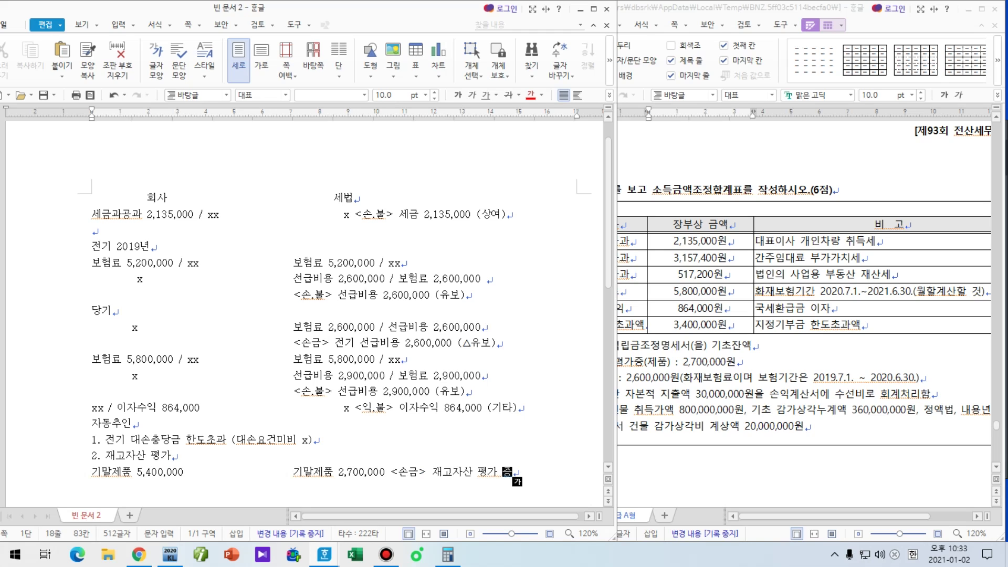
pyautogui.press('BackSpace')
pyautogui.press('BackSpace')
pyautogui.press('BackSpace')
pyautogui.press('BackSpace')
pyautogui.press('BackSpace')
pyautogui.press('BackSpace')
pyautogui.press('BackSpace')
pyautogui.write('평가증 ')
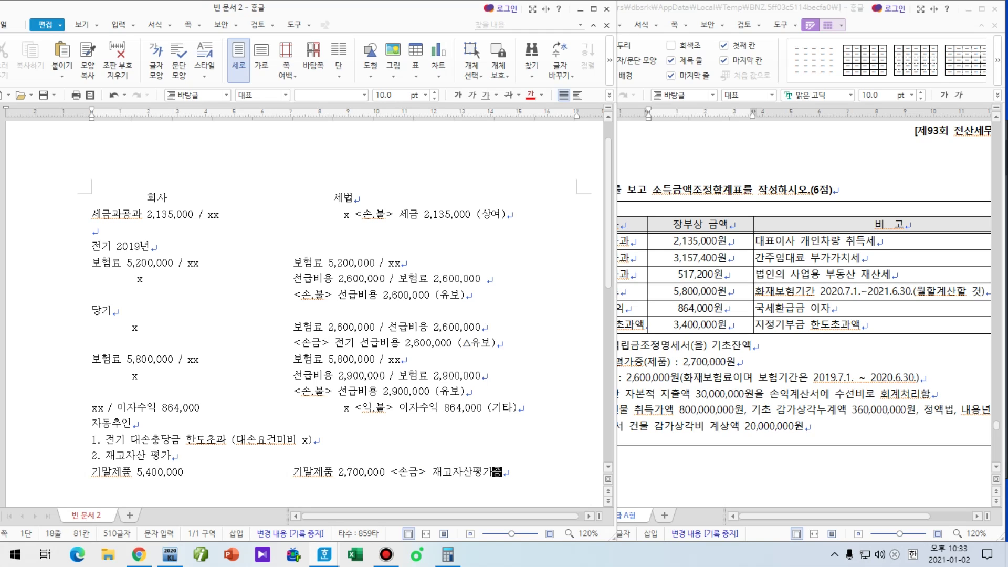
pyautogui.write('2,700,000 (유보)')
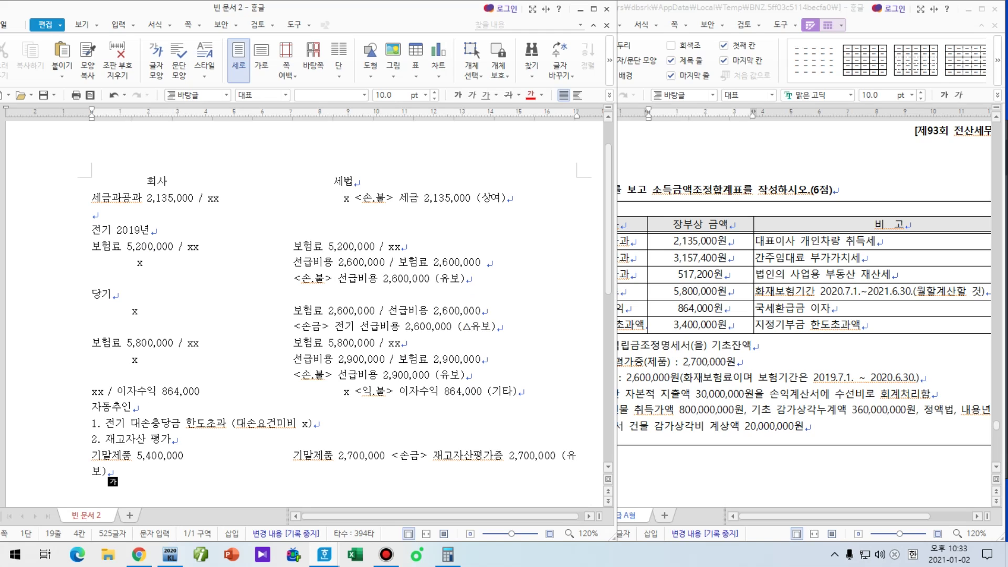
pyautogui.click(112, 455)
pyautogui.click(151, 455)
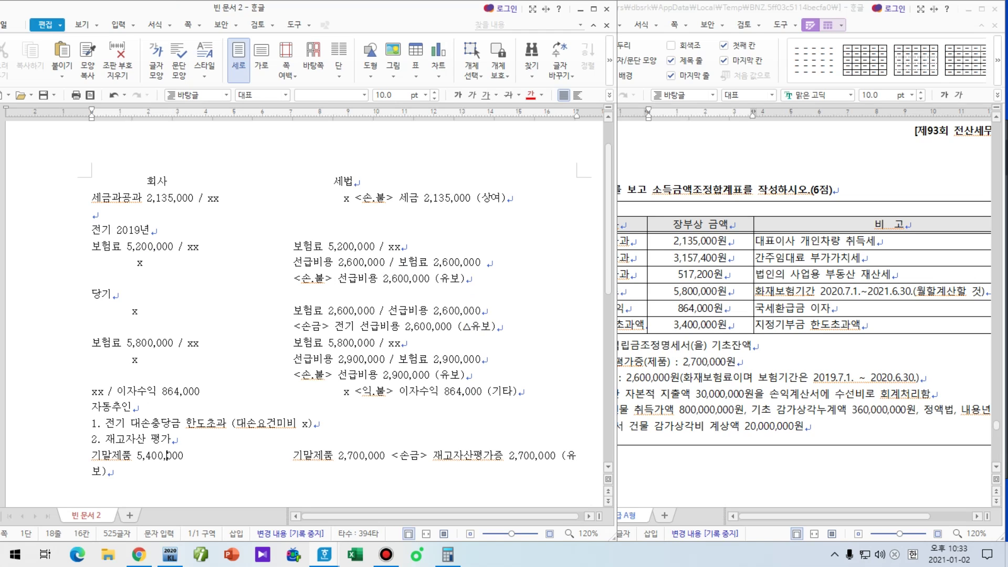
pyautogui.click(184, 455)
pyautogui.press('Delete')
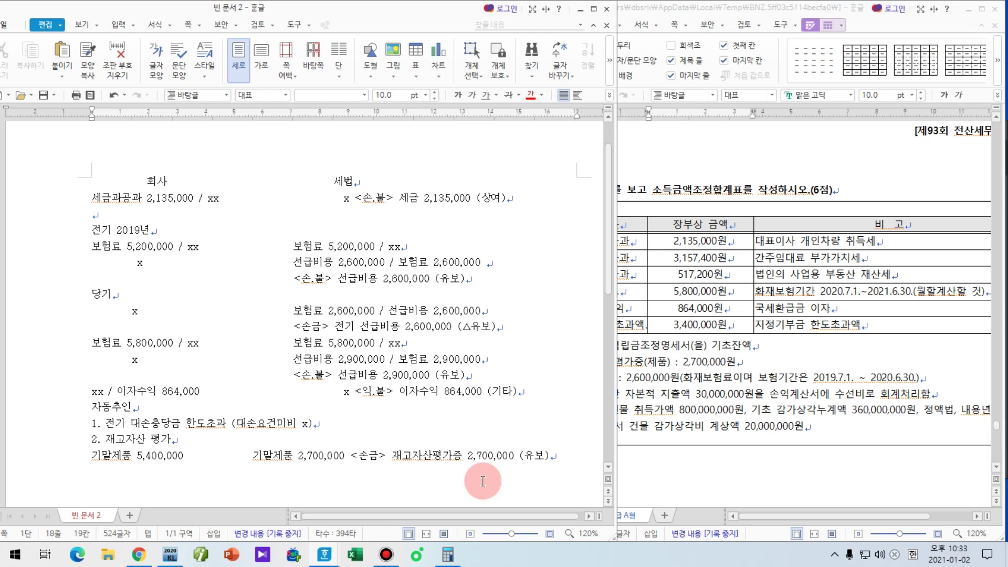
# Step: Add an indented line '<손.불> 전기재고자산평가증 2,700,000 (△유보)' followed by two blank lines
pyautogui.press('End')
pyautogui.press('Return')
pyautogui.press('Tab')
pyautogui.press('Tab')
pyautogui.press('Tab')
pyautogui.press('Tab')
pyautogui.press('Tab')
pyautogui.press('Tab')
pyautogui.press('Tab')
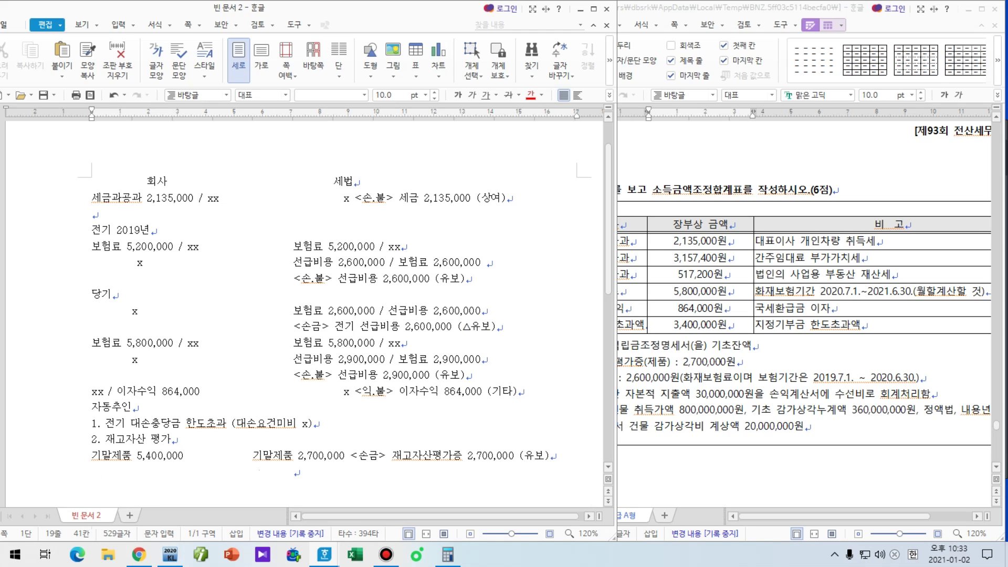
pyautogui.press('BackSpace')
pyautogui.write('<손.불')
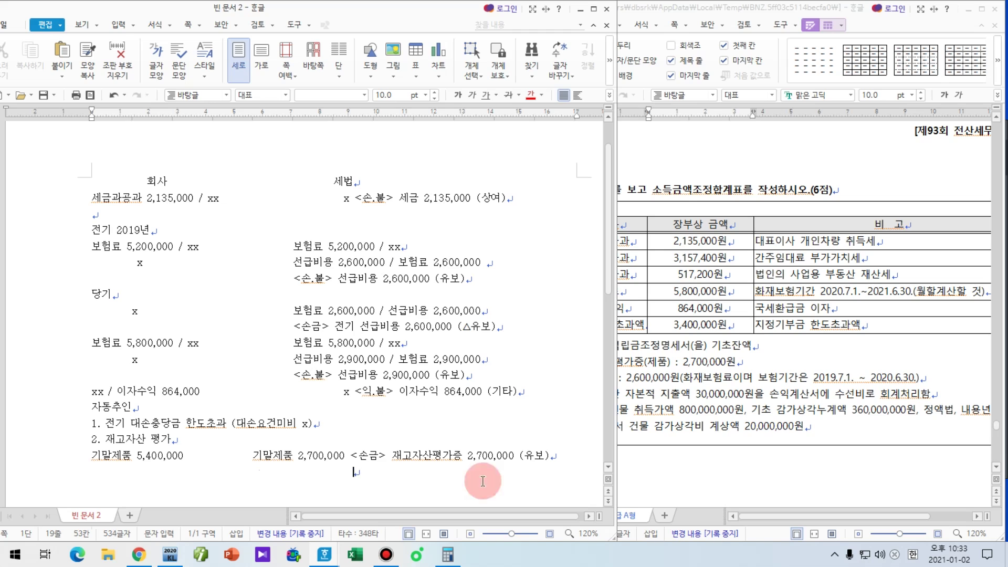
pyautogui.write('> ')
pyautogui.write('전ㄱ')
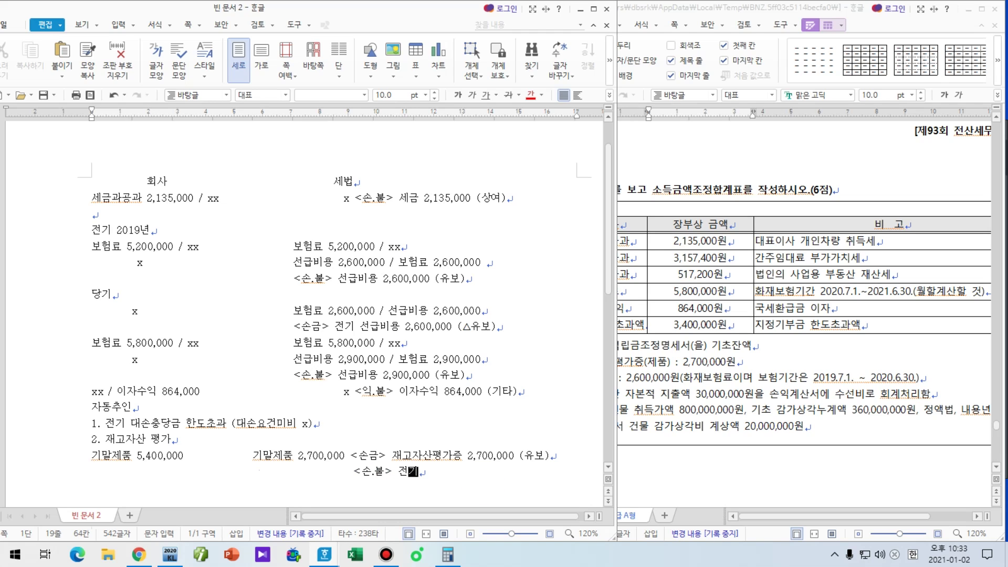
pyautogui.press('Left')
pyautogui.press('Left')
pyautogui.press('Left')
pyautogui.press('Left')
pyautogui.press('Left')
pyautogui.press('Left')
pyautogui.press('Left')
pyautogui.press('Left')
pyautogui.press('Left')
pyautogui.write('\\')
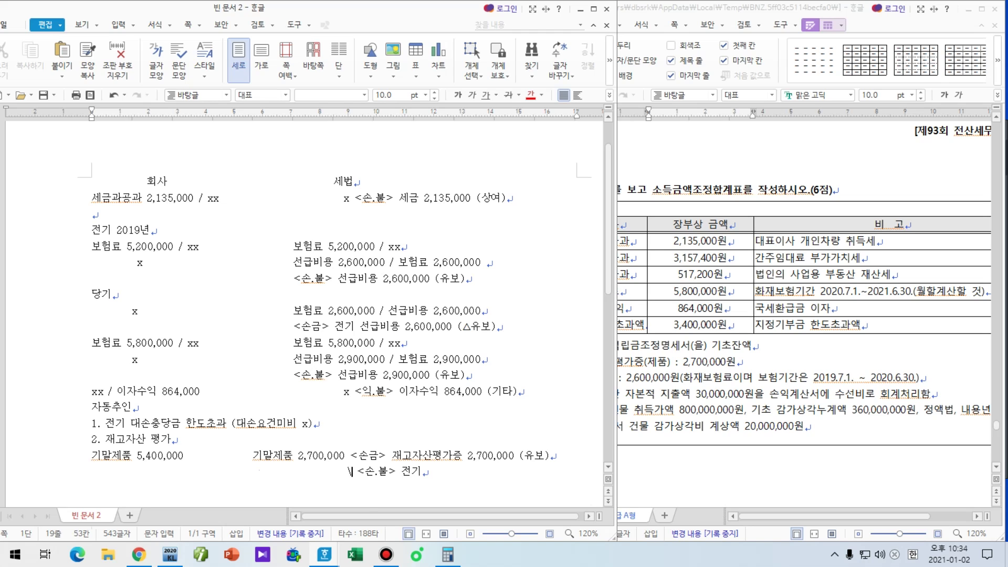
pyautogui.press('BackSpace')
pyautogui.press('BackSpace')
pyautogui.press('BackSpace')
pyautogui.press('BackSpace')
pyautogui.press('BackSpace')
pyautogui.press('BackSpace')
pyautogui.press('BackSpace')
pyautogui.press('BackSpace')
pyautogui.press('BackSpace')
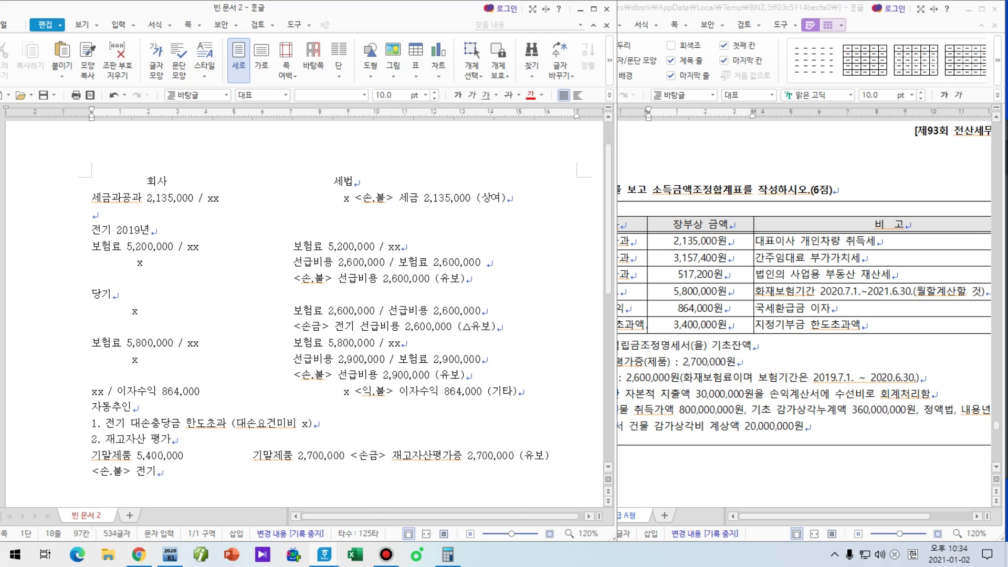
pyautogui.press('Tab')
pyautogui.press('Tab')
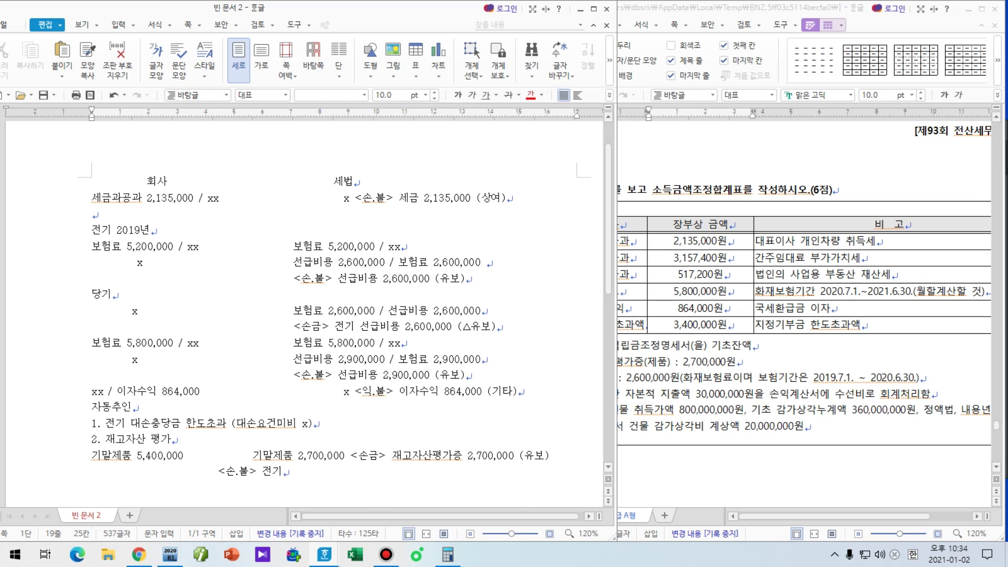
pyautogui.click(483, 481)
pyautogui.write('재고자산평가증 2')
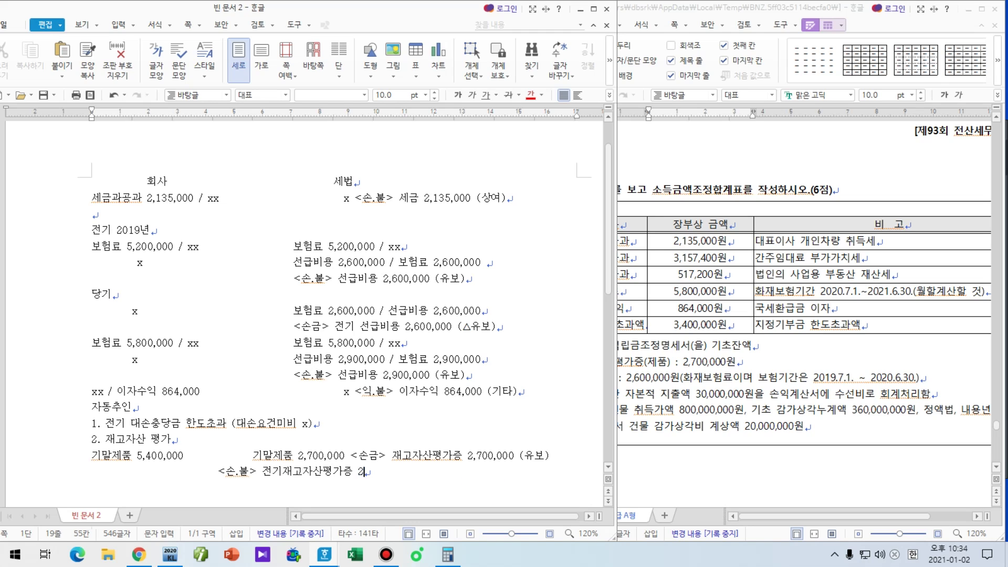
pyautogui.write(',700,000')
pyautogui.click(483, 481)
pyautogui.write('(')
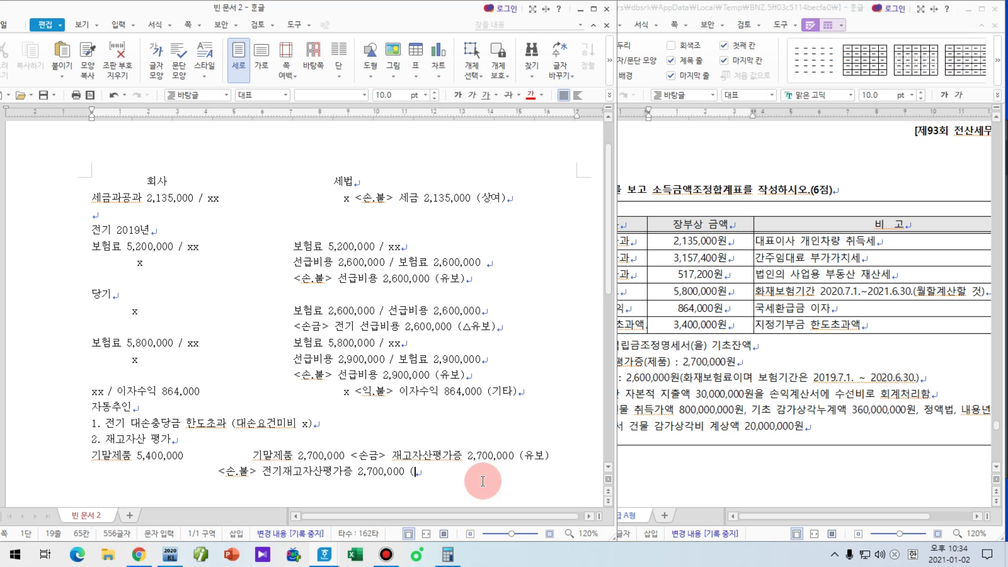
pyautogui.write('△유보)')
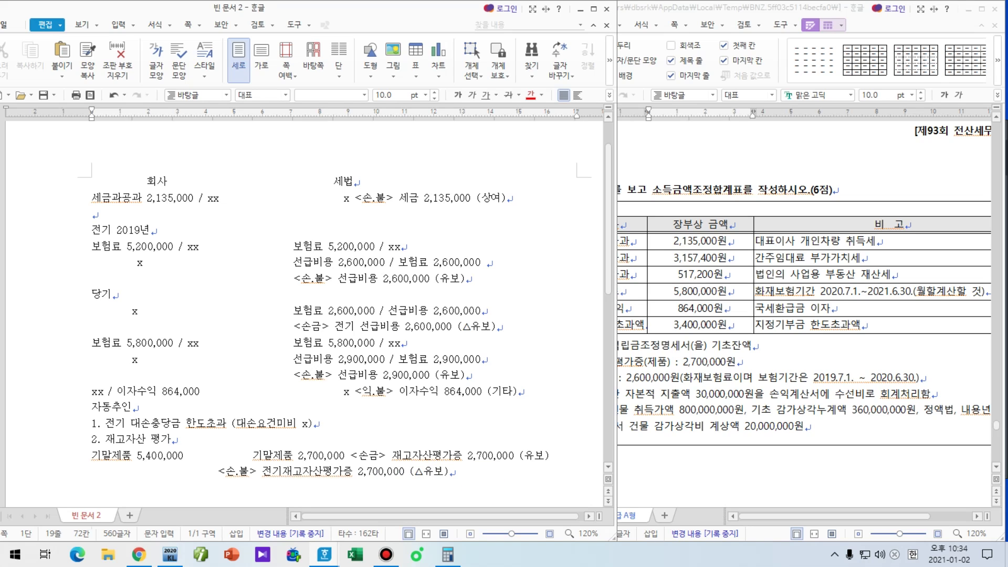
pyautogui.press('Return')
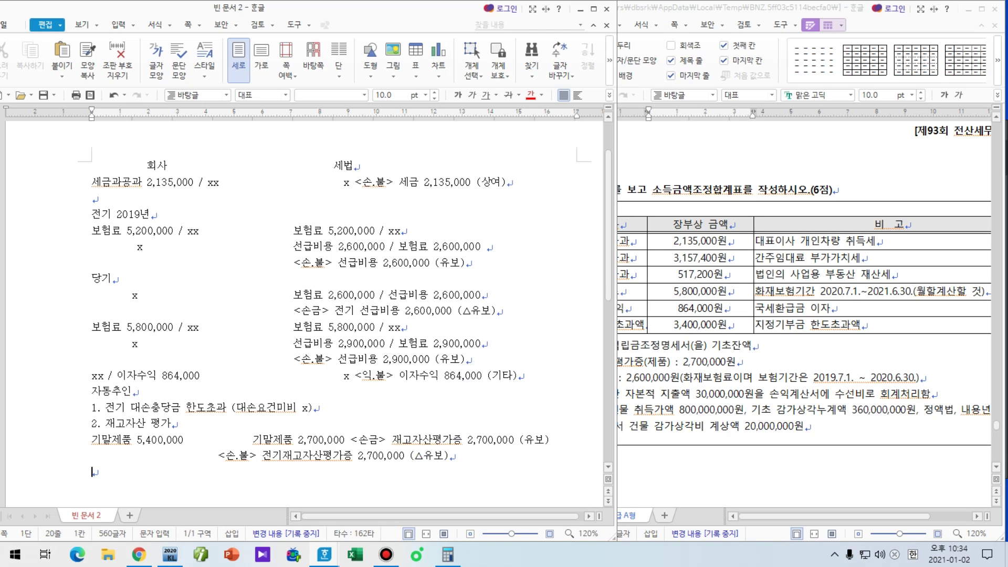
pyautogui.press('Return')
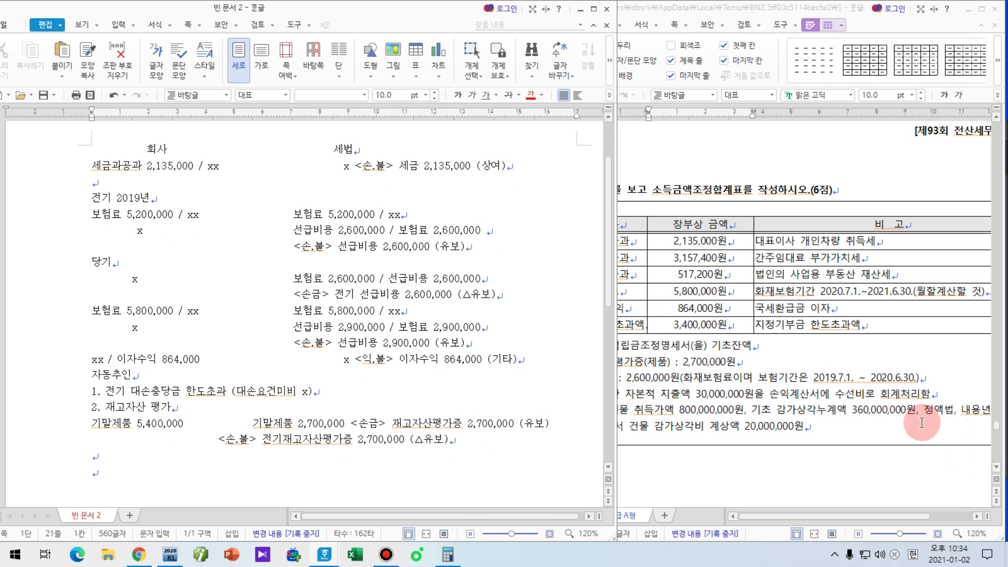
# Step: Note the building rule '건물 신고o , 신고x 세법상인정 상각방법 = 정액법'
pyautogui.click(923, 423)
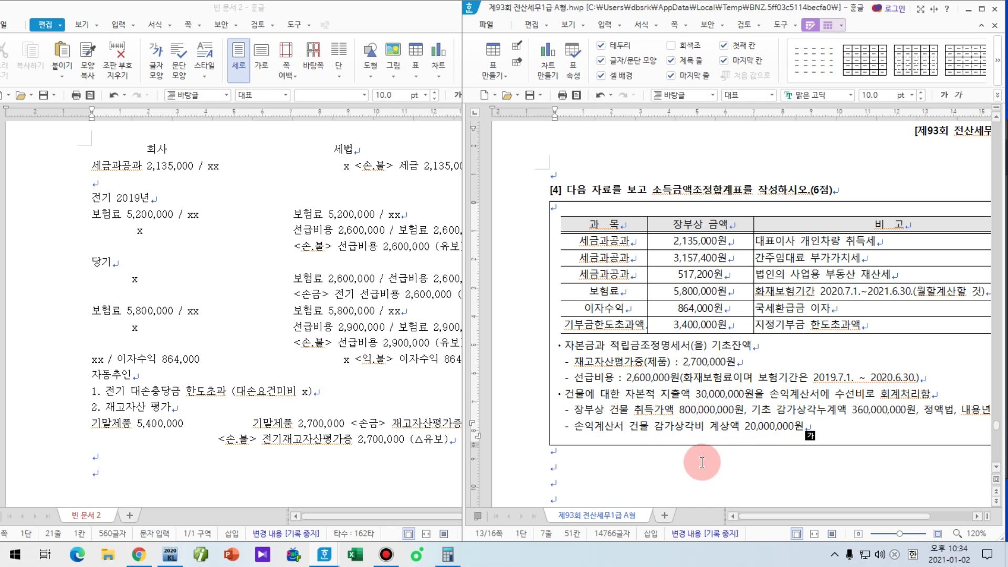
pyautogui.click(211, 487)
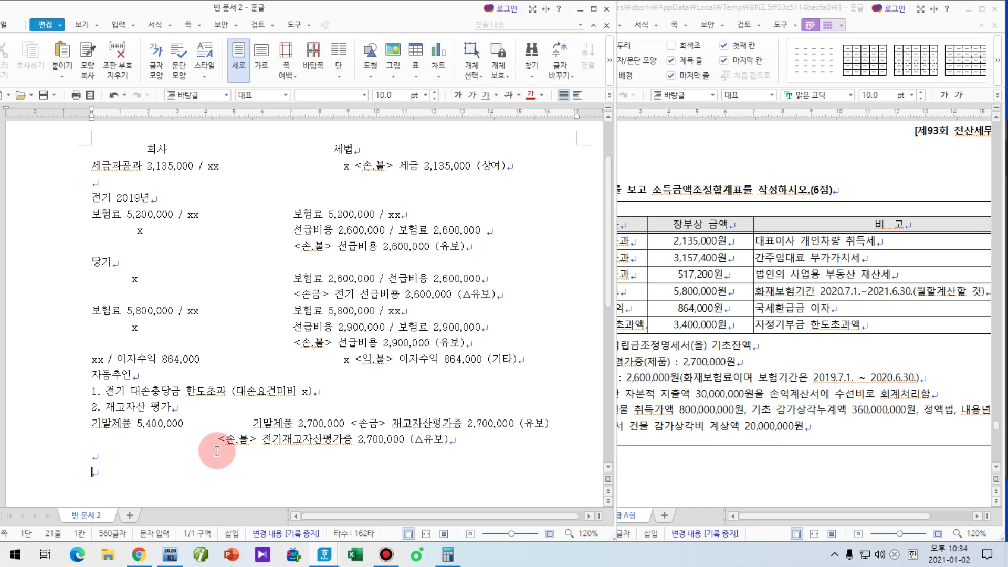
pyautogui.write('건물 신')
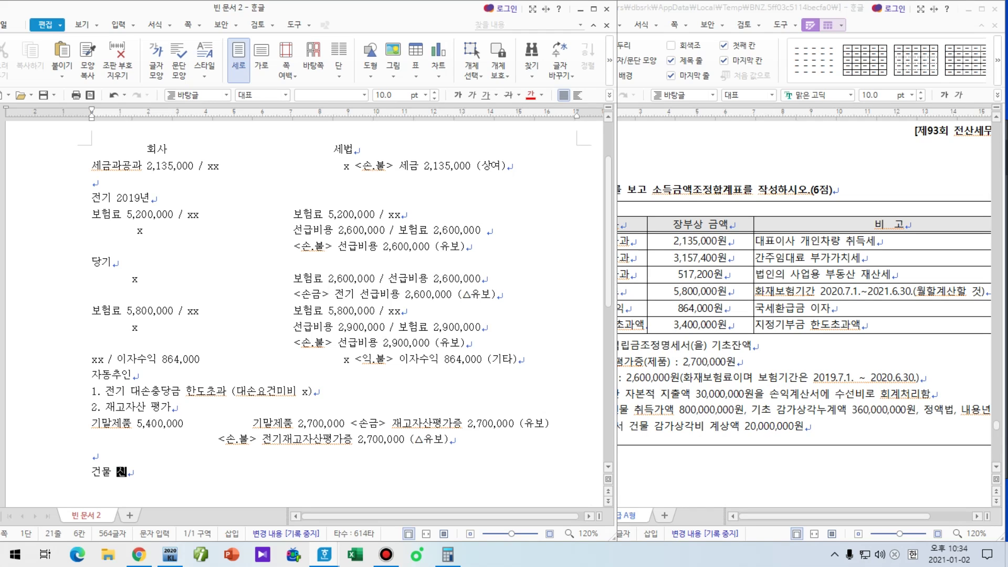
pyautogui.write('고ㅇ , ')
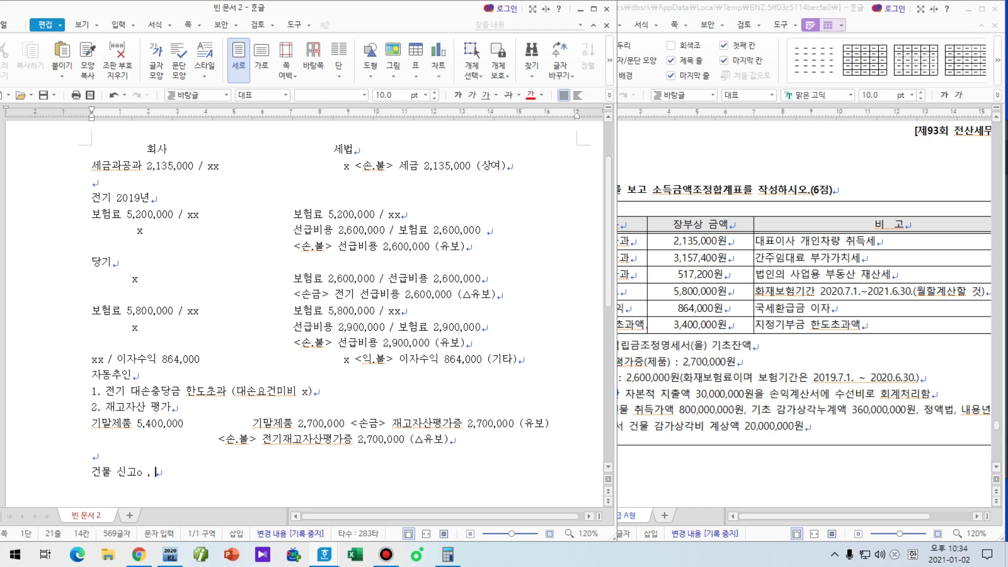
pyautogui.write('신고x')
pyautogui.write(' 세법상인정')
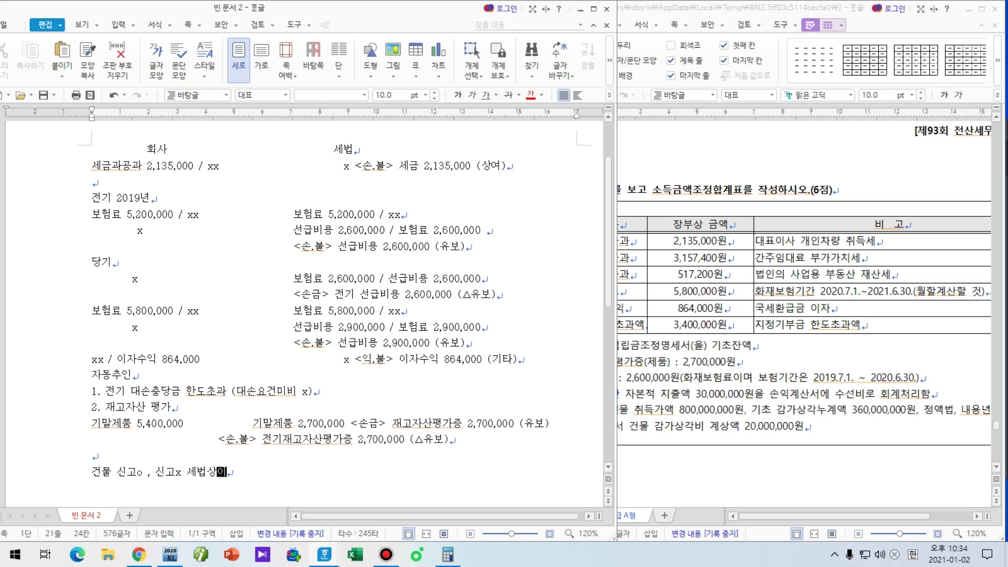
pyautogui.write(' 상각방법 ')
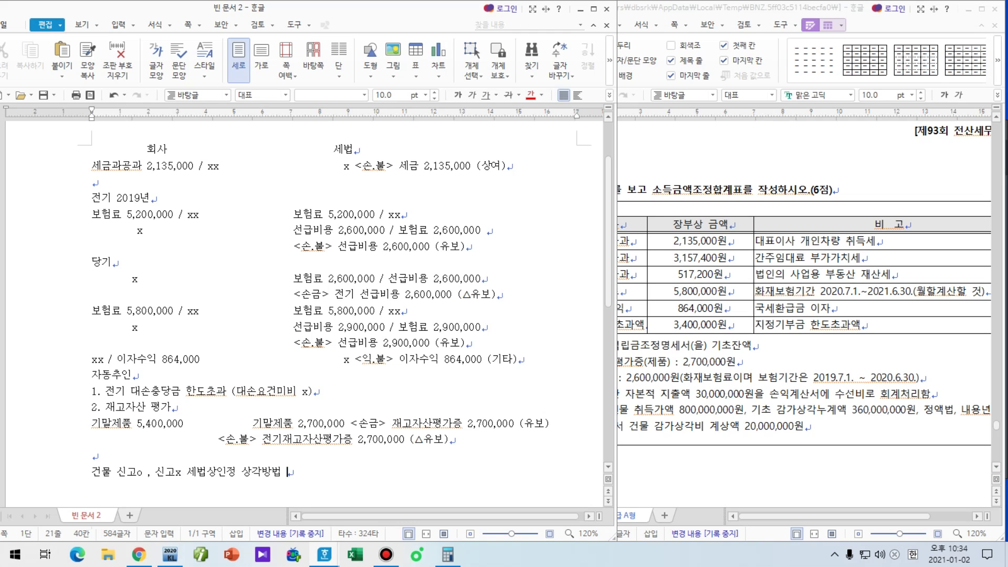
pyautogui.write('= 정액법')
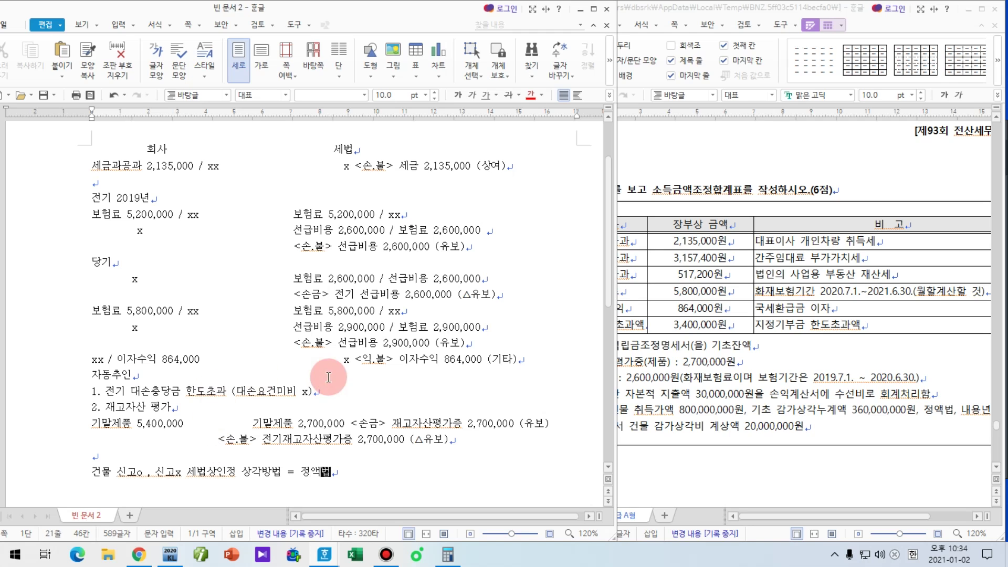
# Step: In the exam question, underline 800,000,000원, 장부상 건물 and 360,000,000원 accumulated depreciation, then clear
pyautogui.click(757, 393)
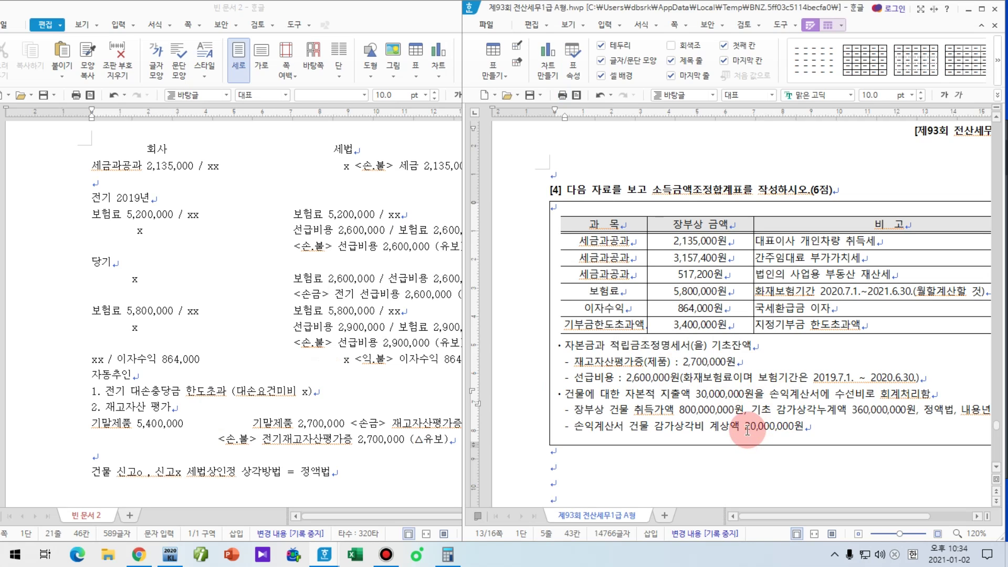
pyautogui.click(349, 473)
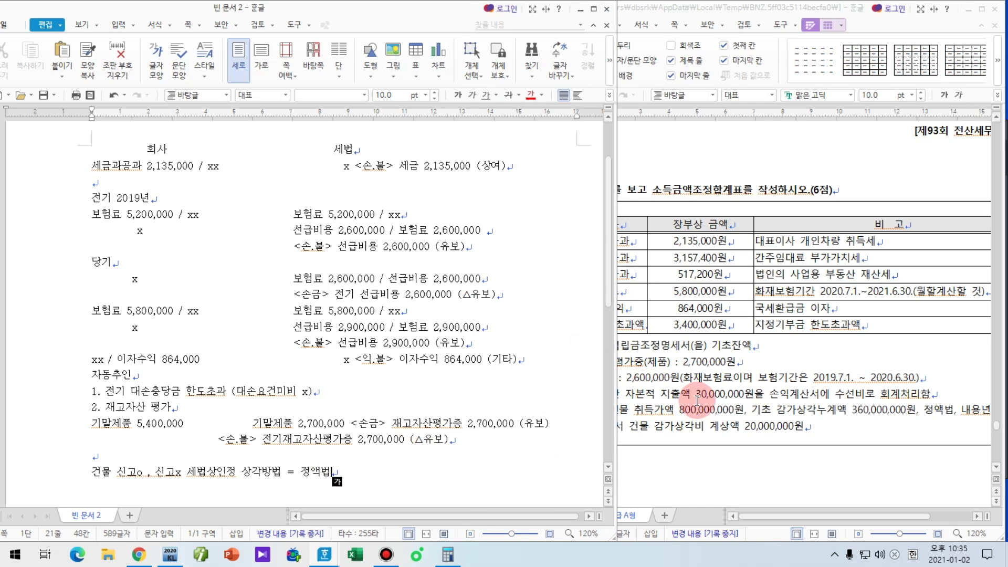
pyautogui.click(720, 393)
pyautogui.moveTo(636, 418); pyautogui.dragTo(729, 418)
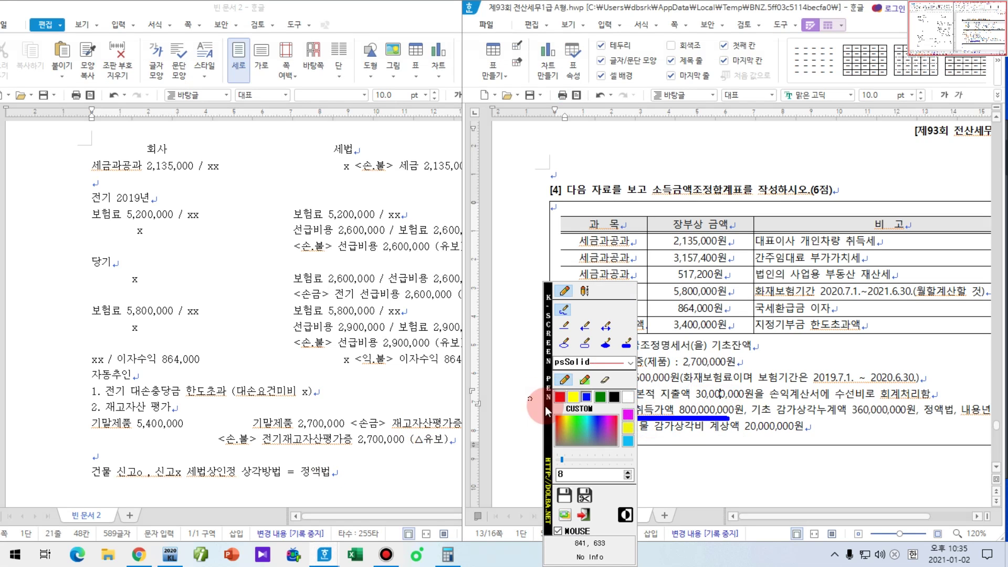
pyautogui.moveTo(572, 419); pyautogui.dragTo(632, 420)
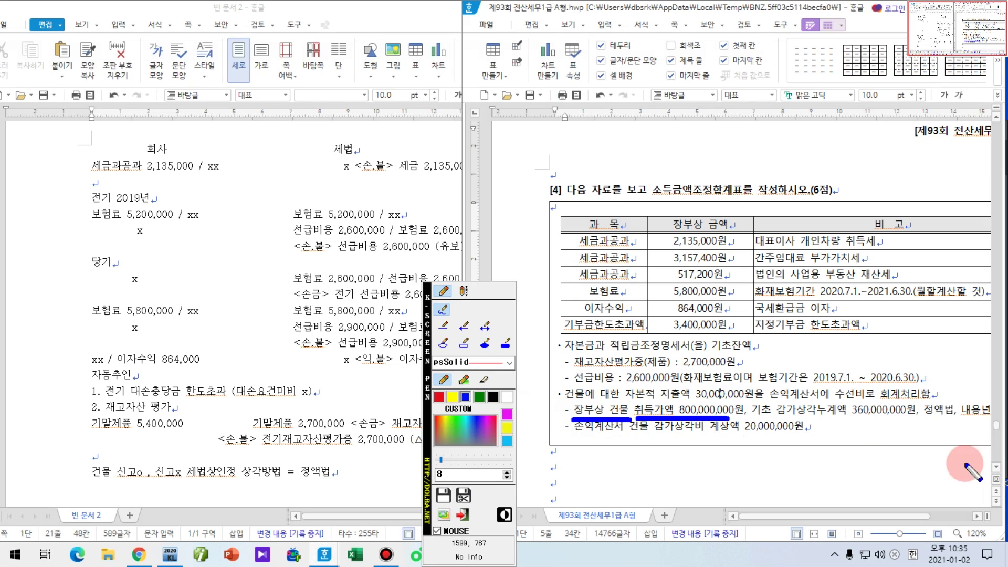
pyautogui.moveTo(745, 419); pyautogui.dragTo(926, 418)
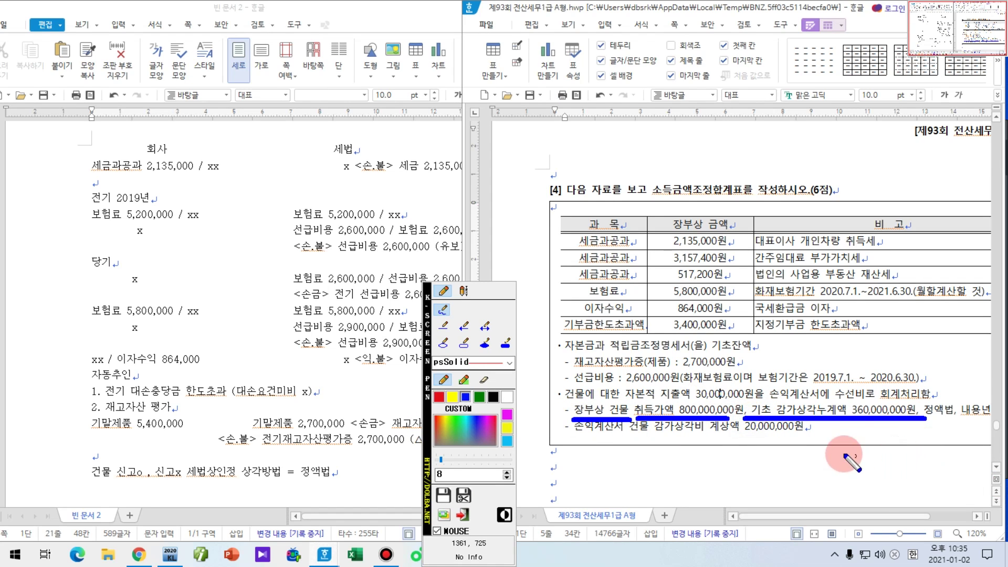
pyautogui.rightClick(353, 433)
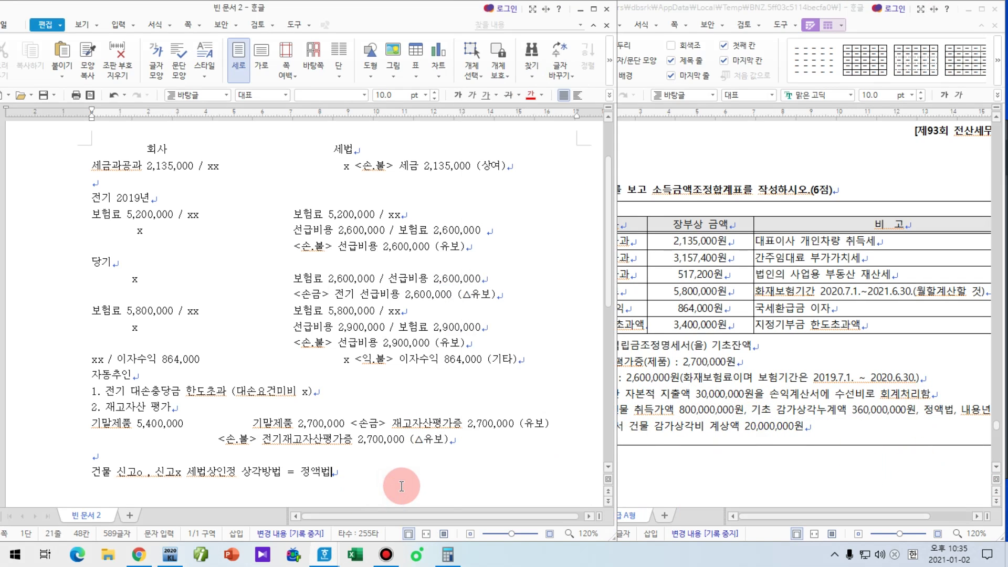
# Step: Type '즉시상각의제판단 30,000,000 >= max(장부상 장부금액 x 5% , 6,000,000)'
pyautogui.scroll(-1, 389, 472)
pyautogui.click(379, 474)
pyautogui.write('ㅈ시상판ㄷ')
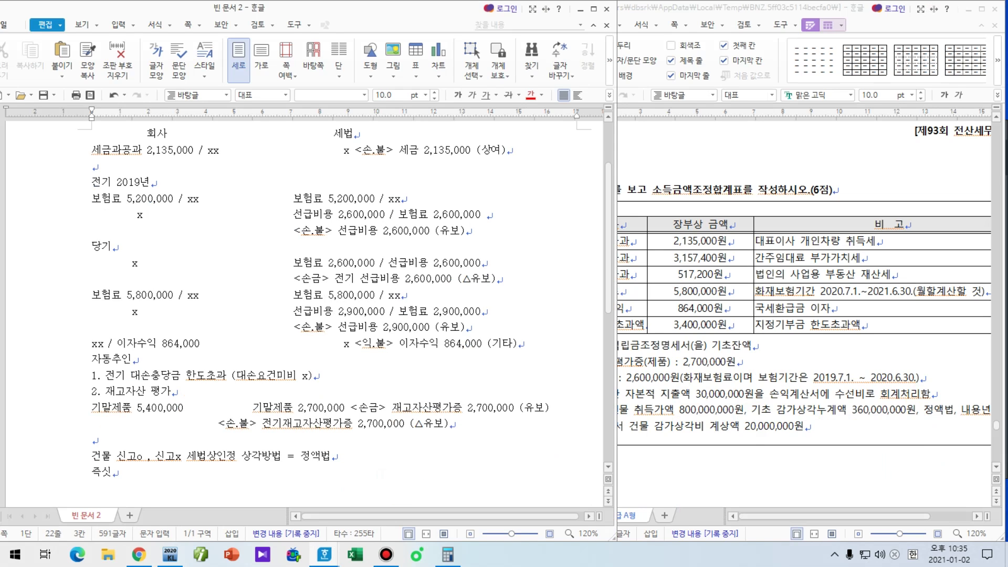
pyautogui.press('BackSpace')
pyautogui.press('BackSpace')
pyautogui.write('각의제피ㄴ단')
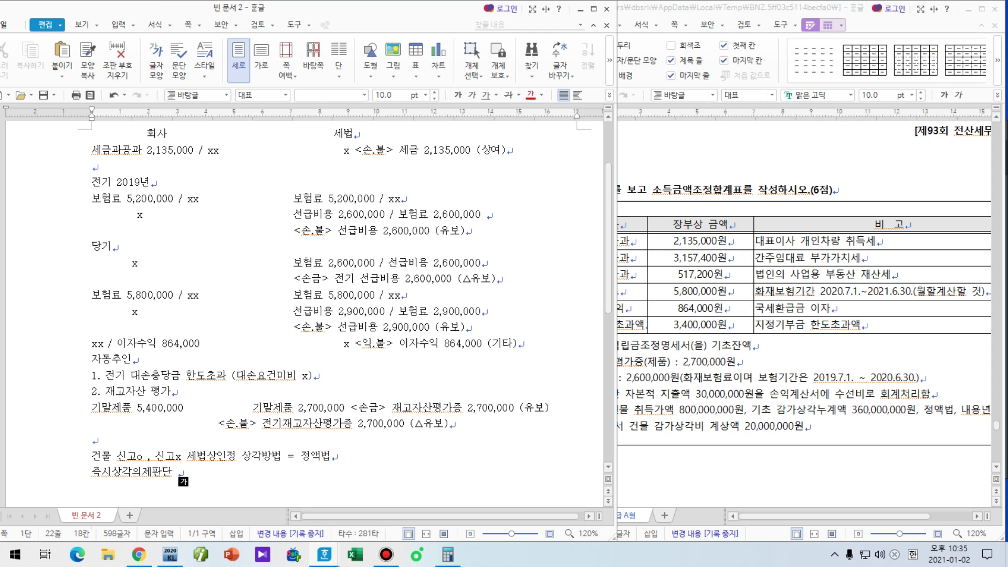
pyautogui.write('30,000,000 >=')
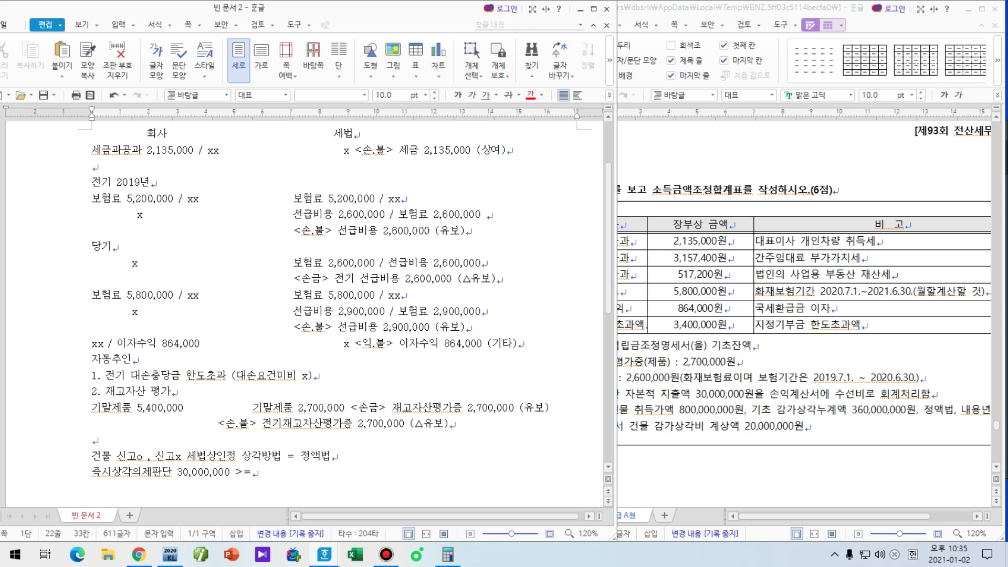
pyautogui.write(' max(재무상태표 사')
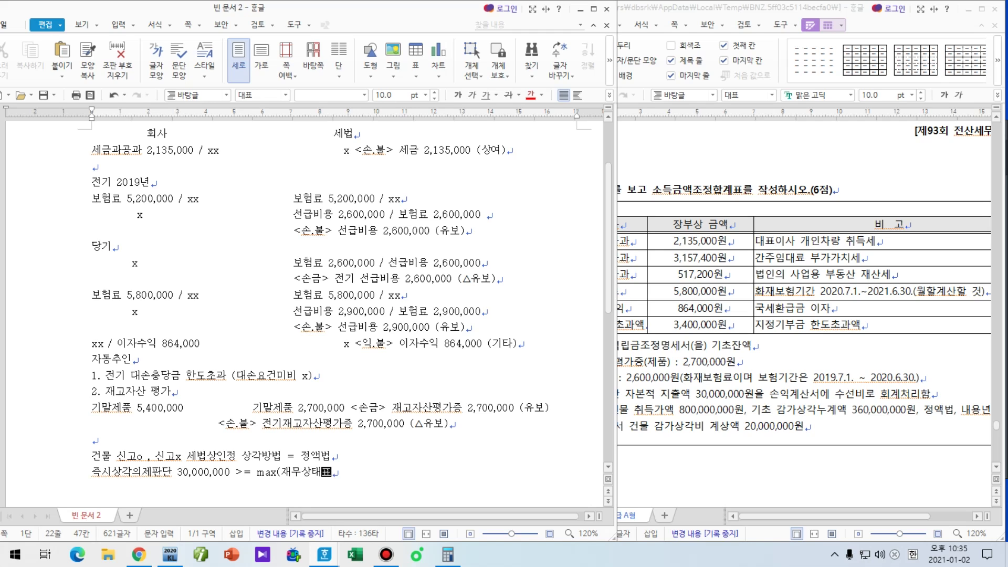
pyautogui.press('BackSpace')
pyautogui.press('BackSpace')
pyautogui.press('BackSpace')
pyautogui.press('BackSpace')
pyautogui.press('BackSpace')
pyautogui.press('BackSpace')
pyautogui.press('BackSpace')
pyautogui.write('장ㅂ부상 장부금액 x5')
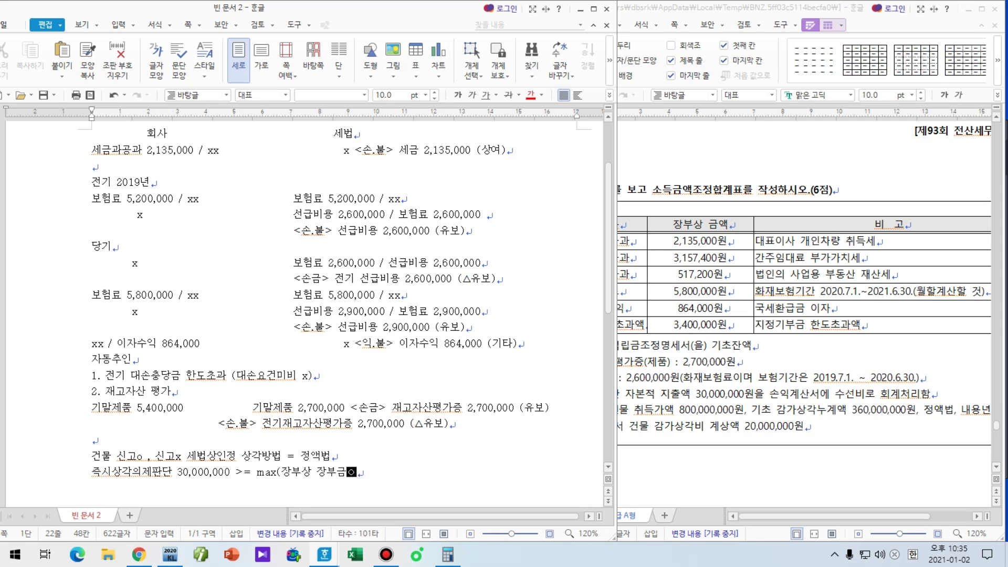
pyautogui.press('BackSpace')
pyautogui.write('5% , 6,00')
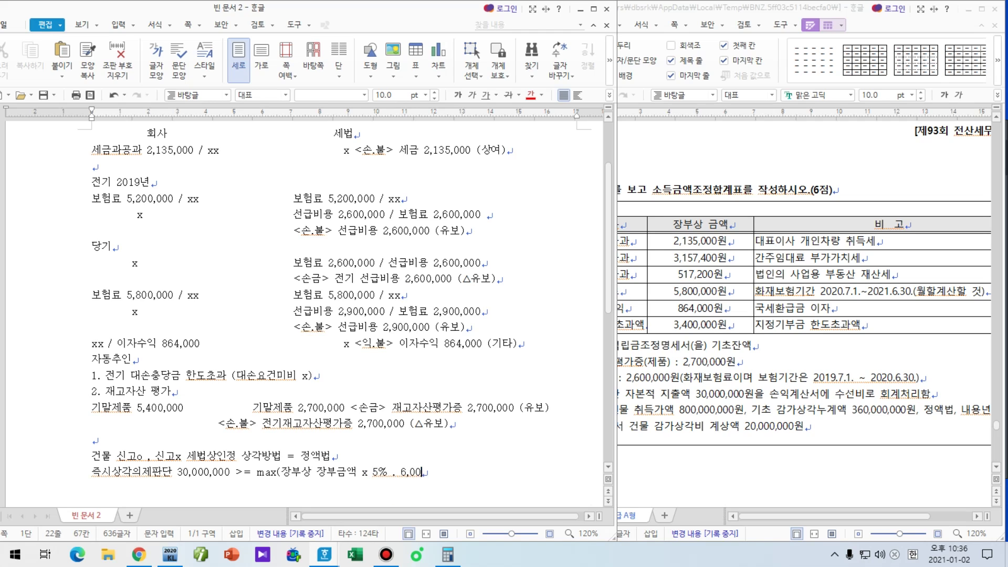
pyautogui.write('0,000)')
# Step: Add an indented line '(800,000,000 - 360,000,000)' beneath the test line
pyautogui.press('Return')
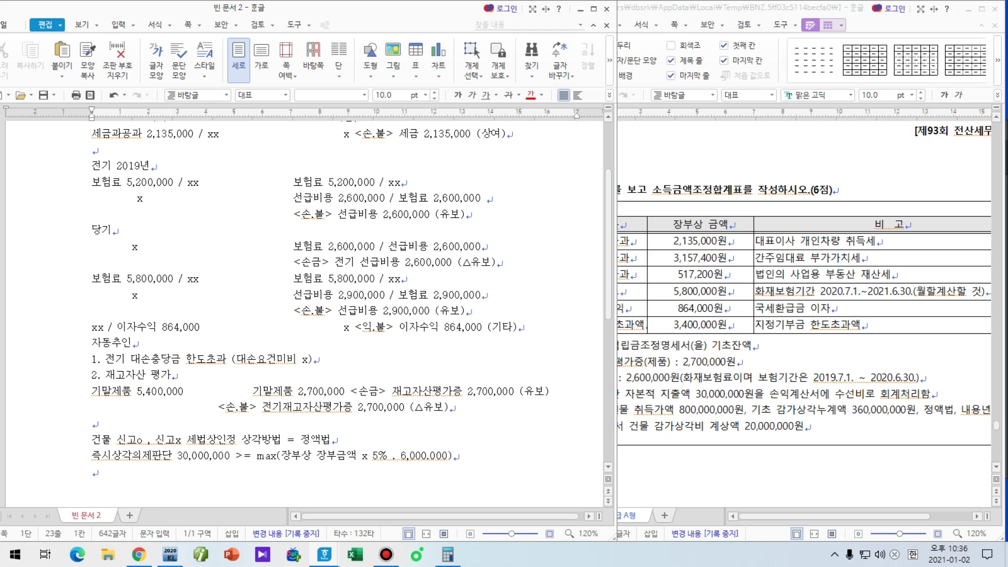
pyautogui.press('Tab')
pyautogui.press('Tab')
pyautogui.press('Tab')
pyautogui.press('Tab')
pyautogui.press('Tab')
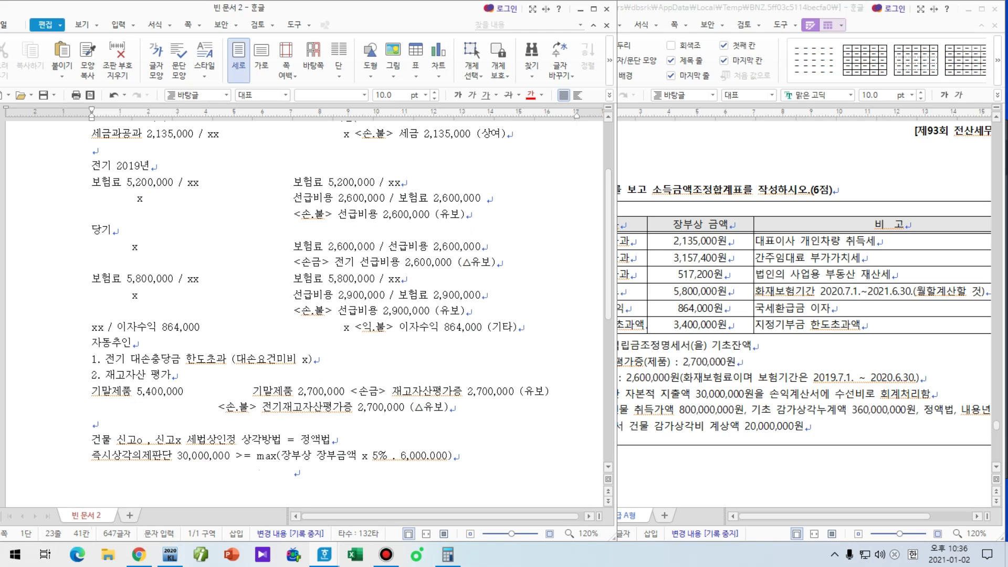
pyautogui.press('BackSpace')
pyautogui.write('(800,000,000 -')
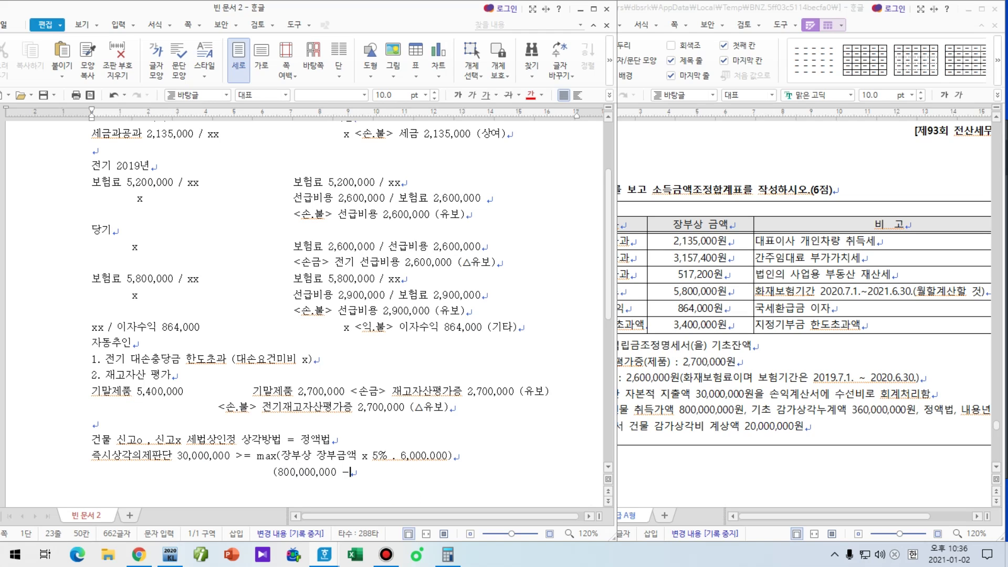
pyautogui.write(' 360,000,000)')
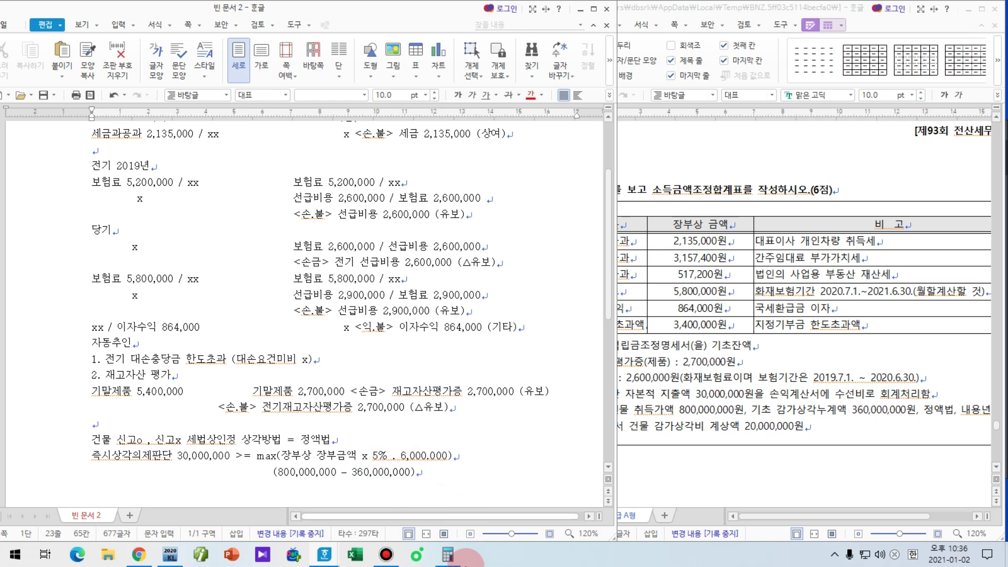
pyautogui.click(447, 554)
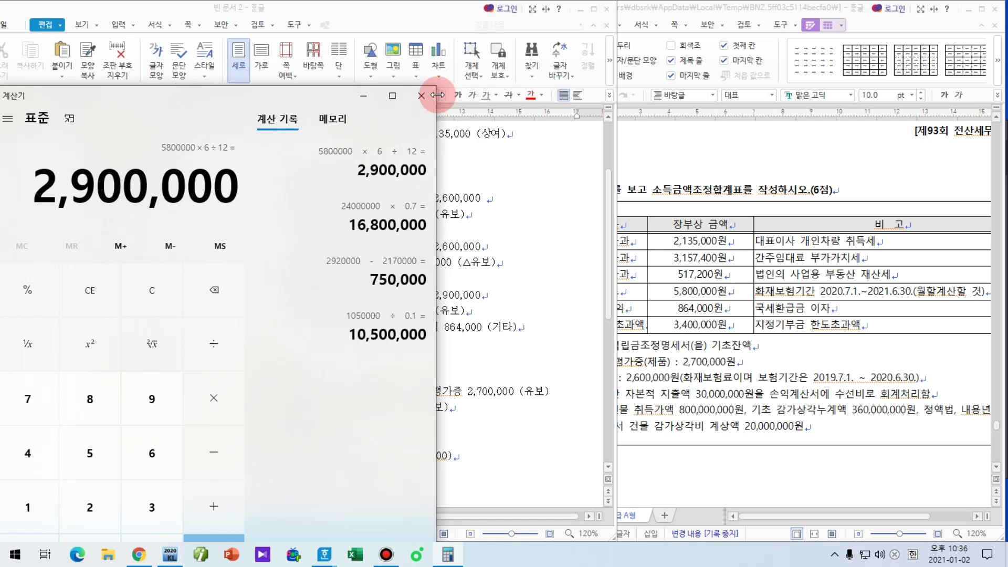
# Step: Shrink the calculator, move it right, and compute (800,000,000 − 360,000,000) × 0.05 = 22,000,000
pyautogui.moveTo(436, 89); pyautogui.dragTo(238, 157)
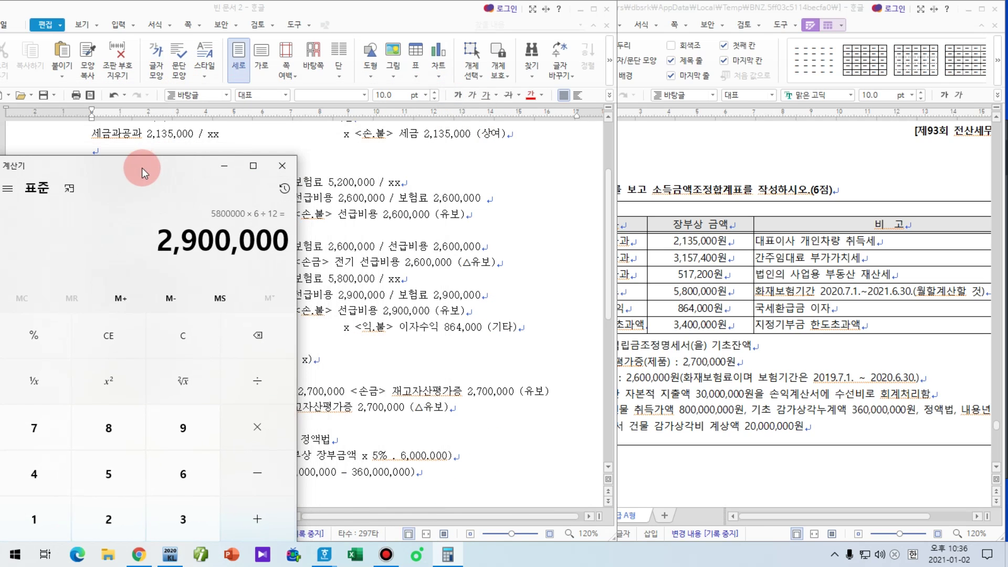
pyautogui.moveTo(140, 168); pyautogui.dragTo(769, 34)
pyautogui.moveTo(752, 76); pyautogui.dragTo(758, 76)
pyautogui.write('8')
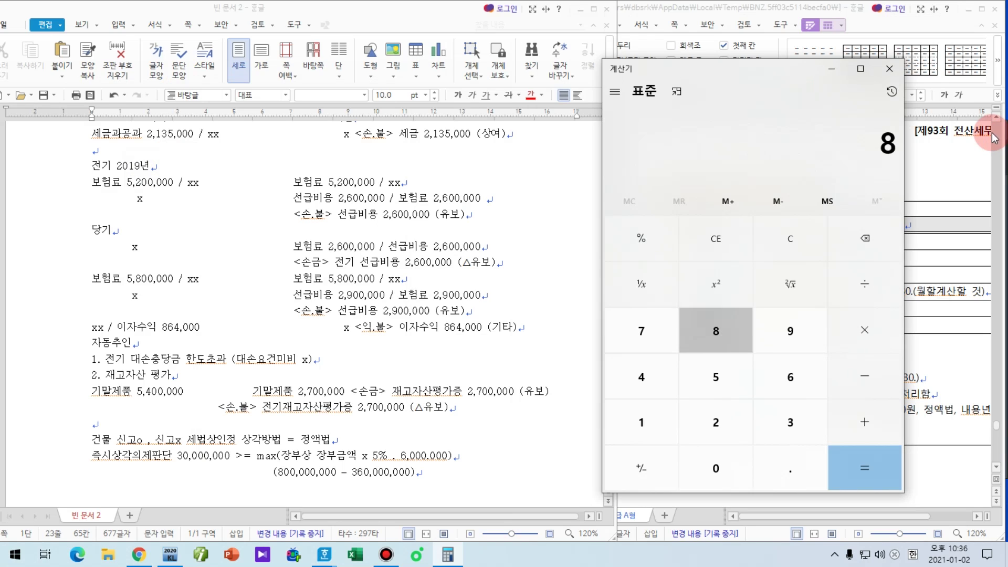
pyautogui.write('000')
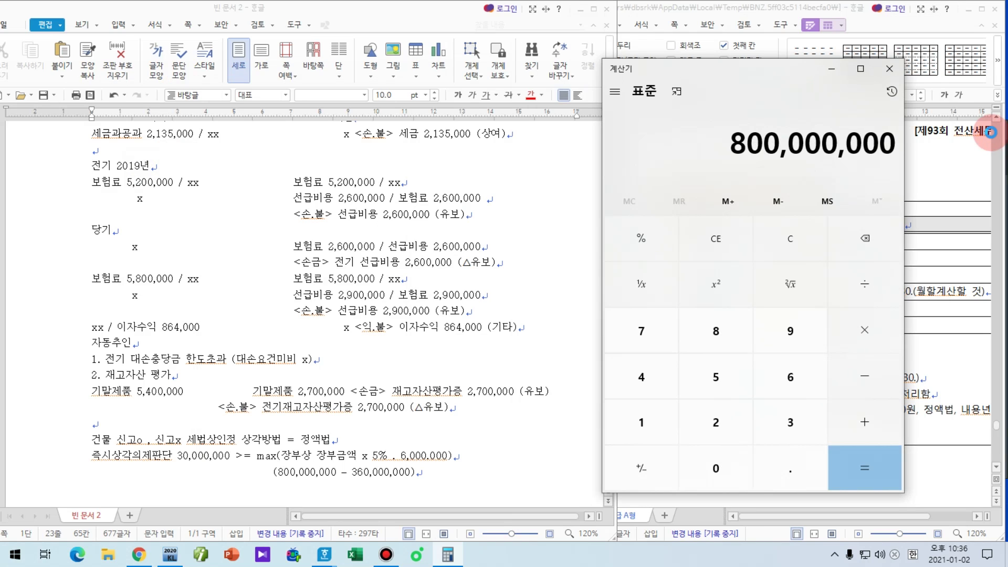
pyautogui.write('00000-36000000')
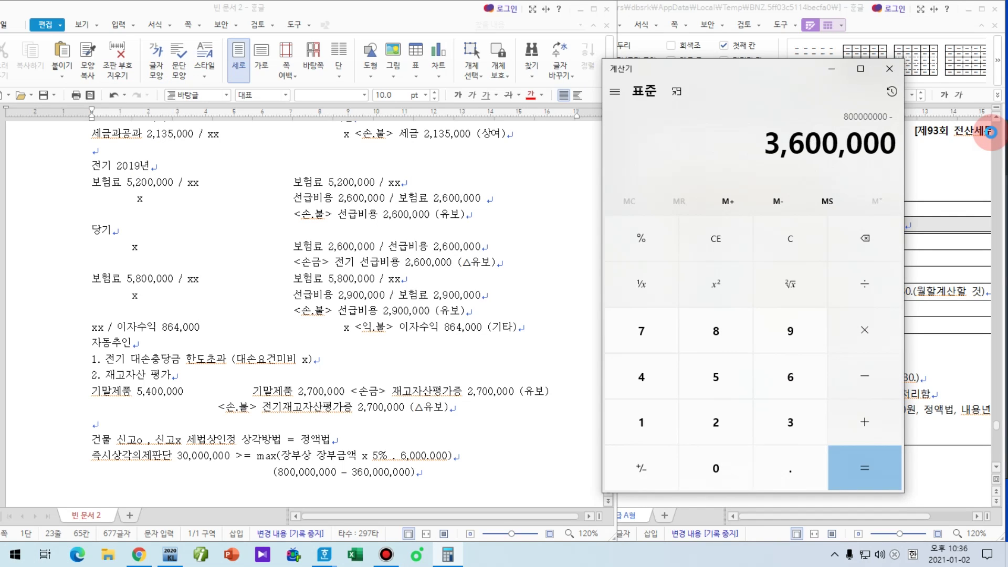
pyautogui.write('0*0.05=')
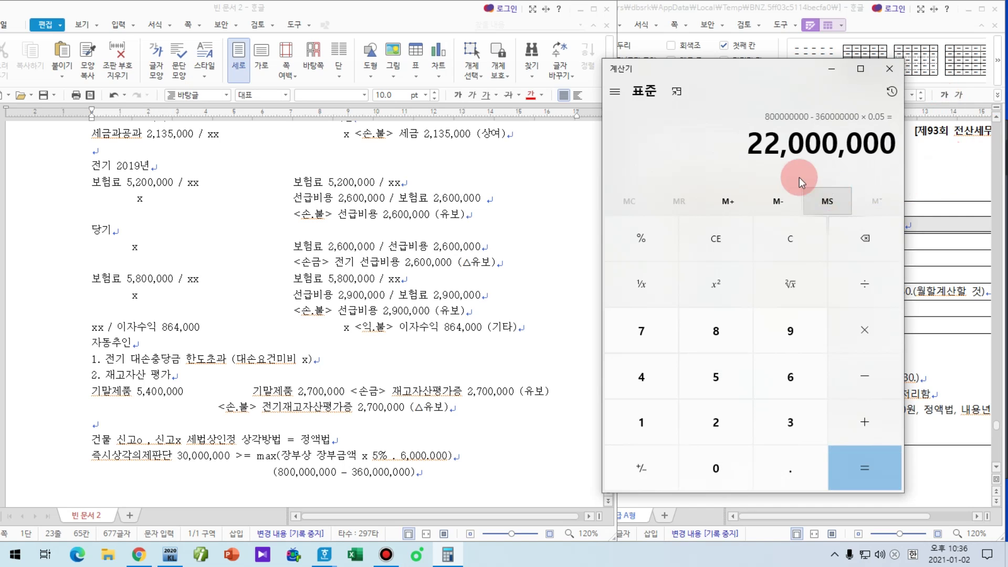
# Step: Underline the 22,000,000 result and the 30,000,000 repair cost with the screen pen, then clear
pyautogui.moveTo(741, 164); pyautogui.dragTo(931, 165)
pyautogui.moveTo(430, 397); pyautogui.dragTo(549, 394)
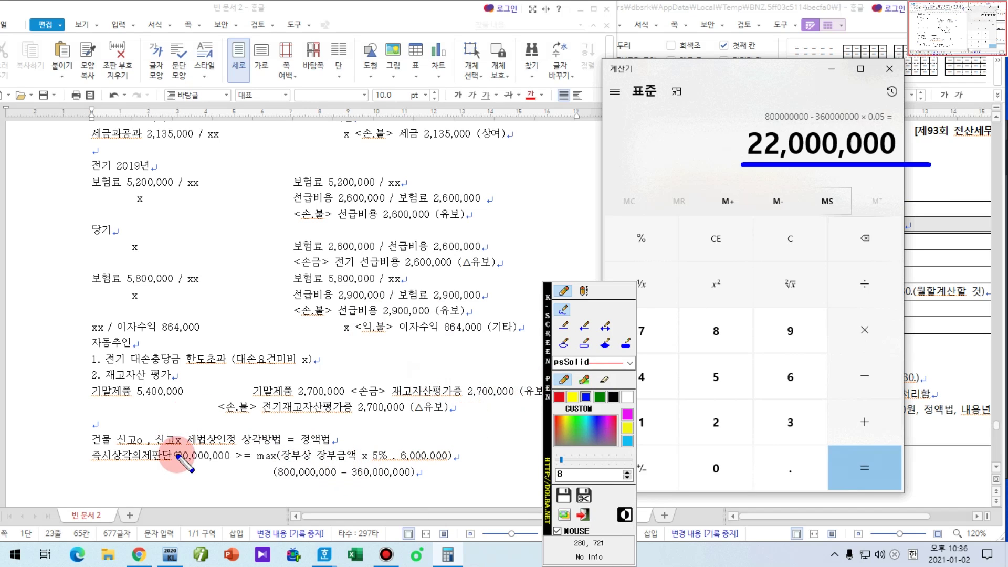
pyautogui.moveTo(177, 467); pyautogui.dragTo(228, 467)
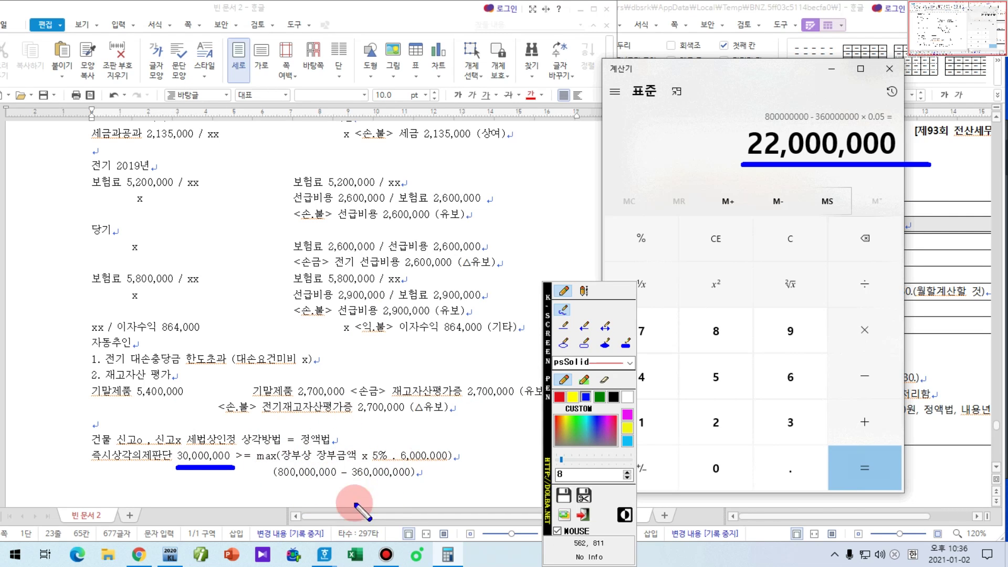
pyautogui.press('Escape')
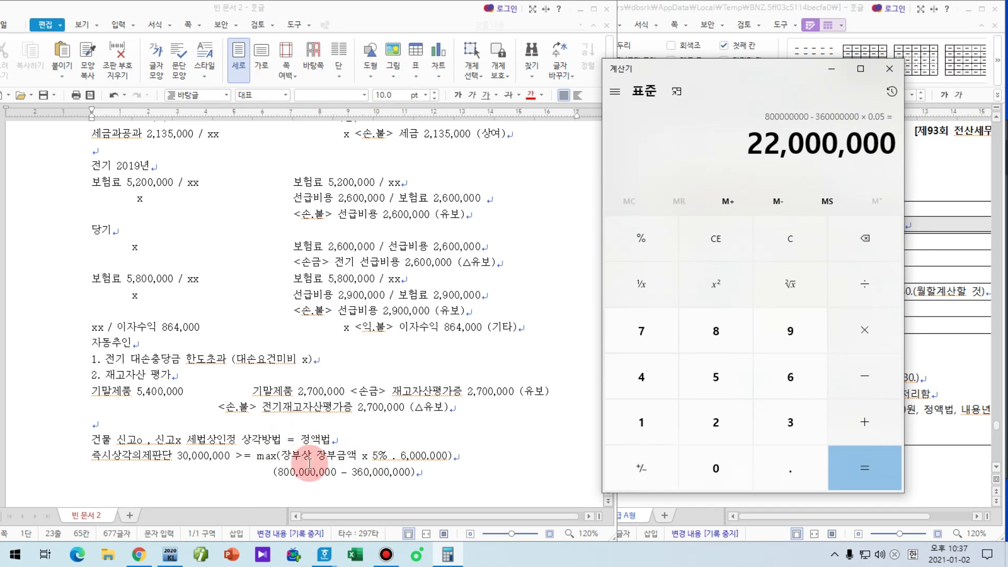
# Step: Add entries '수선비 30,000,000 / xx' and '감.비 20,000,000 / 감누 20,000,000' to the building note
pyautogui.click(494, 472)
pyautogui.press('Return')
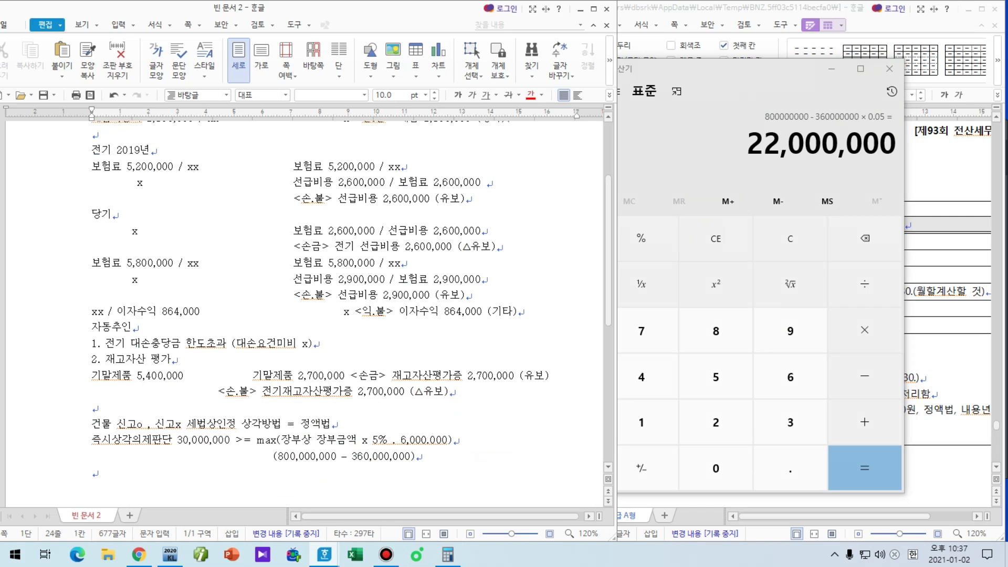
pyautogui.write('수선비 30,000,000')
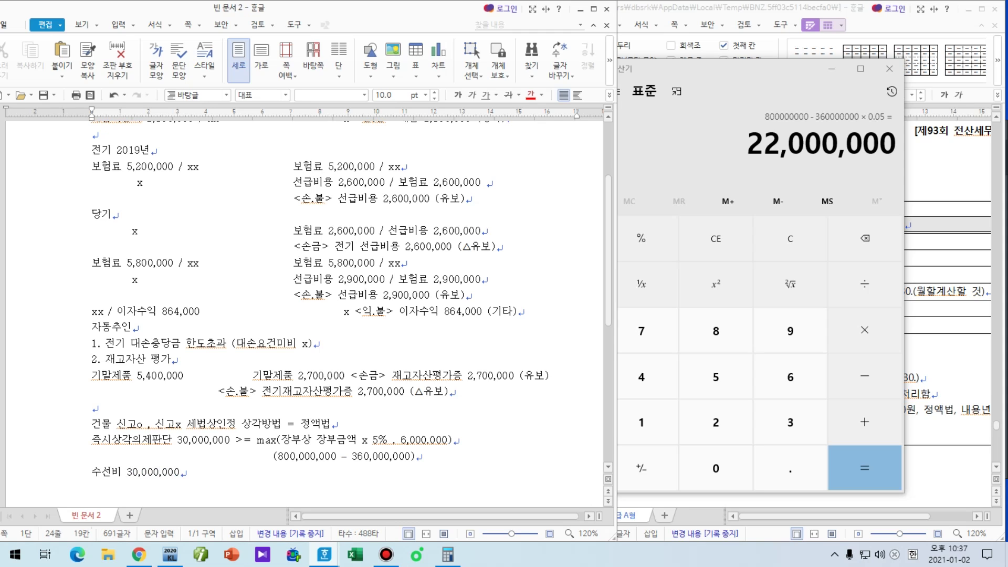
pyautogui.write(' / xx')
pyautogui.press('Return')
pyautogui.write('감')
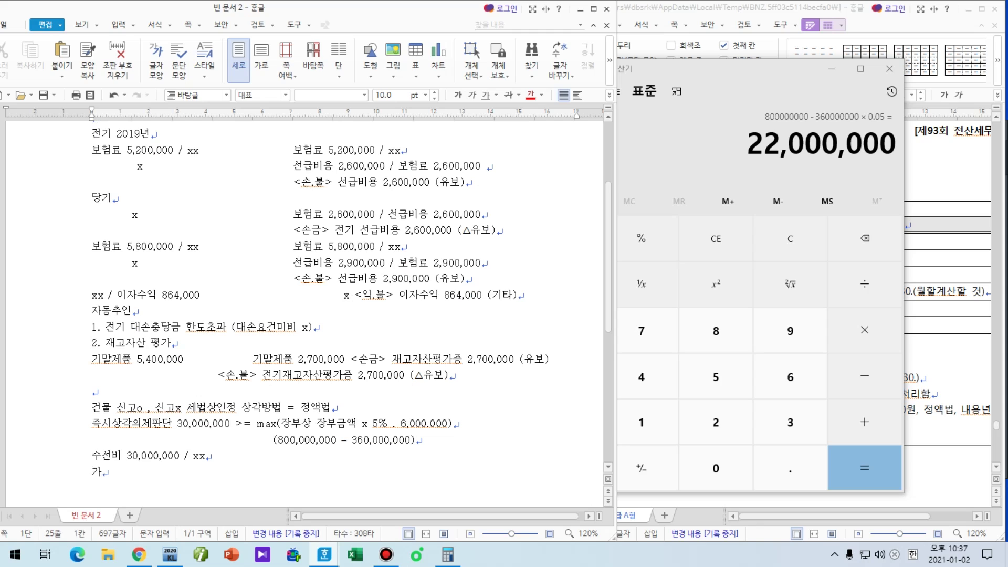
pyautogui.write('가')
pyautogui.press('BackSpace')
pyautogui.press('BackSpace')
pyautogui.write('.비')
pyautogui.click(831, 69)
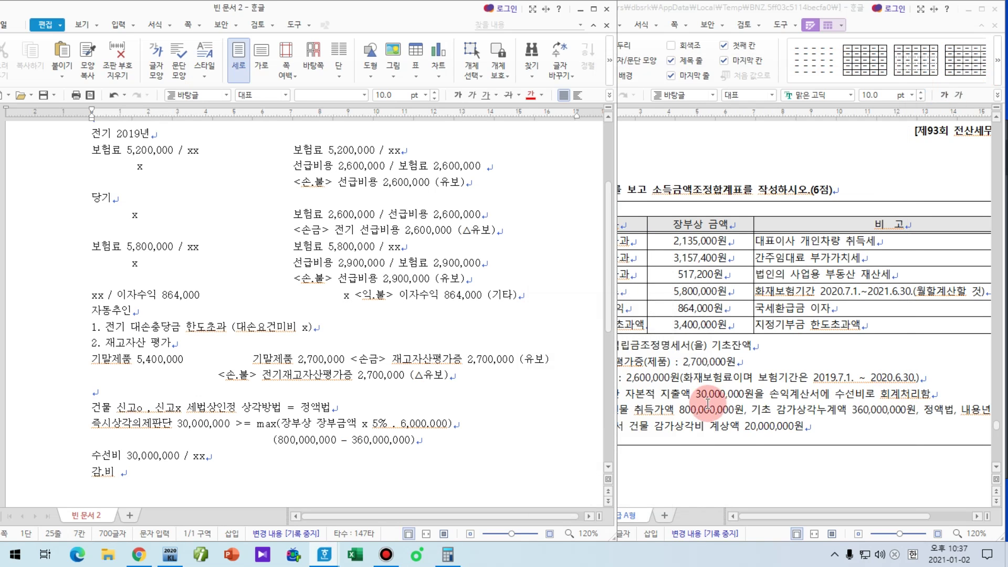
pyautogui.write('2')
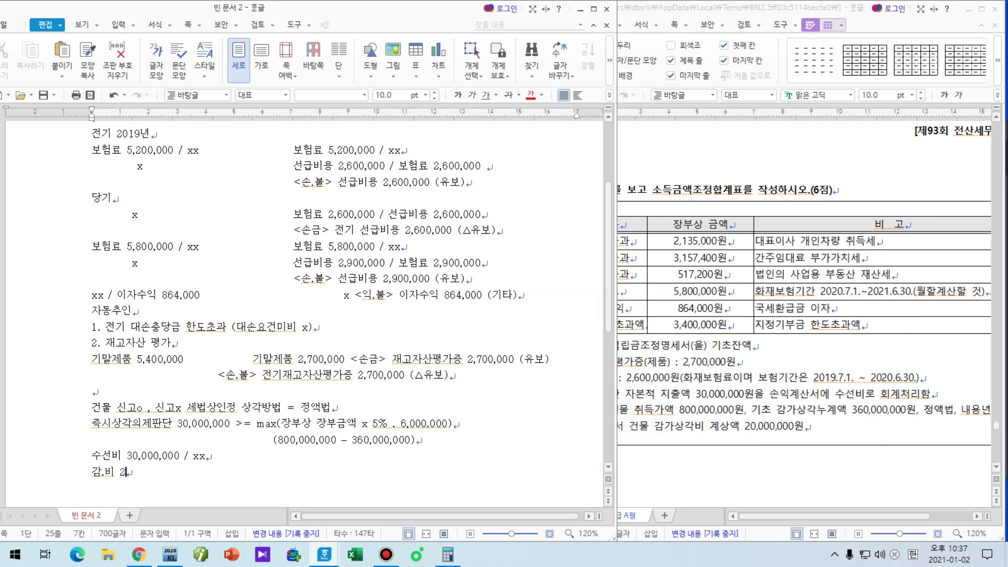
pyautogui.write('0,000,000 /')
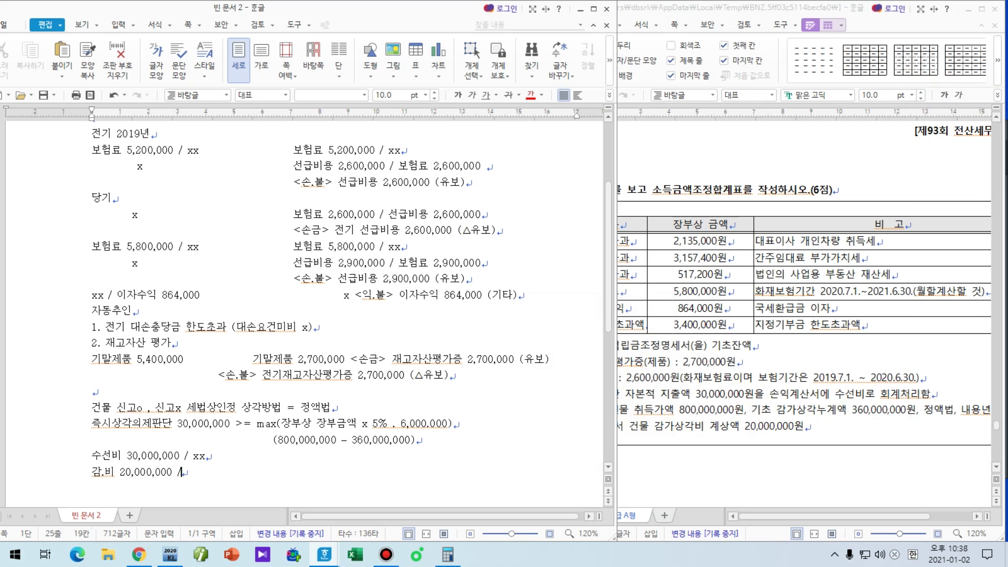
pyautogui.write(' ㄱ감누 20,000,000')
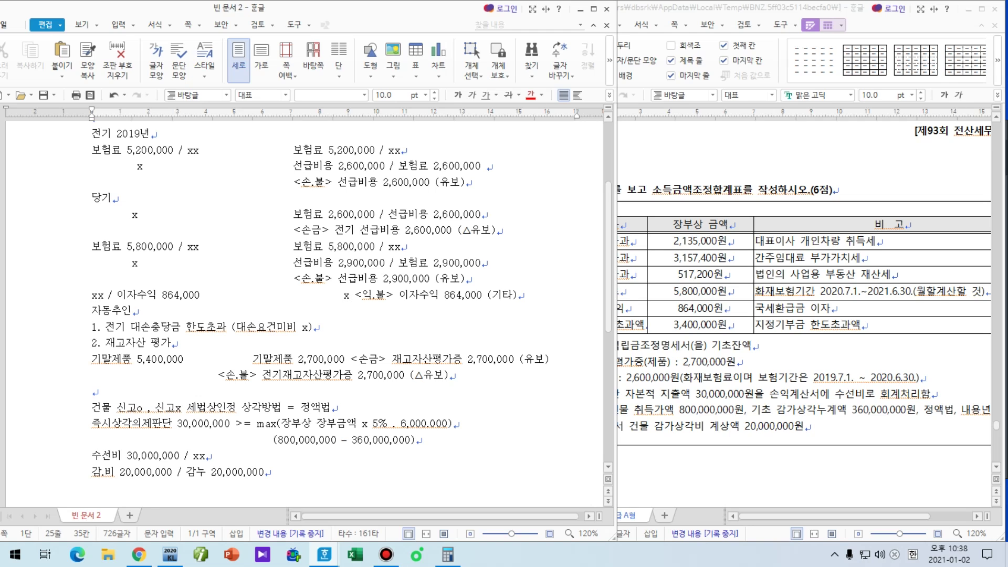
# Step: Add the total line '=감.비 50,000,000' below the depreciation entry
pyautogui.press('Return')
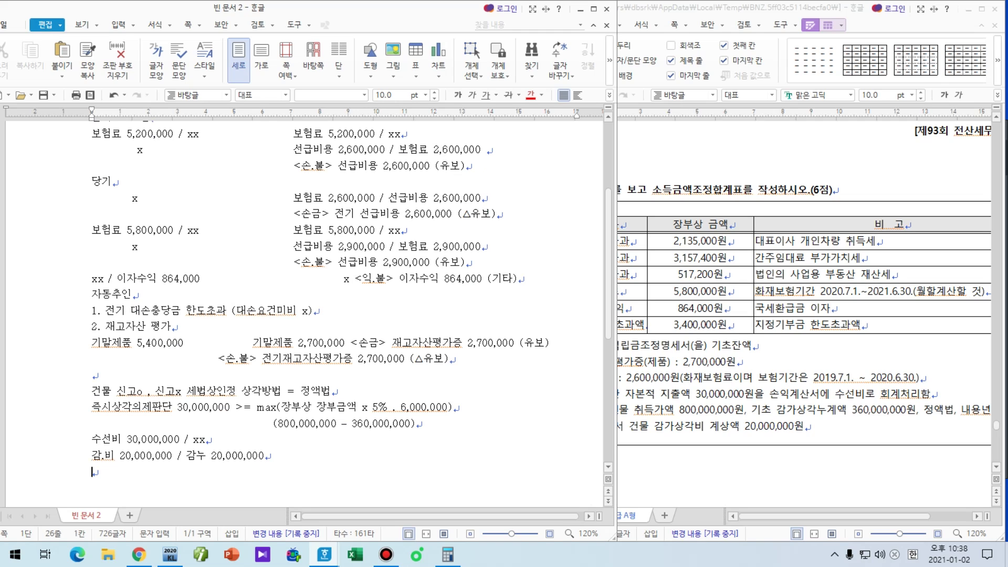
pyautogui.press('Hangul')
pyautogui.write('=')
pyautogui.write('ㄱ')
pyautogui.write('.')
pyautogui.write('비 50,00')
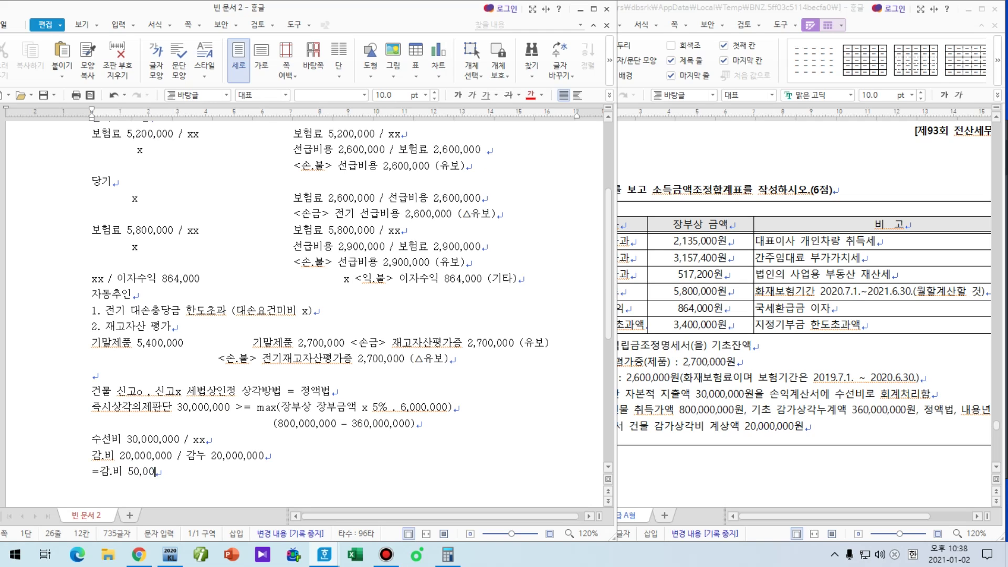
pyautogui.write('0,000')
pyautogui.press('Hangul')
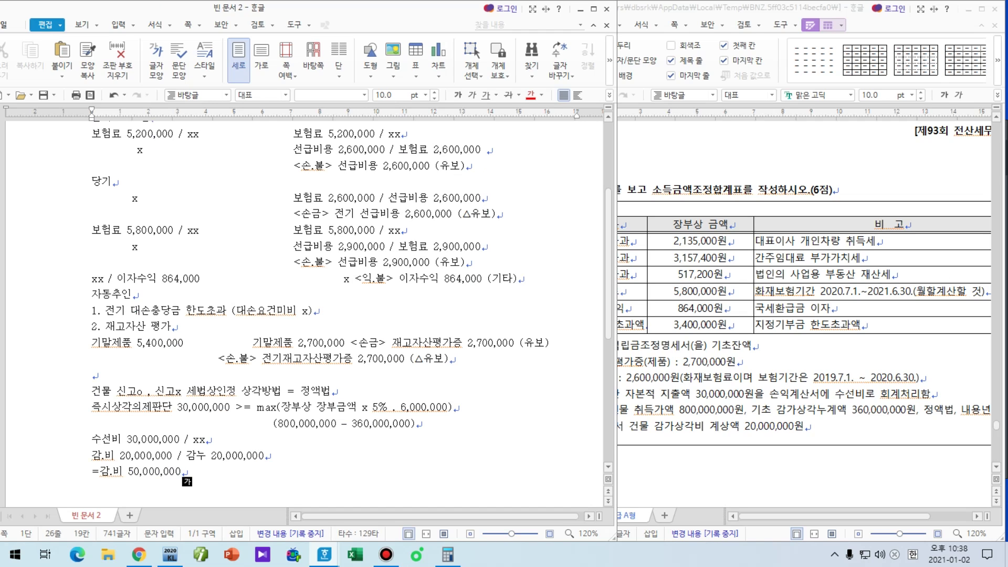
pyautogui.click(715, 424)
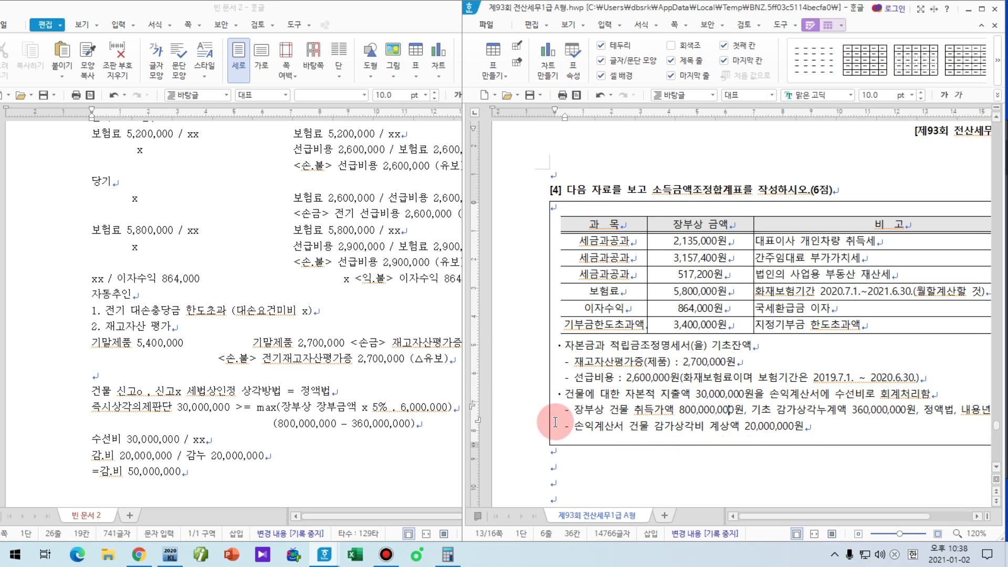
# Step: Beside the 수선비 entry, type '감가 : (800,000,000 - 0) / 40 =' using the question's 40-year life
pyautogui.click(284, 444)
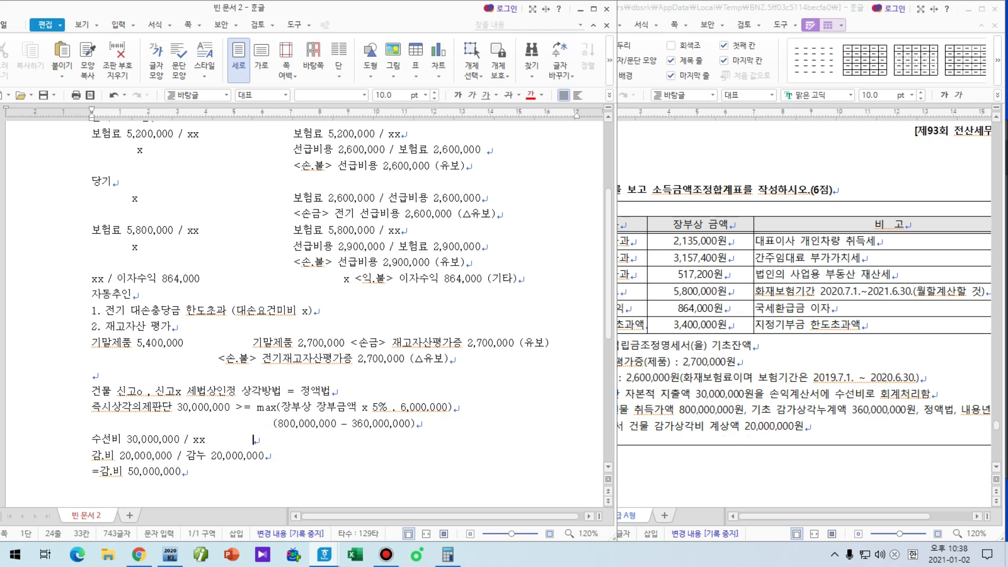
pyautogui.press('Tab')
pyautogui.write('감가 ')
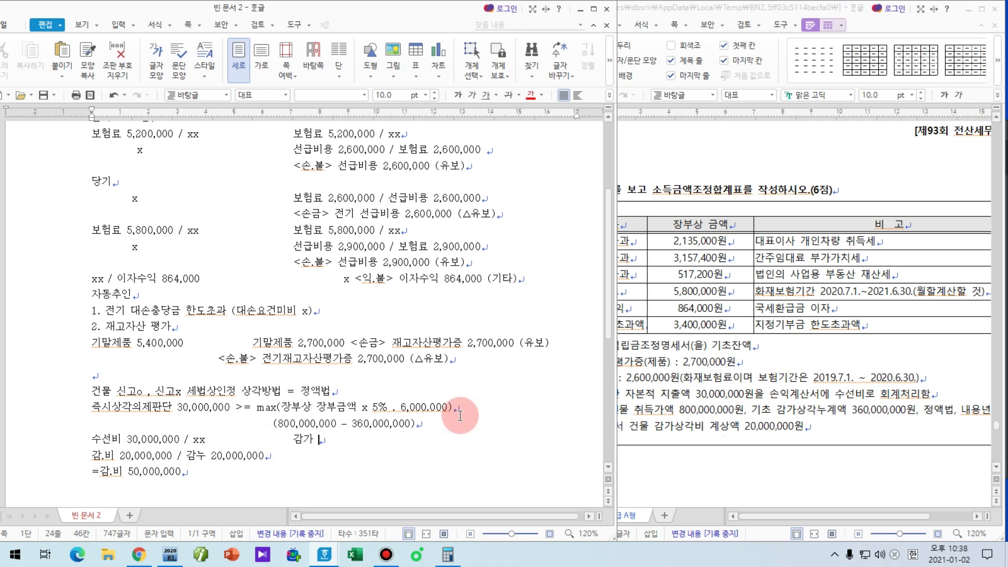
pyautogui.write(': 80')
pyautogui.press('BackSpace')
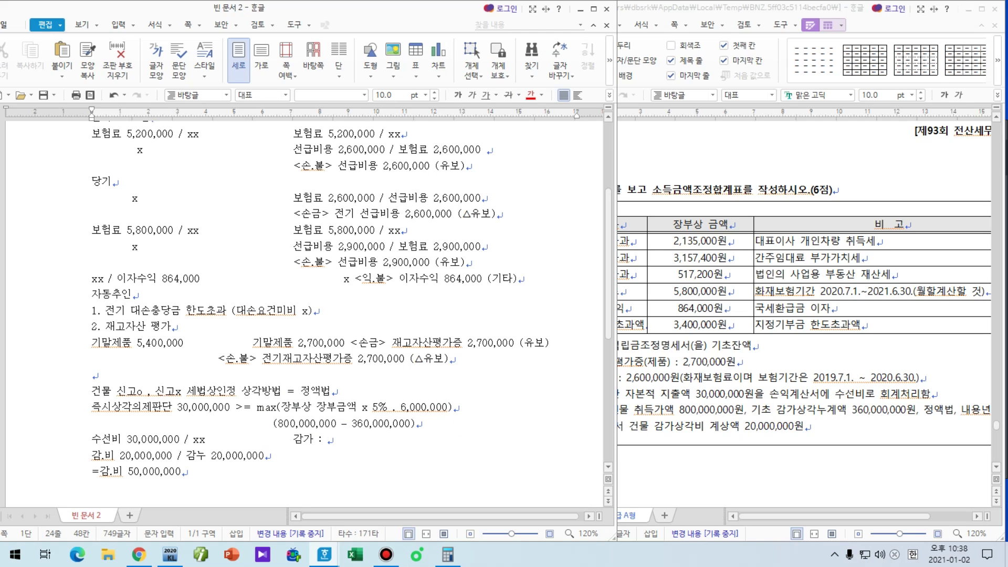
pyautogui.write('(800,000,000 -')
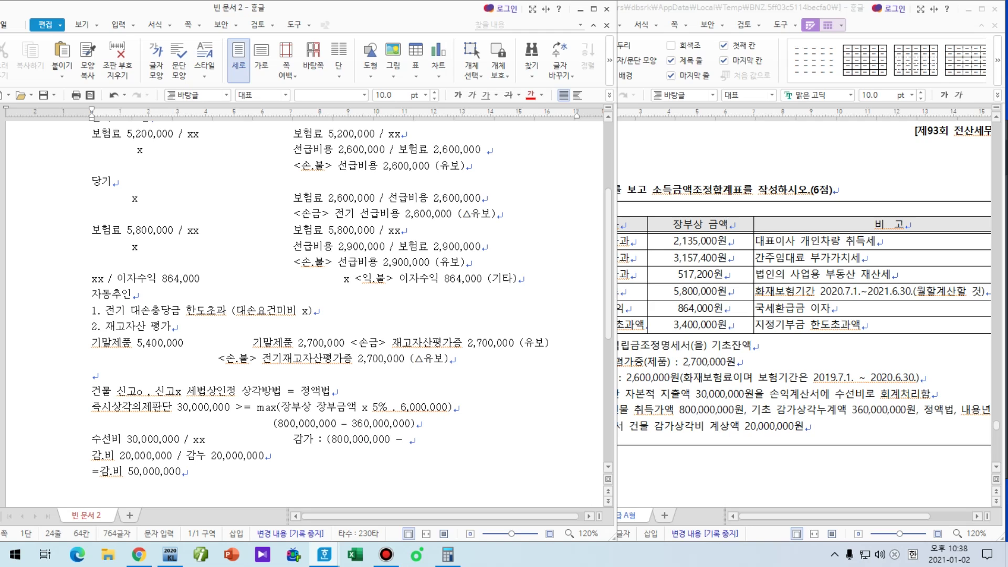
pyautogui.write('0) /')
pyautogui.click(926, 518)
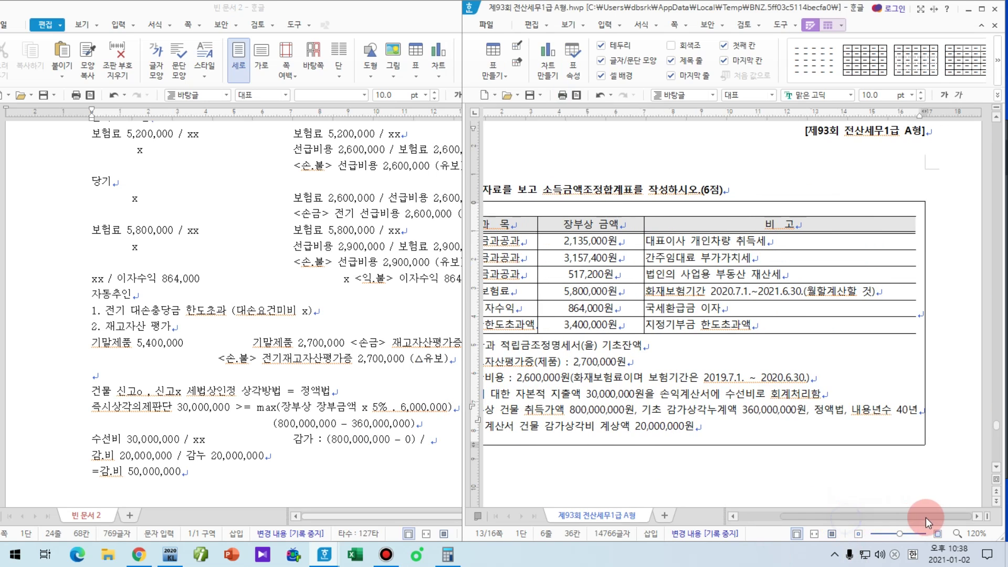
pyautogui.hotkey('alt', 'Tab')
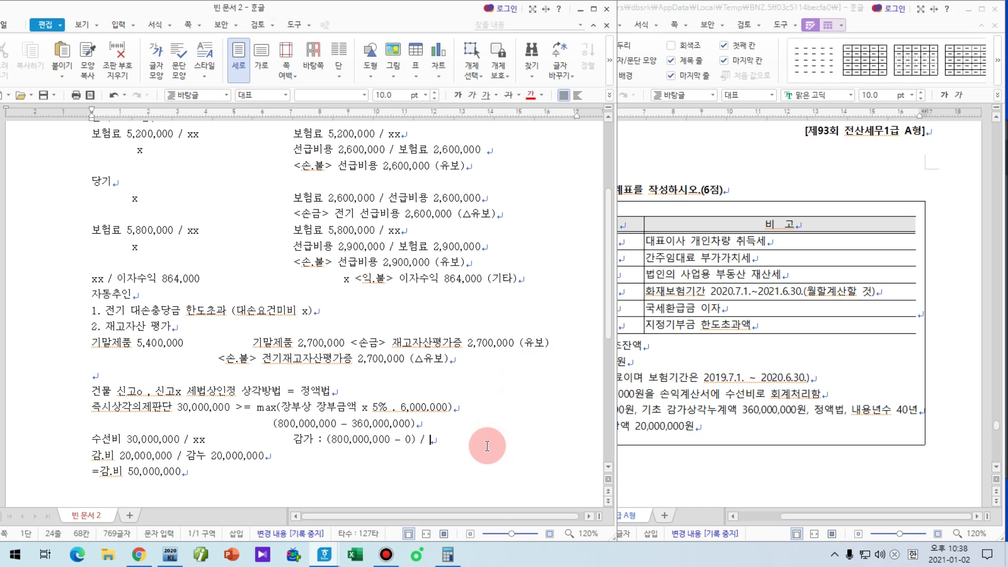
pyautogui.write('40 =')
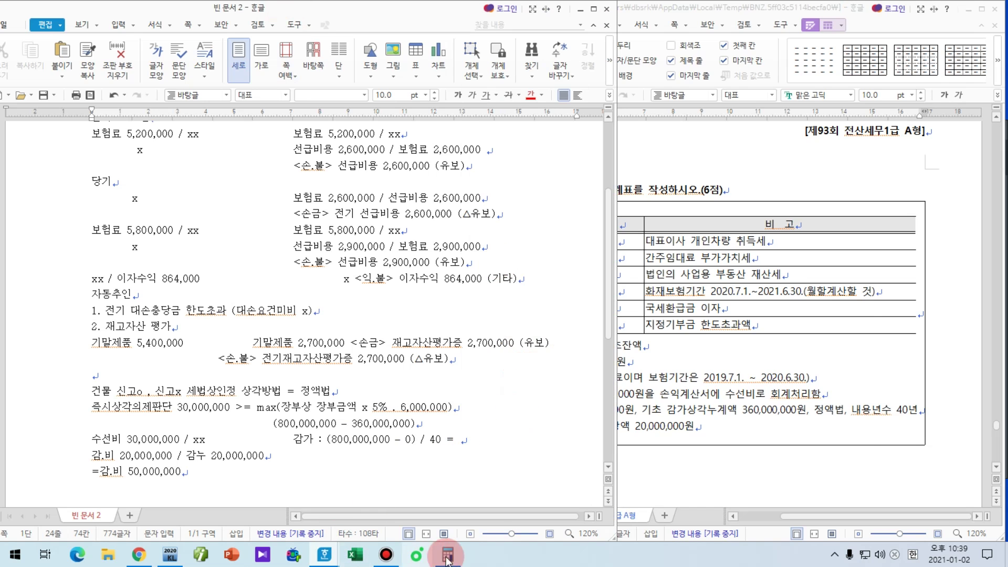
# Step: Compute 800,000,000 / 40, enter 20,000,000 as the result, and insert '+ 30,000,000' after 800,000,000
pyautogui.click(447, 558)
pyautogui.write('8000')
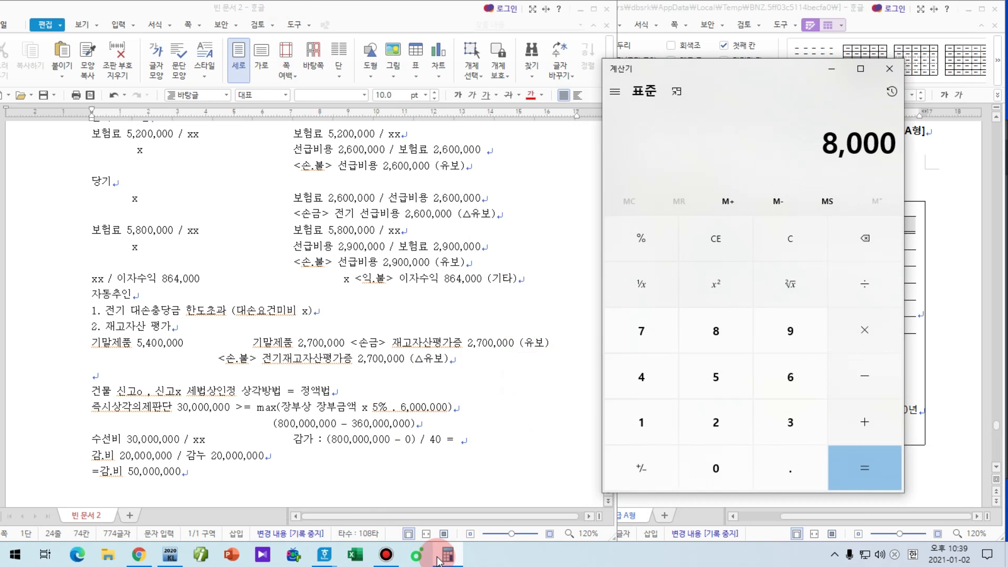
pyautogui.write('00000/40=')
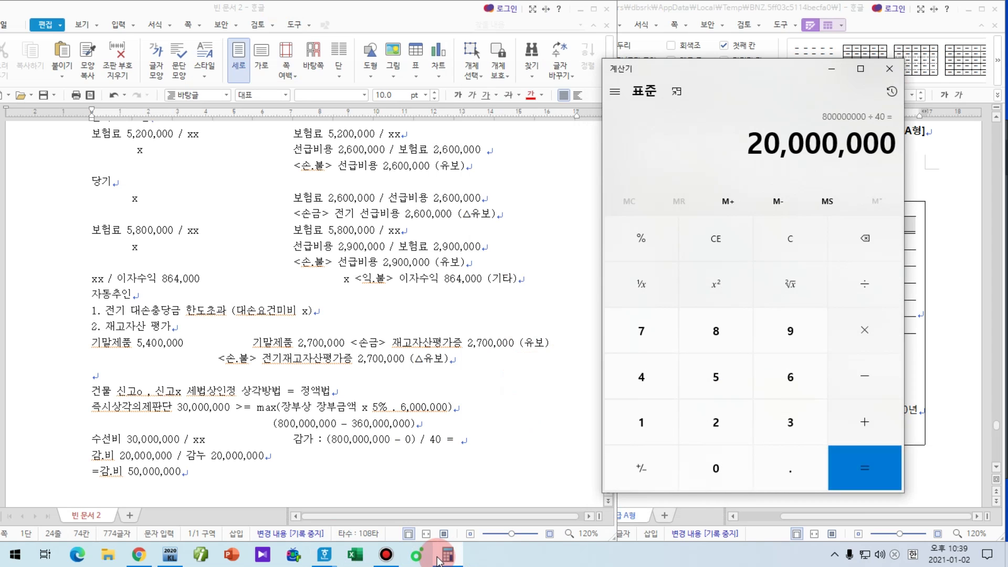
pyautogui.click(489, 440)
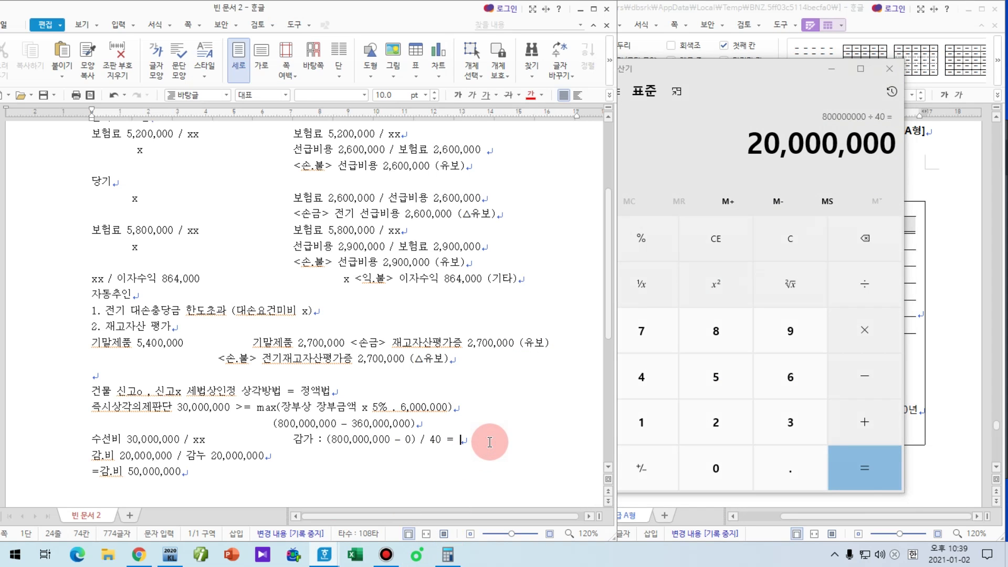
pyautogui.write('20,000,000')
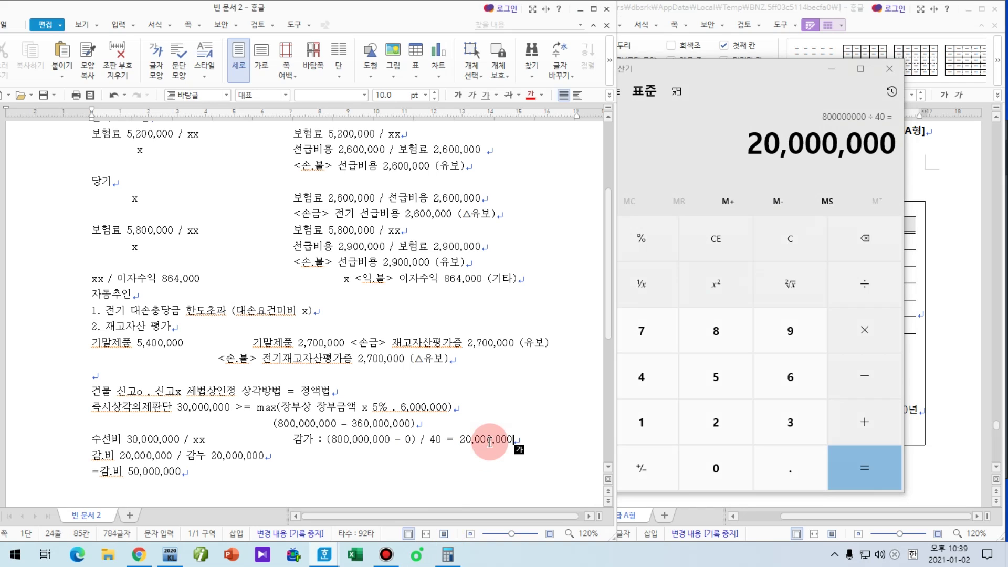
pyautogui.click(394, 439)
pyautogui.write('+ ')
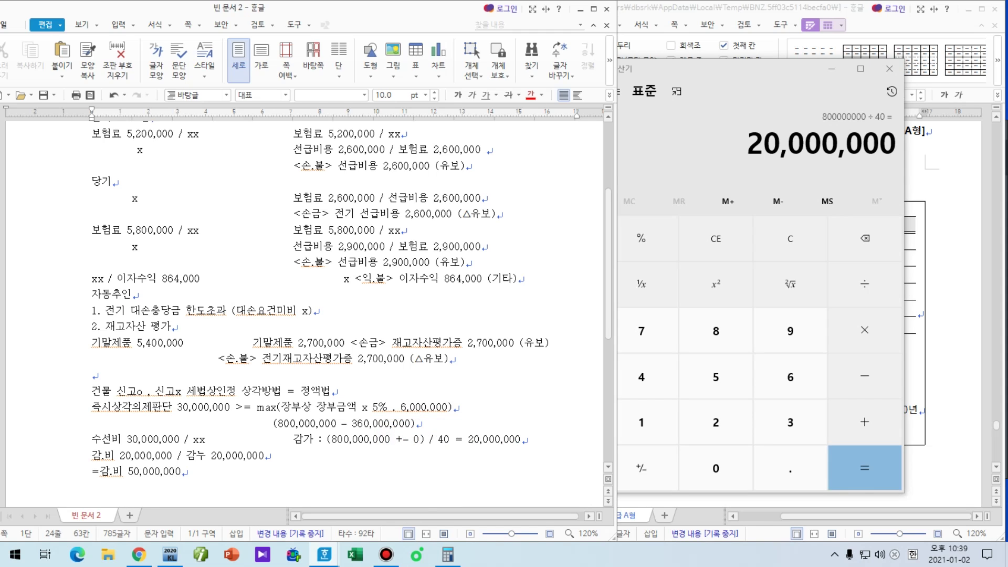
pyautogui.write('30,000,000-')
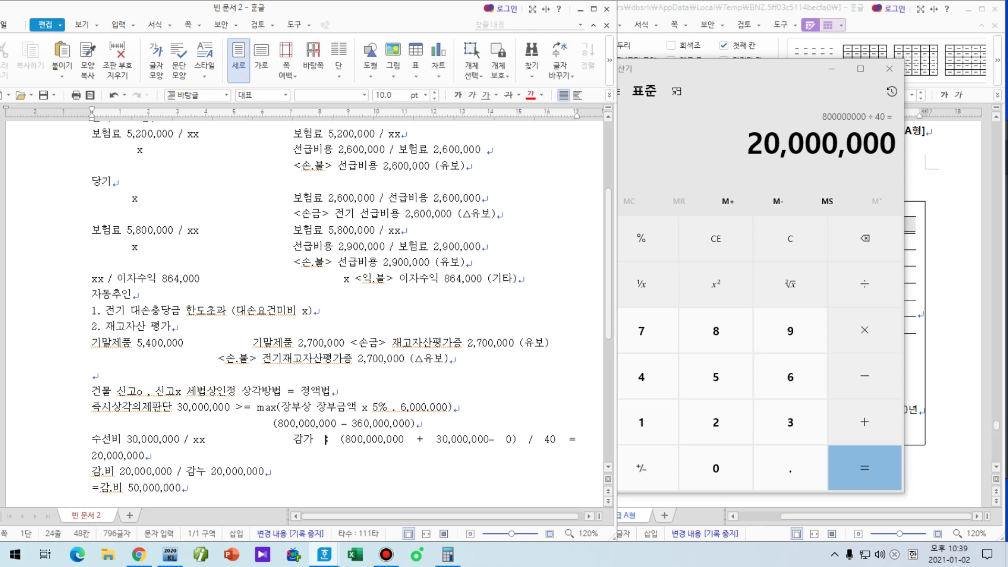
pyautogui.click(254, 439)
pyautogui.press('BackSpace')
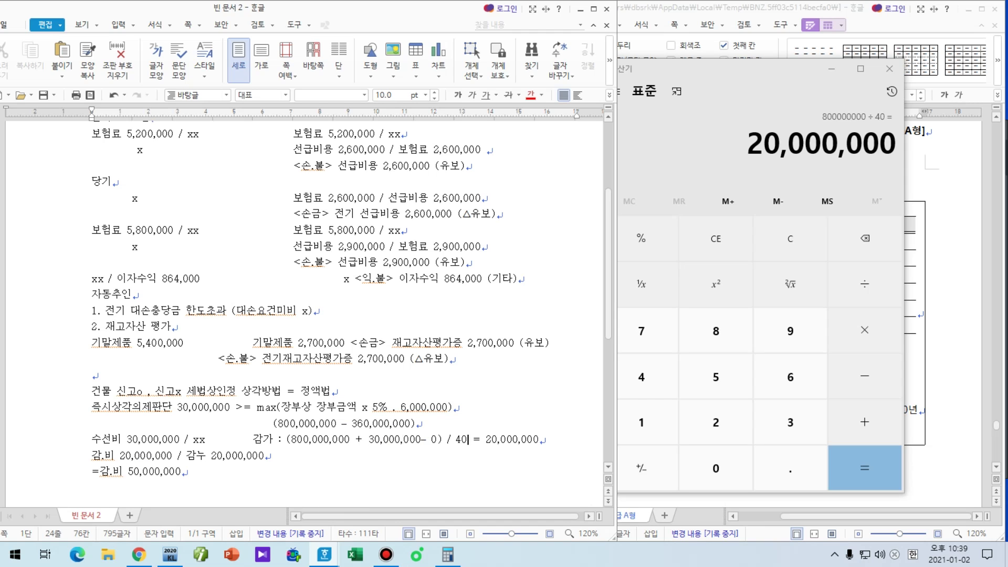
# Step: Recompute (800,000,000 + 30,000,000) / 40 and replace the 20,000,000 result with 20,750,000
pyautogui.click(819, 161)
pyautogui.press('Escape')
pyautogui.write('800000000')
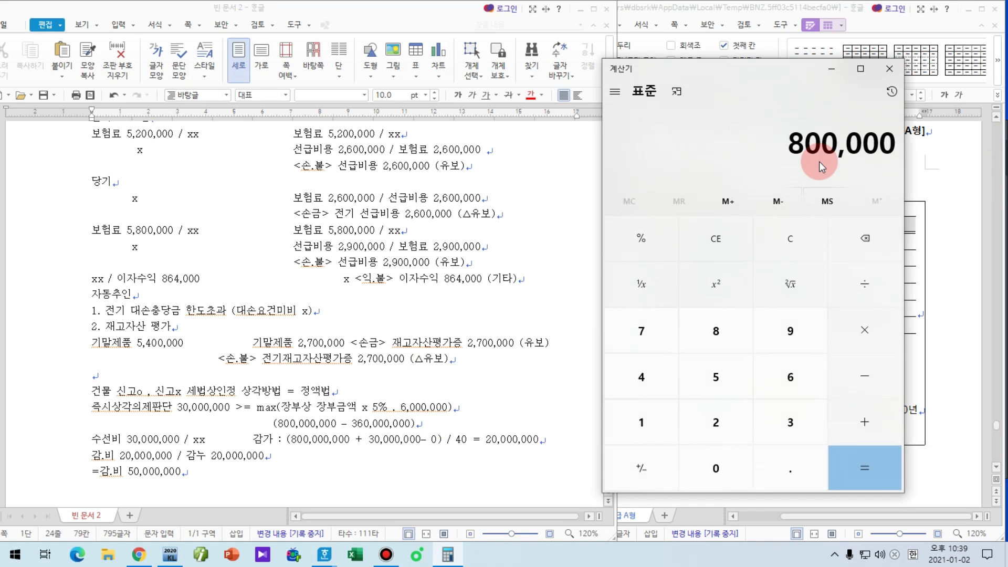
pyautogui.write('+30000000')
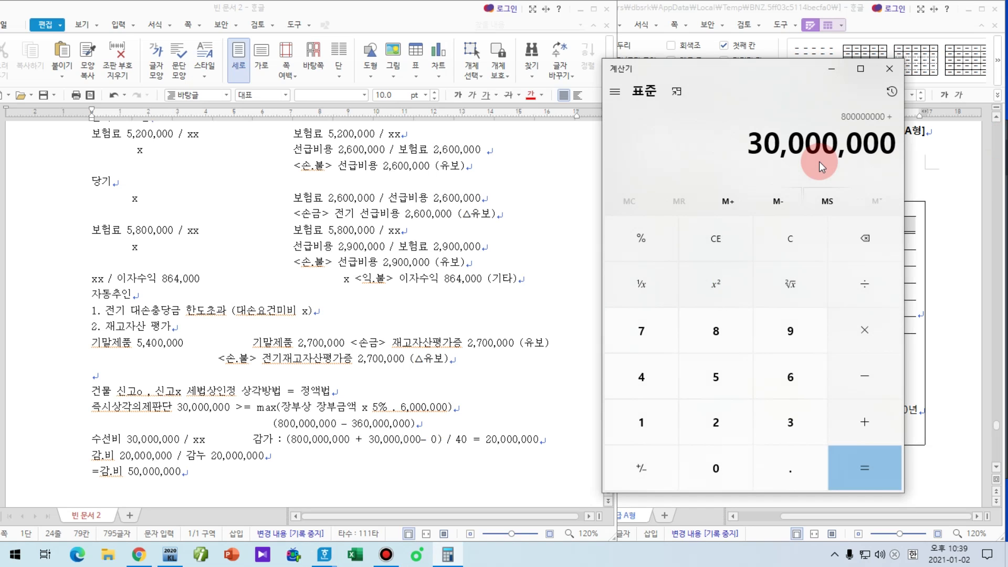
pyautogui.write('/40')
pyautogui.press('Return')
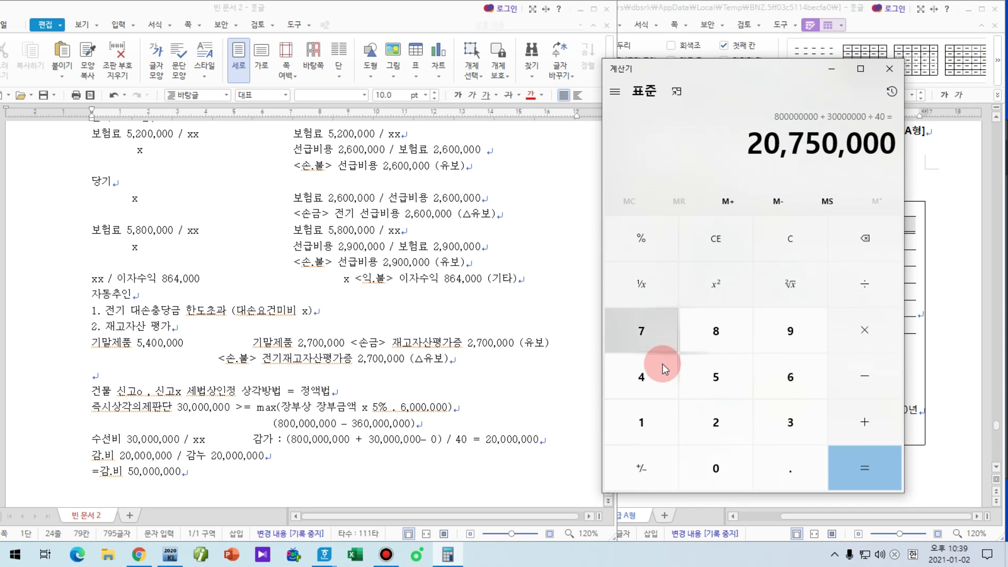
pyautogui.moveTo(487, 439); pyautogui.dragTo(534, 443)
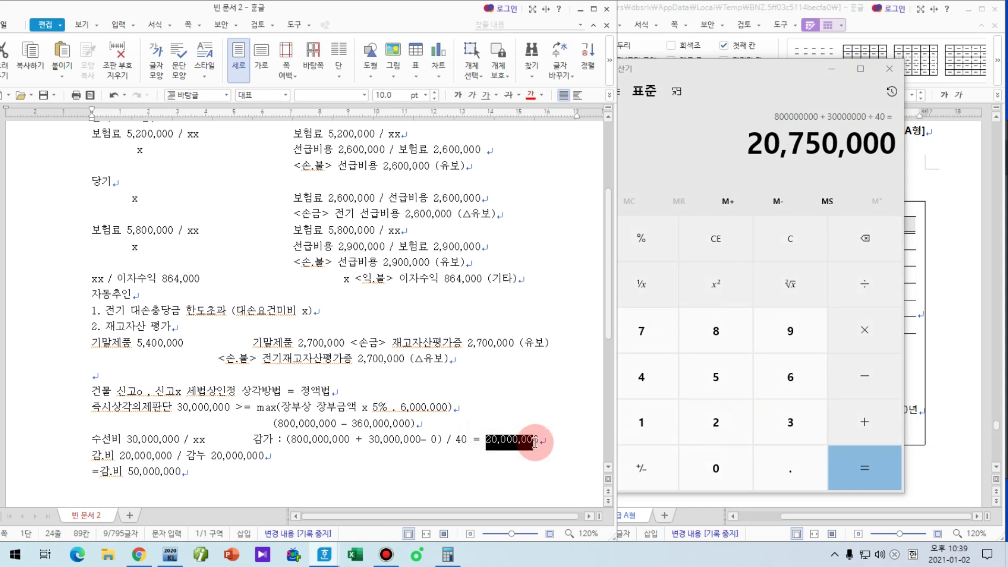
pyautogui.write('20,750,')
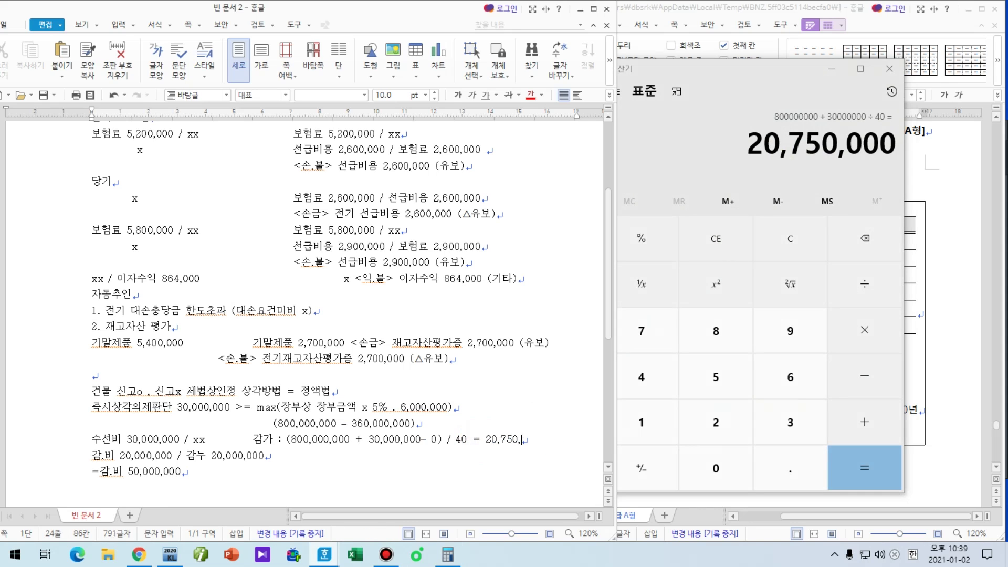
pyautogui.write('000')
# Step: Add the tax-side entry '감.비 20,750,000 / 감누 20,750,000' beside the company entry
pyautogui.press('Tab')
pyautogui.press('Tab')
pyautogui.press('Tab')
pyautogui.press('Tab')
pyautogui.press('Tab')
pyautogui.write('감갓')
pyautogui.press('BackSpace')
pyautogui.press('BackSpace')
pyautogui.press('BackSpace')
pyautogui.write('.비 ')
pyautogui.write('2,')
pyautogui.write('75')
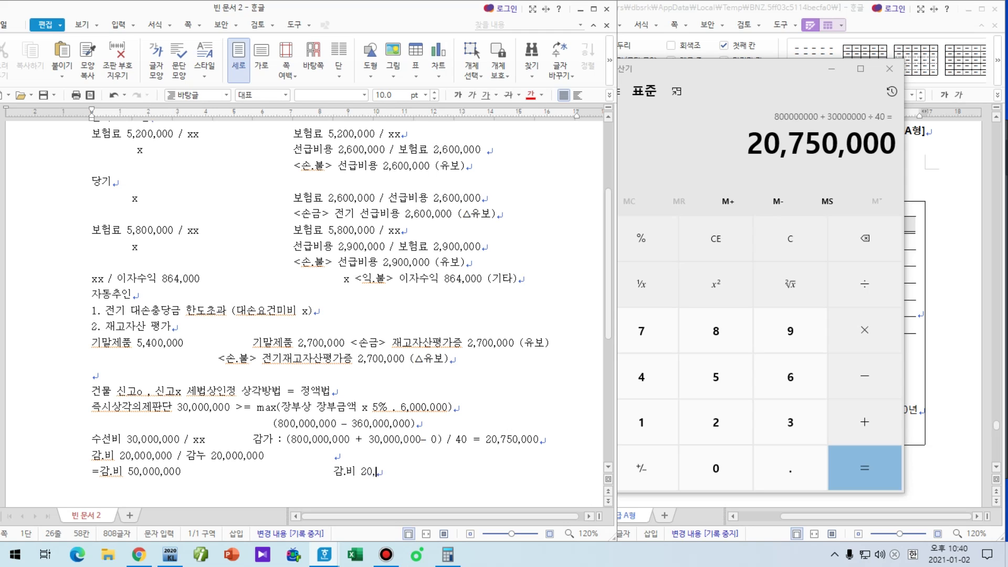
pyautogui.write('750,000 /감누 20,')
pyautogui.scroll(-6, 305, 310)
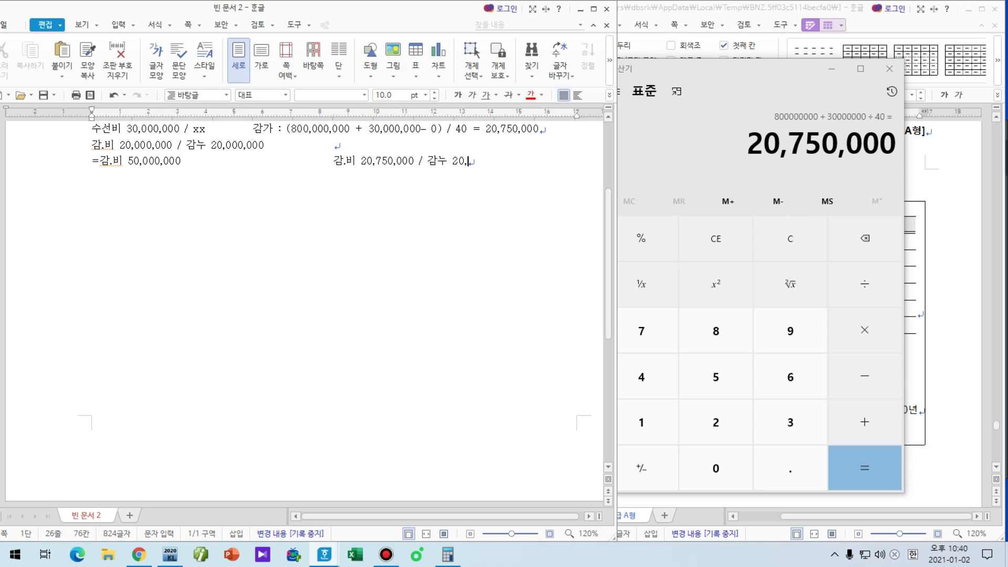
pyautogui.write('4')
pyautogui.press('BackSpace')
pyautogui.write('75')
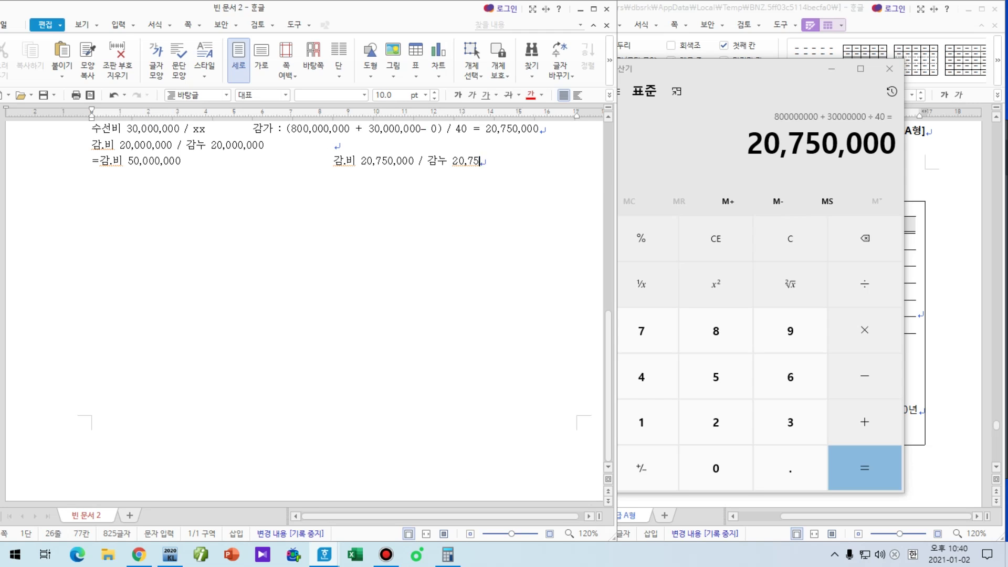
pyautogui.write('0,000')
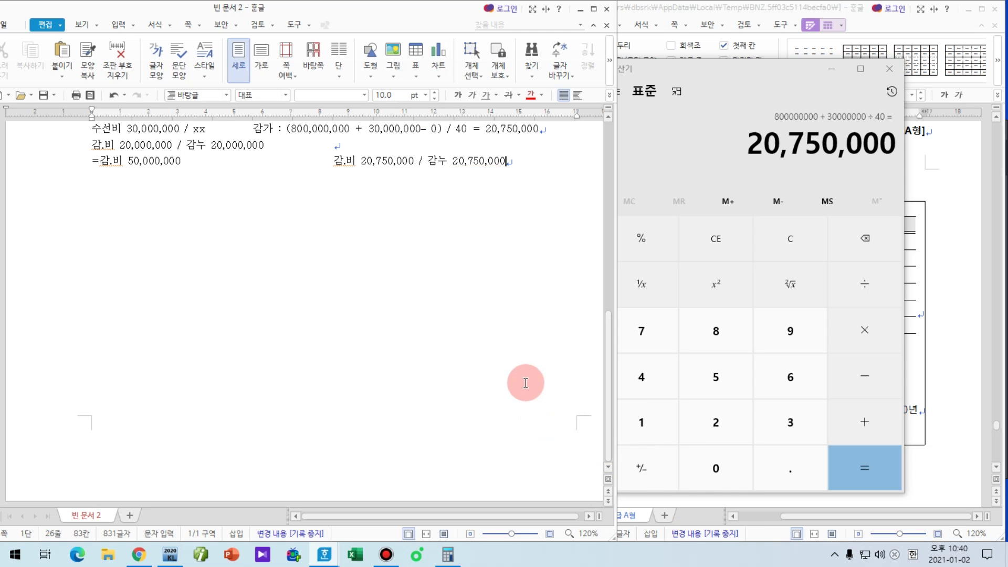
pyautogui.scroll(3, 532, 383)
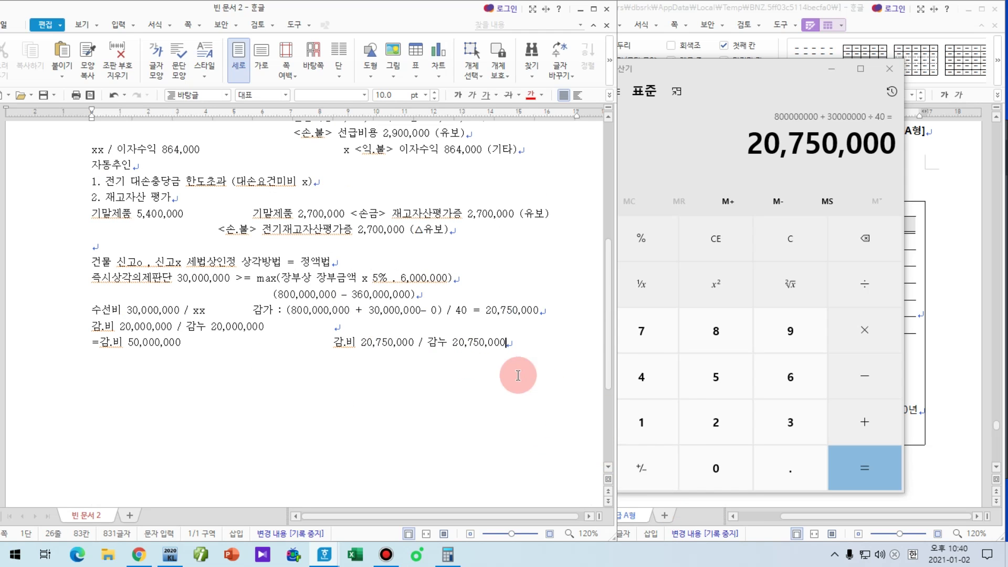
pyautogui.press('F9')
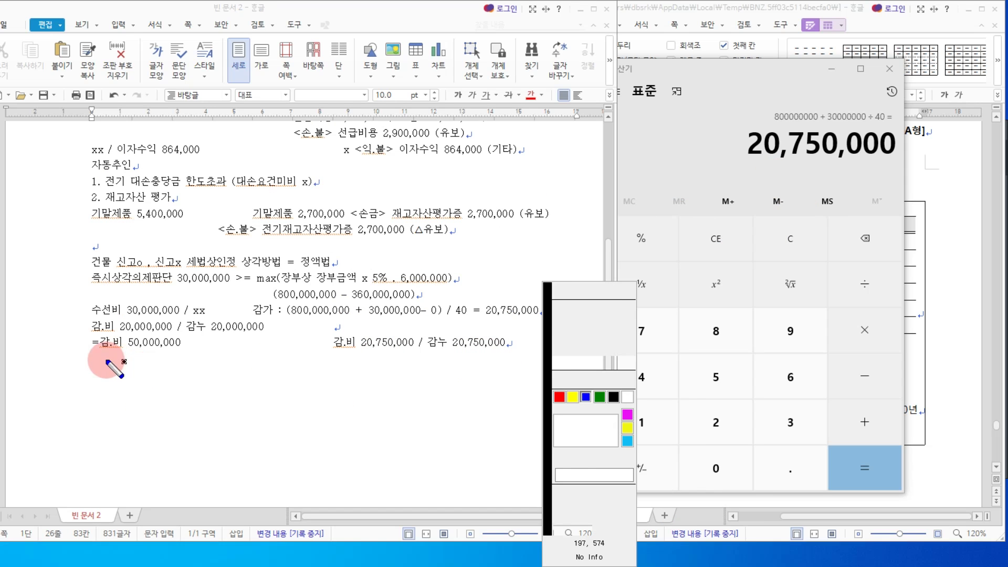
pyautogui.moveTo(104, 359); pyautogui.dragTo(221, 360)
pyautogui.moveTo(355, 354); pyautogui.dragTo(483, 354)
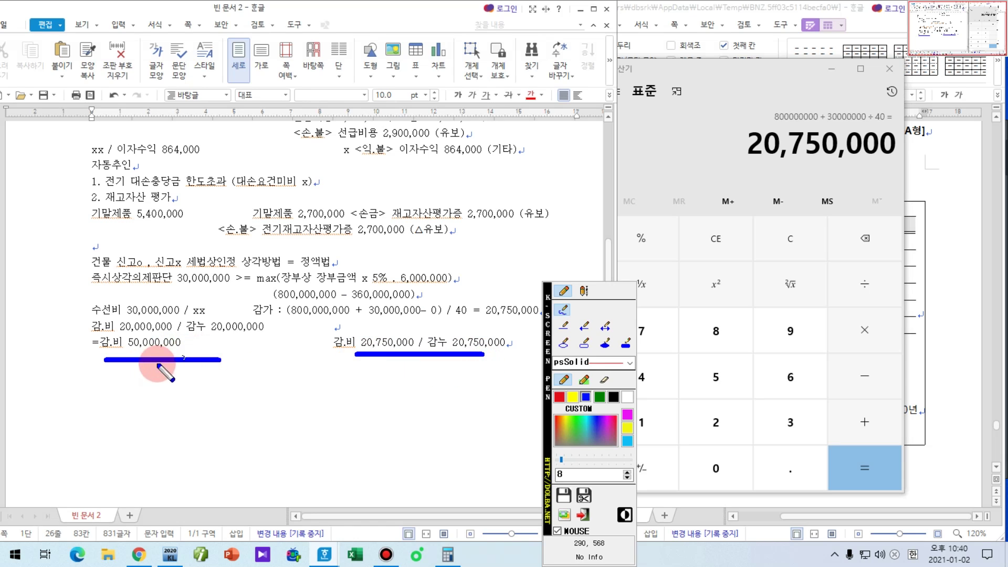
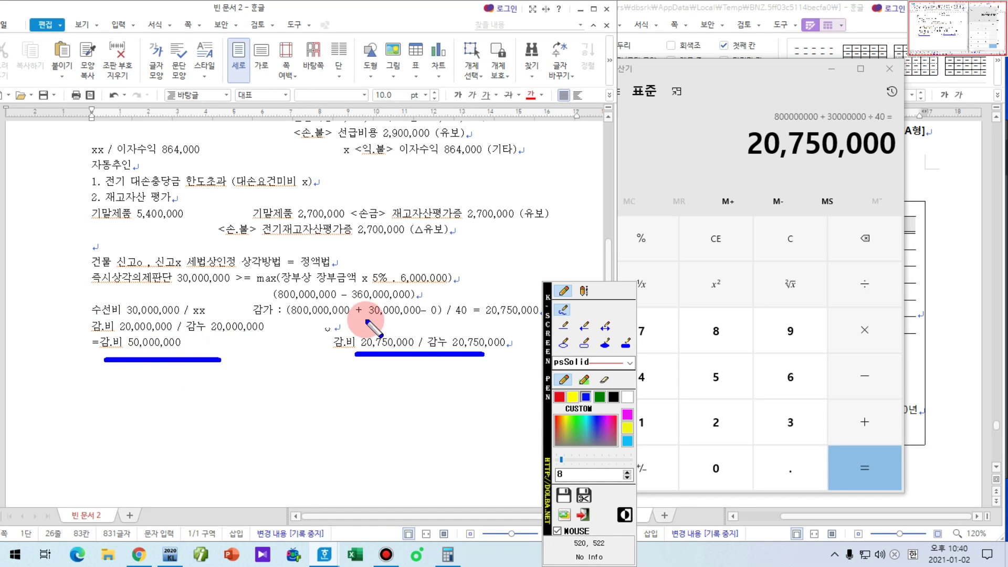
# Step: Compute 50,000,000 − 20,750,000 = 29,250,000 in Calculator
pyautogui.click(827, 157)
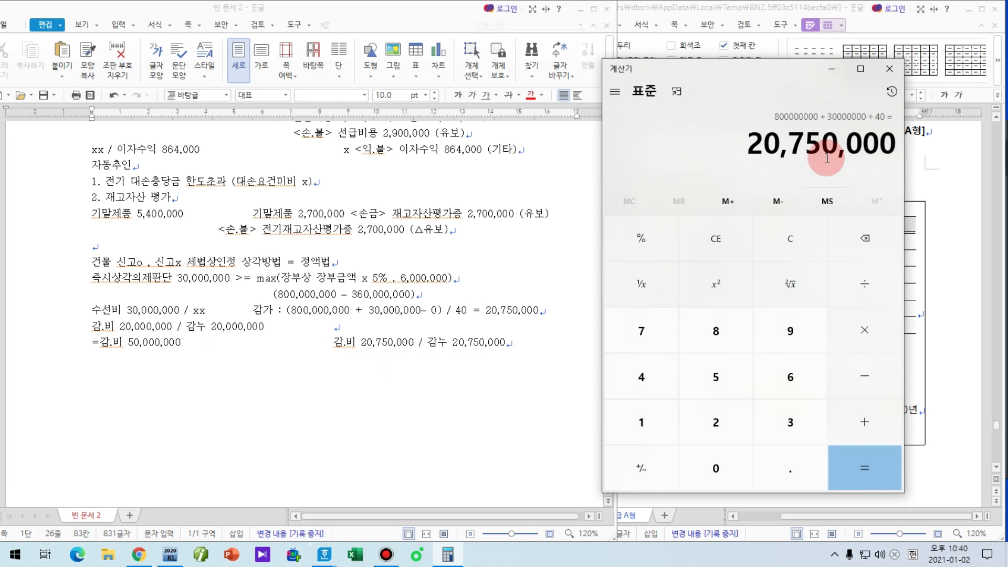
pyautogui.write('50')
pyautogui.press('Return')
pyautogui.press('Escape')
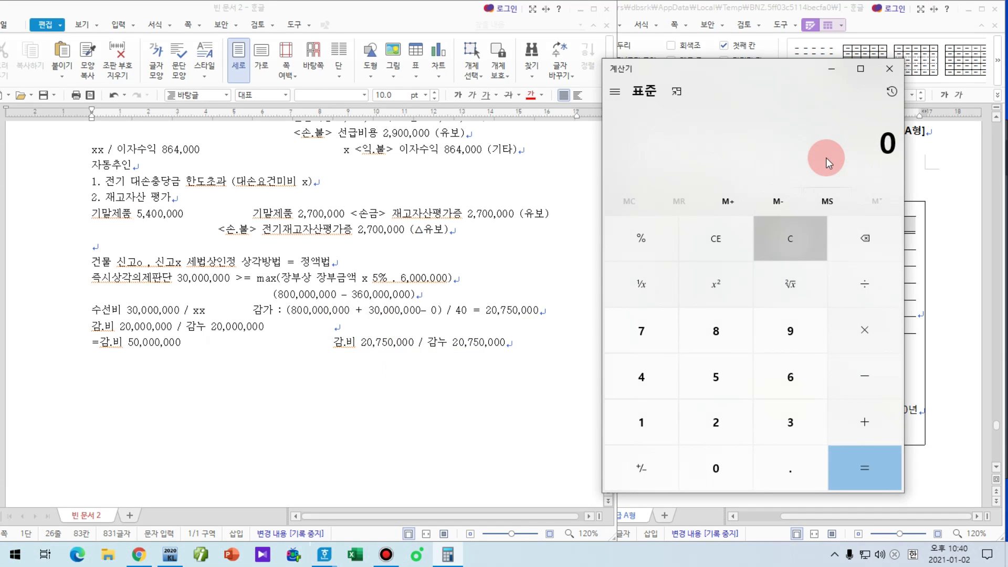
pyautogui.write('2')
pyautogui.press('BackSpace')
pyautogui.write('50000000 - ')
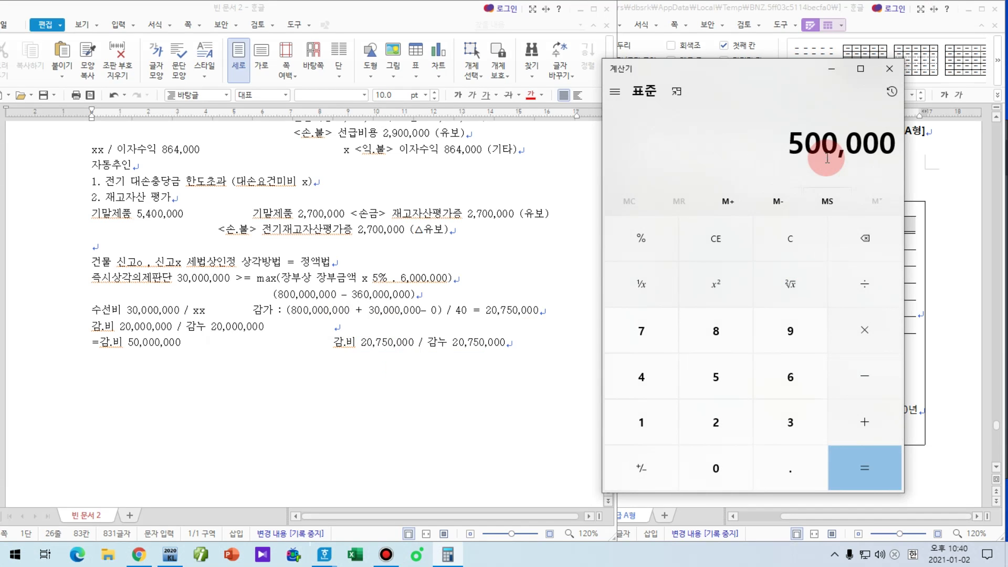
pyautogui.write('20,750,000')
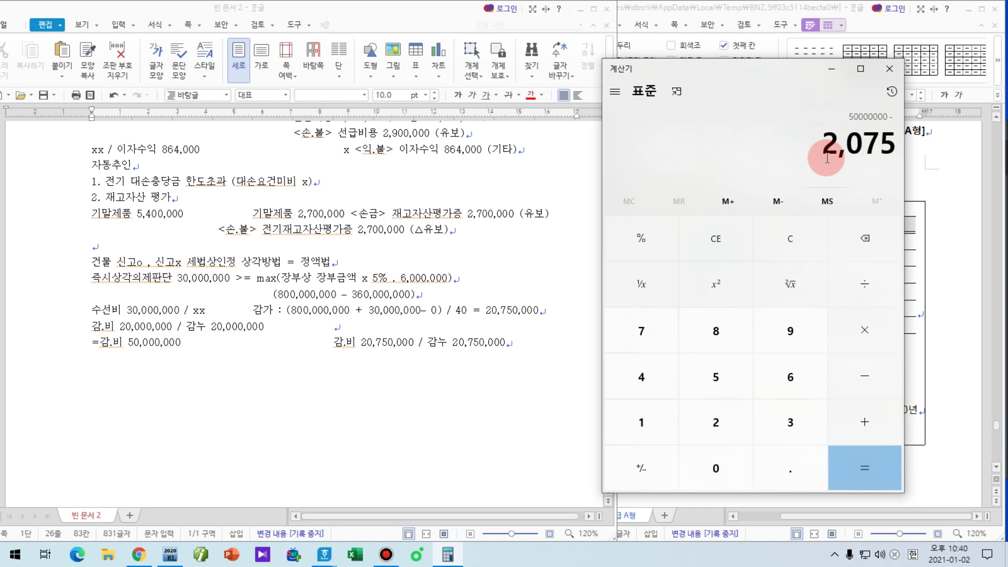
pyautogui.press('Return')
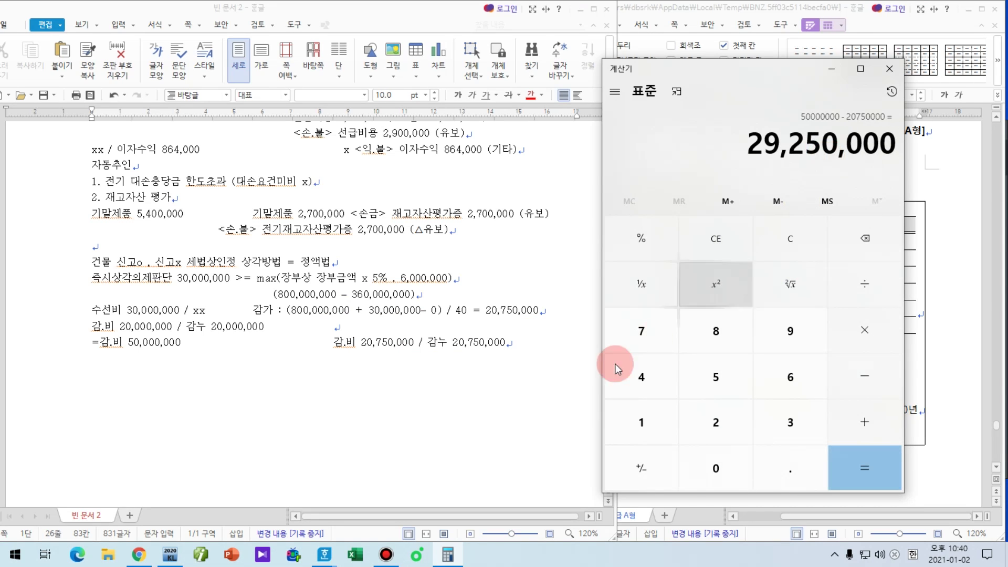
# Step: Add the note '<손.불> 감가상각부인액 29,250,000 (유보)' on a new line below the depreciation working
pyautogui.click(555, 349)
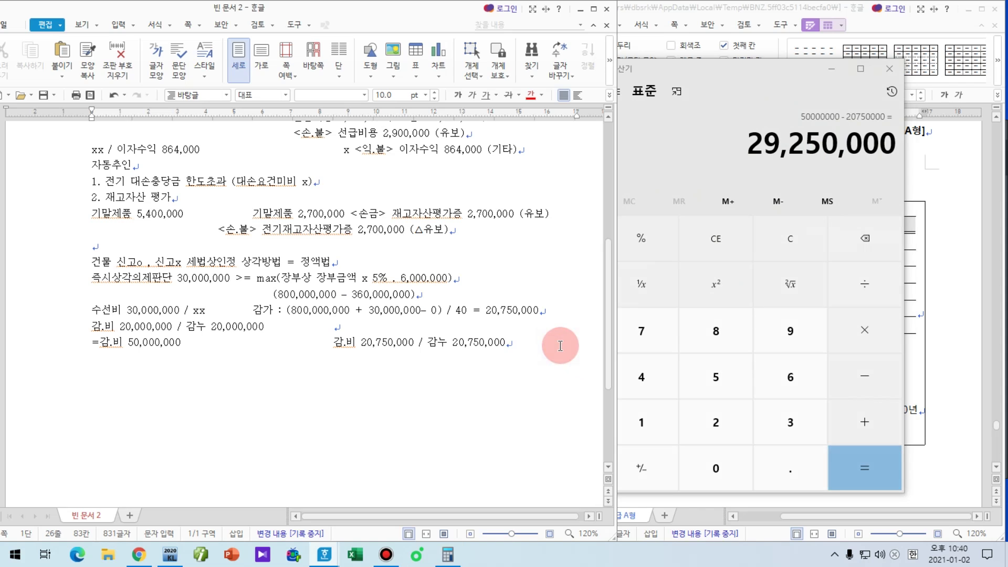
pyautogui.press('Return')
pyautogui.press('Tab')
pyautogui.press('Tab')
pyautogui.press('Tab')
pyautogui.click(560, 347)
pyautogui.write('<ㅅ')
pyautogui.write('.불')
pyautogui.write('> 감가상각부인액 29,250,000')
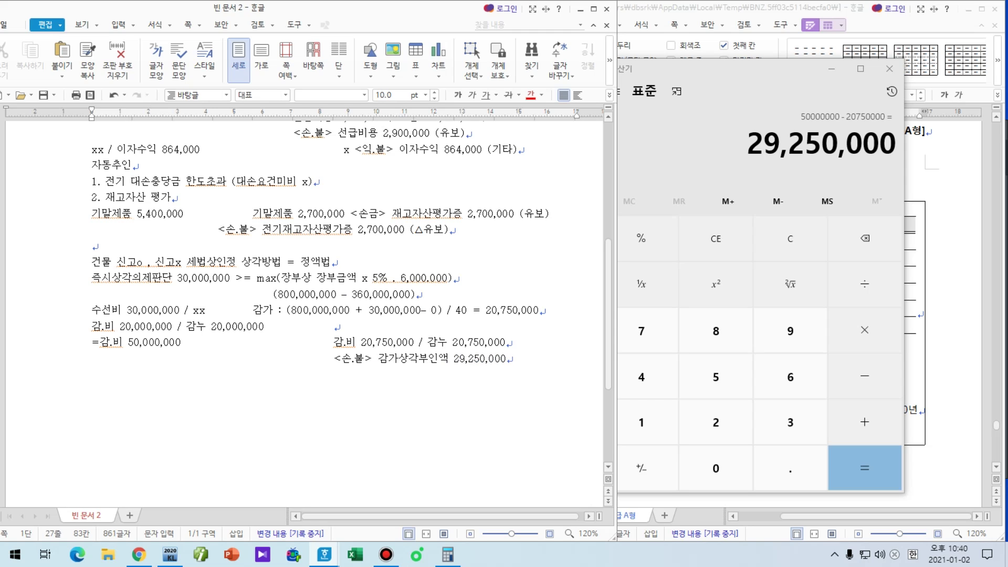
pyautogui.click(565, 335)
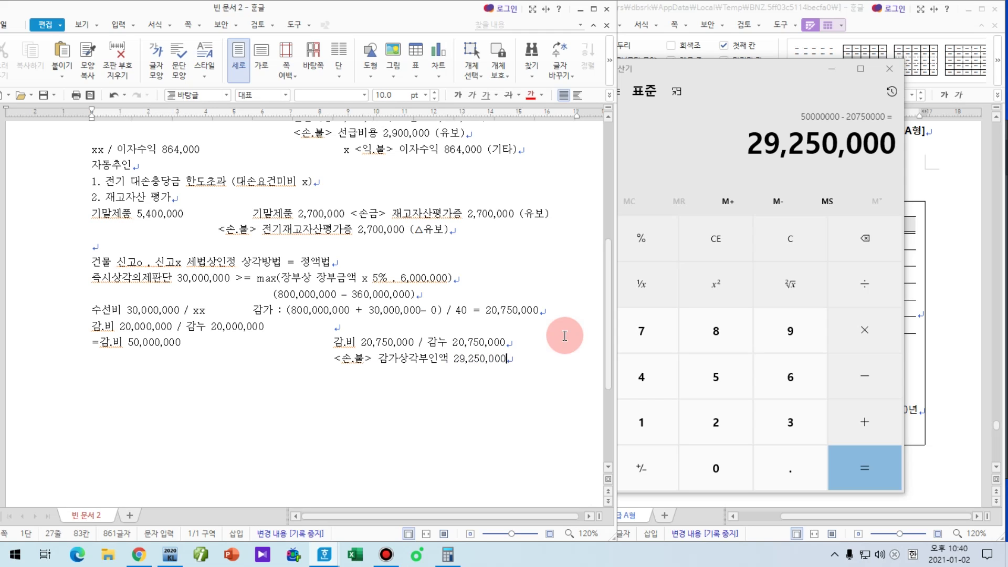
pyautogui.write('(유보')
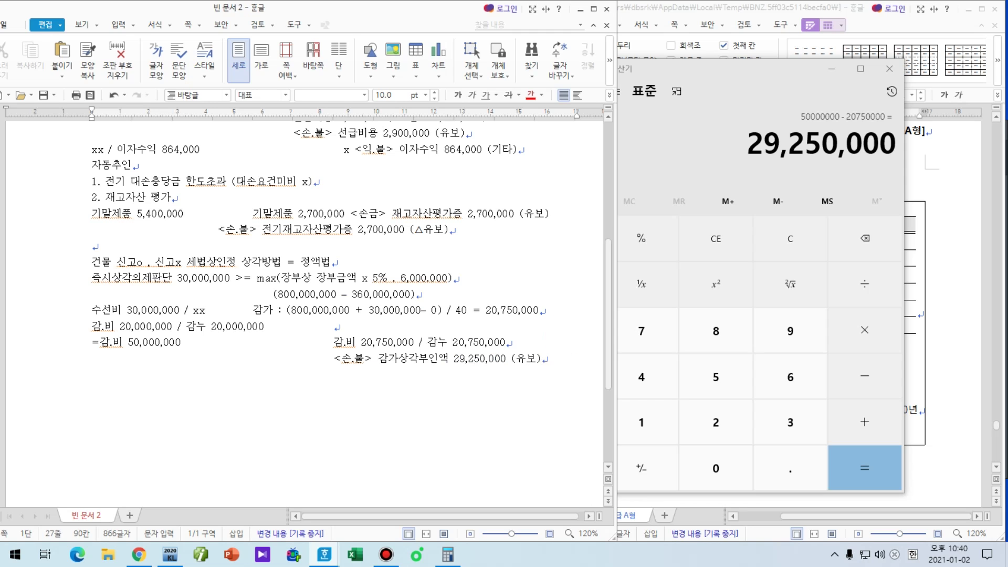
pyautogui.click(836, 71)
pyautogui.scroll(4, 558, 398)
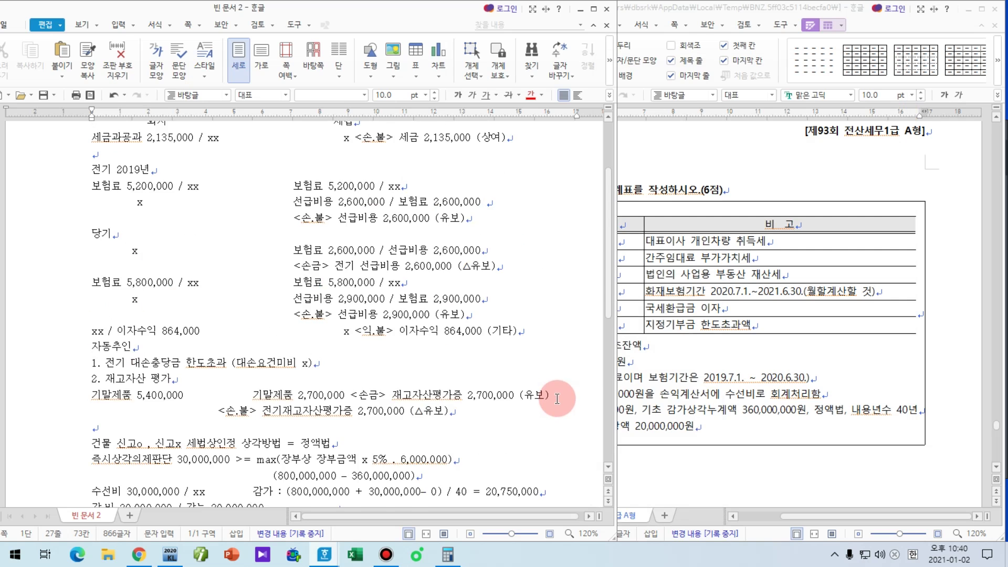
pyautogui.scroll(1, 557, 398)
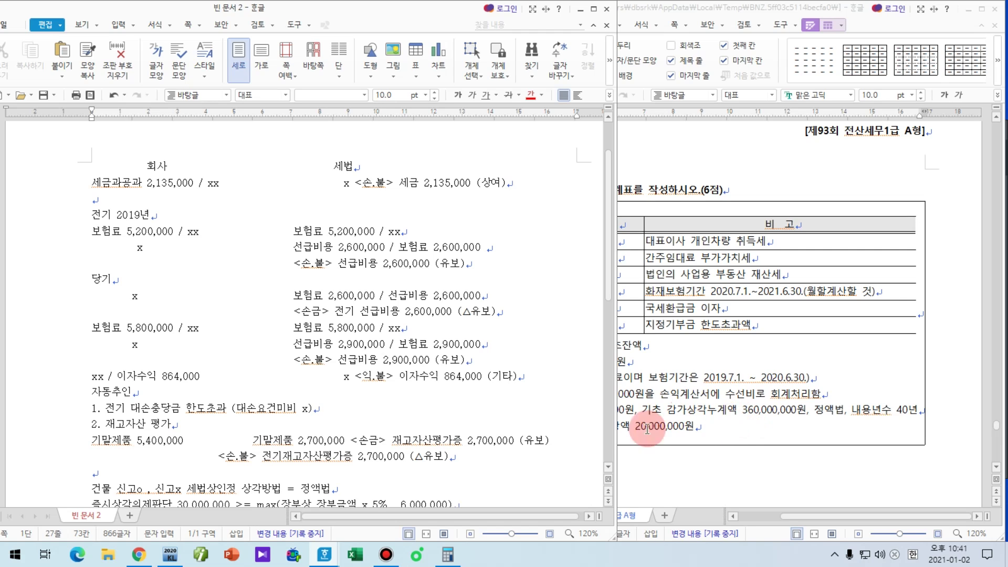
# Step: Open 법인조정 > 소득금액조정합계표및명세서 in KcLep and place it beside the notes
pyautogui.click(168, 555)
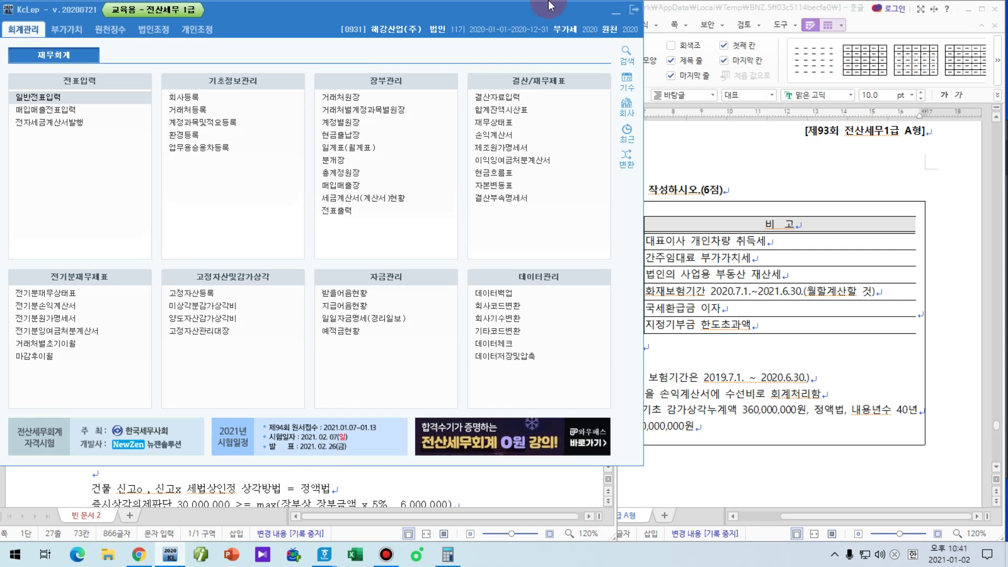
pyautogui.click(828, 344)
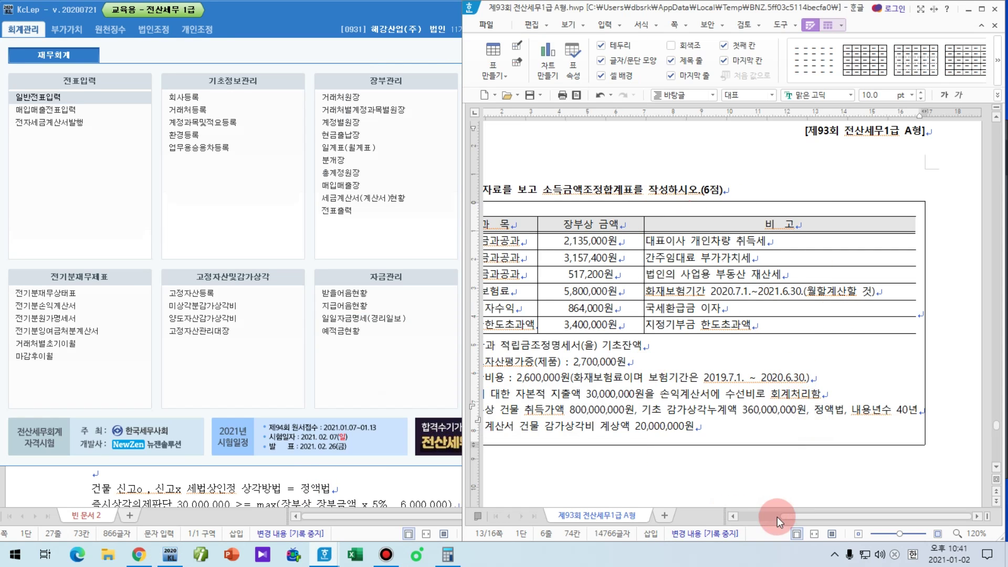
pyautogui.click(777, 517)
pyautogui.moveTo(823, 520); pyautogui.dragTo(882, 520)
pyautogui.moveTo(254, 17); pyautogui.dragTo(638, 49)
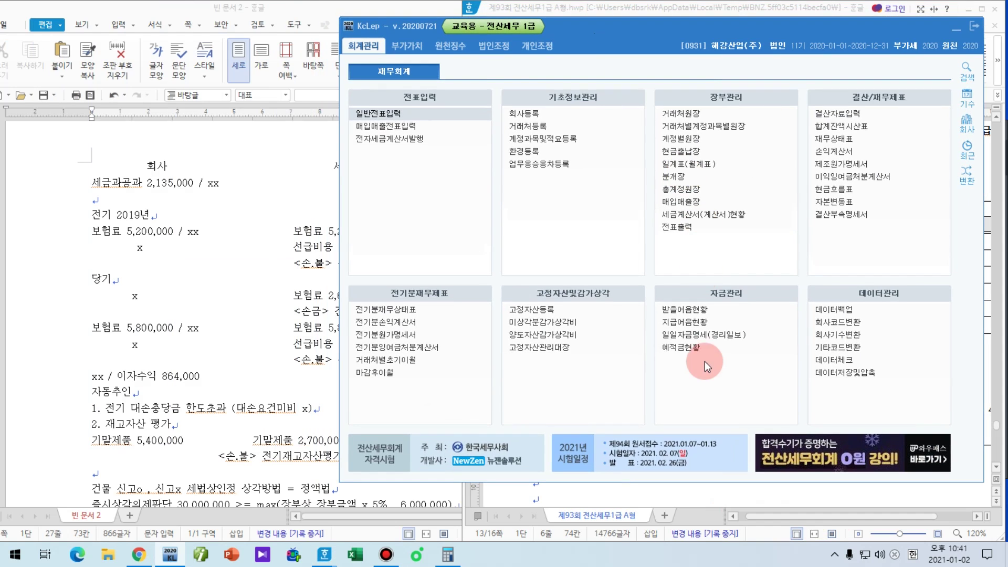
pyautogui.click(494, 46)
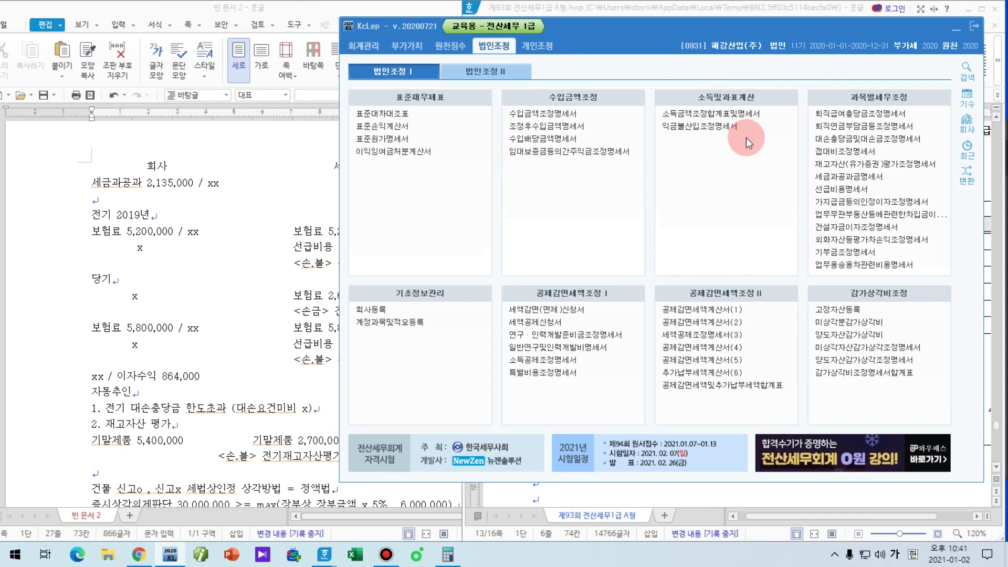
pyautogui.click(728, 117)
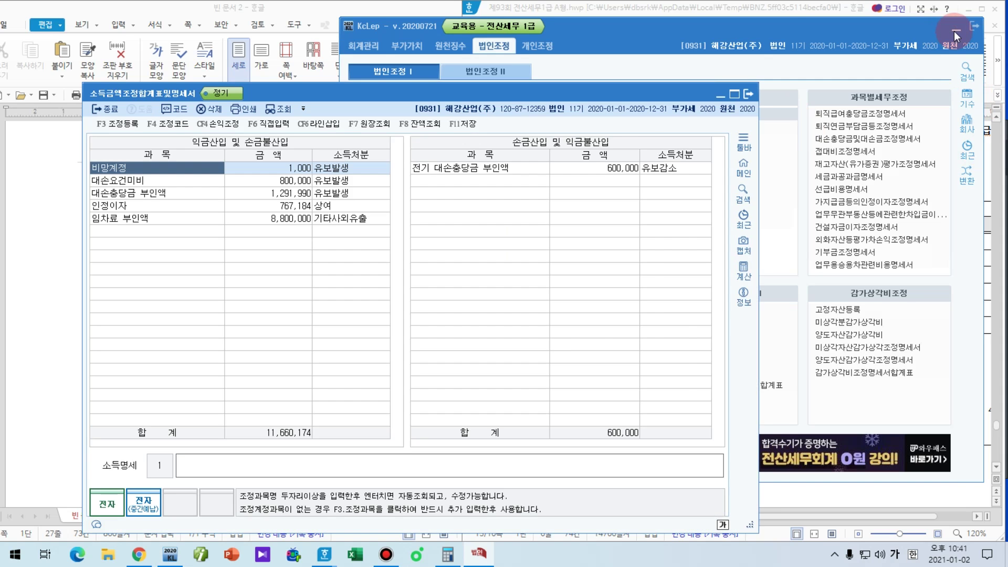
pyautogui.click(953, 30)
pyautogui.moveTo(407, 58); pyautogui.dragTo(733, 45)
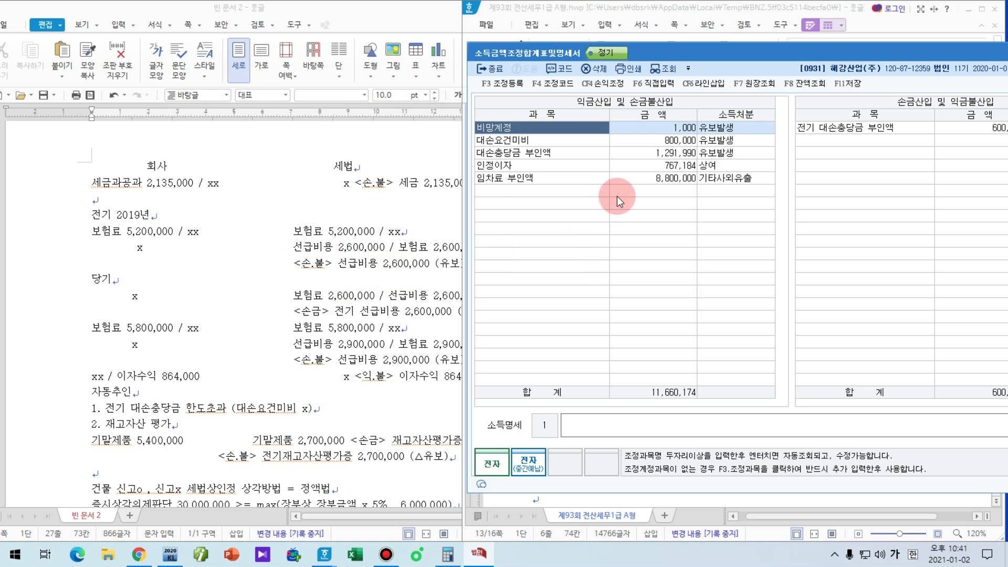
# Step: Bold the 세금 2,135,000 (상여) and 전기 선급비용 2,600,000 adjustment lines in Hangul
pyautogui.click(581, 190)
pyautogui.press('F6')
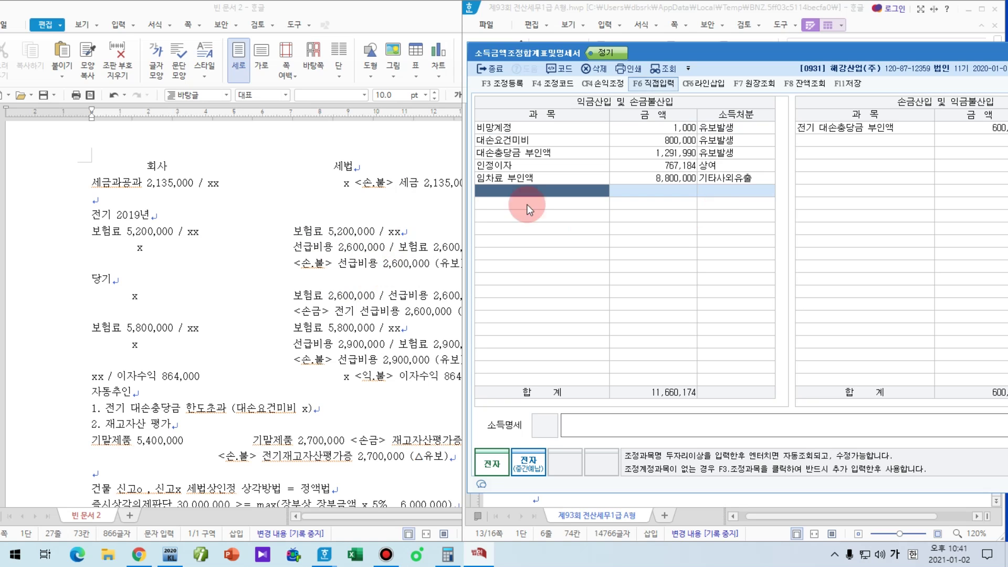
pyautogui.click(362, 183)
pyautogui.moveTo(359, 181); pyautogui.dragTo(527, 192)
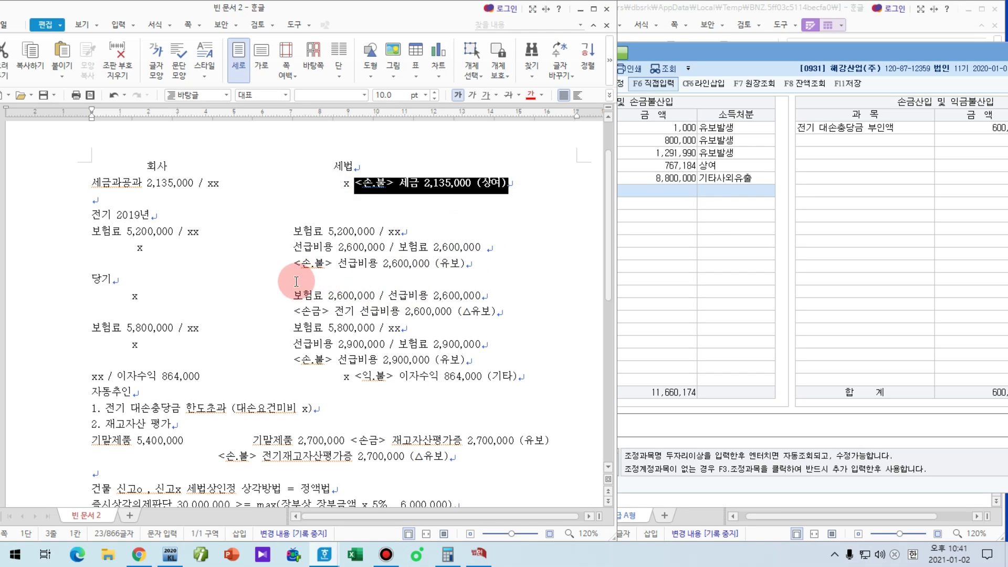
pyautogui.moveTo(293, 311); pyautogui.dragTo(505, 312)
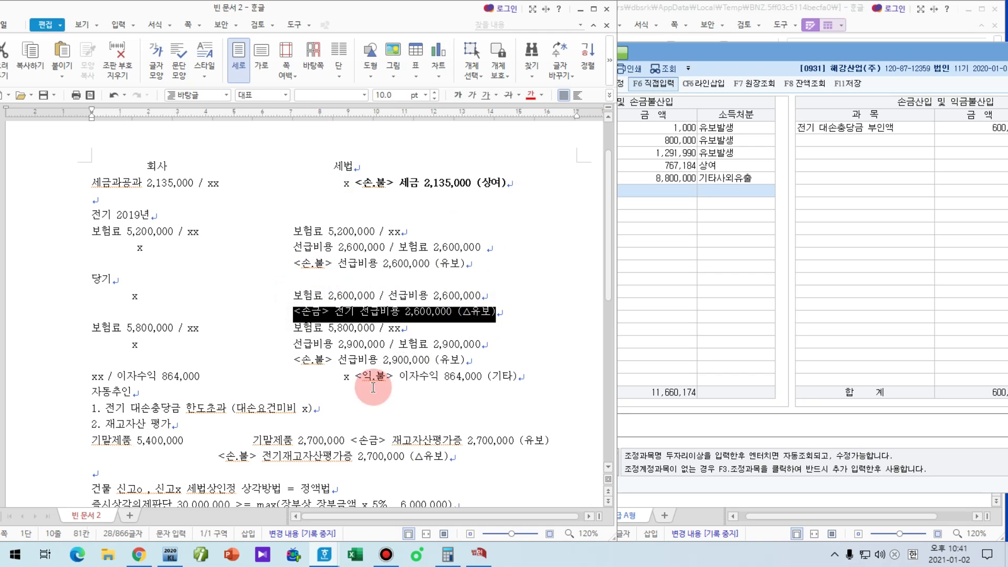
pyautogui.hotkey('ctrl', 'b')
# Step: Bold the 선급비용 2,900,000, 이자수익 864,000, inventory valuation and 감가상각부인액 29,250,000 lines
pyautogui.click(297, 361)
pyautogui.moveTo(297, 361); pyautogui.dragTo(468, 360)
pyautogui.hotkey('ctrl', 'b')
pyautogui.moveTo(355, 377); pyautogui.dragTo(518, 377)
pyautogui.scroll(-1, 403, 432)
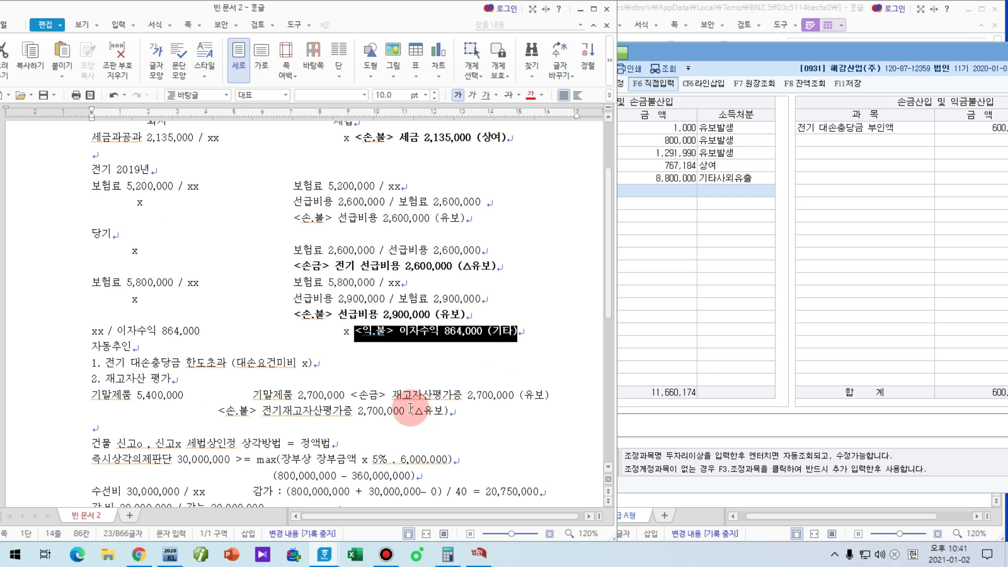
pyautogui.moveTo(221, 412); pyautogui.dragTo(462, 409)
pyautogui.scroll(-2, 367, 447)
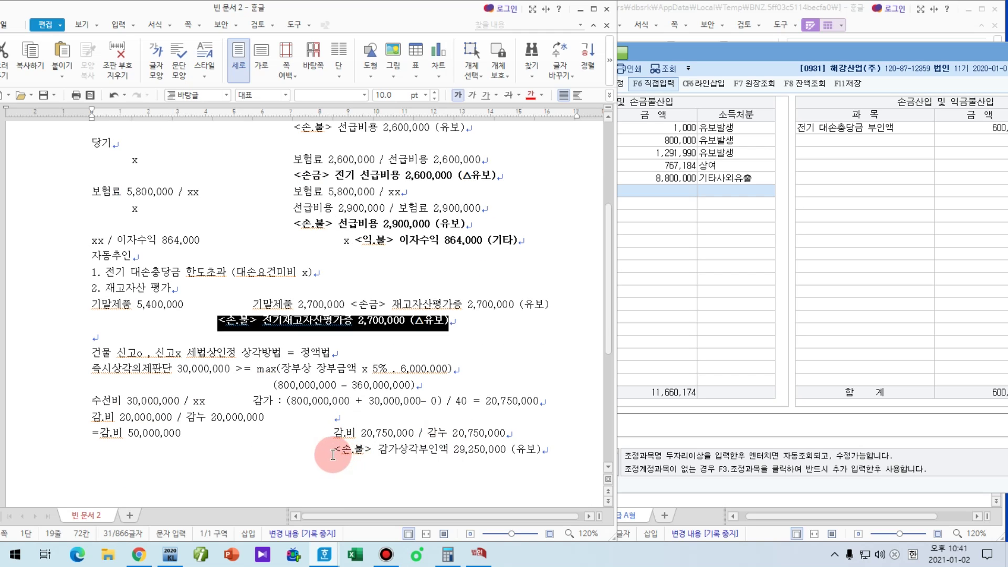
pyautogui.moveTo(334, 449); pyautogui.dragTo(533, 445)
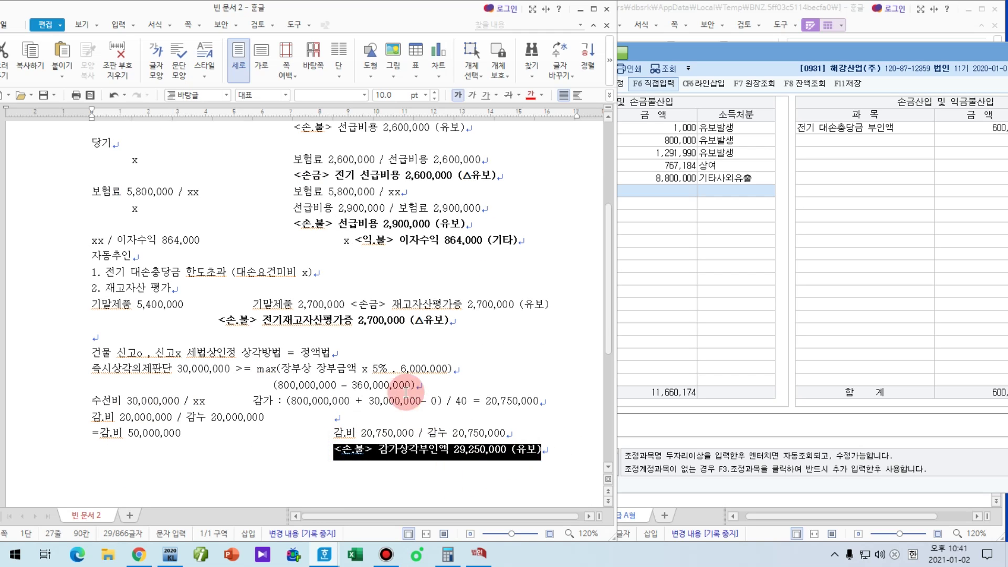
pyautogui.scroll(3, 430, 199)
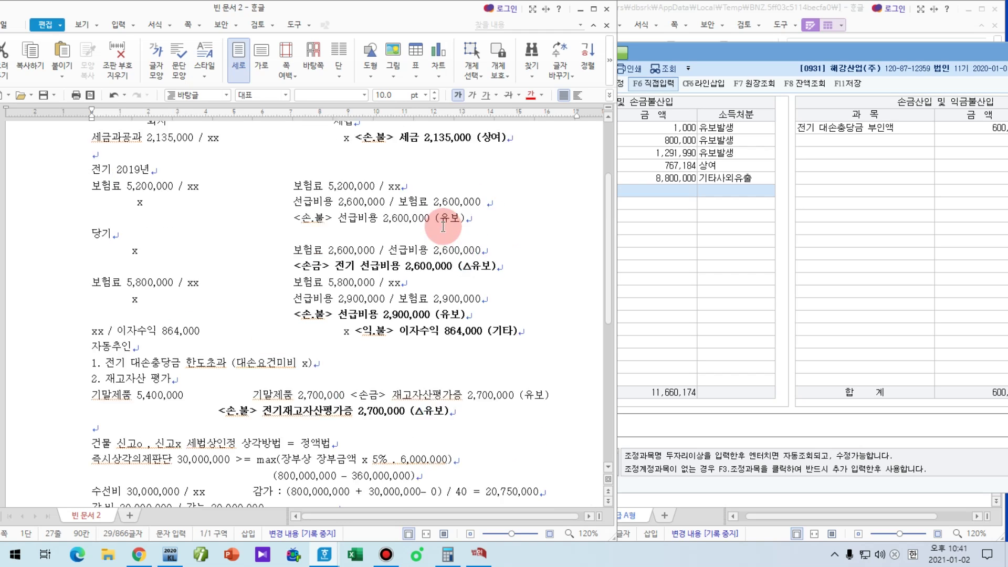
# Step: Enter 세금과공과 2,135,000 as 상여 and 전기 선급비용 2,600,000 as 유보감소
pyautogui.click(680, 224)
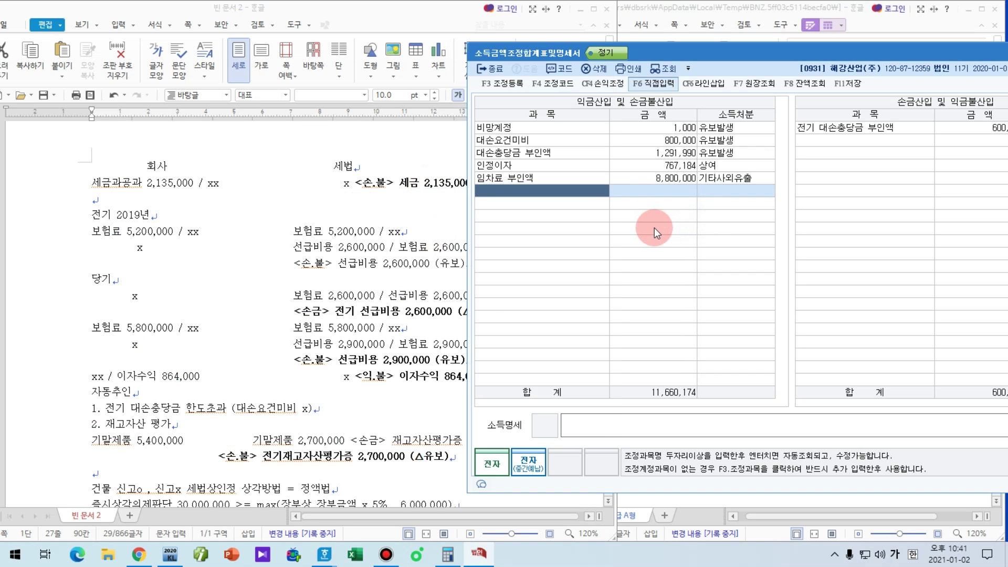
pyautogui.write('세금')
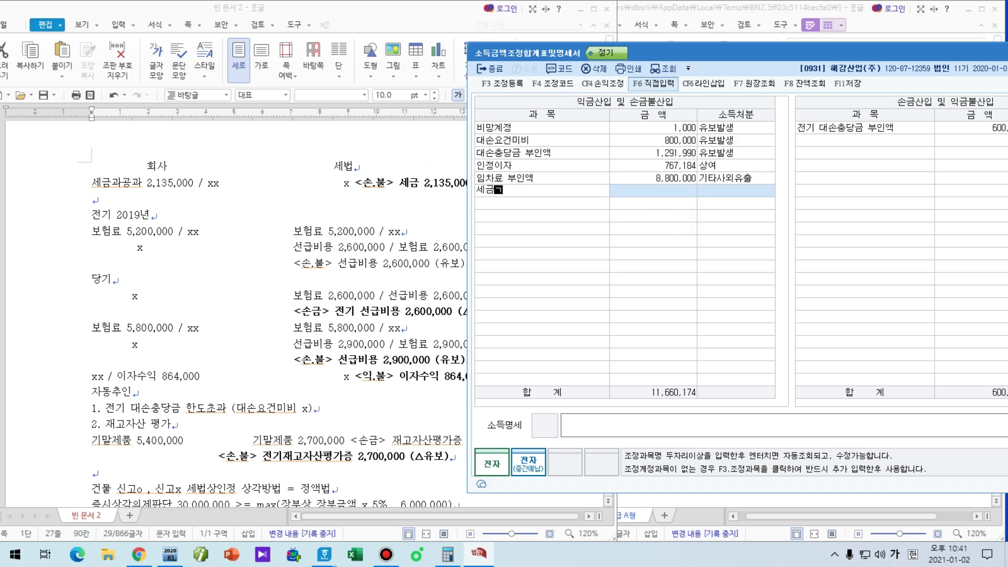
pyautogui.write('과공2135000')
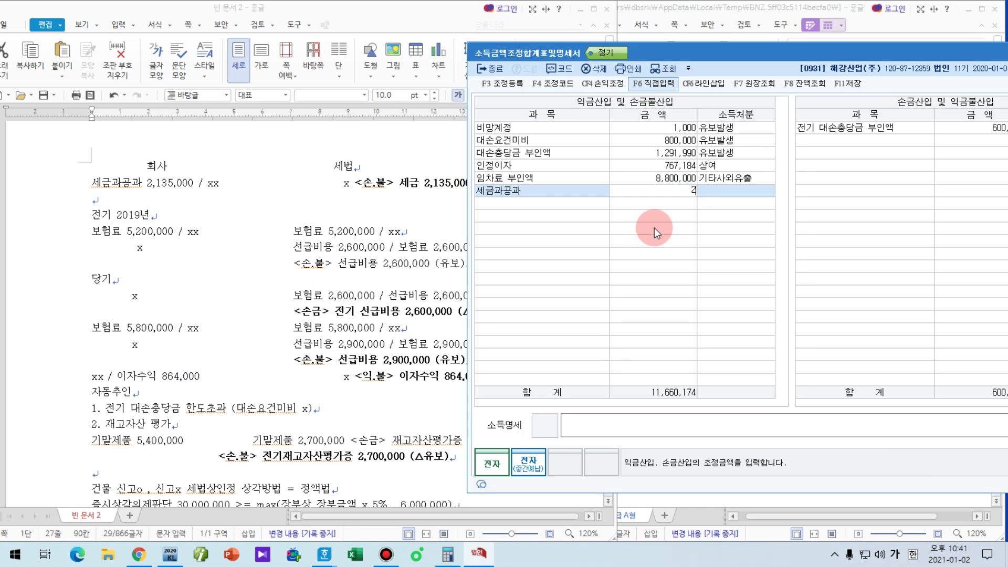
pyautogui.press('Return')
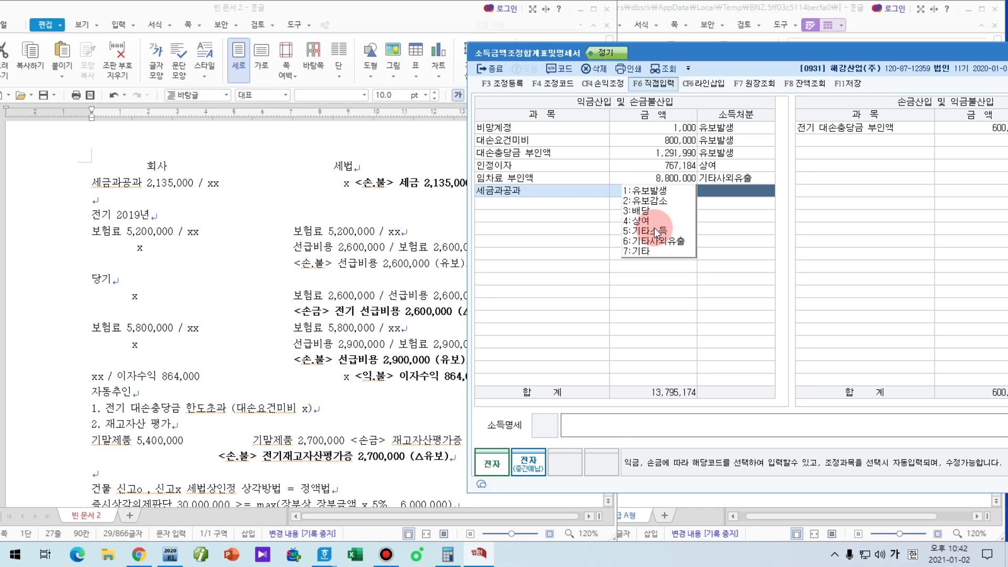
pyautogui.write('4')
pyautogui.press('Return')
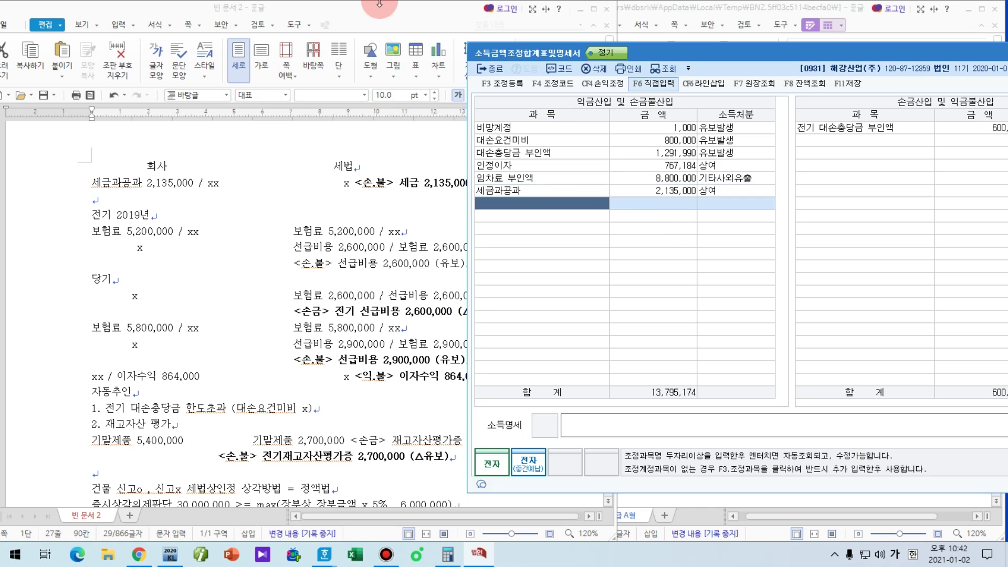
pyautogui.click(379, 9)
pyautogui.click(652, 206)
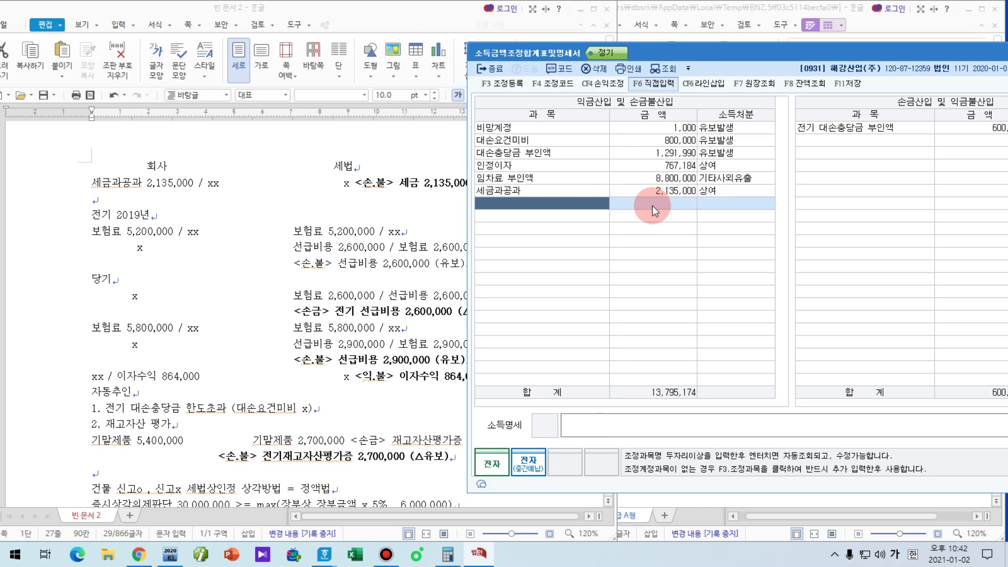
pyautogui.moveTo(669, 56); pyautogui.dragTo(327, 343)
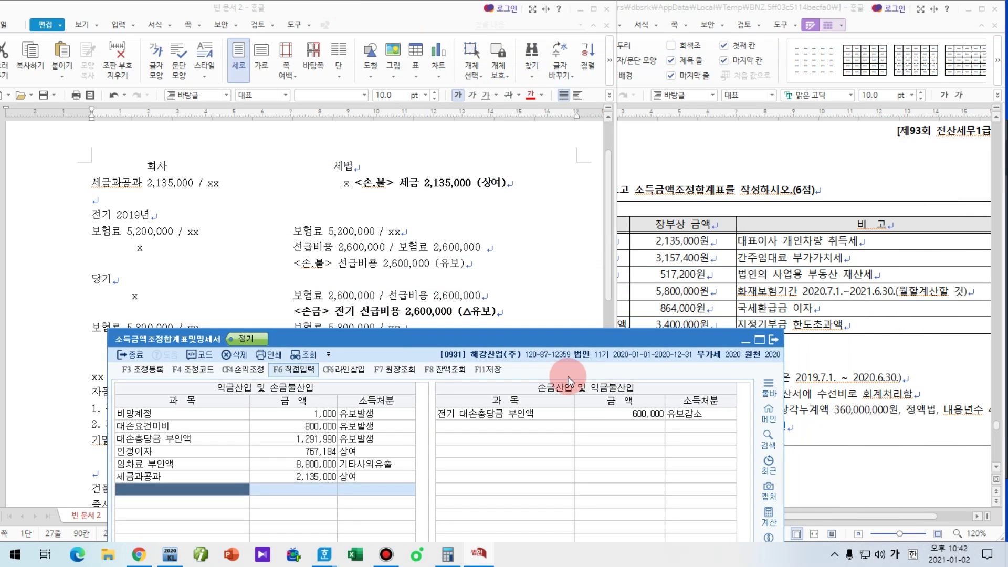
pyautogui.click(568, 376)
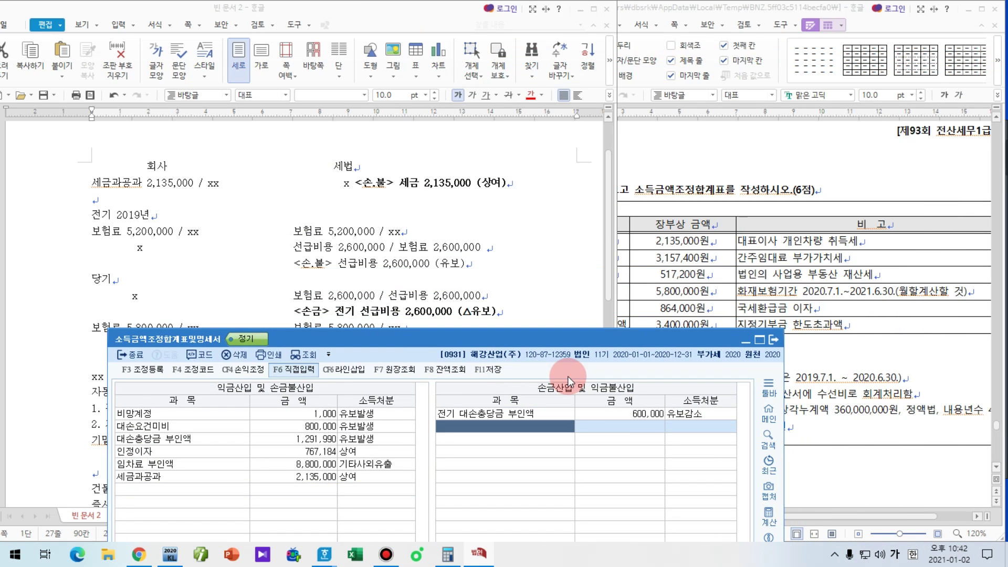
pyautogui.write('전기 선')
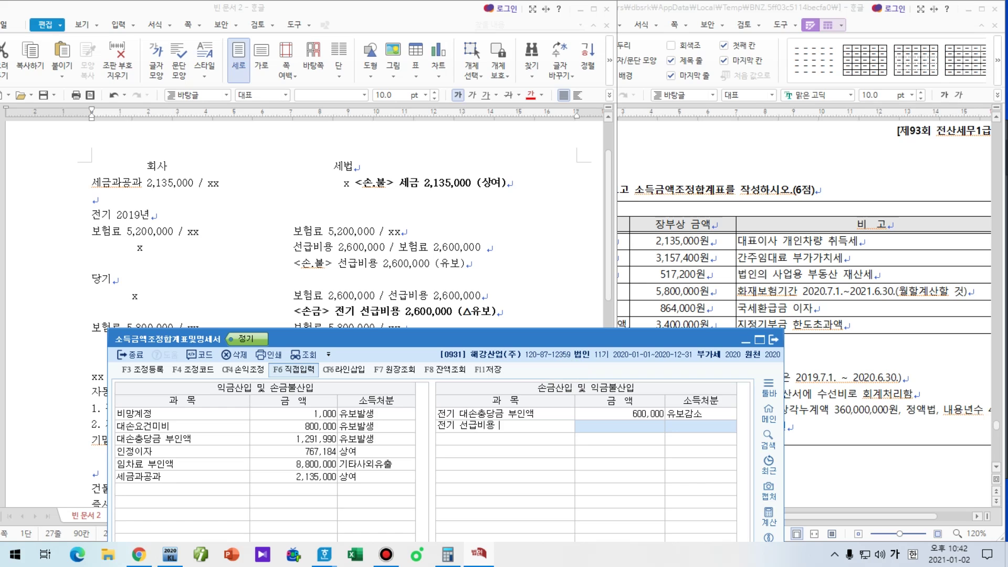
pyautogui.write('급비용')
pyautogui.press('Return')
pyautogui.write('2600000')
pyautogui.press('Return')
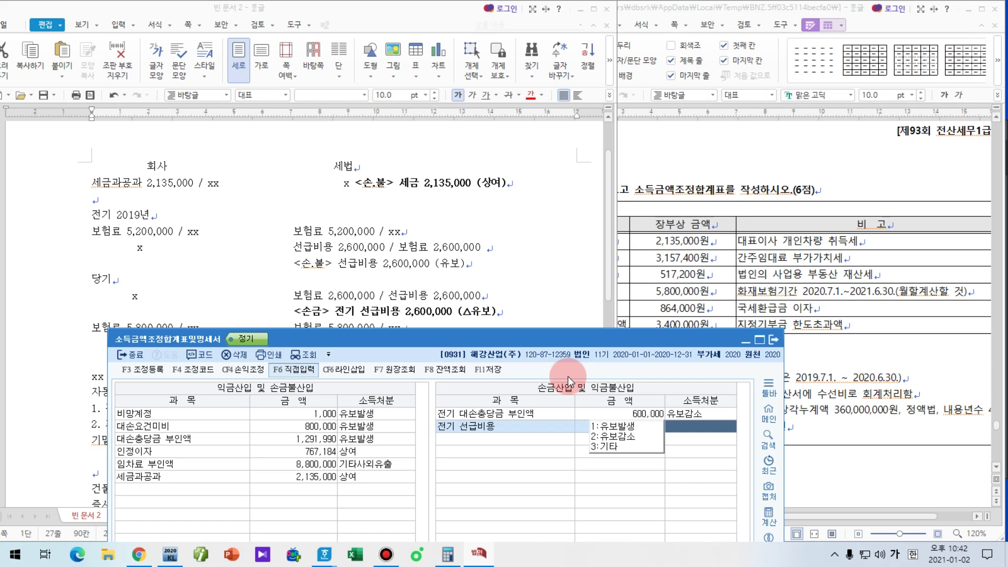
pyautogui.press('2')
pyautogui.press('Return')
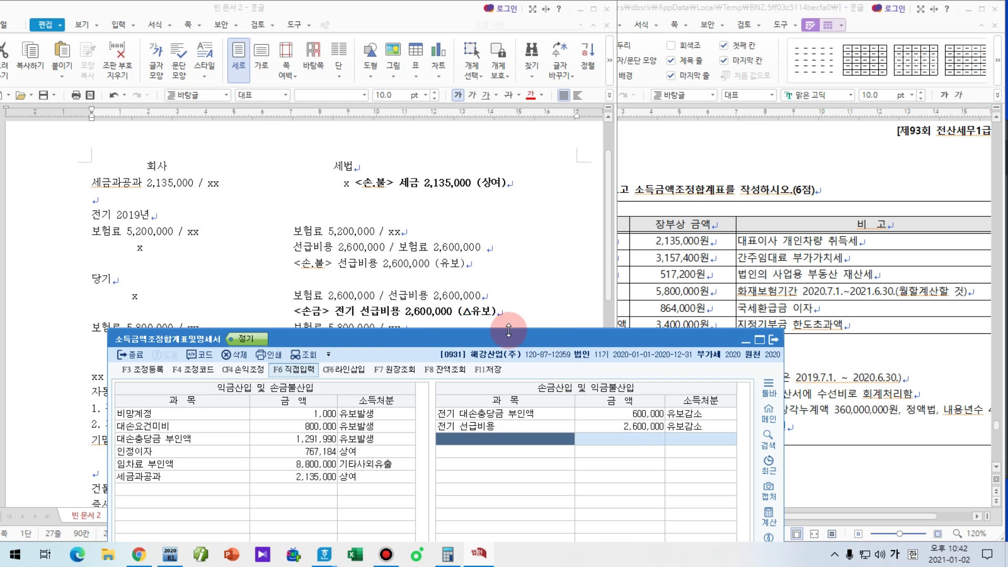
# Step: Add 선급비용 2,900,000 as 유보발생 and 이자수익 864,000 as 기타
pyautogui.moveTo(508, 329); pyautogui.dragTo(805, 126)
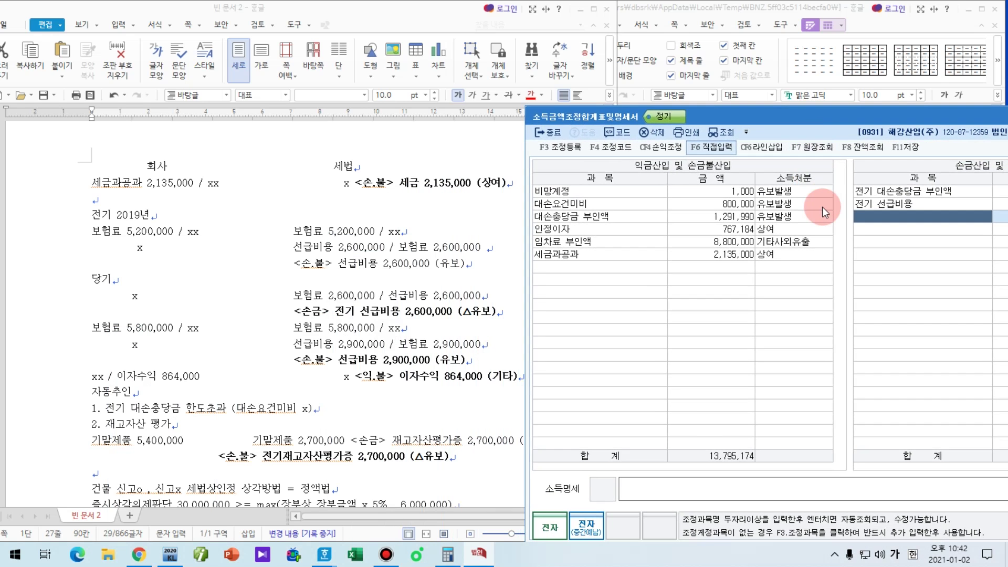
pyautogui.write('선')
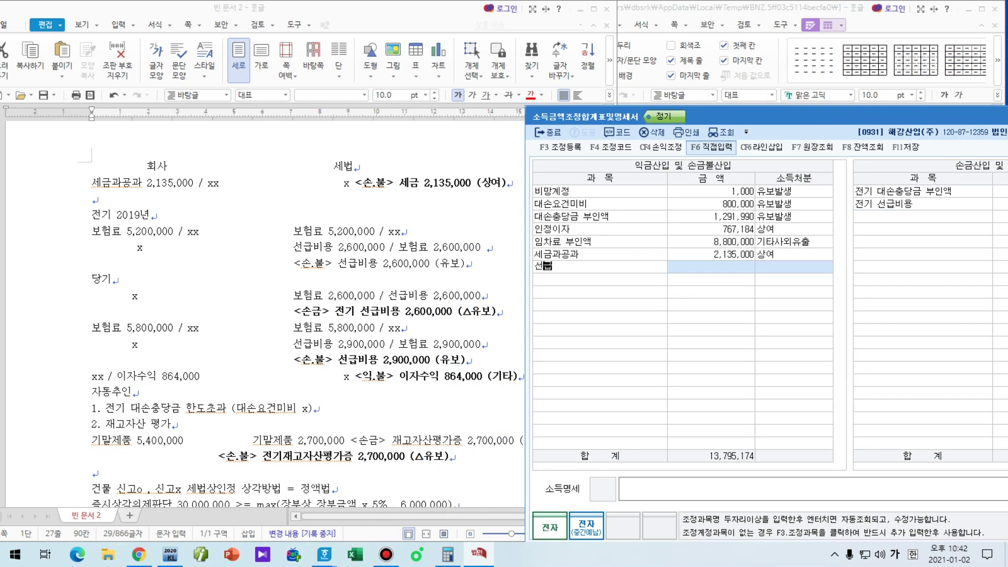
pyautogui.write('급비용')
pyautogui.press('Return')
pyautogui.write('2900000')
pyautogui.press('Return')
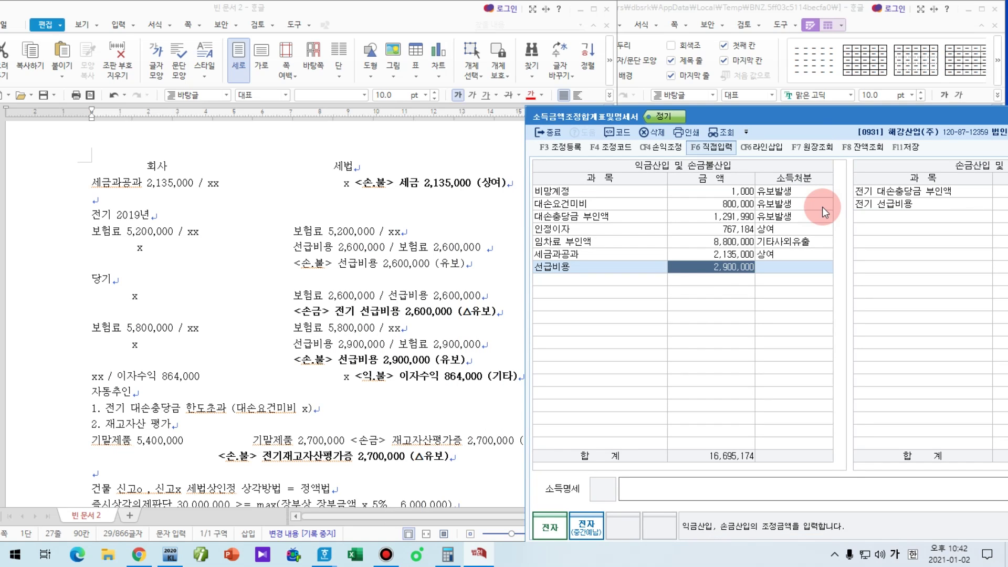
pyautogui.write('1')
pyautogui.press('Return')
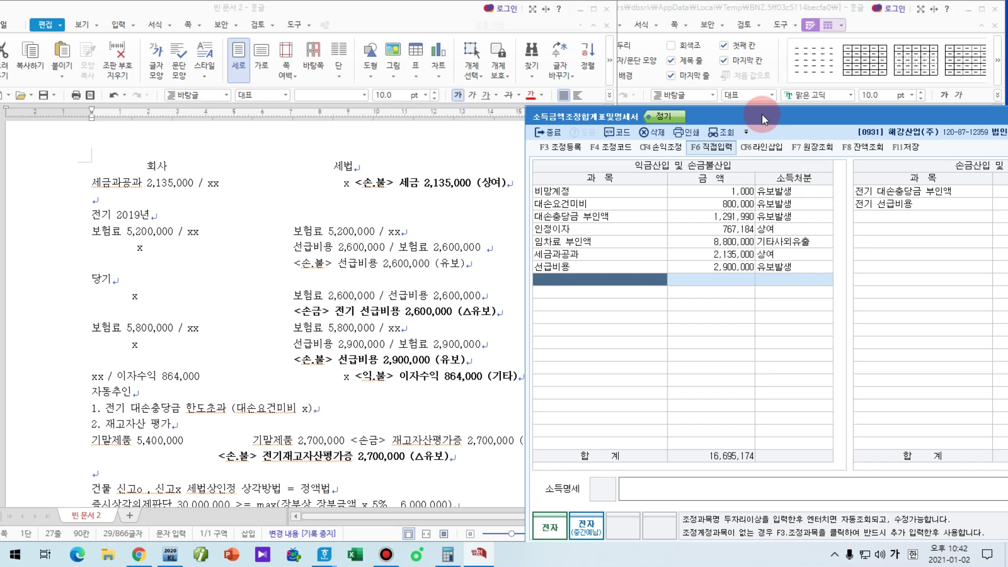
pyautogui.moveTo(761, 114); pyautogui.dragTo(346, 406)
pyautogui.click(602, 430)
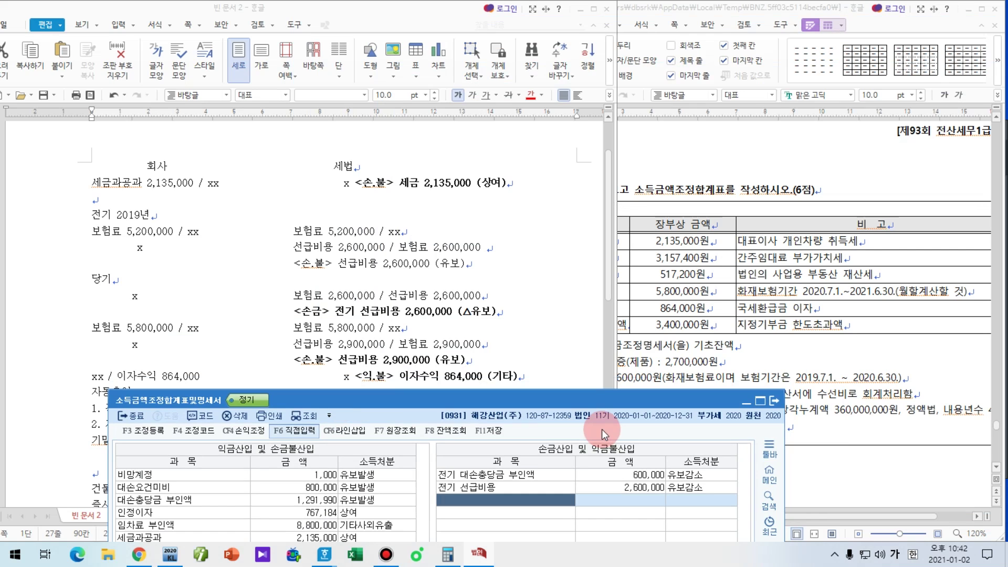
pyautogui.write('이자수익')
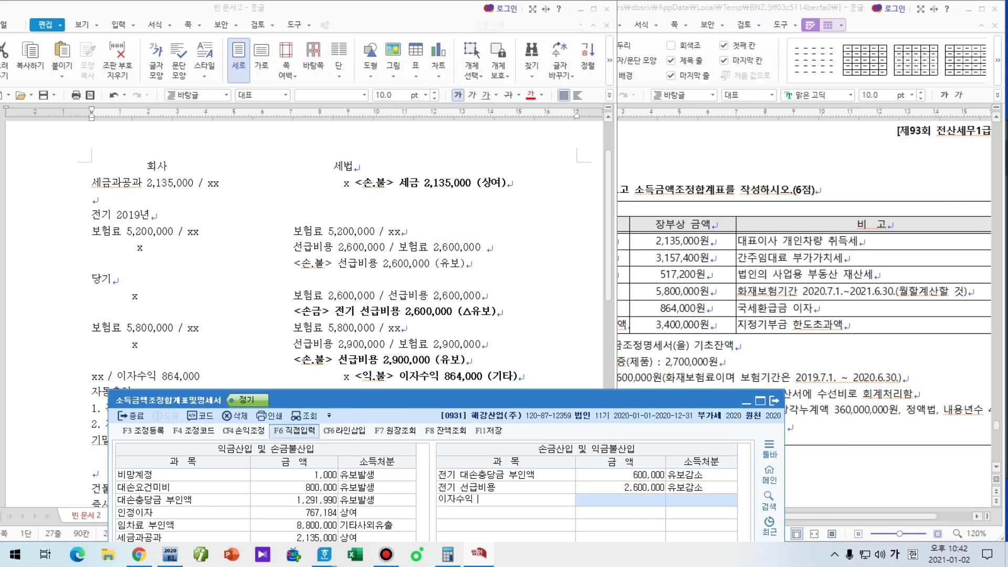
pyautogui.press('Return')
pyautogui.write('8640000')
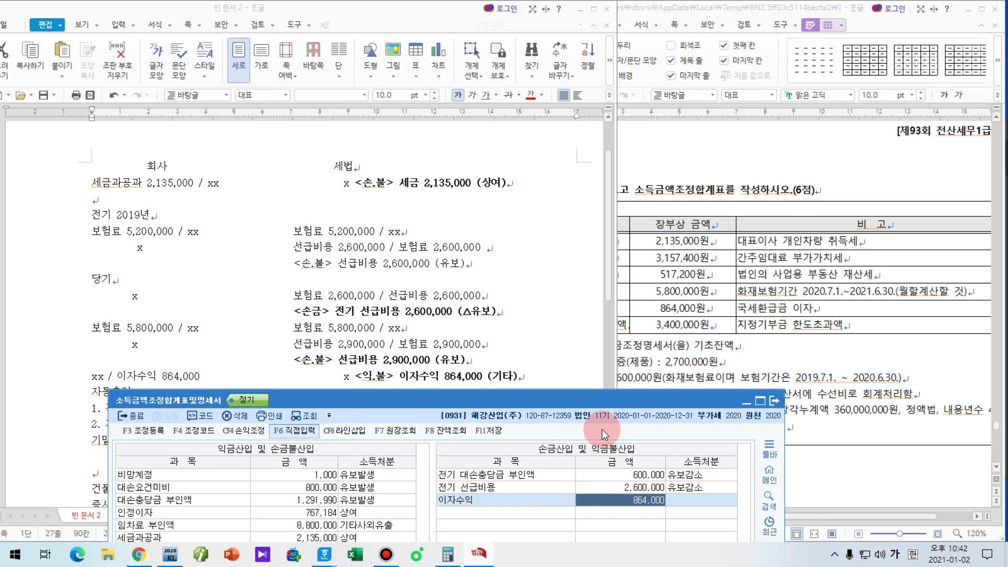
pyautogui.press('Return')
pyautogui.write('3')
pyautogui.press('Return')
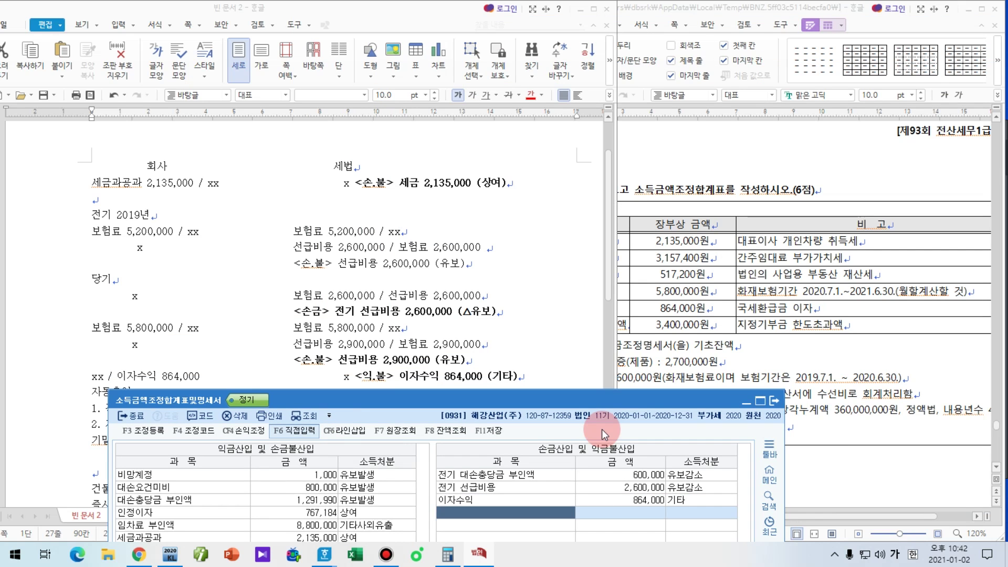
# Step: Enter 전기 재고자산 평가증 2,700,000, checking the memo for its disposition
pyautogui.moveTo(536, 399); pyautogui.dragTo(571, 10)
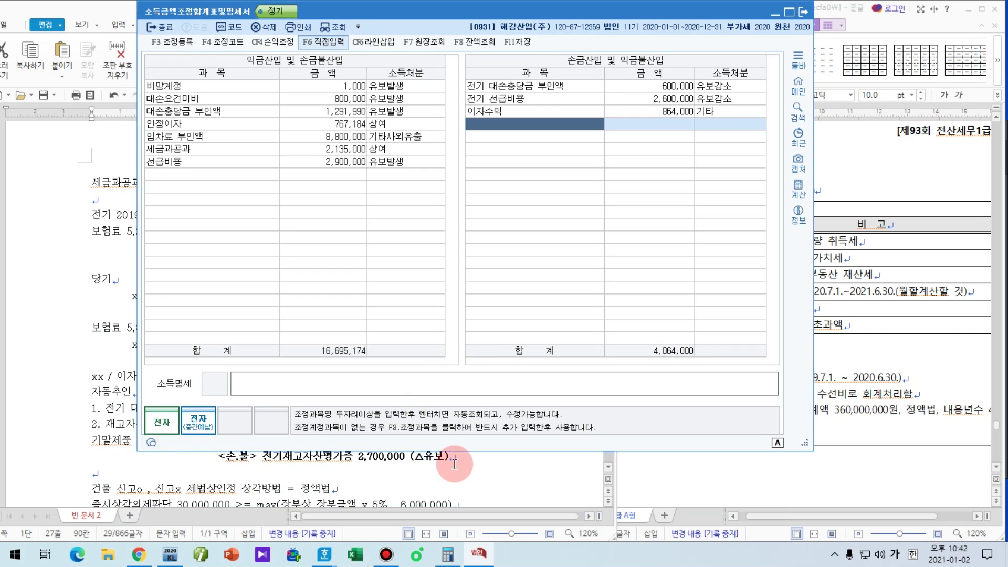
pyautogui.write('저')
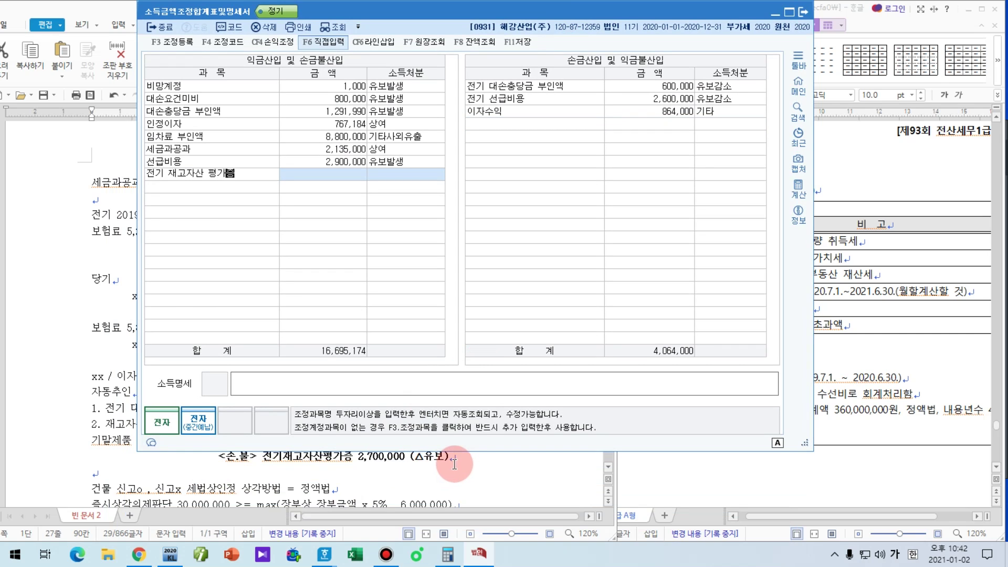
pyautogui.press('Return')
pyautogui.write('27')
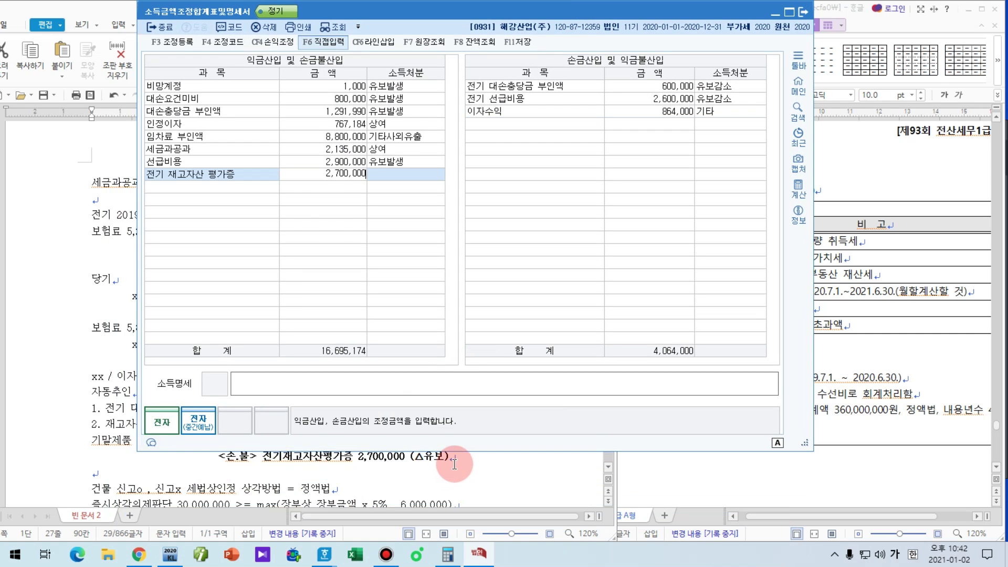
pyautogui.write('00000')
pyautogui.press('Return')
pyautogui.press('Return')
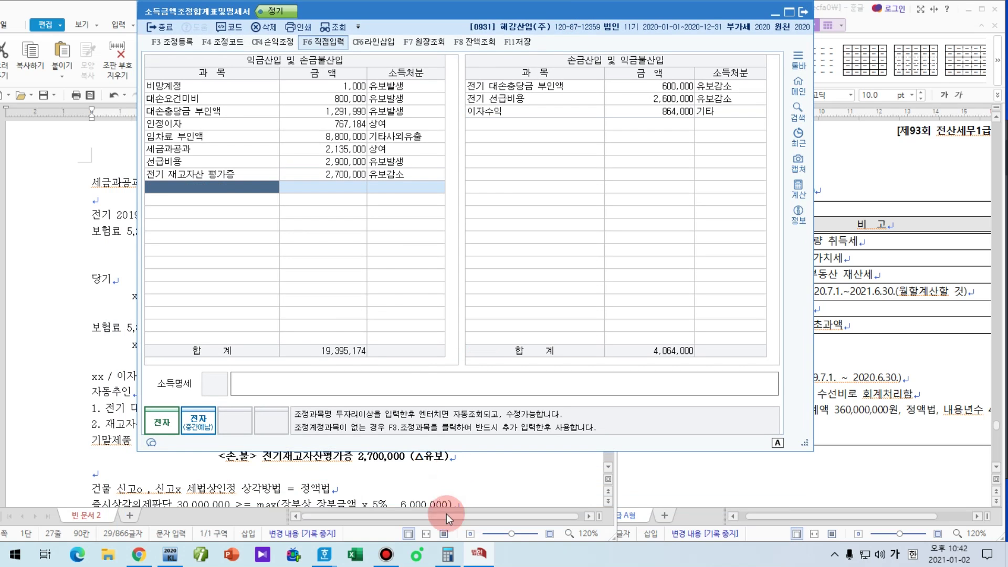
pyautogui.click(455, 465)
pyautogui.scroll(-2, 471, 479)
pyautogui.scroll(-1, 471, 479)
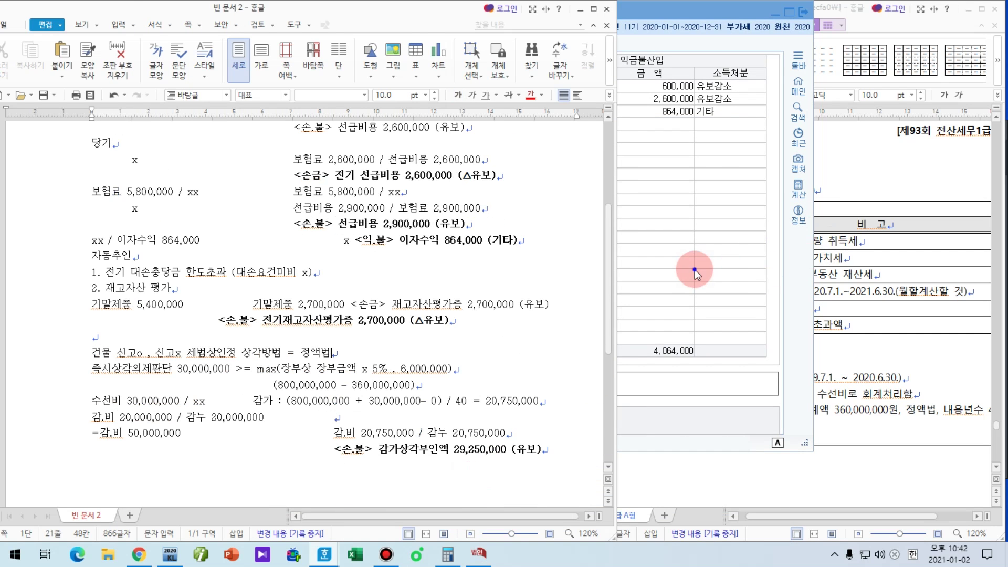
pyautogui.click(695, 270)
pyautogui.click(521, 487)
pyautogui.scroll(1, 521, 487)
pyautogui.click(724, 270)
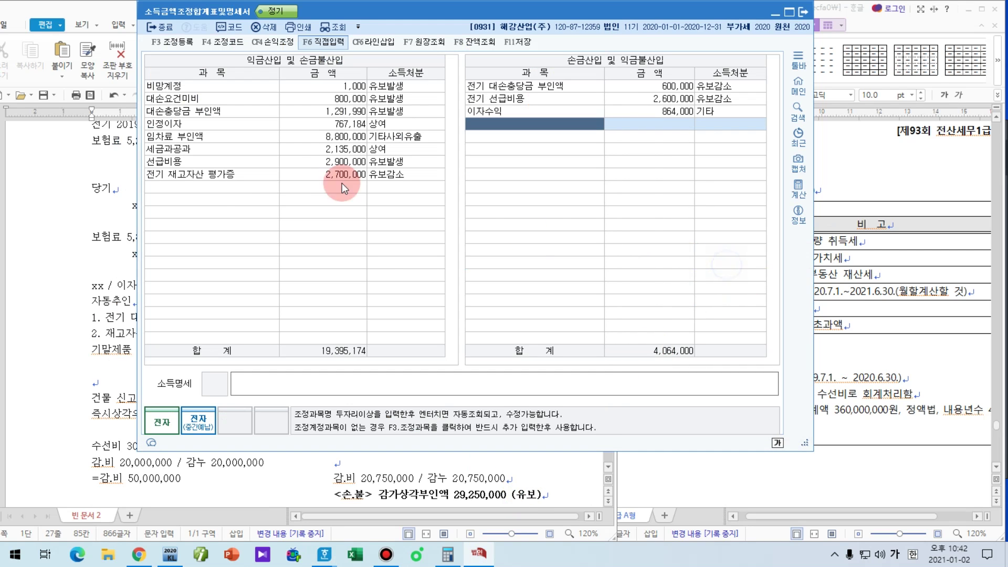
pyautogui.click(222, 179)
pyautogui.click(222, 186)
# Step: Add 감가상각부인액 29,250,000 as 유보발생 and close the adjustment statement
pyautogui.write('감')
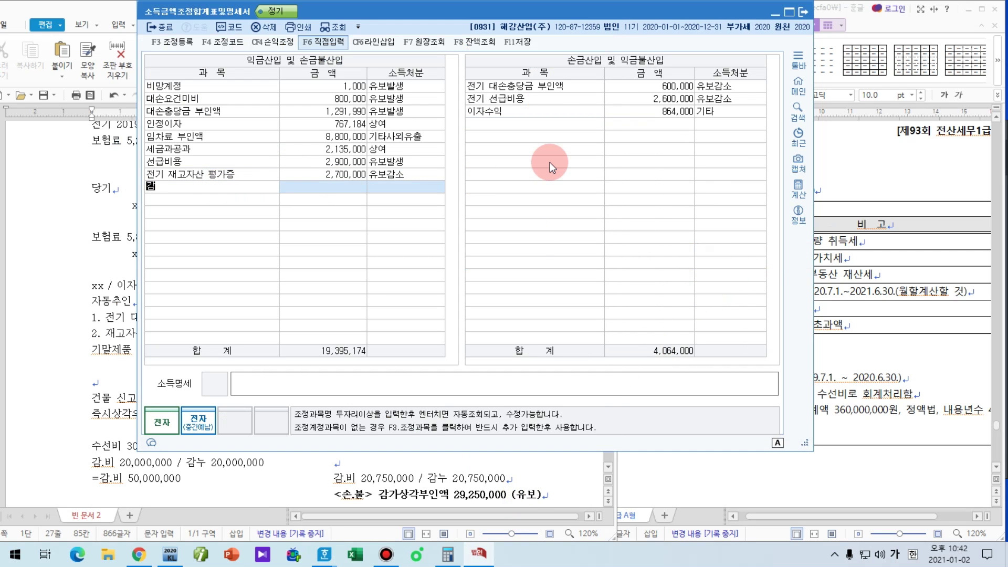
pyautogui.write('가상각부인액')
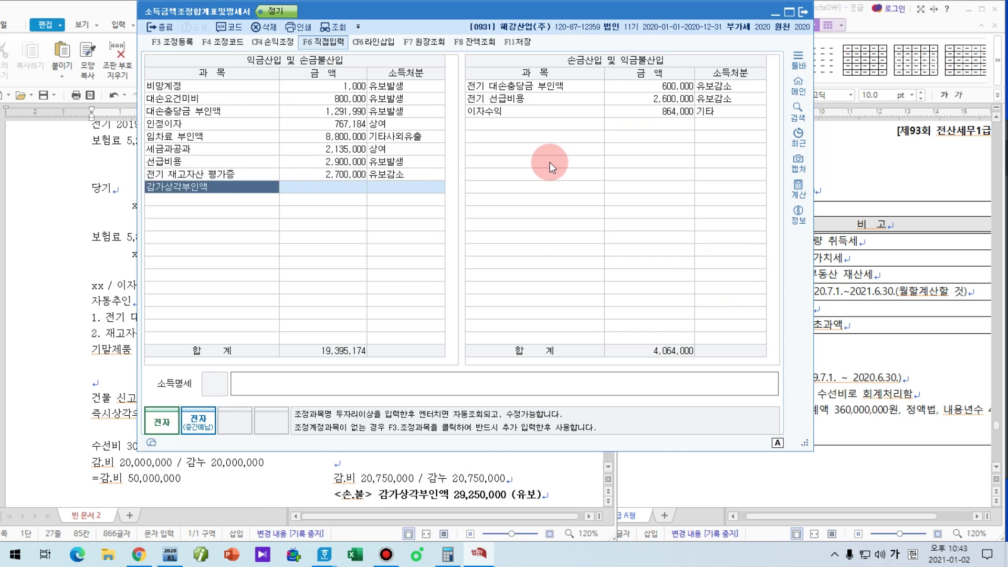
pyautogui.press('Return')
pyautogui.write('29,250,000')
pyautogui.press('Return')
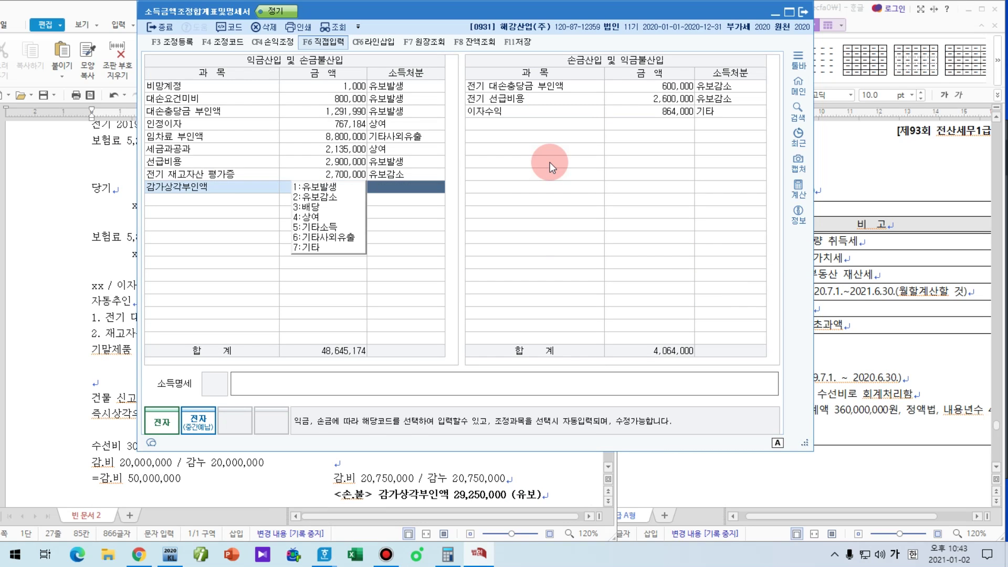
pyautogui.write('1')
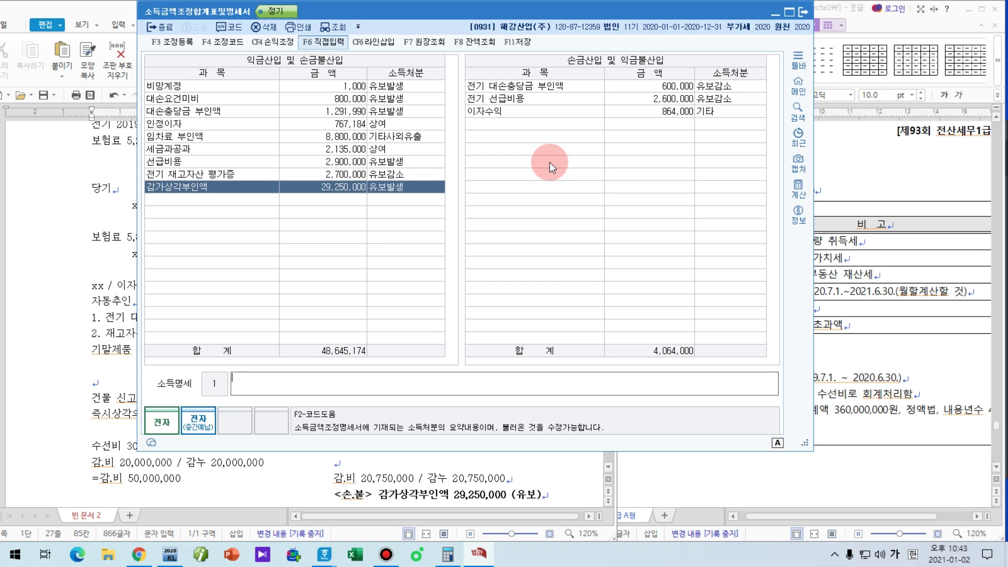
pyautogui.press('Escape')
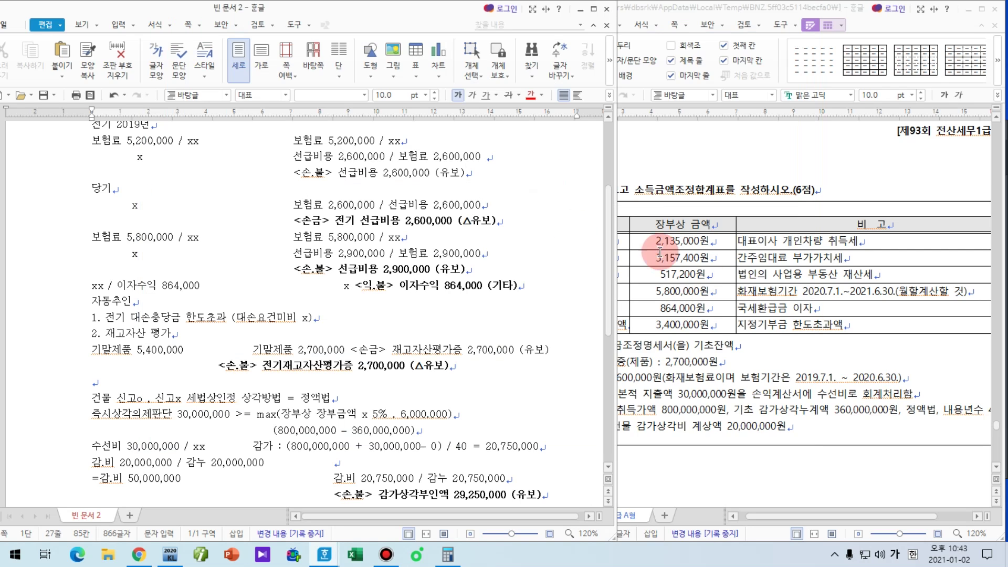
# Step: Number the 세액공제조정명세서 form as 1) in question [5]
pyautogui.click(721, 399)
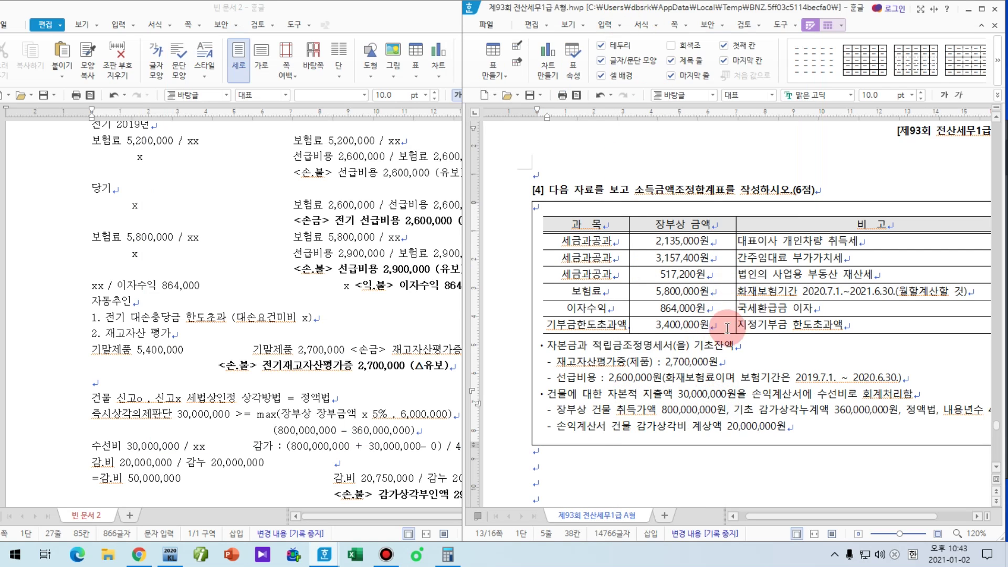
pyautogui.scroll(-3, 752, 339)
pyautogui.scroll(-3, 751, 337)
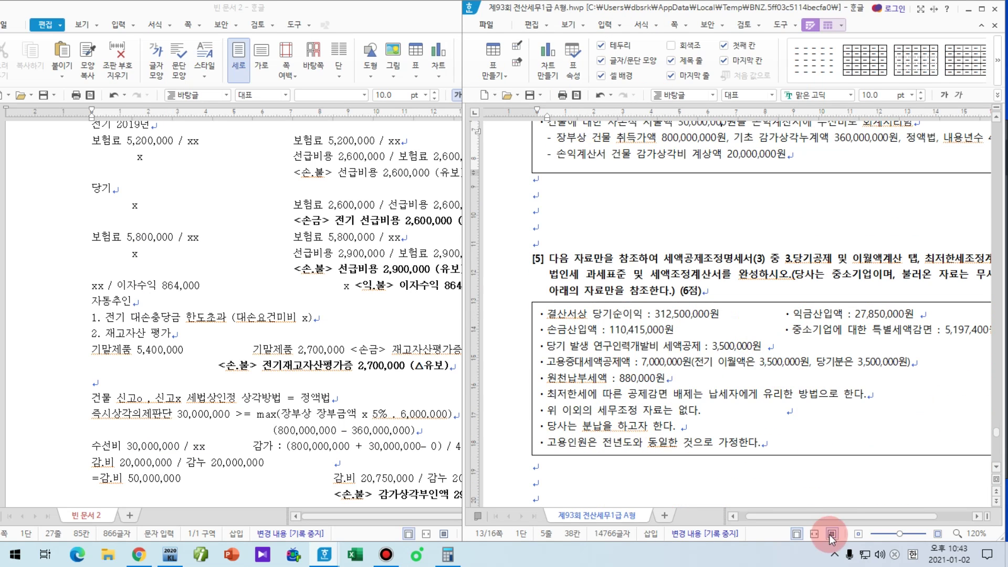
pyautogui.moveTo(803, 515); pyautogui.dragTo(788, 520)
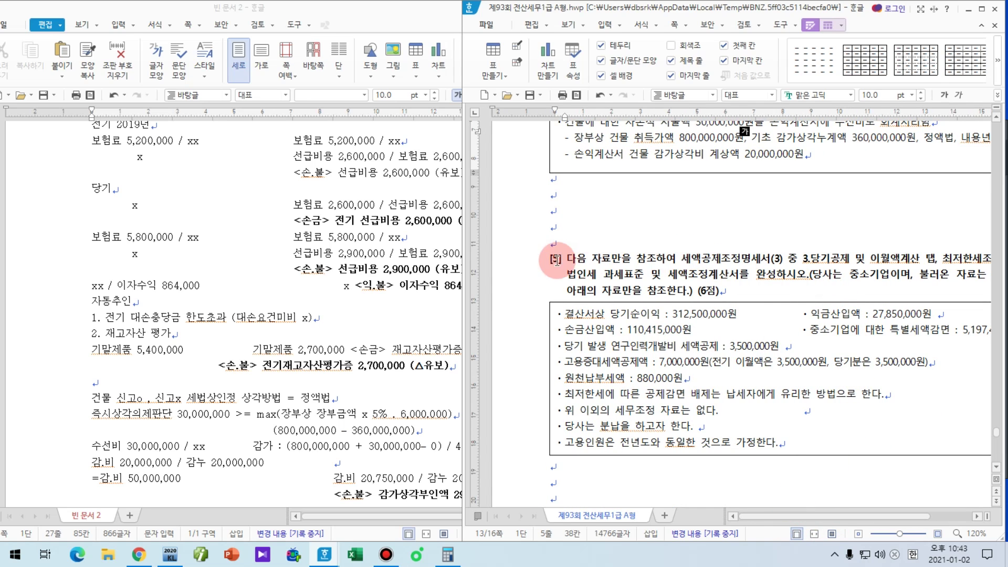
pyautogui.moveTo(683, 258); pyautogui.dragTo(939, 259)
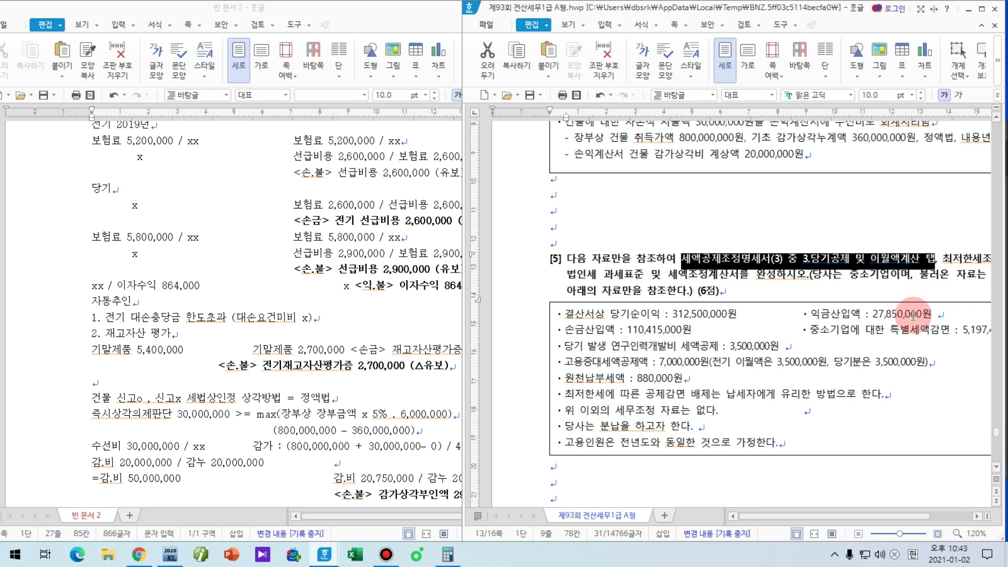
pyautogui.click(683, 258)
pyautogui.write('1')
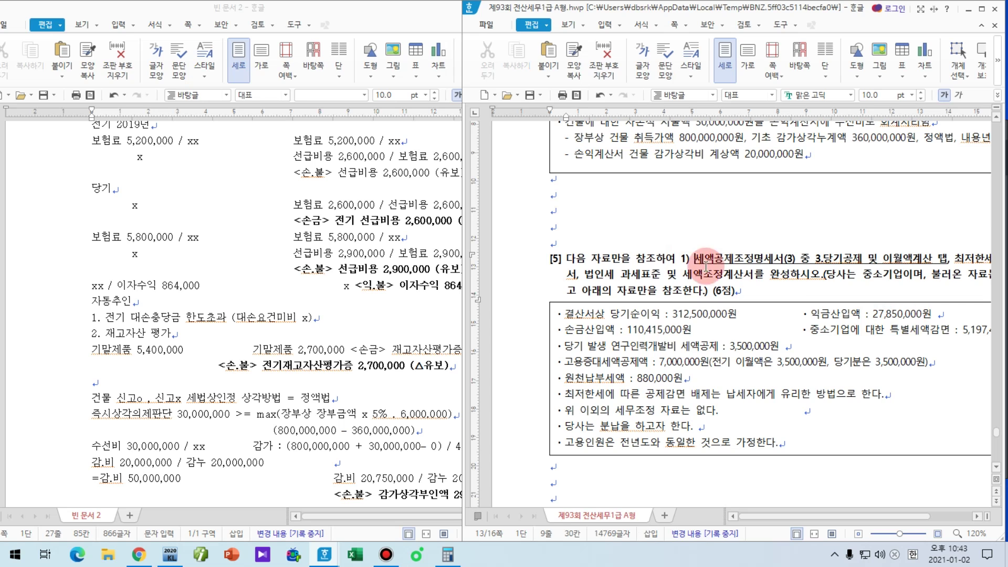
# Step: Number 최저한세조정계산서 as 2) in the question line
pyautogui.moveTo(783, 515); pyautogui.dragTo(834, 519)
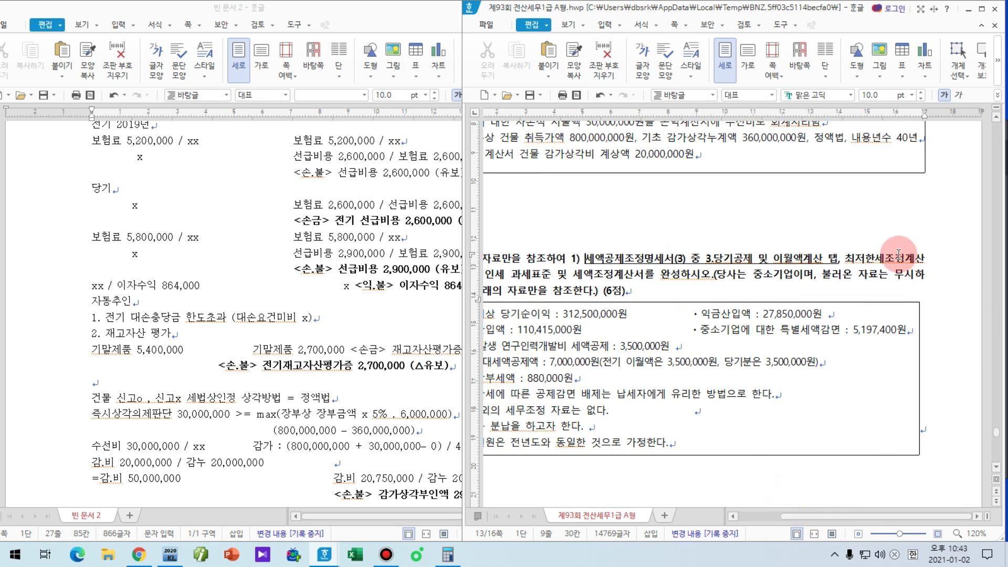
pyautogui.moveTo(844, 258); pyautogui.dragTo(541, 279)
pyautogui.press('Delete')
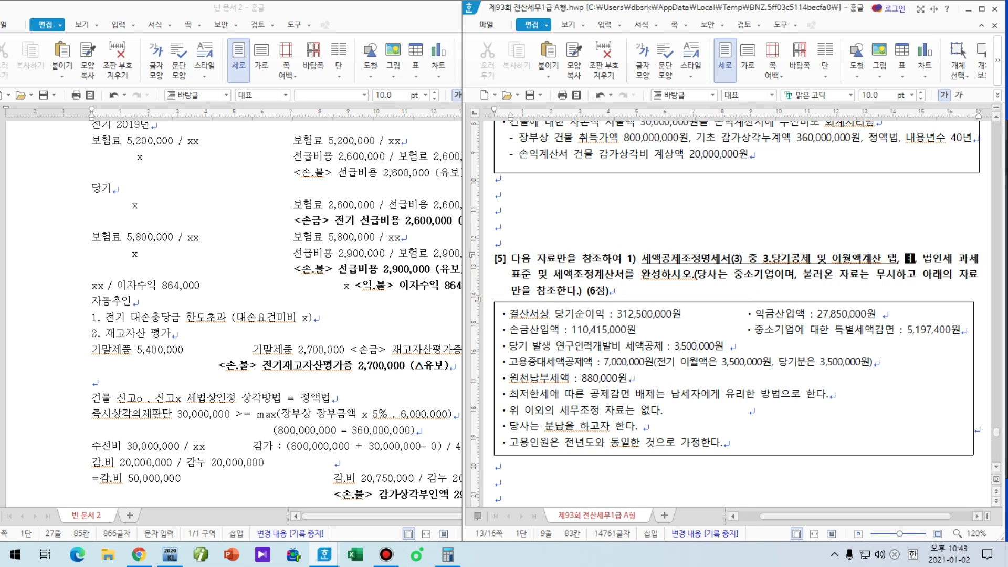
pyautogui.hotkey('ctrl', 'z')
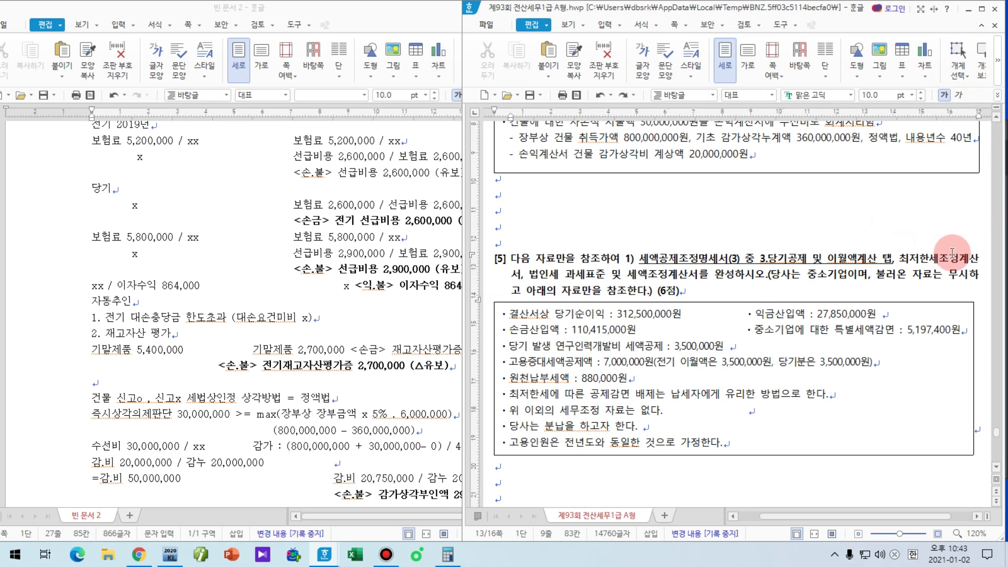
pyautogui.moveTo(522, 274)
pyautogui.mouseDown()
pyautogui.moveTo(581, 198)
pyautogui.moveTo(924, 257)
pyautogui.moveTo(998, 247)
pyautogui.moveTo(905, 265)
pyautogui.moveTo(499, 276)
pyautogui.moveTo(517, 277)
pyautogui.mouseUp()
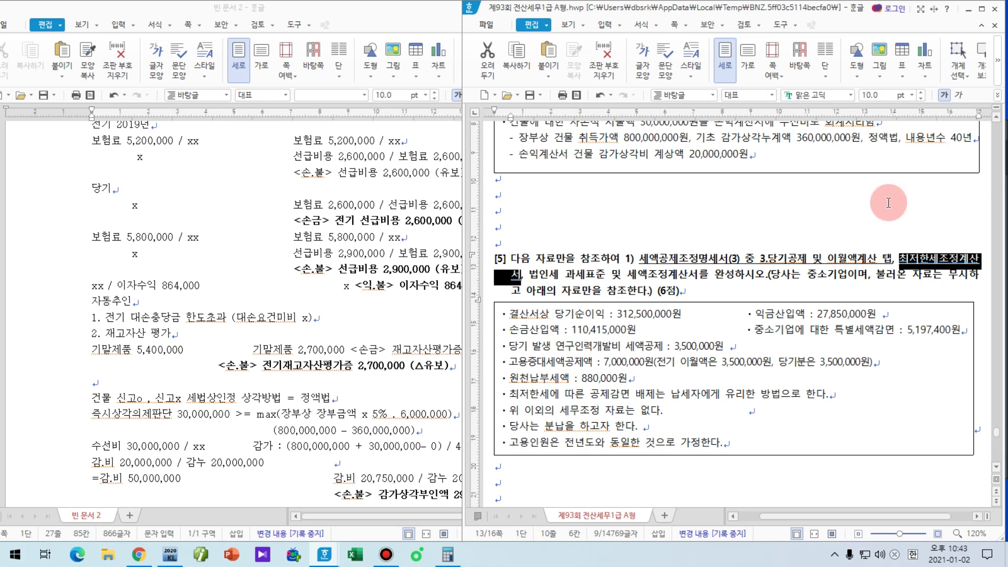
pyautogui.click(895, 258)
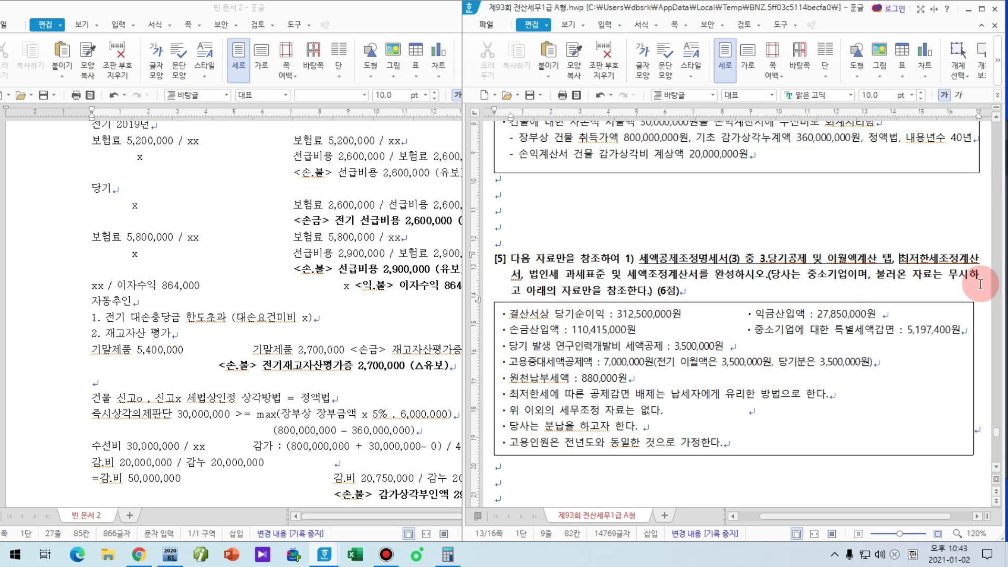
pyautogui.write('2)')
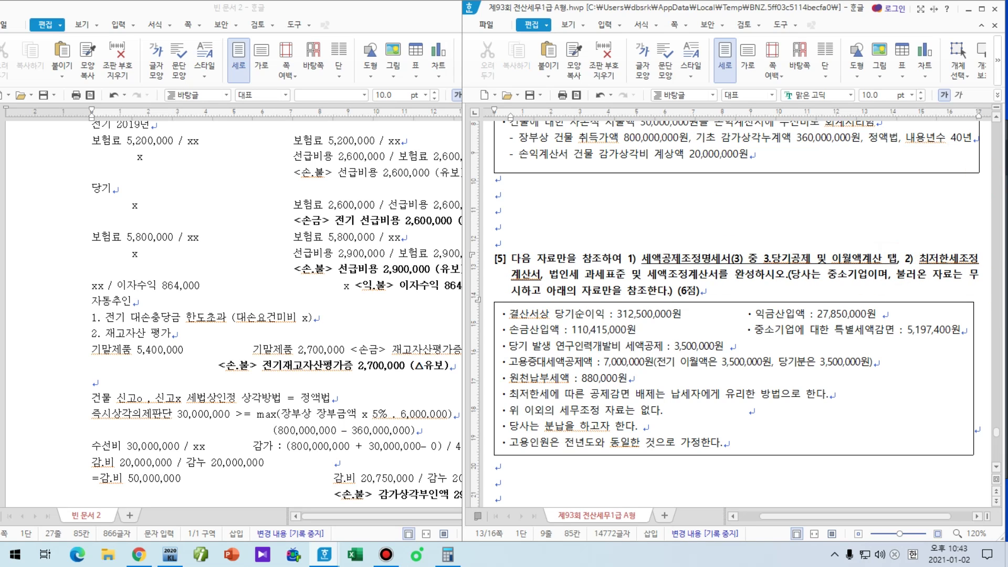
# Step: Number 법인세 과세표준 및 세액조정계산서 as 3)
pyautogui.moveTo(545, 273); pyautogui.dragTo(737, 268)
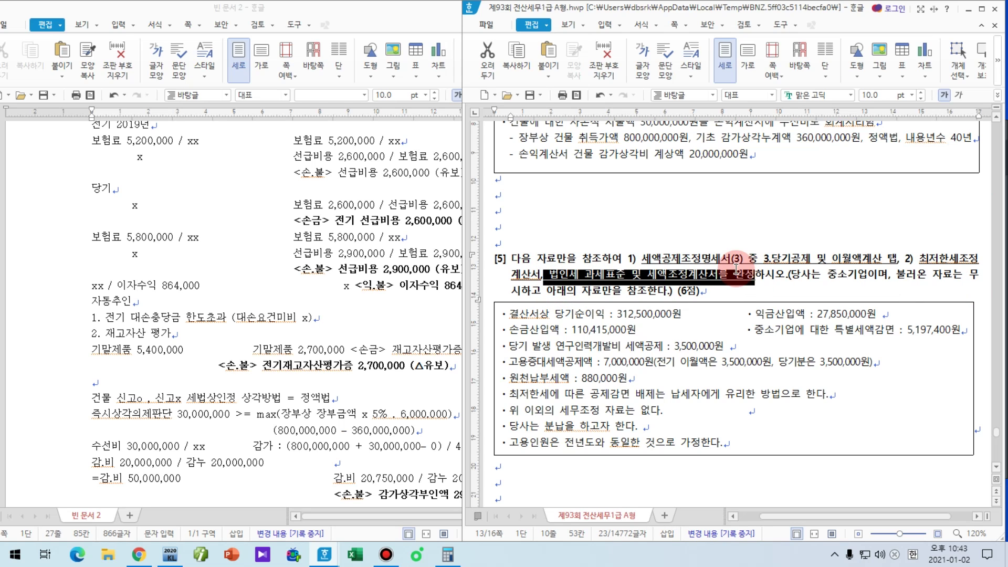
pyautogui.click(544, 278)
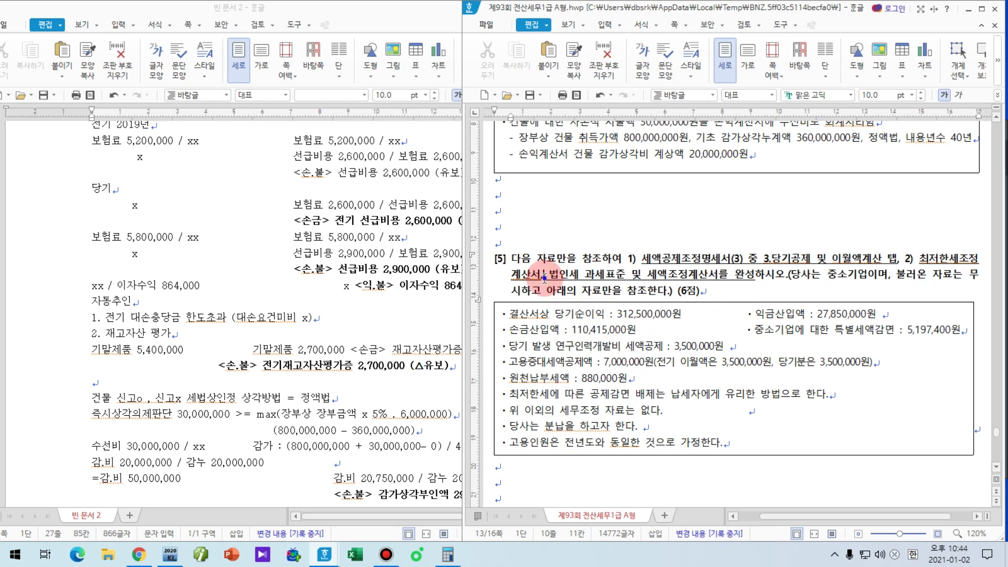
pyautogui.moveTo(544, 278); pyautogui.dragTo(547, 276)
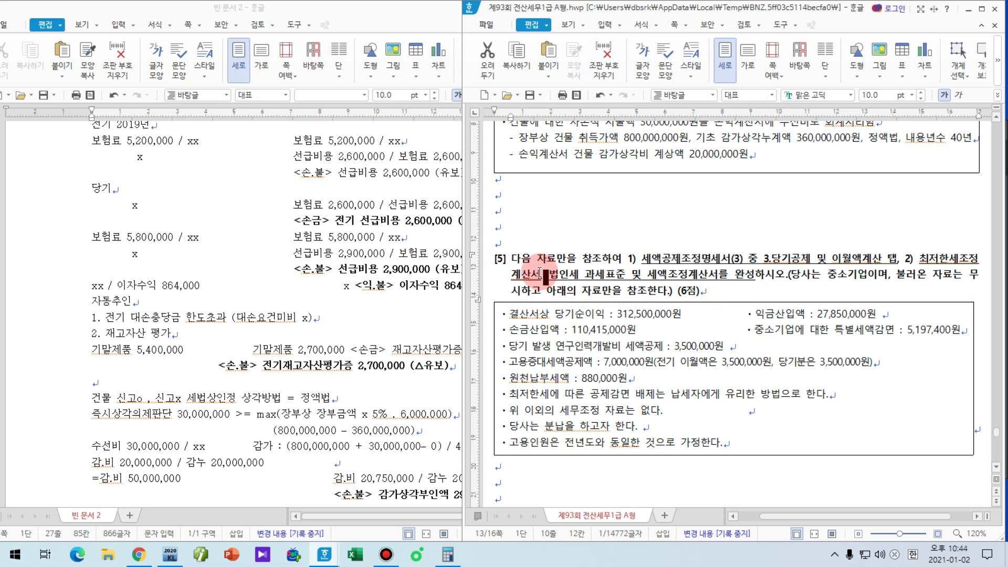
pyautogui.write('3)')
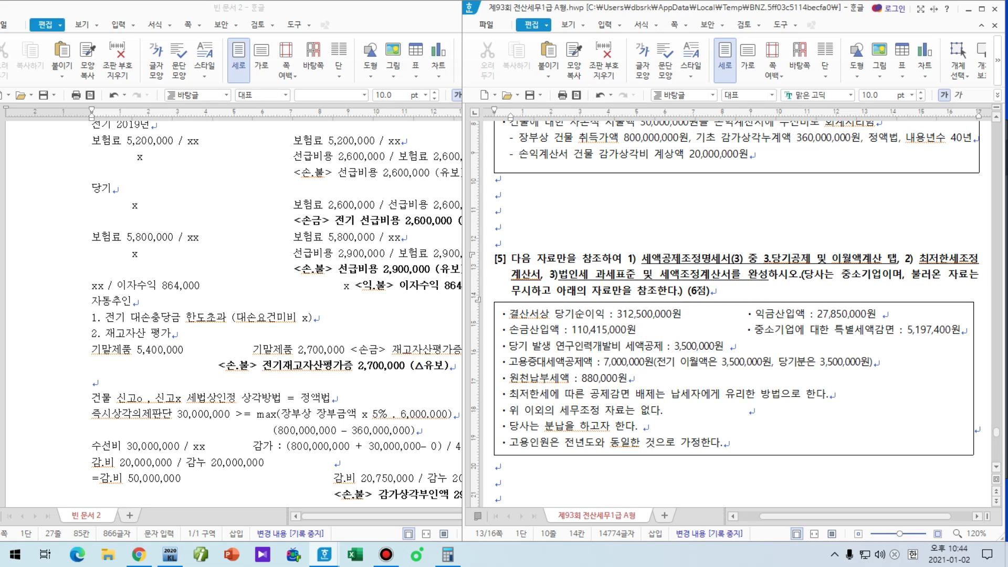
pyautogui.click(833, 288)
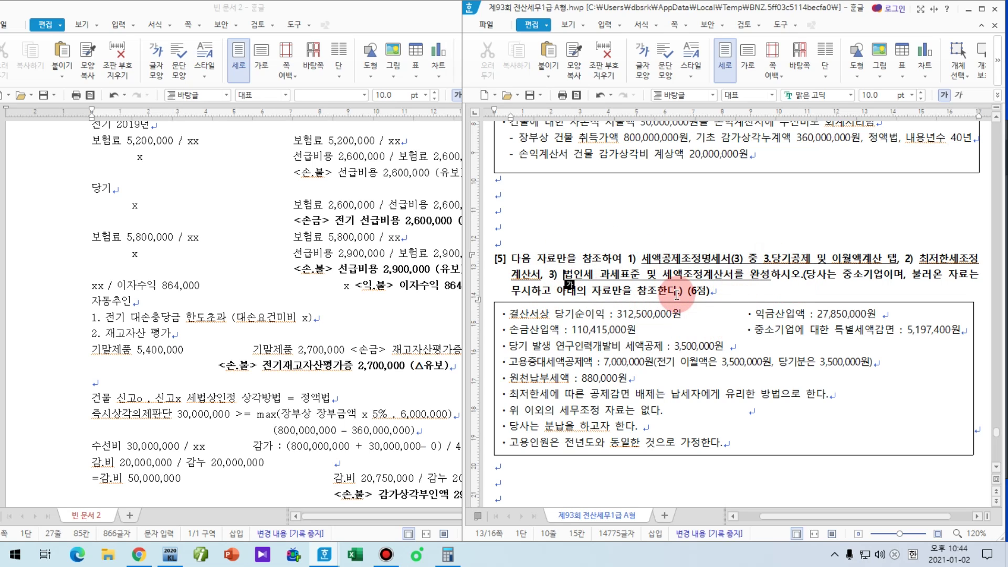
# Step: Swap the numbers so the minimum-tax statement is 3) and the tax base statement 2)
pyautogui.click(910, 260)
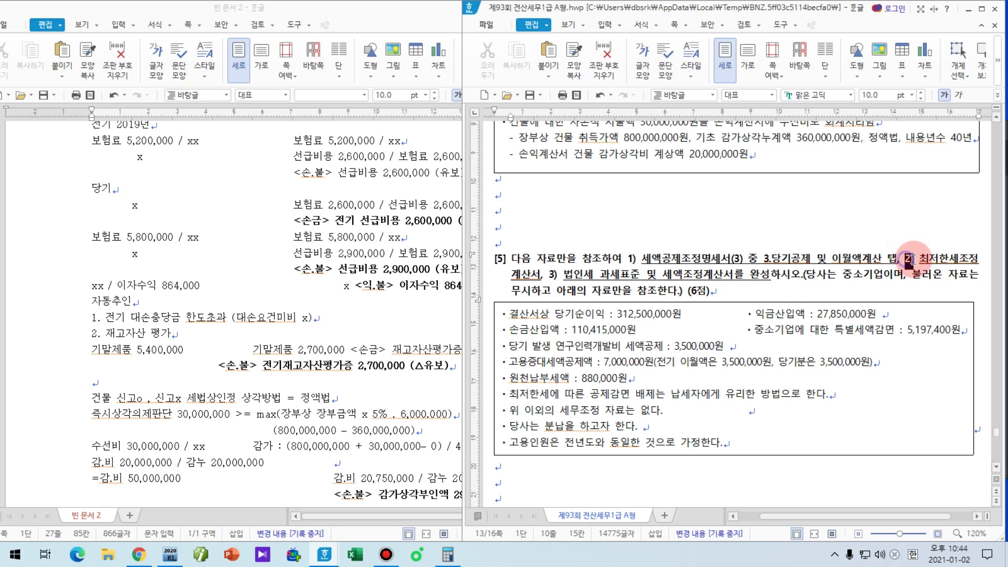
pyautogui.moveTo(910, 259); pyautogui.dragTo(916, 259)
pyautogui.write('3')
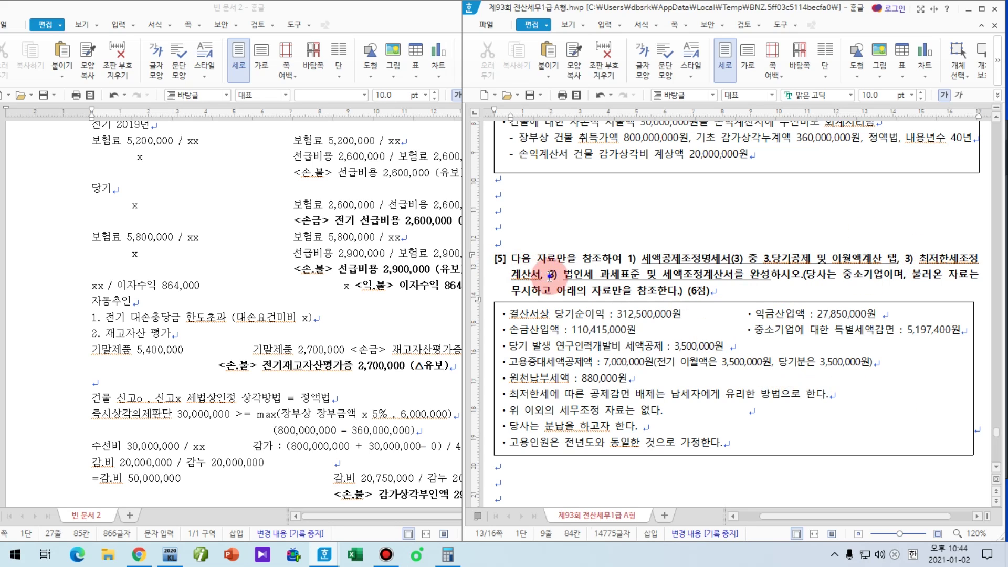
pyautogui.moveTo(548, 273); pyautogui.dragTo(555, 277)
pyautogui.write('2')
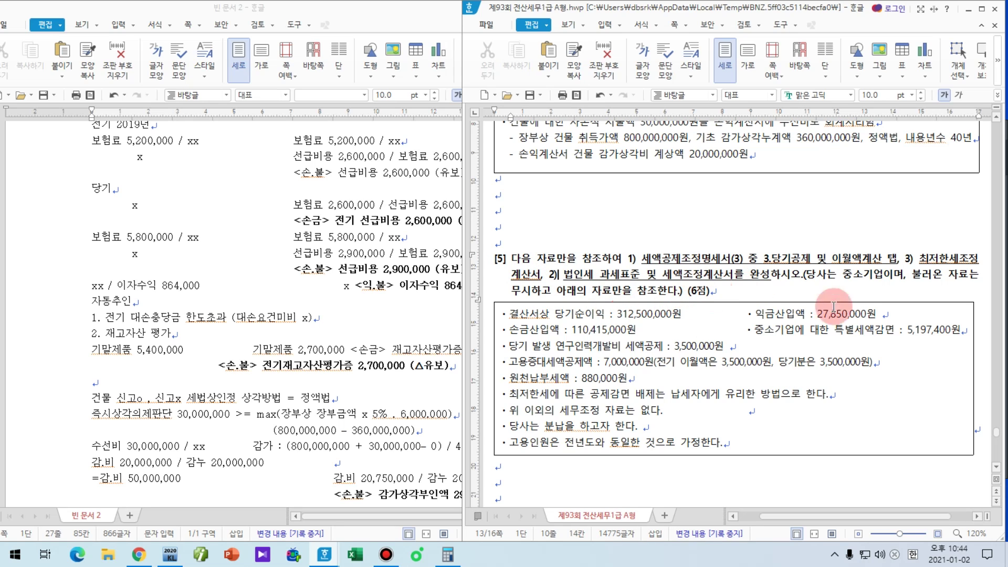
# Step: Insert ', 4)' after 1) and ', 5)' after 2) for the repeated forms
pyautogui.click(637, 258)
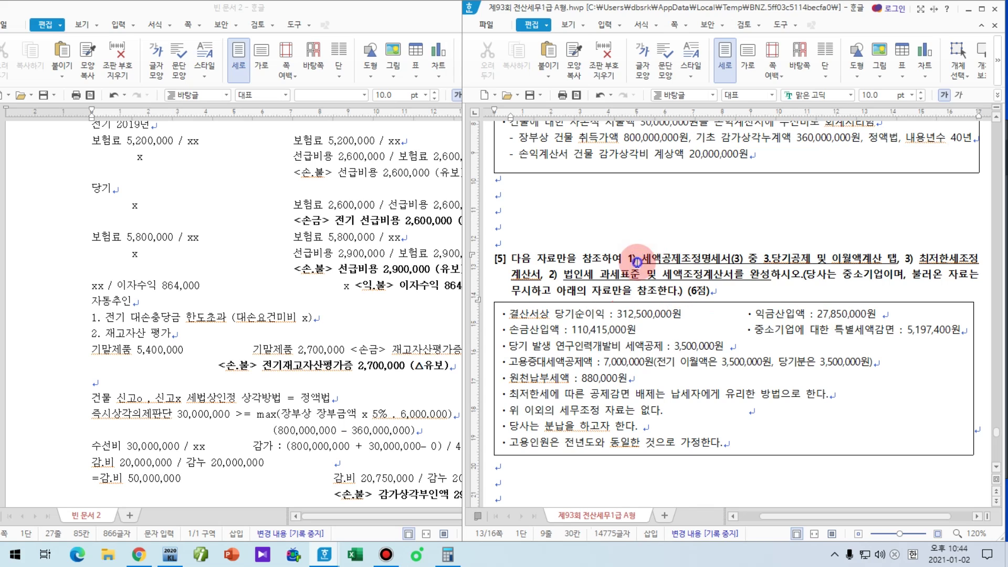
pyautogui.write(', 4)')
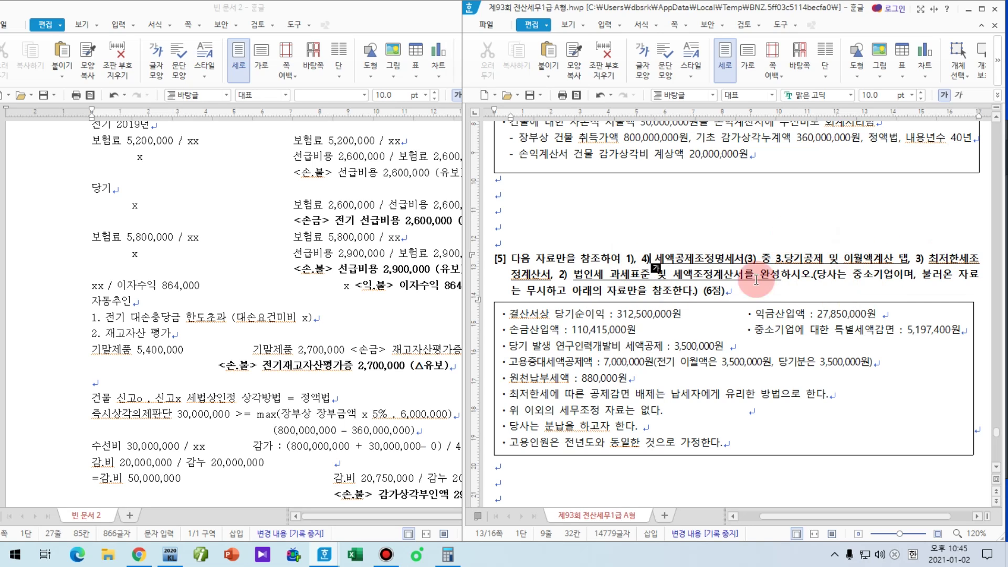
pyautogui.click(573, 277)
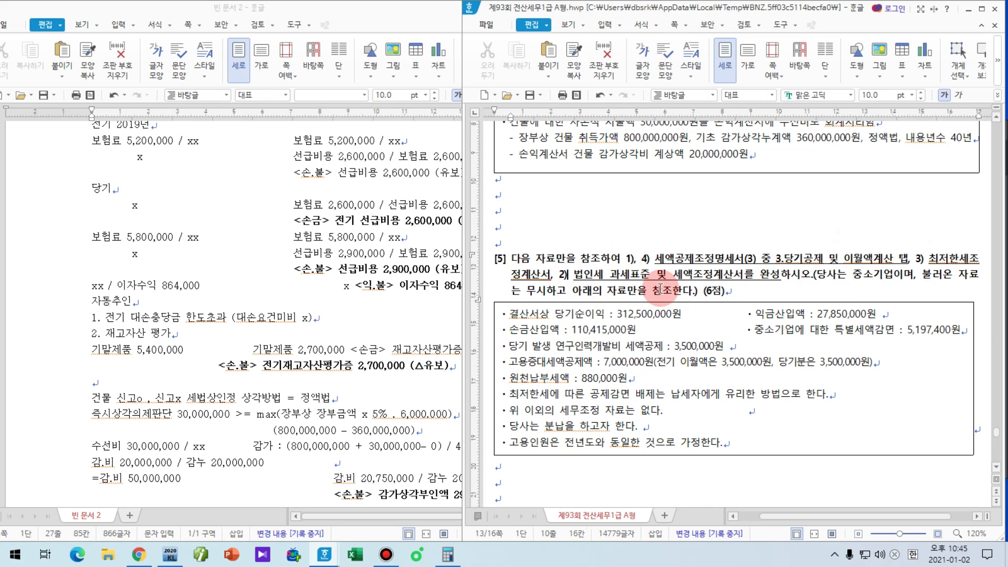
pyautogui.write(', 5)')
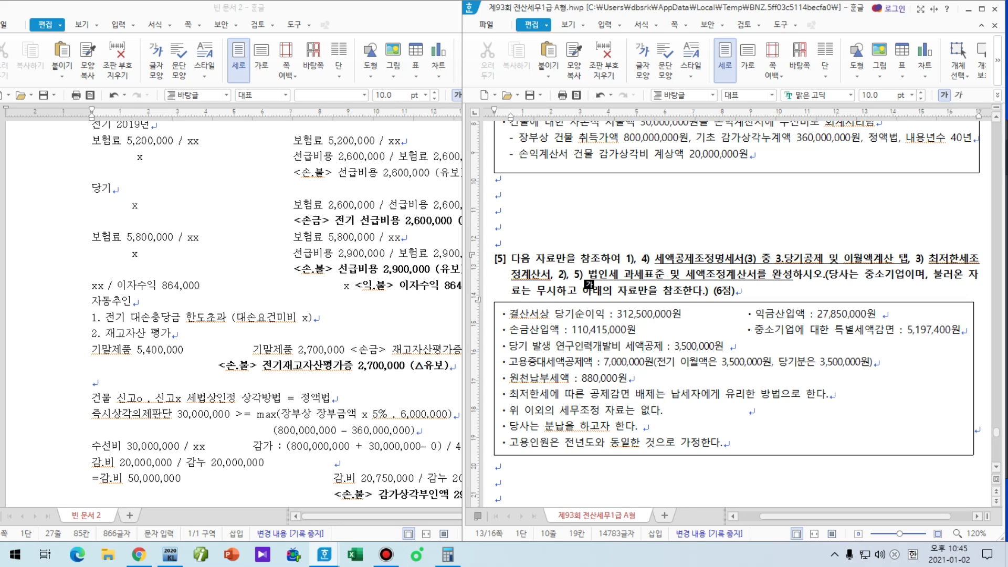
pyautogui.click(634, 258)
pyautogui.write(',')
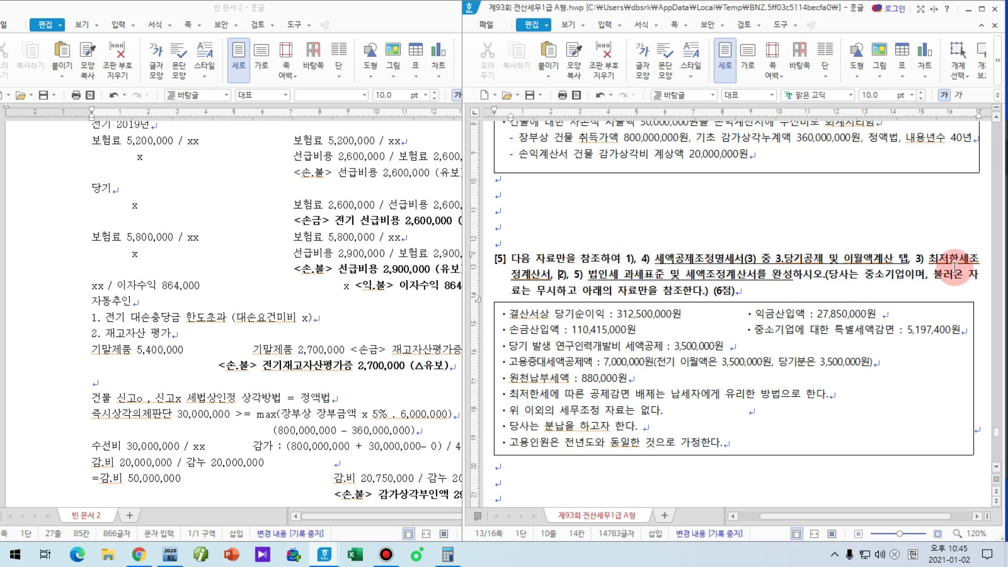
pyautogui.click(937, 252)
pyautogui.moveTo(578, 275); pyautogui.dragTo(583, 275)
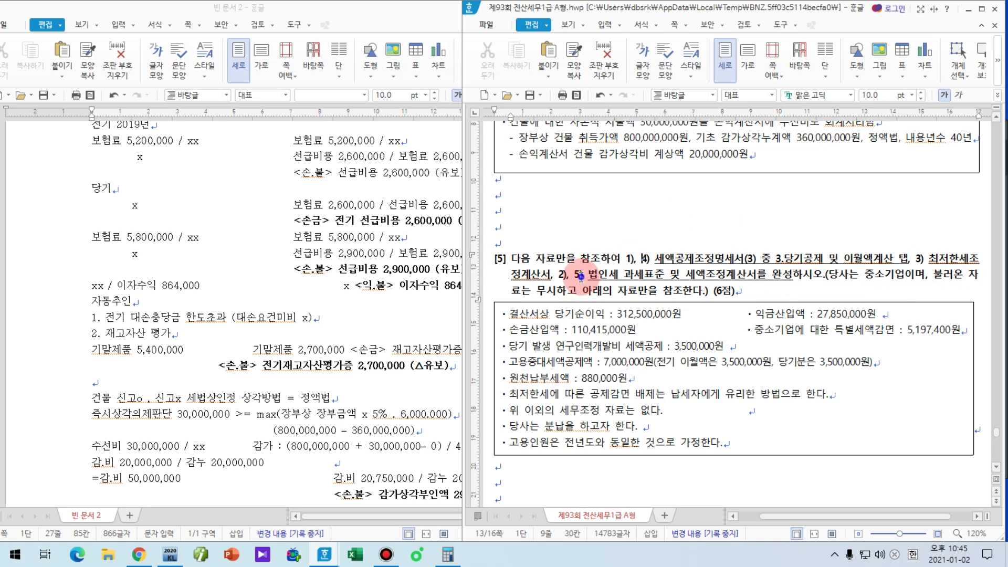
pyautogui.click(736, 290)
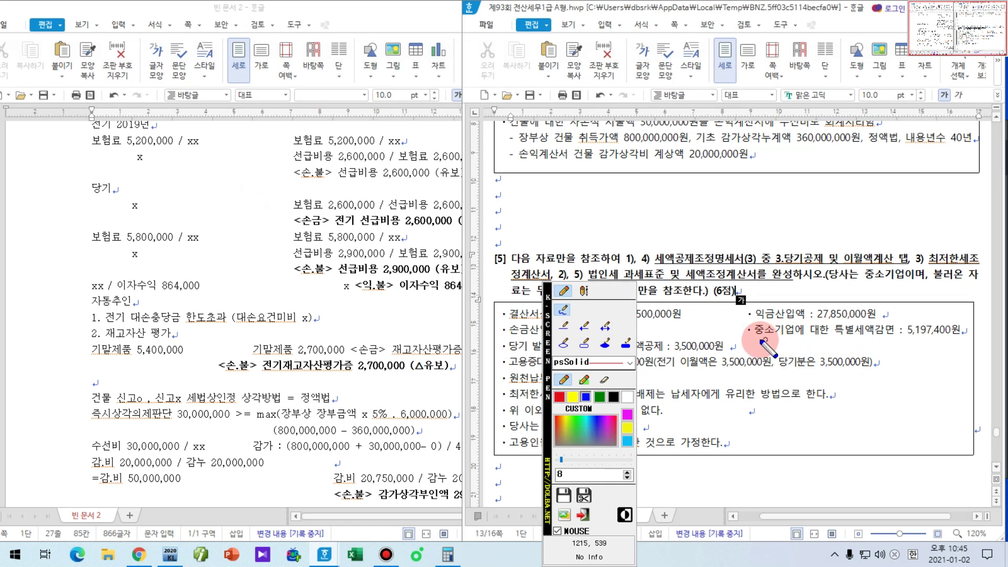
pyautogui.moveTo(753, 341); pyautogui.dragTo(909, 340)
pyautogui.moveTo(546, 353); pyautogui.dragTo(187, 281)
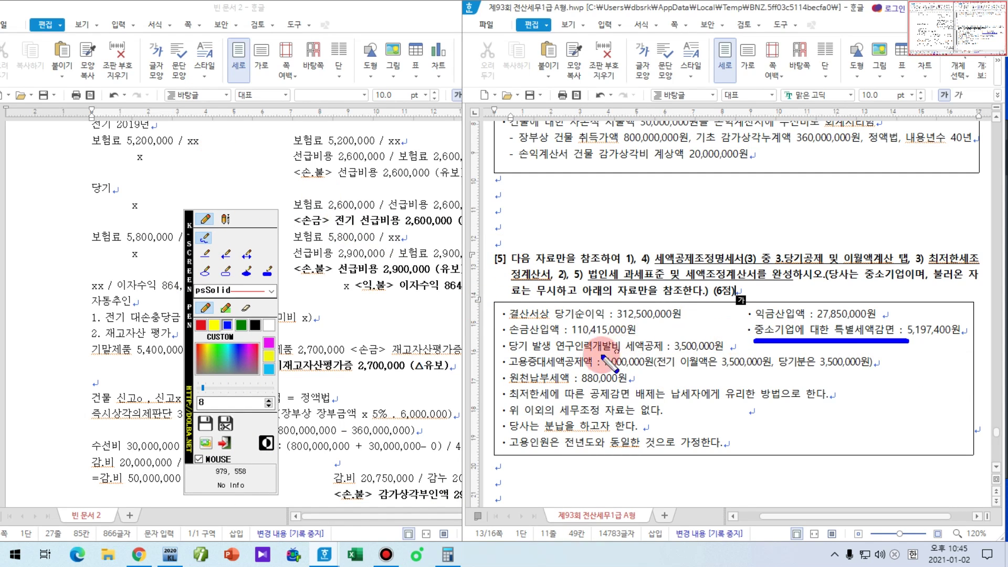
pyautogui.moveTo(557, 353); pyautogui.dragTo(659, 353)
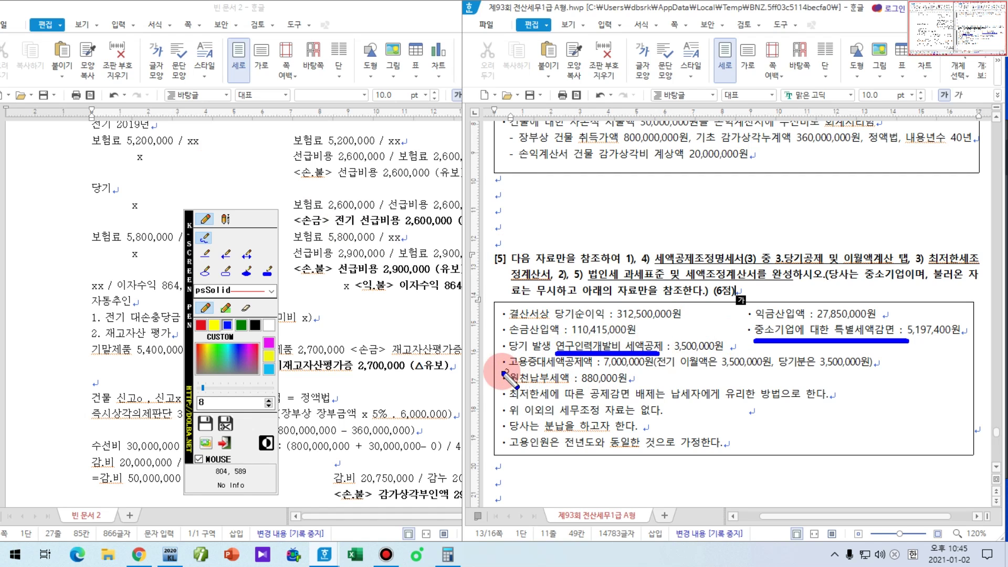
pyautogui.moveTo(504, 371); pyautogui.dragTo(864, 373)
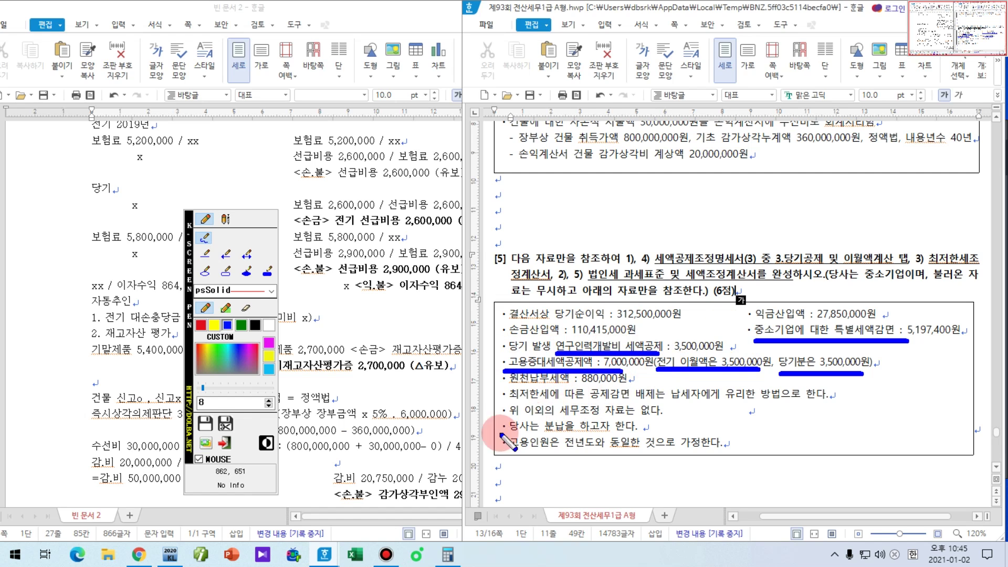
pyautogui.press('Escape')
# Step: Open 공제감면세액및추가납부세액합계표 from KcLep's 법인조정 menu
pyautogui.click(170, 554)
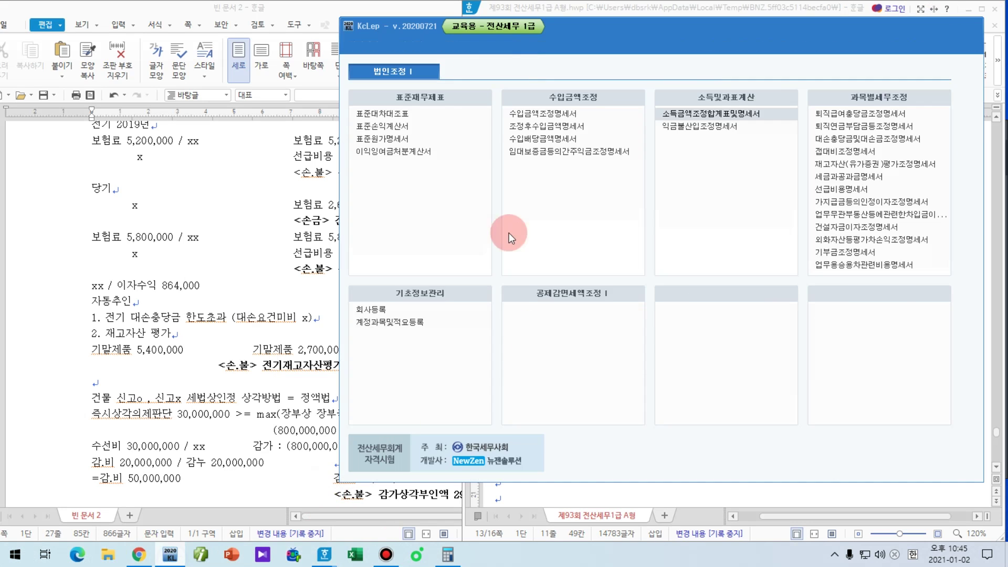
pyautogui.moveTo(671, 34); pyautogui.dragTo(316, 34)
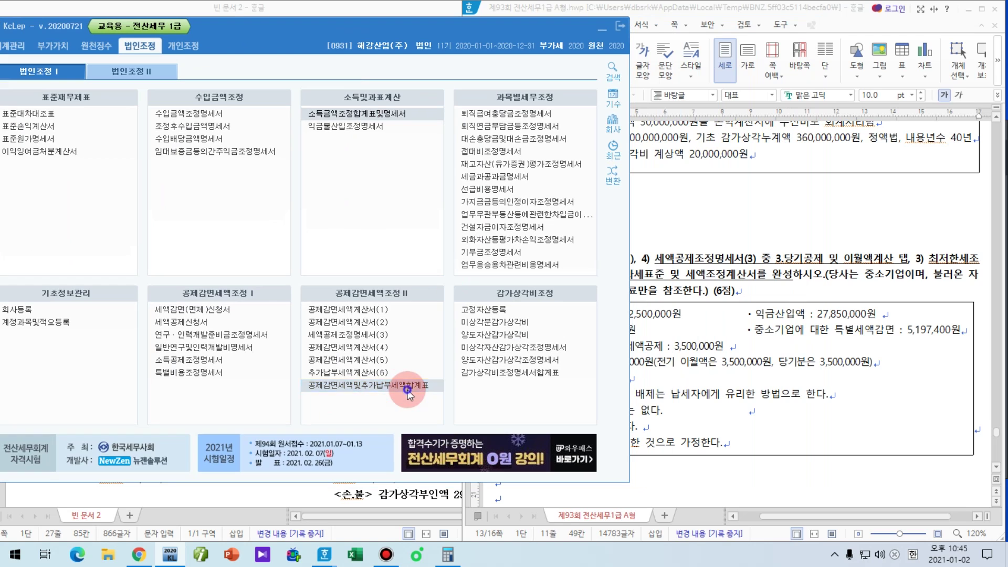
pyautogui.click(414, 387)
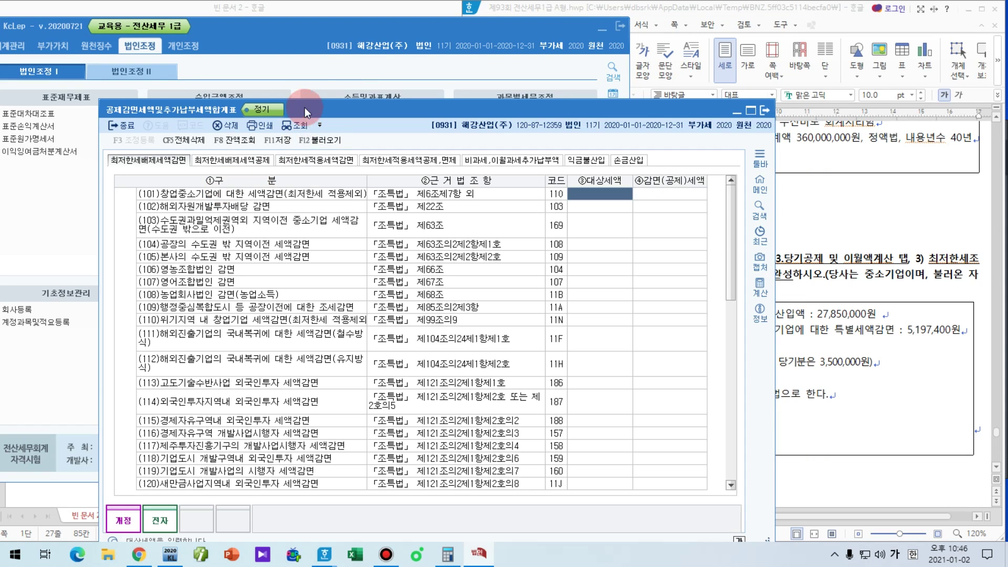
pyautogui.moveTo(307, 112); pyautogui.dragTo(262, 62)
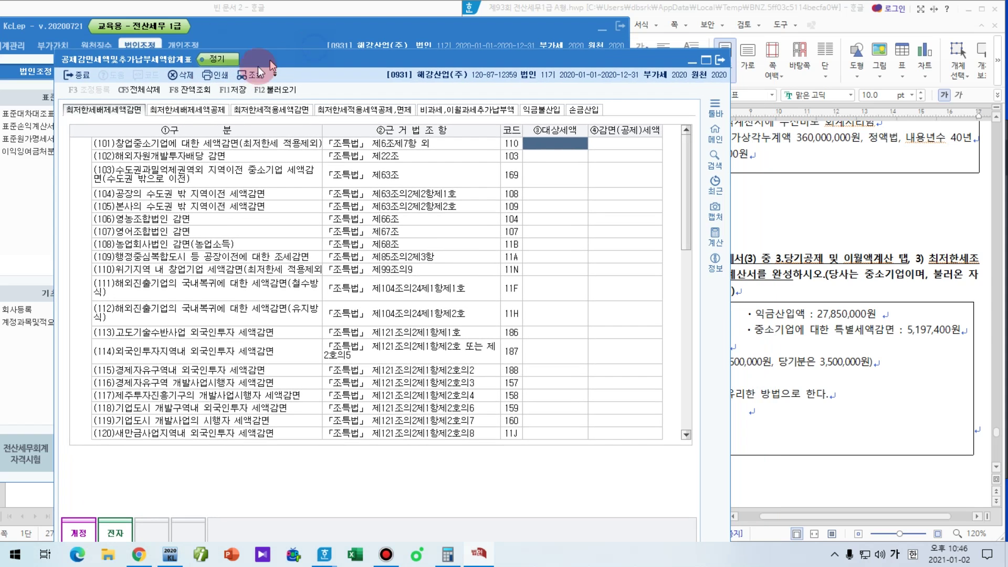
# Step: Mark the minimum-tax-exempt and minimum-tax-applied sections with the pen, then close the form
pyautogui.press('F9')
pyautogui.moveTo(65, 120); pyautogui.dragTo(376, 119)
pyautogui.moveTo(189, 252)
pyautogui.mouseDown()
pyautogui.moveTo(934, 460)
pyautogui.moveTo(968, 428)
pyautogui.mouseUp()
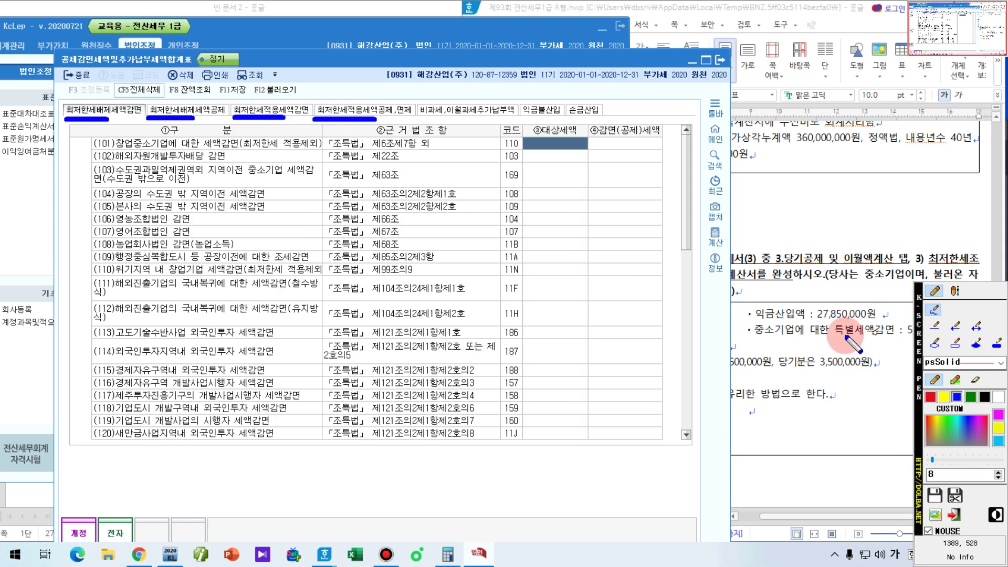
pyautogui.moveTo(752, 341); pyautogui.dragTo(905, 341)
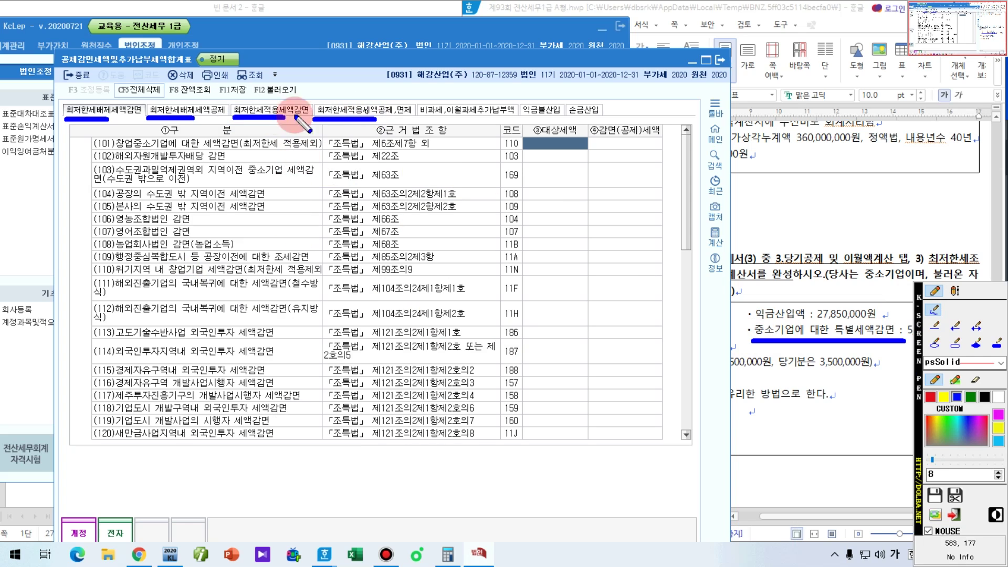
pyautogui.moveTo(296, 116)
pyautogui.mouseDown()
pyautogui.moveTo(286, 129)
pyautogui.moveTo(236, 119)
pyautogui.moveTo(278, 100)
pyautogui.moveTo(299, 129)
pyautogui.mouseUp()
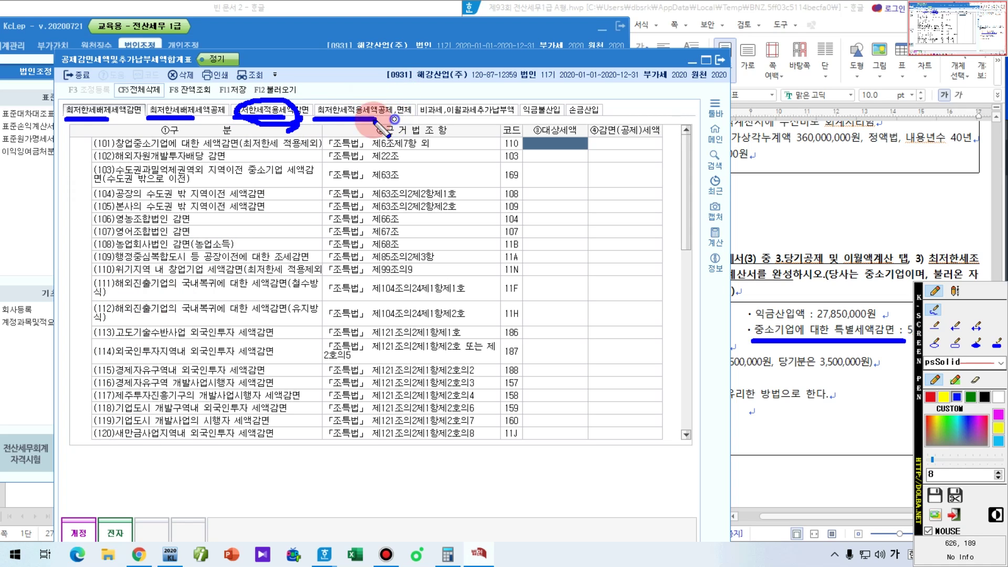
pyautogui.moveTo(317, 115)
pyautogui.mouseDown()
pyautogui.moveTo(367, 90)
pyautogui.moveTo(395, 117)
pyautogui.mouseUp()
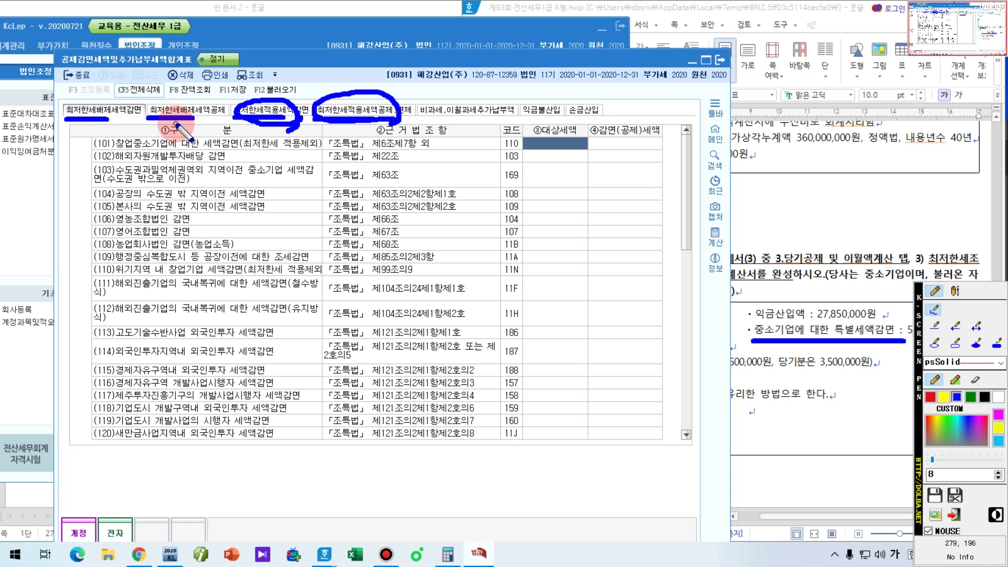
pyautogui.moveTo(208, 105)
pyautogui.mouseDown()
pyautogui.moveTo(199, 134)
pyautogui.moveTo(60, 102)
pyautogui.moveTo(231, 113)
pyautogui.moveTo(193, 125)
pyautogui.mouseUp()
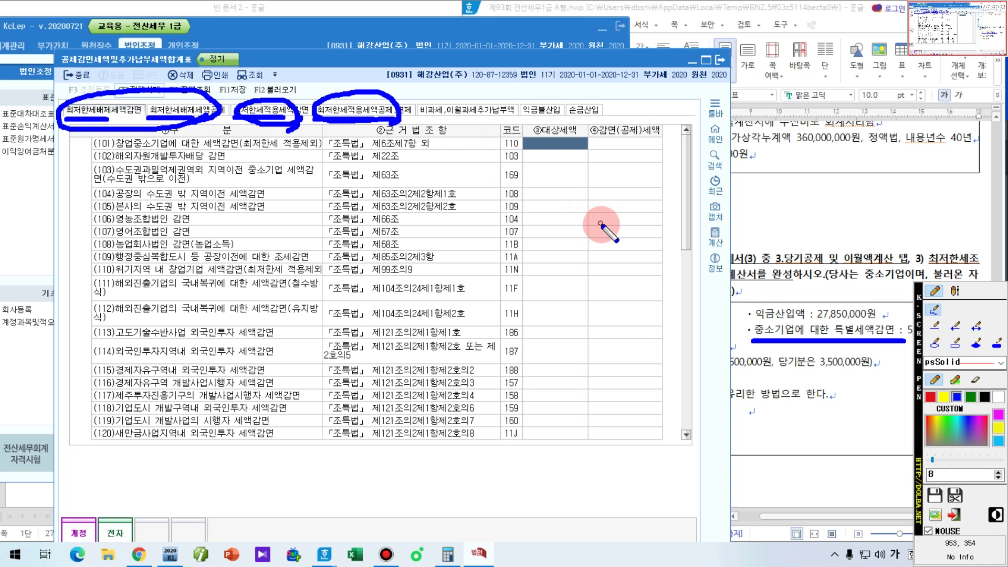
pyautogui.press('Escape')
pyautogui.moveTo(334, 53); pyautogui.dragTo(278, 5)
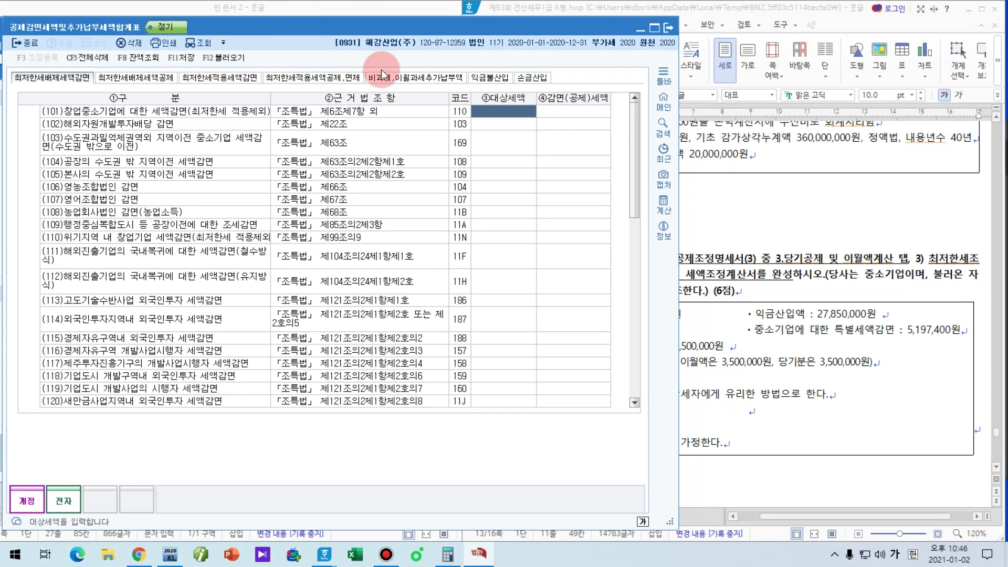
pyautogui.press('Escape')
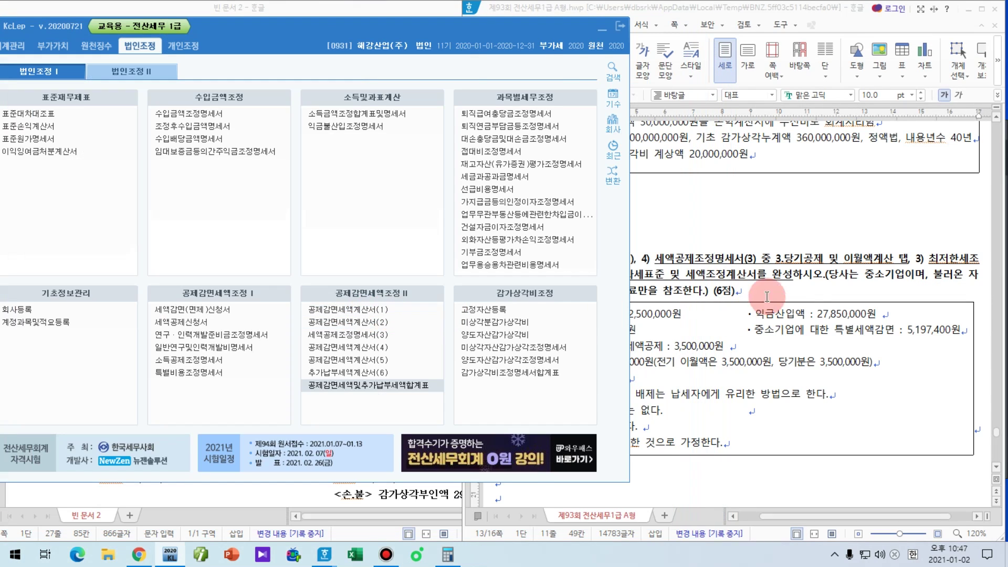
# Step: Open 세액공제조정명세서(3) from the 법인조정 menu
pyautogui.click(804, 276)
pyautogui.click(240, 15)
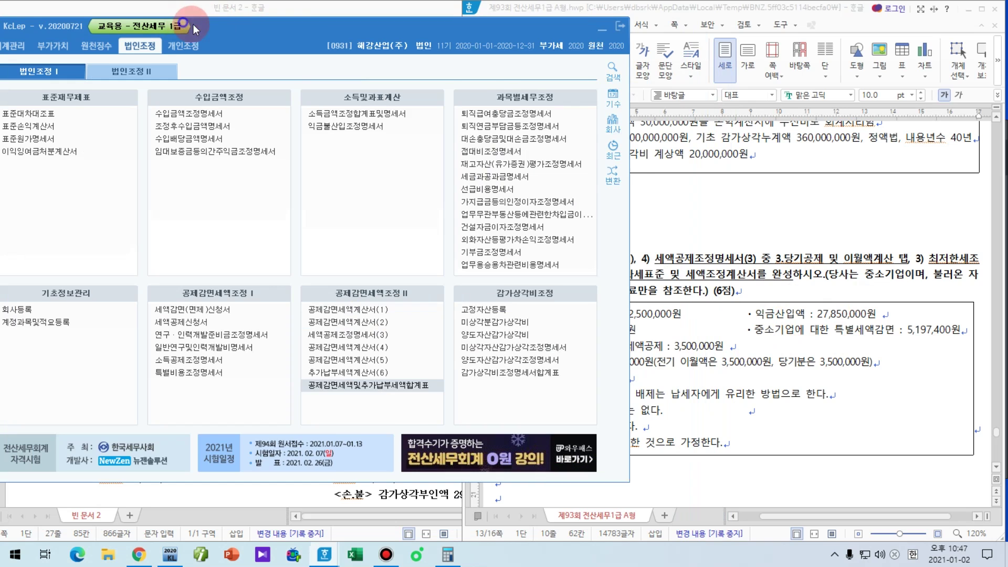
pyautogui.click(174, 49)
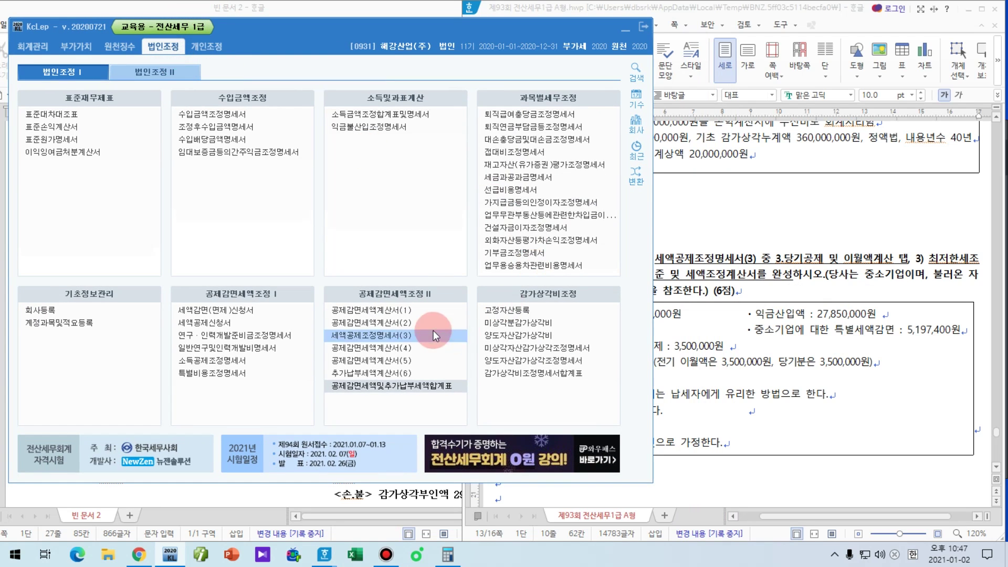
pyautogui.press('F12')
pyautogui.moveTo(324, 345); pyautogui.dragTo(402, 346)
pyautogui.press('F12')
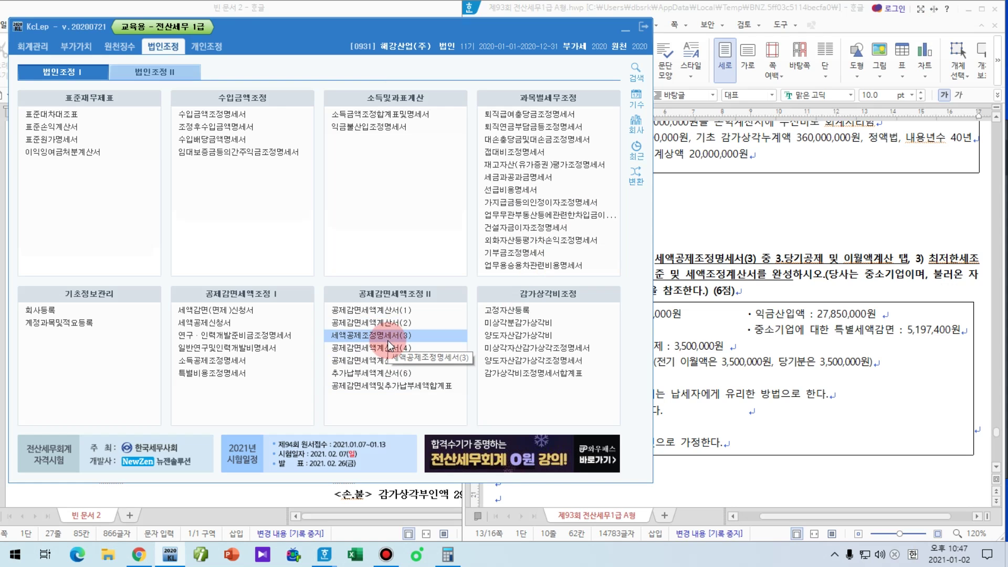
pyautogui.click(388, 340)
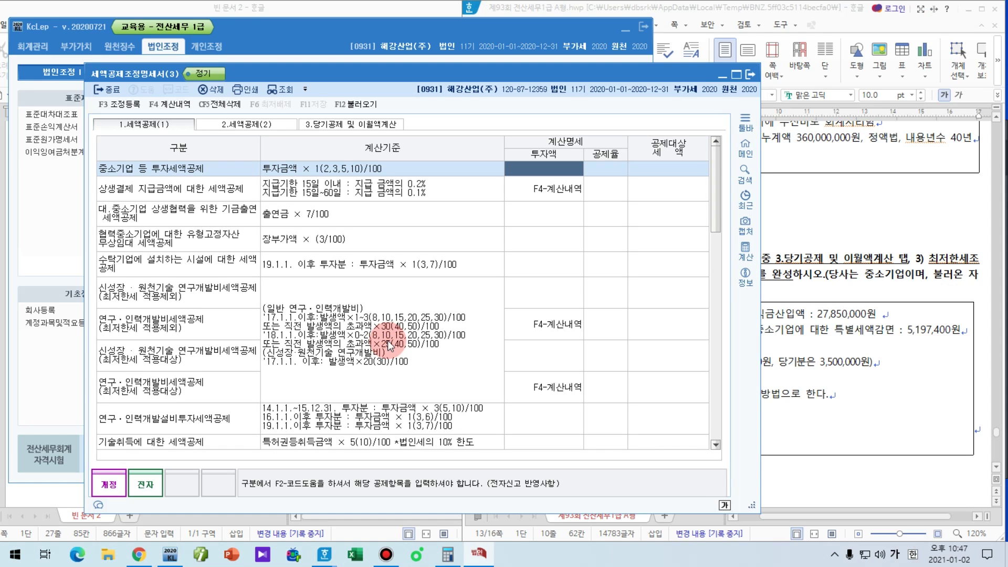
# Step: Check the question's credit instructions and switch the form to the 3.당기공제 및 이월액계산 tab
pyautogui.click(809, 245)
pyautogui.moveTo(784, 261); pyautogui.dragTo(903, 257)
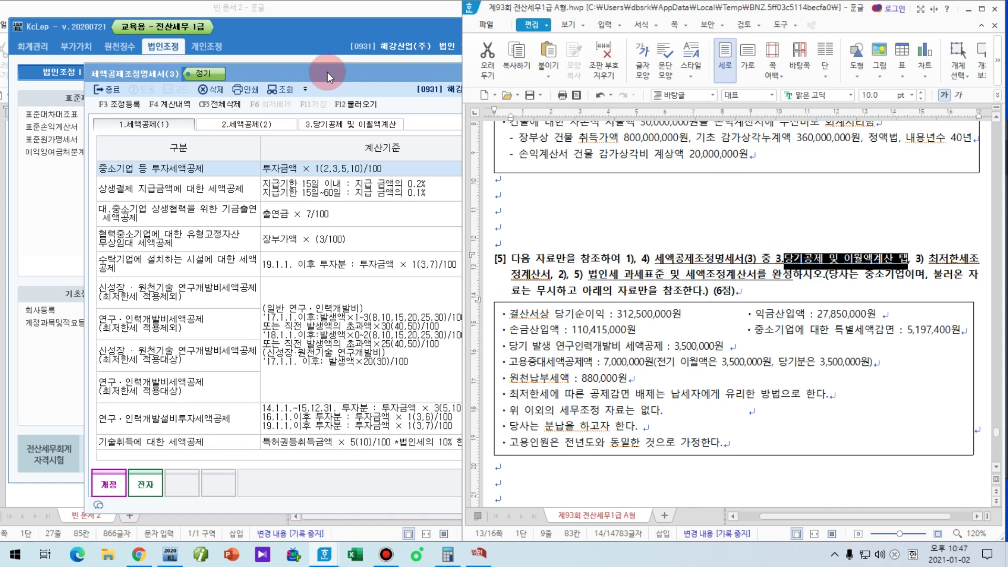
pyautogui.click(325, 73)
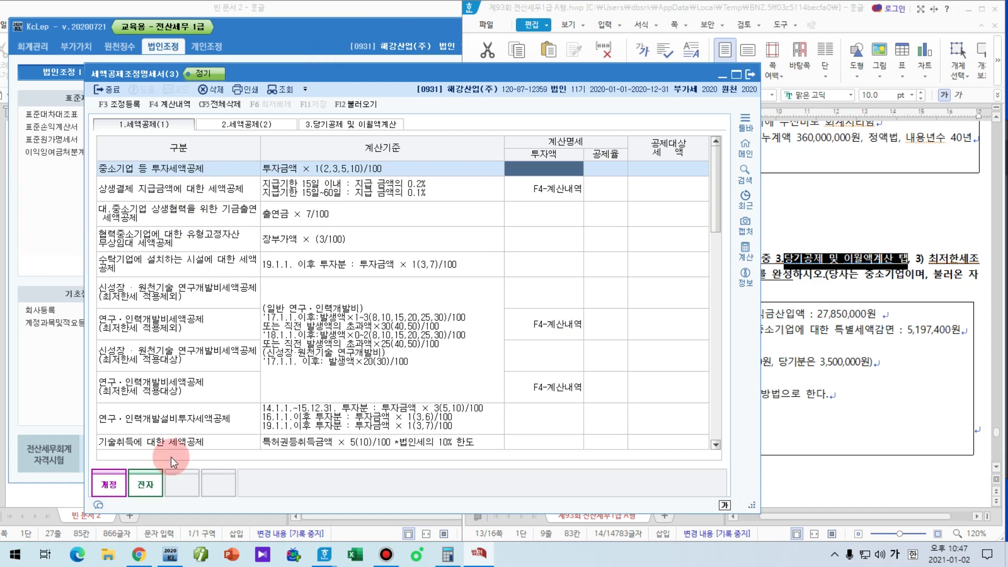
pyautogui.click(248, 124)
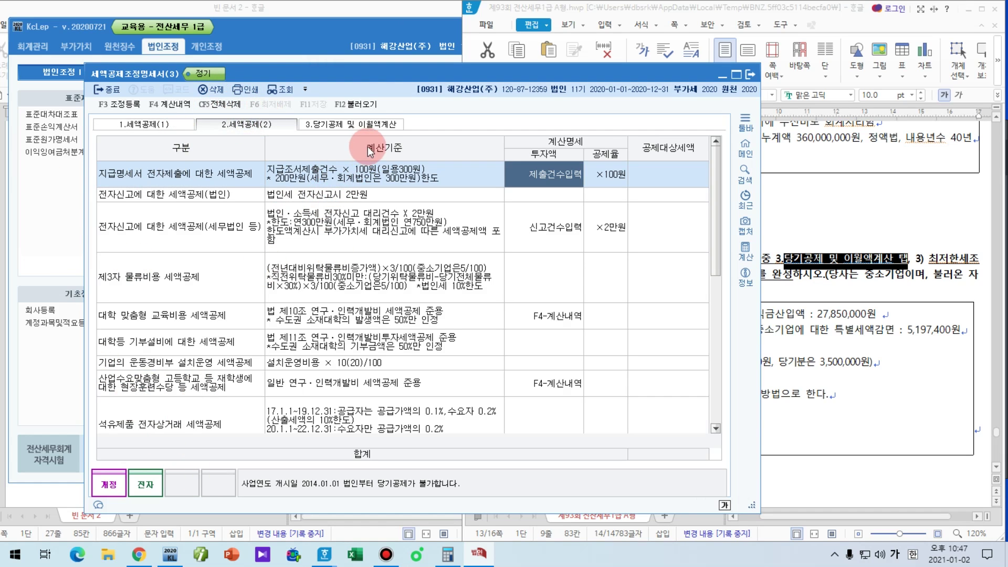
pyautogui.click(366, 126)
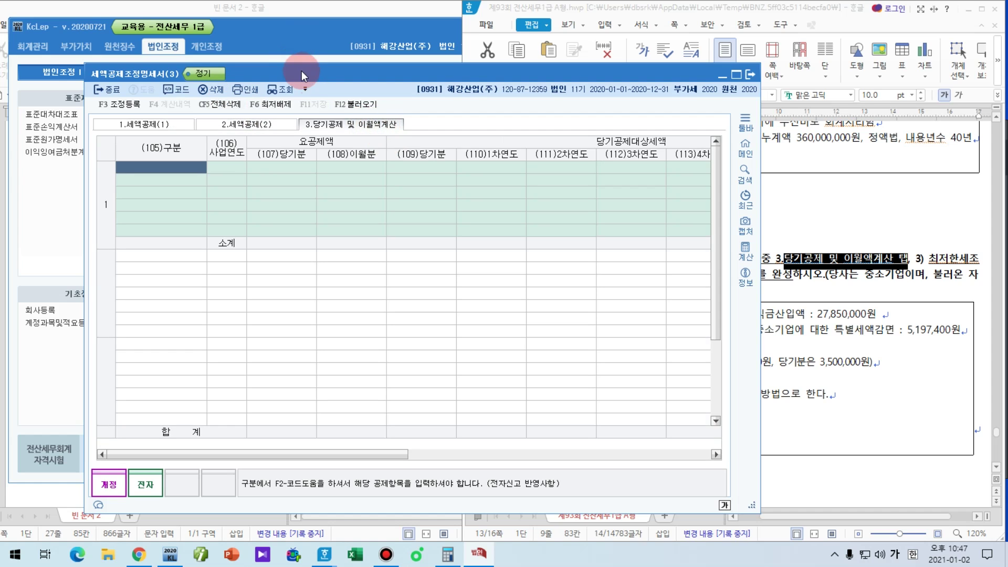
pyautogui.moveTo(302, 76); pyautogui.dragTo(208, 24)
pyautogui.click(807, 352)
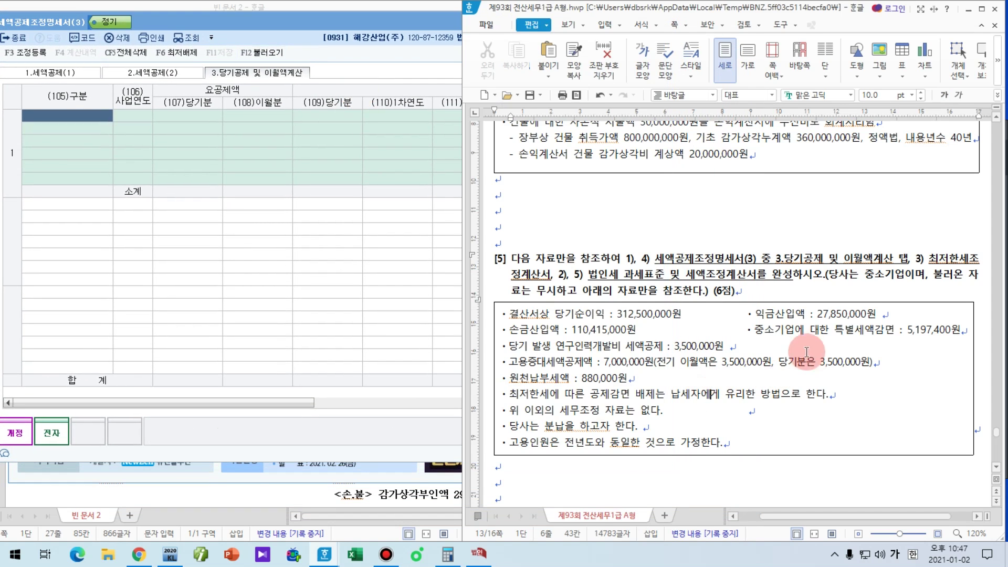
pyautogui.click(505, 347)
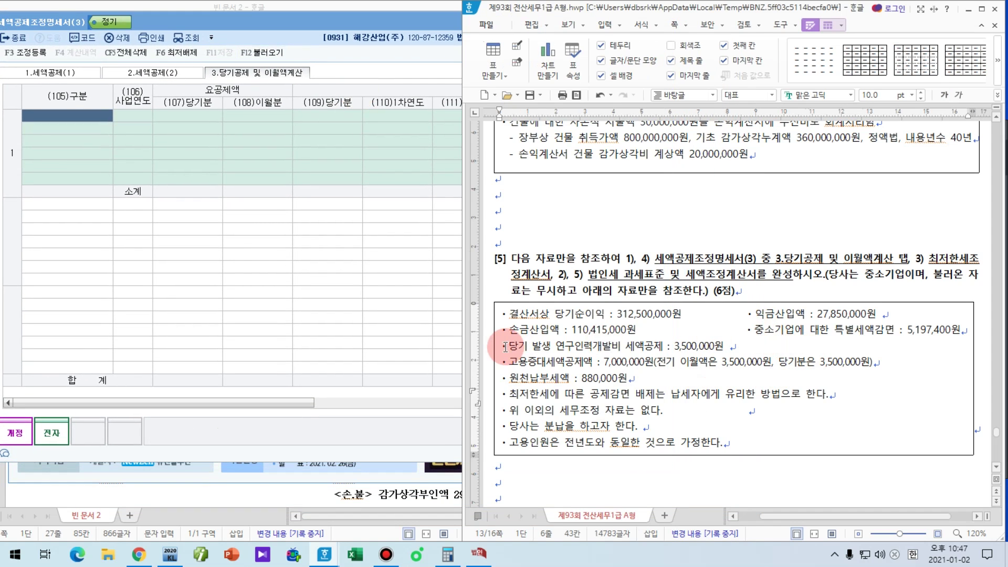
pyautogui.click(58, 118)
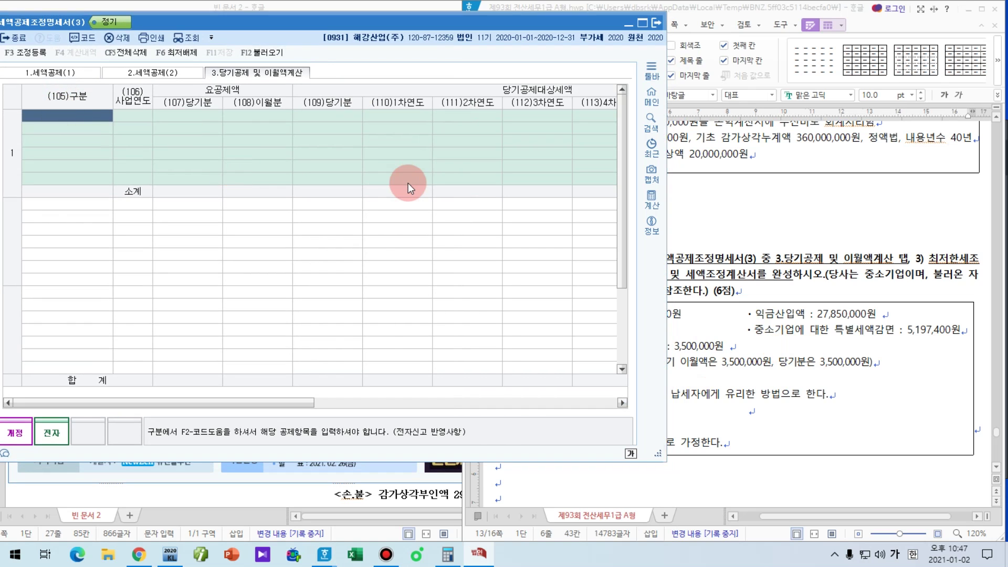
# Step: Pick 연구·인력개발비세액공제 from the F2 credit lookup with business year 2020
pyautogui.press('F2')
pyautogui.write('연')
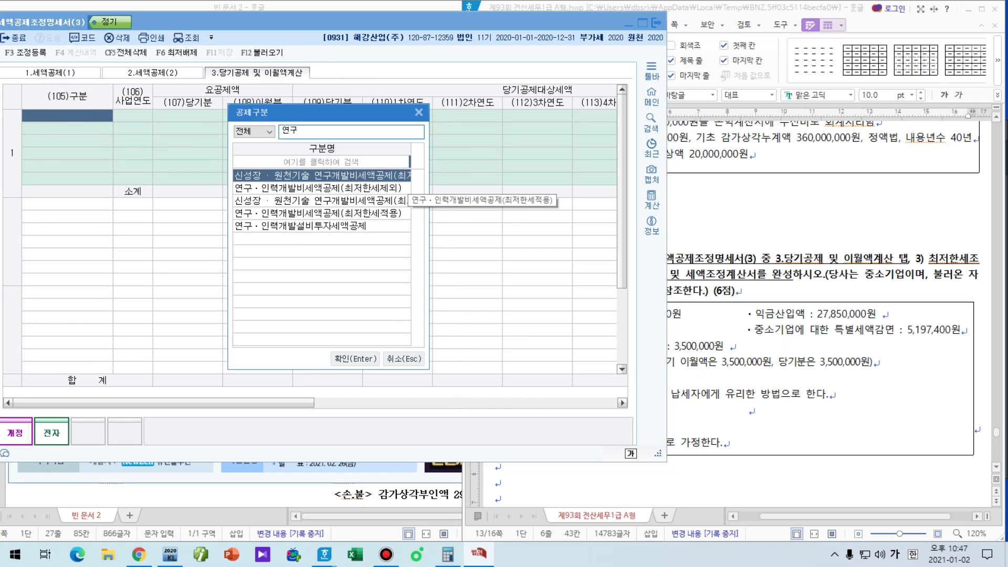
pyautogui.write('구')
pyautogui.press('Down')
pyautogui.press('Down')
pyautogui.press('Down')
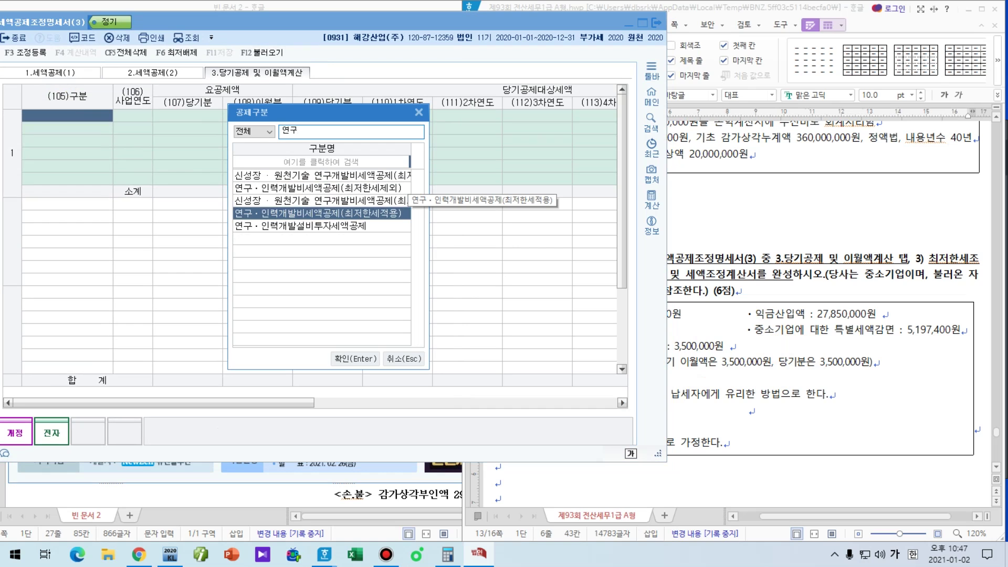
pyautogui.press('BackSpace')
pyautogui.press('Up')
pyautogui.press('Up')
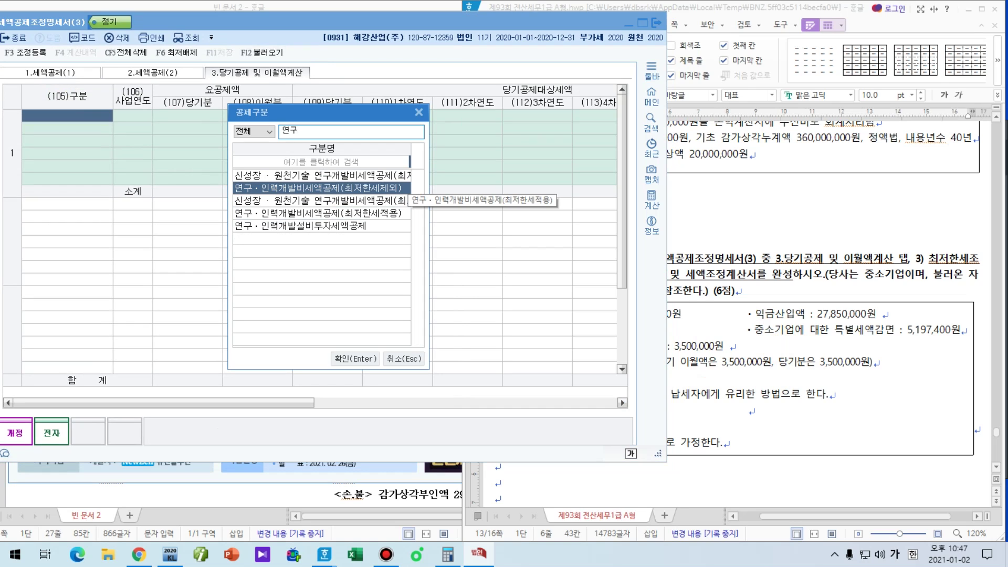
pyautogui.doubleClick(408, 183)
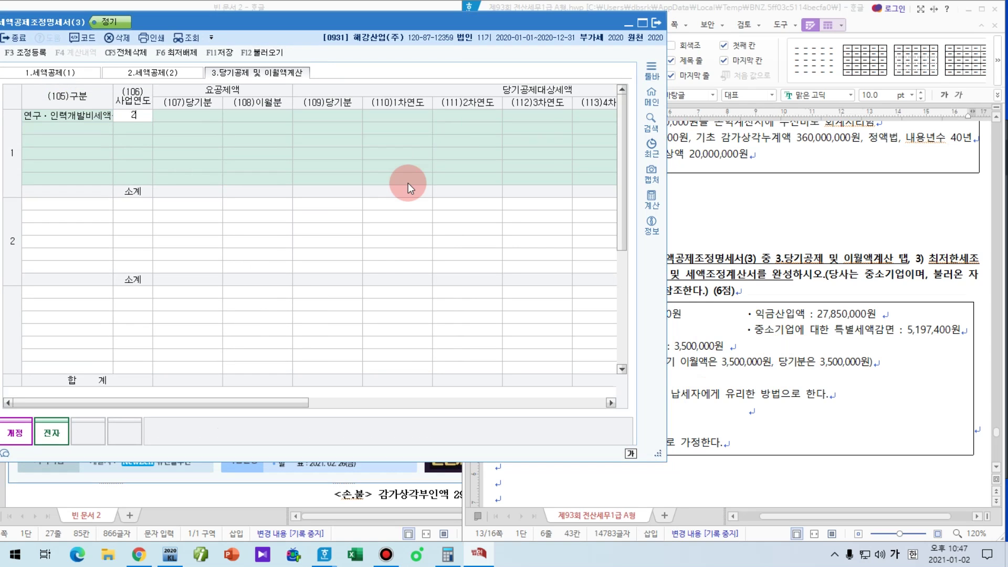
pyautogui.press('Return')
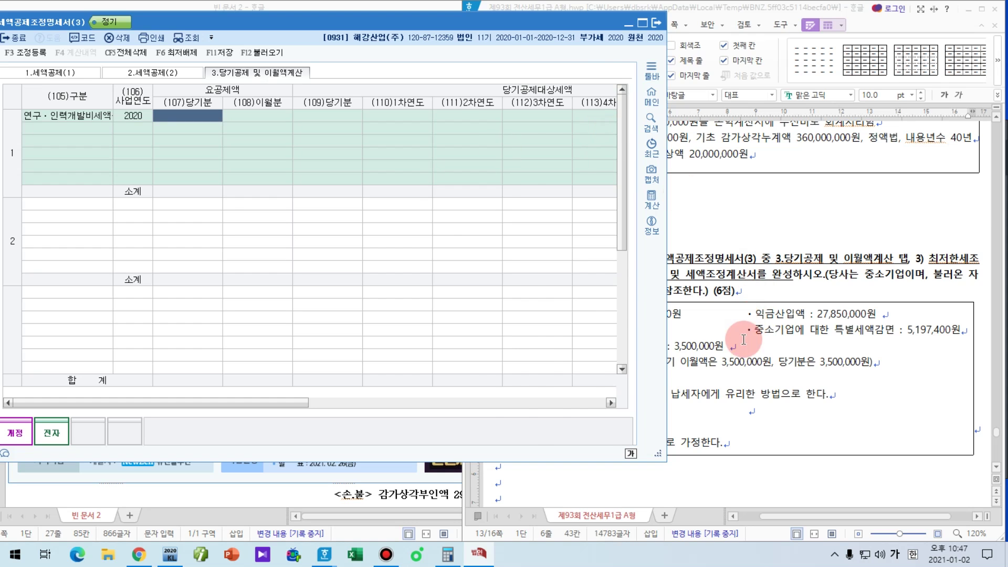
# Step: Enter 3,500,000 as the R&D credit's (107) current-year amount
pyautogui.click(741, 341)
pyautogui.click(183, 120)
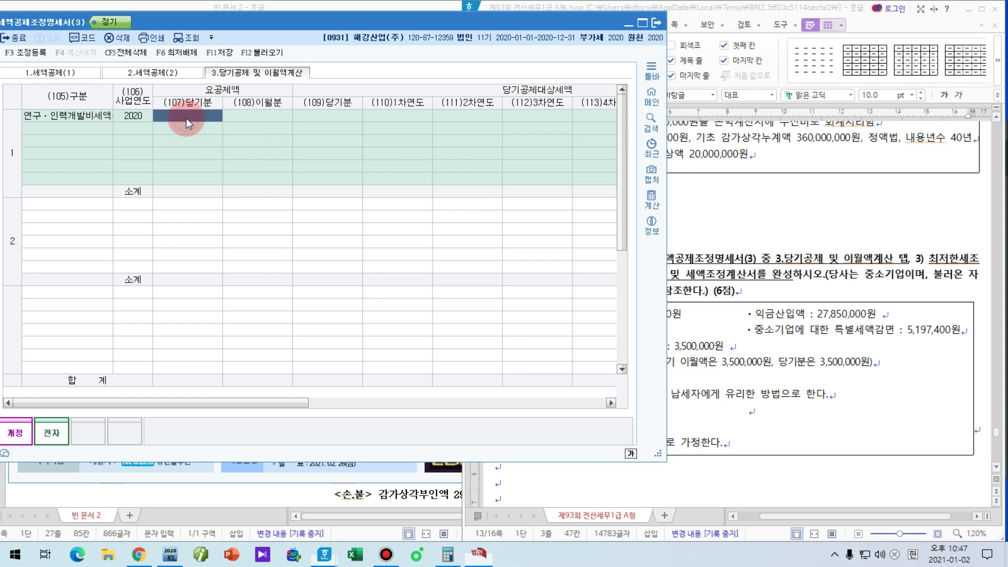
pyautogui.write('3500')
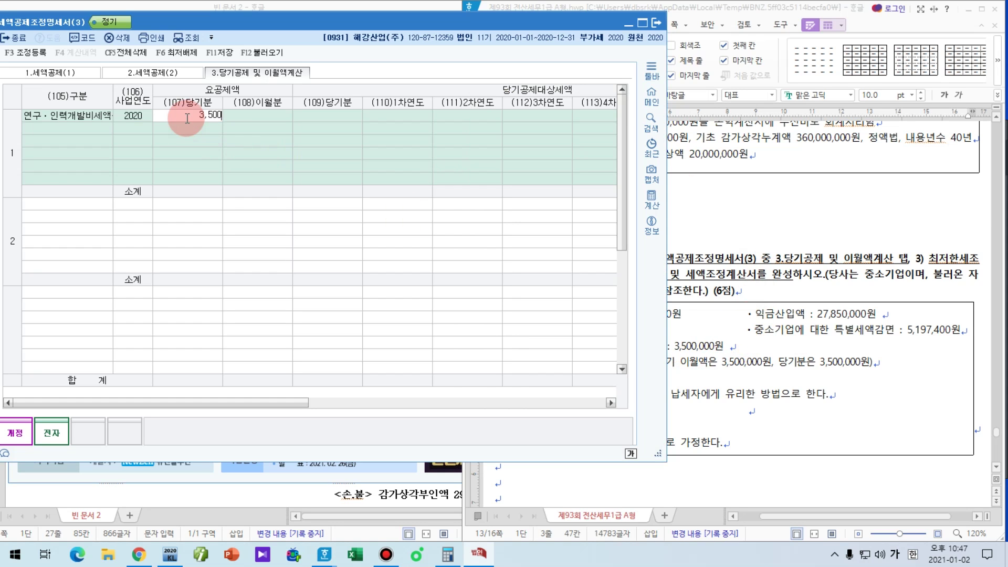
pyautogui.press('Return')
pyautogui.press('Down')
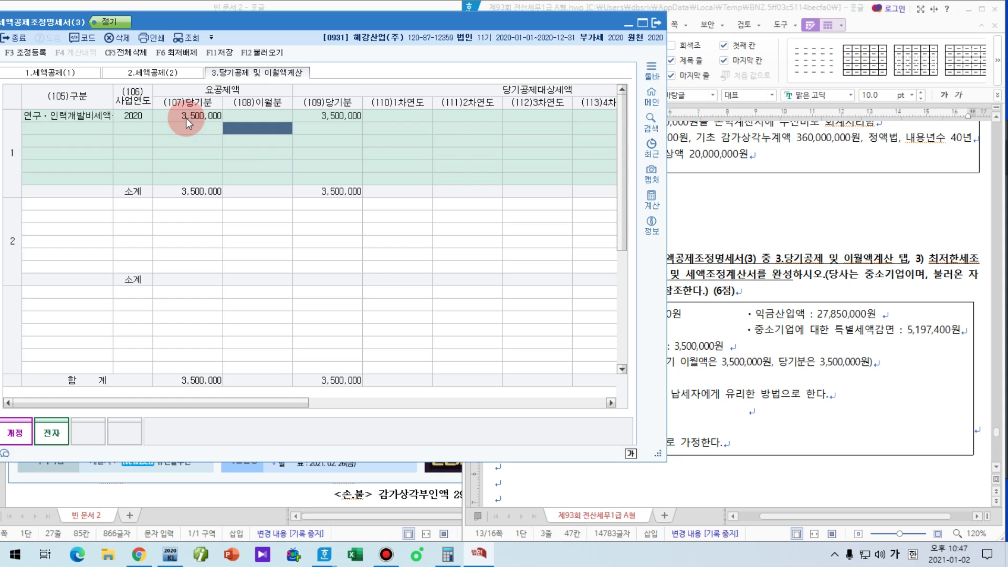
pyautogui.press('Down')
pyautogui.press('Down')
pyautogui.press('Down')
pyautogui.press('Down')
pyautogui.press('Down')
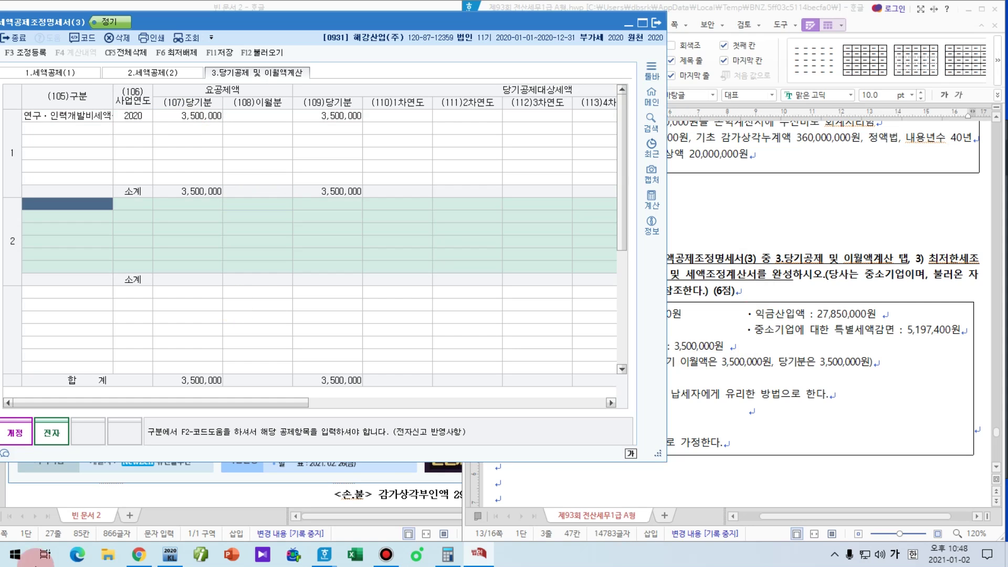
# Step: Add the 고용을 증대시킨 기업 credit to row 2 with business year 2019
pyautogui.click(753, 453)
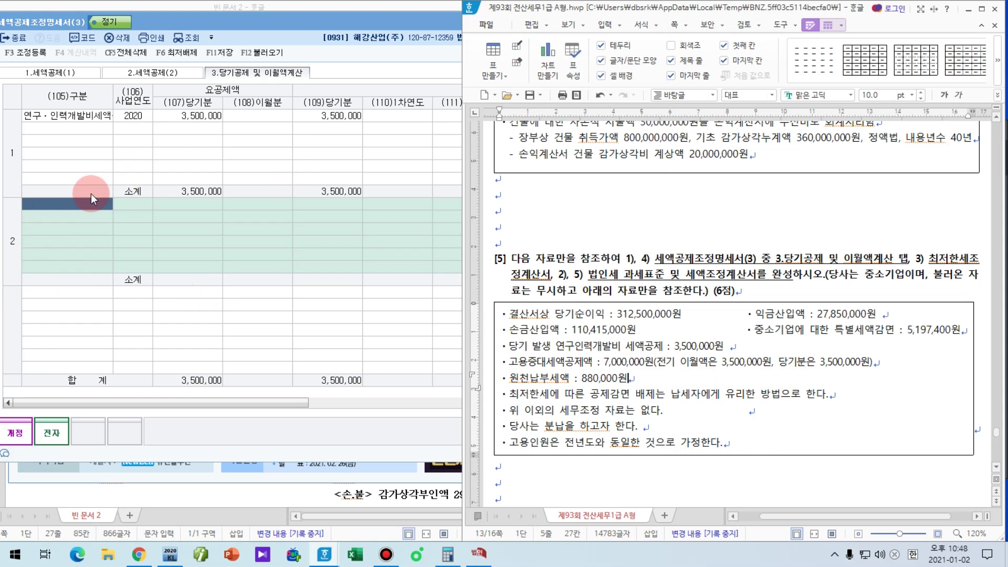
pyautogui.click(84, 199)
pyautogui.write('고용지')
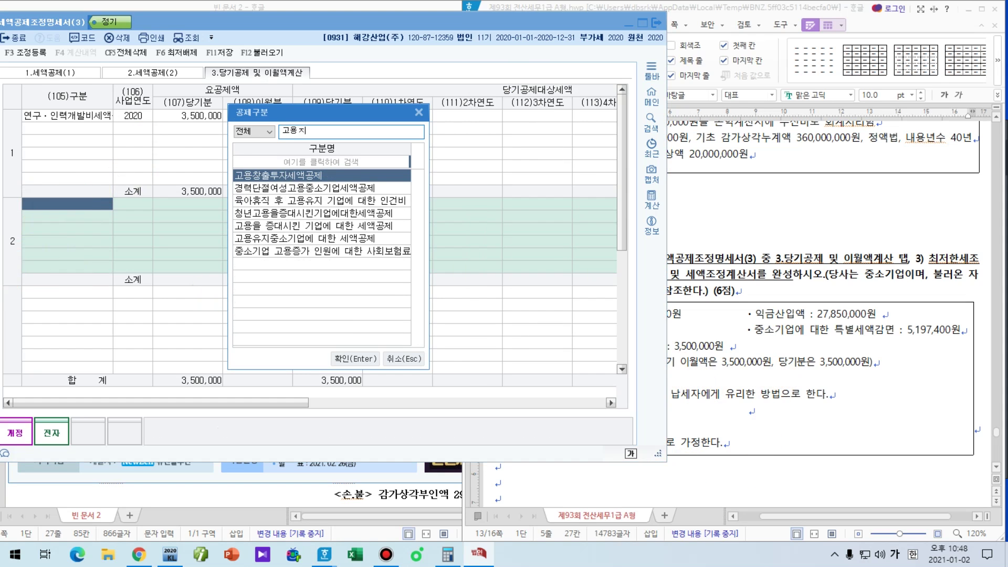
pyautogui.press('BackSpace')
pyautogui.write('증')
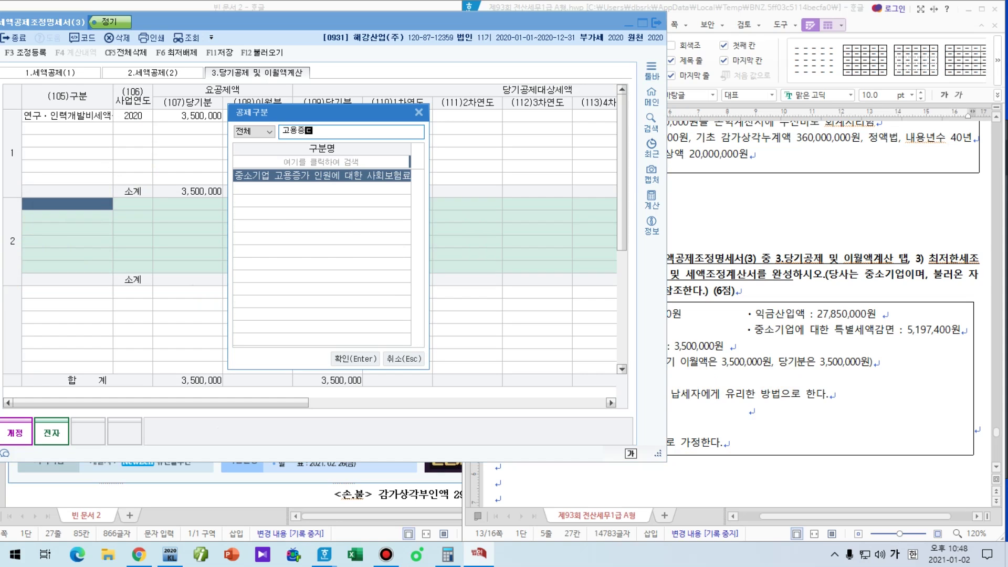
pyautogui.press('BackSpace')
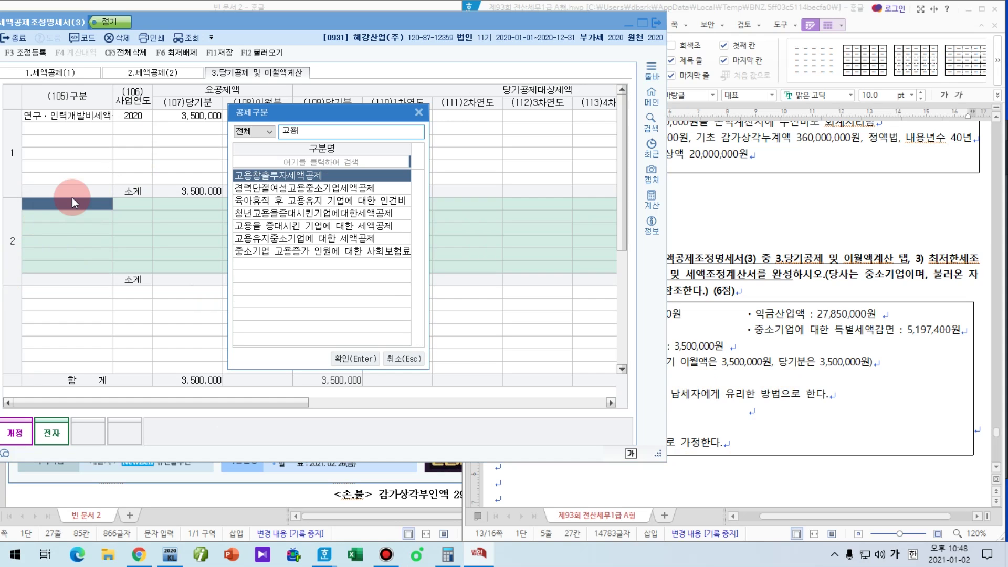
pyautogui.press('Down')
pyautogui.press('Down')
pyautogui.press('Down')
pyautogui.press('Down')
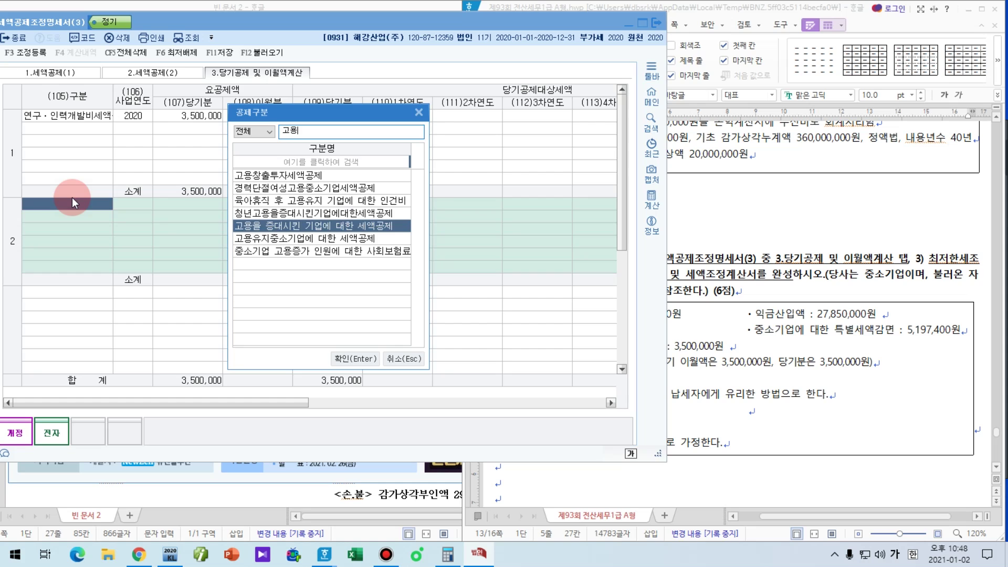
pyautogui.press('Return')
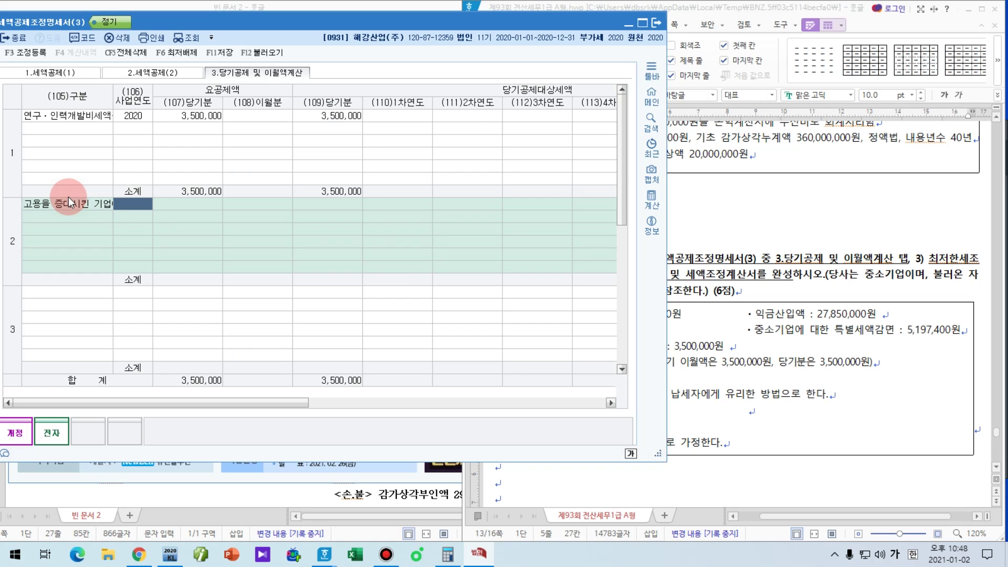
pyautogui.write('209')
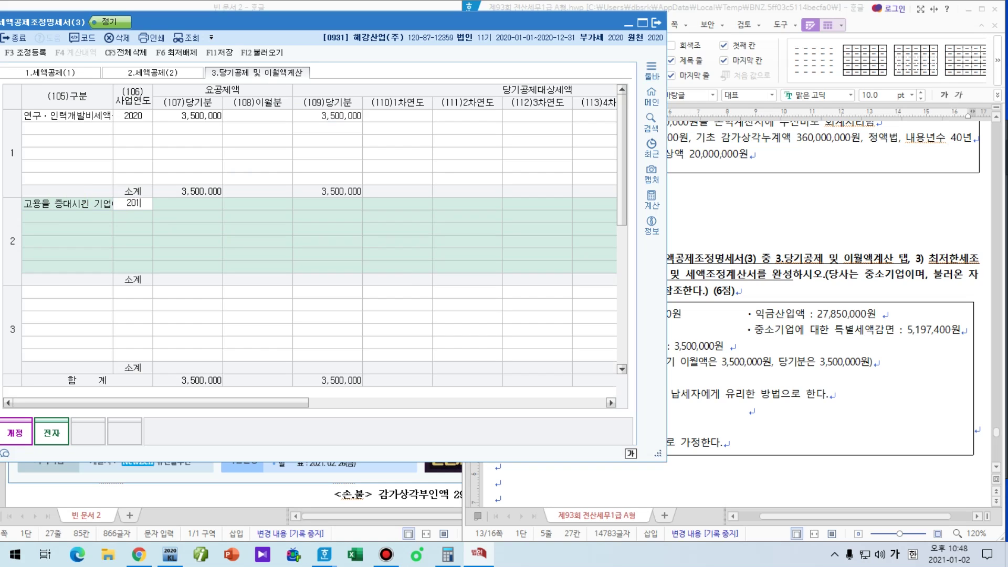
pyautogui.write('9')
pyautogui.press('Return')
pyautogui.press('Return')
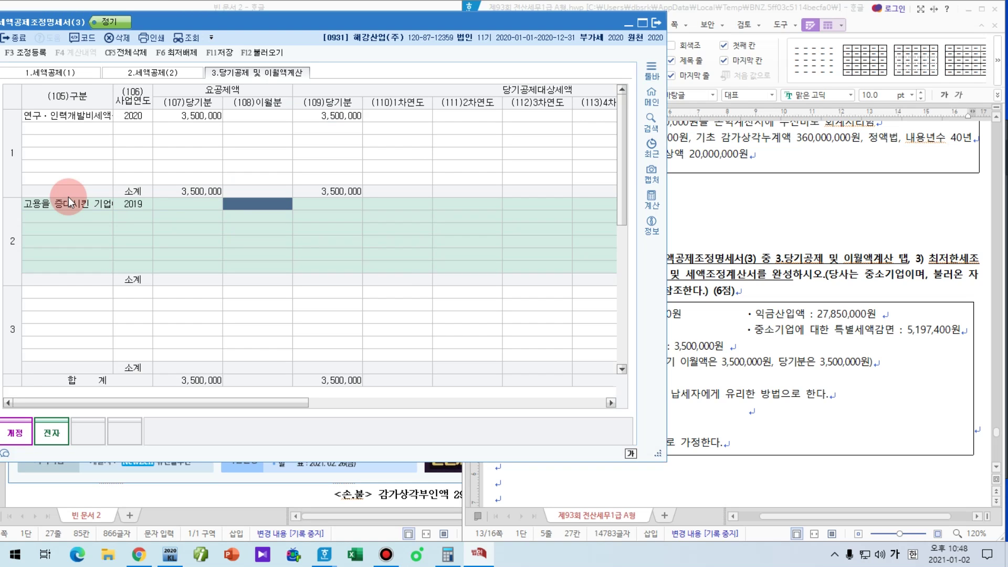
# Step: Enter 3,500,000 as the 2019 employment credit's carried-forward amount
pyautogui.click(744, 380)
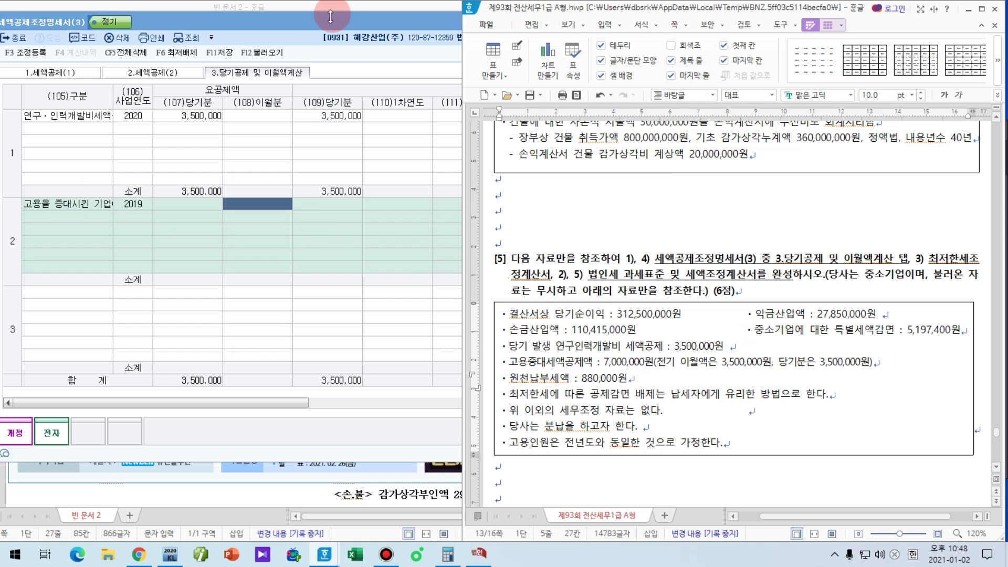
pyautogui.click(330, 16)
pyautogui.write('3,5')
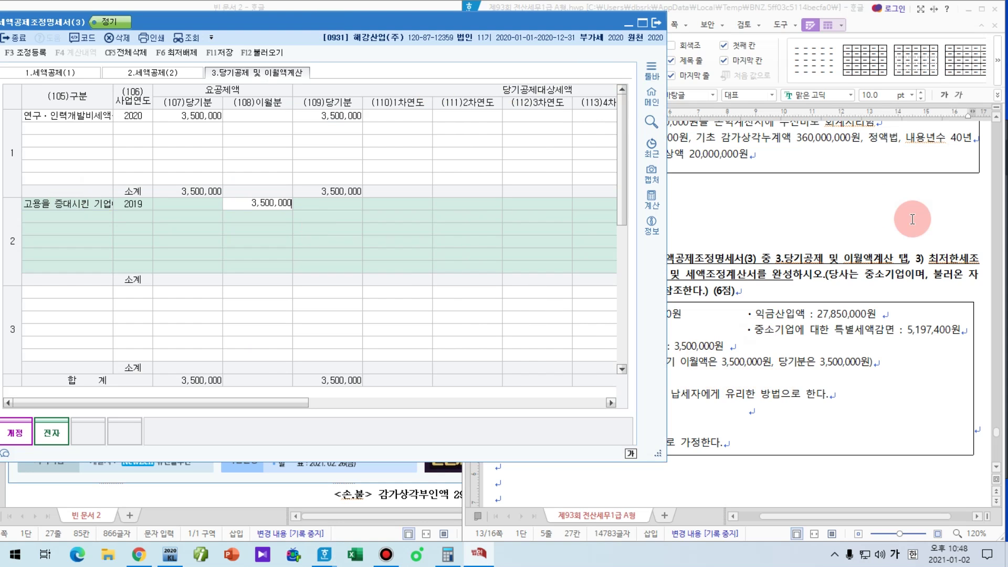
pyautogui.write('00,000')
pyautogui.press('Return')
pyautogui.press('Return')
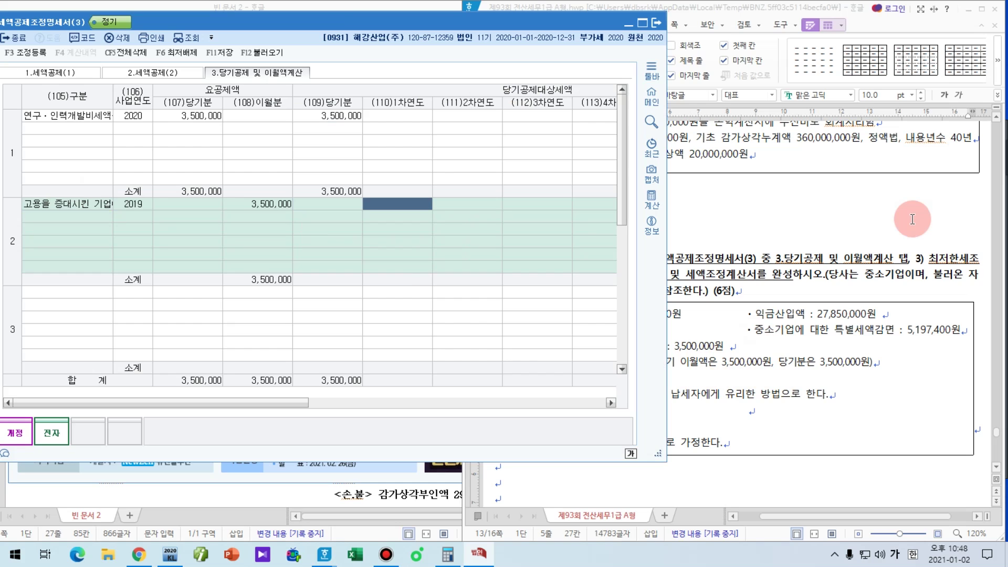
pyautogui.write('3,500,000')
pyautogui.press('Return')
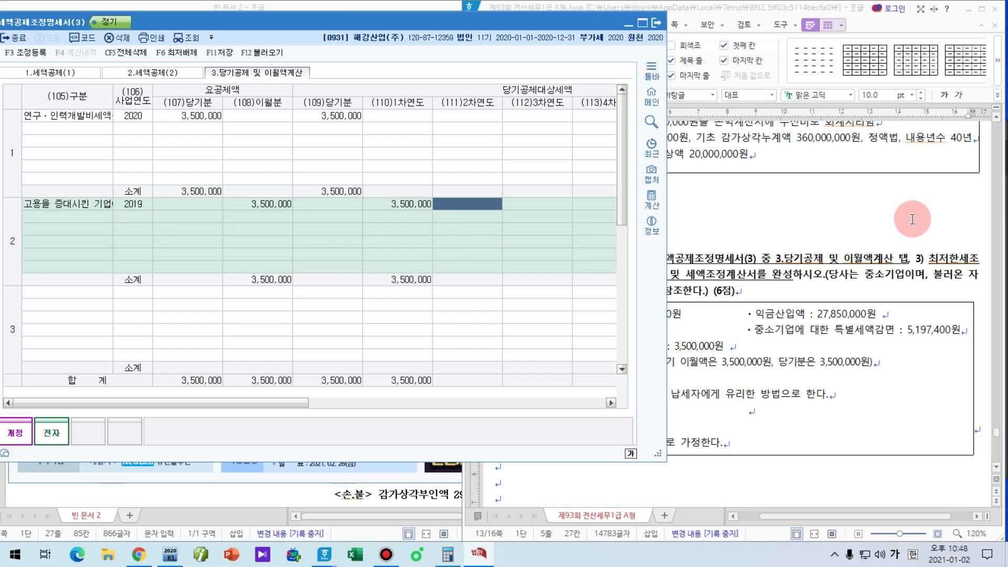
# Step: Add a 2020 employment credit line with 3,500,000 current-year amount
pyautogui.press('Down')
pyautogui.press('Left')
pyautogui.press('Left')
pyautogui.press('Left')
pyautogui.press('Left')
pyautogui.press('Left')
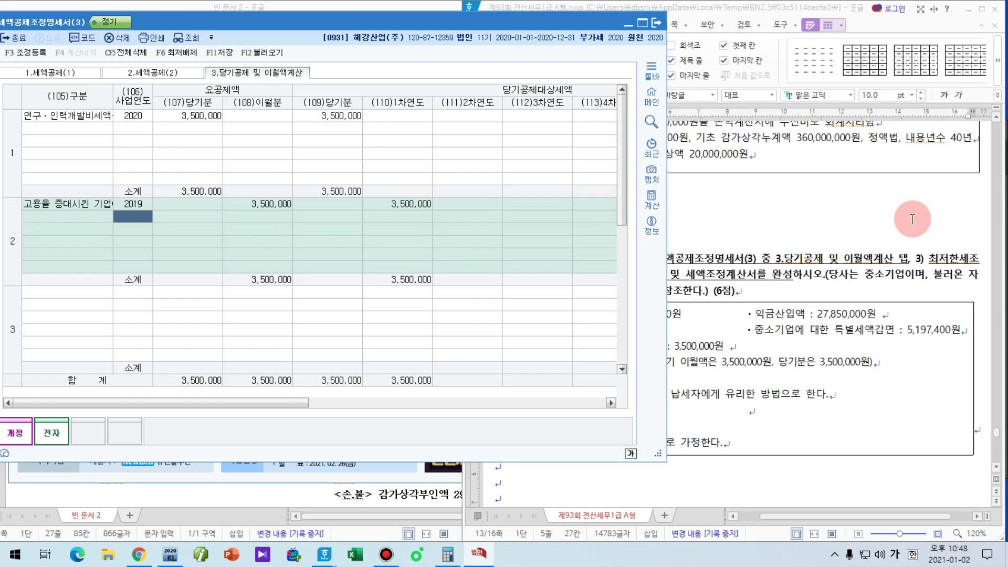
pyautogui.write('2020')
pyautogui.press('Return')
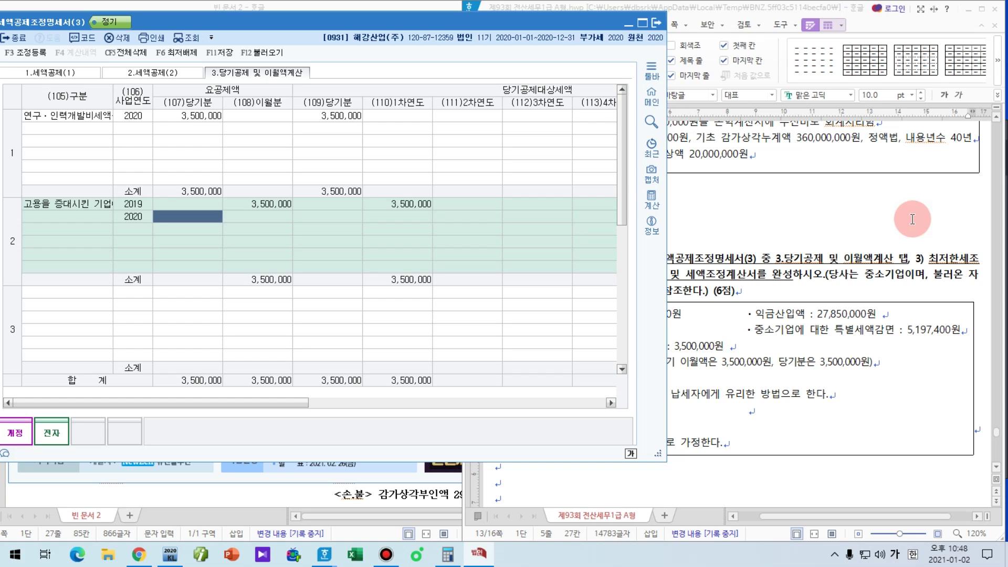
pyautogui.write('35')
pyautogui.press('Return')
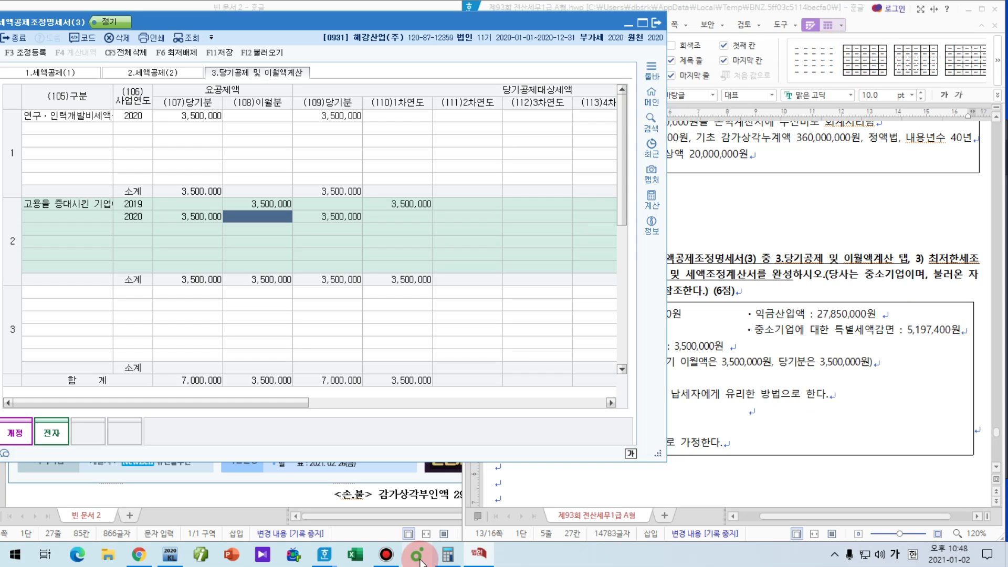
# Step: Scroll right to the (116) column and mark its empty minimum-tax unapplied cells
pyautogui.moveTo(230, 403); pyautogui.dragTo(489, 403)
pyautogui.press('F9')
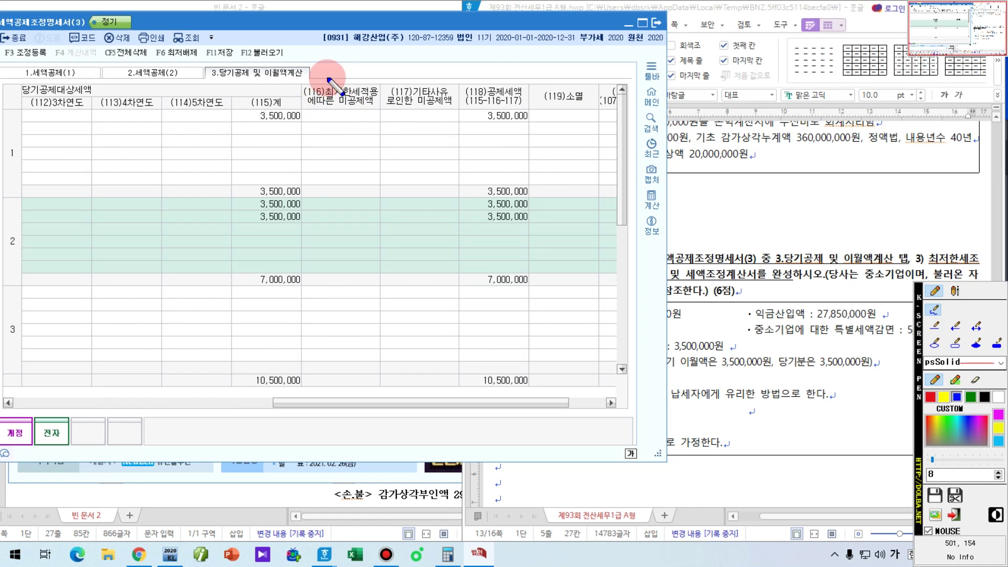
pyautogui.moveTo(372, 222)
pyautogui.mouseDown()
pyautogui.moveTo(336, 226)
pyautogui.moveTo(333, 200)
pyautogui.moveTo(373, 217)
pyautogui.moveTo(362, 229)
pyautogui.mouseUp()
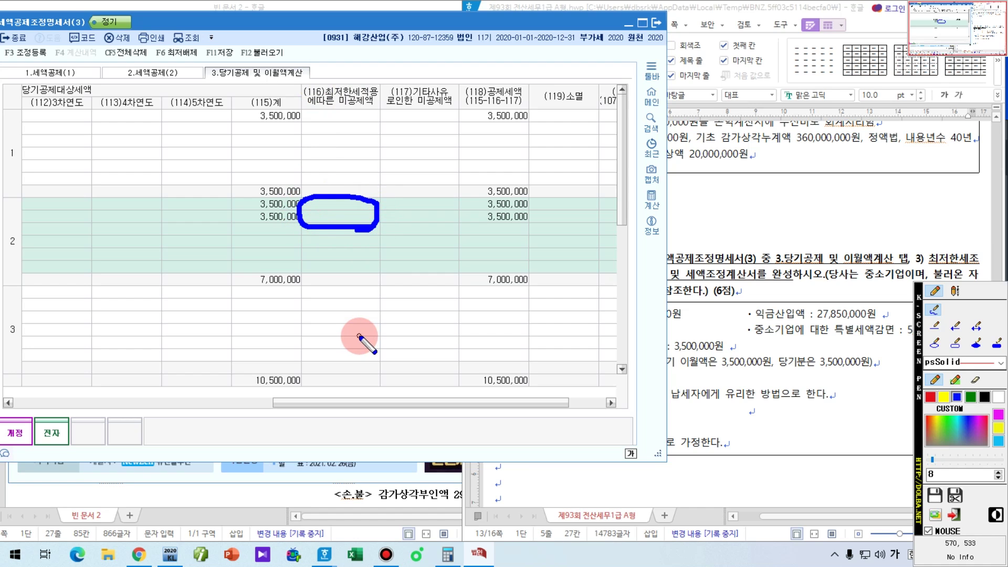
pyautogui.press('F9')
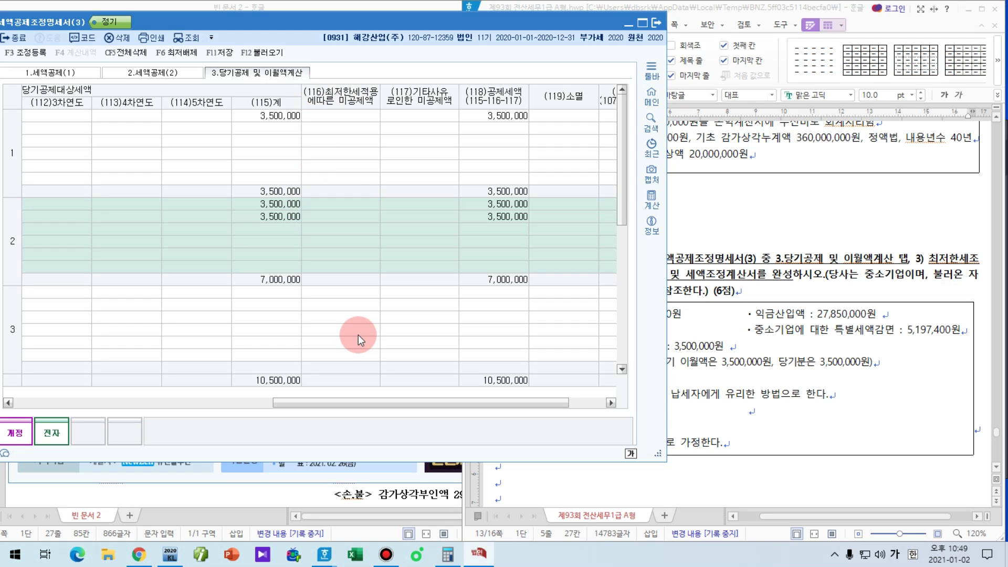
# Step: Save and close the credit statement, then show the 법인조정 II forms
pyautogui.click(224, 53)
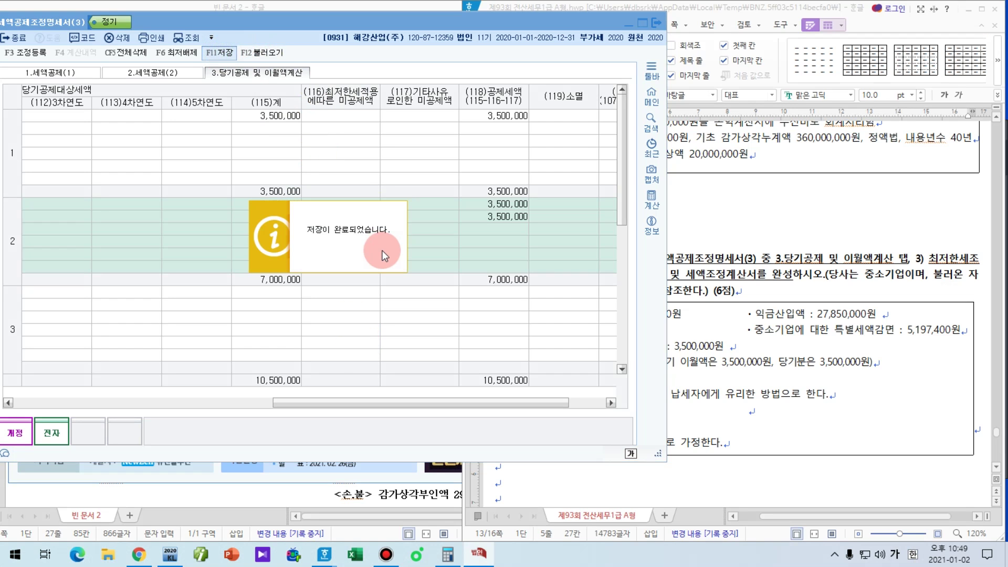
pyautogui.press('Escape')
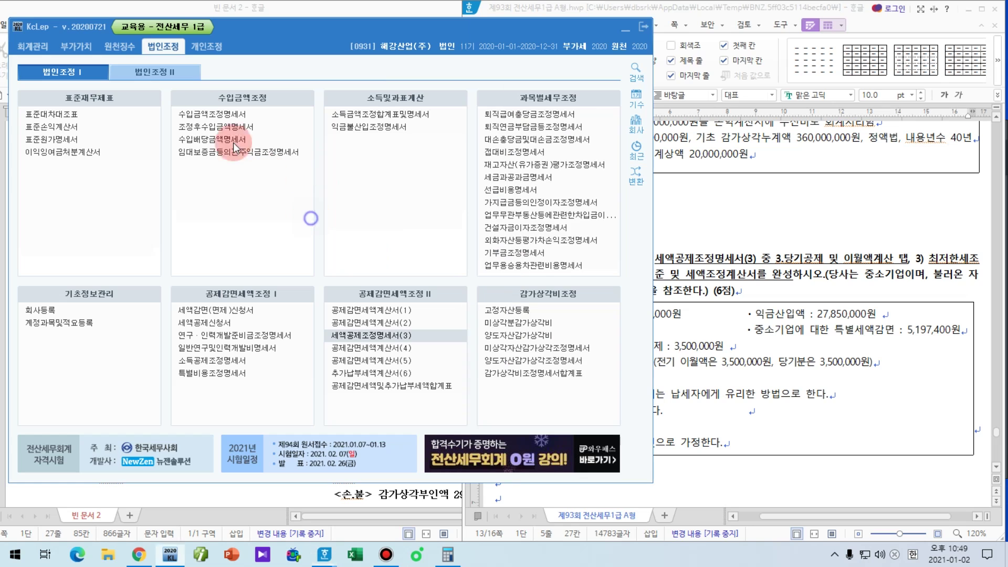
pyautogui.click(178, 75)
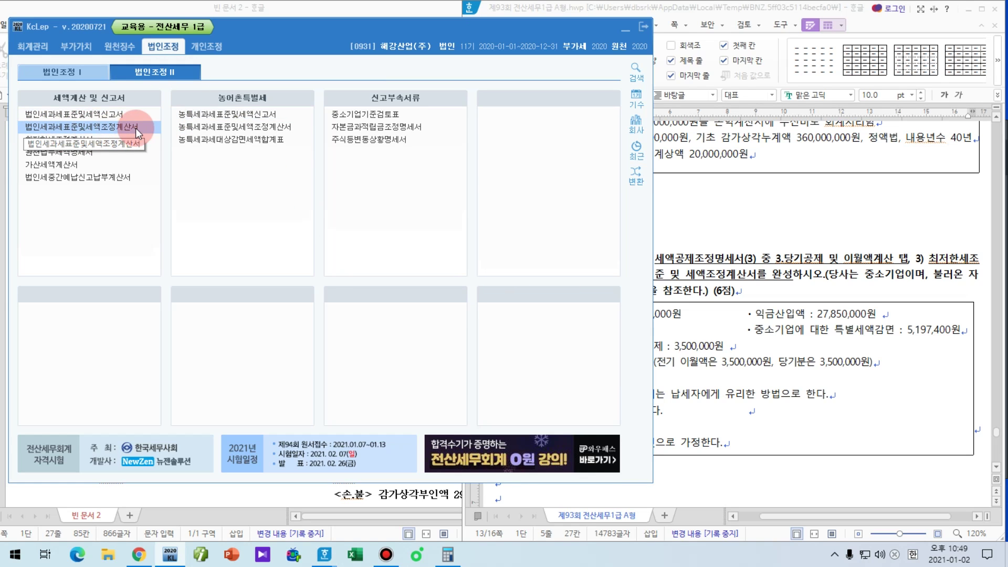
# Step: Open 법인세과세표준및세액조정계산서 from 법인조정 II beside the question document
pyautogui.click(132, 129)
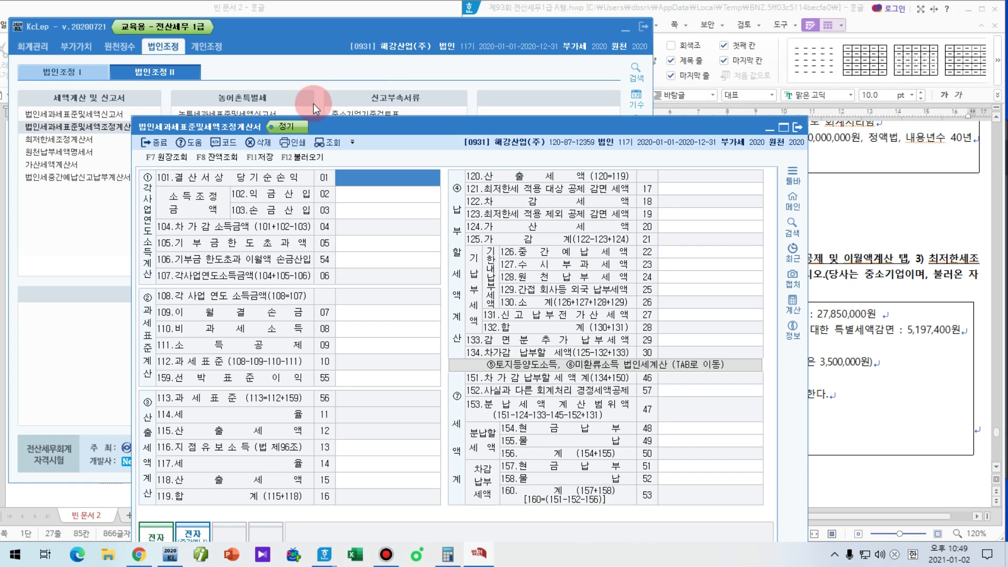
pyautogui.moveTo(344, 124); pyautogui.dragTo(204, 12)
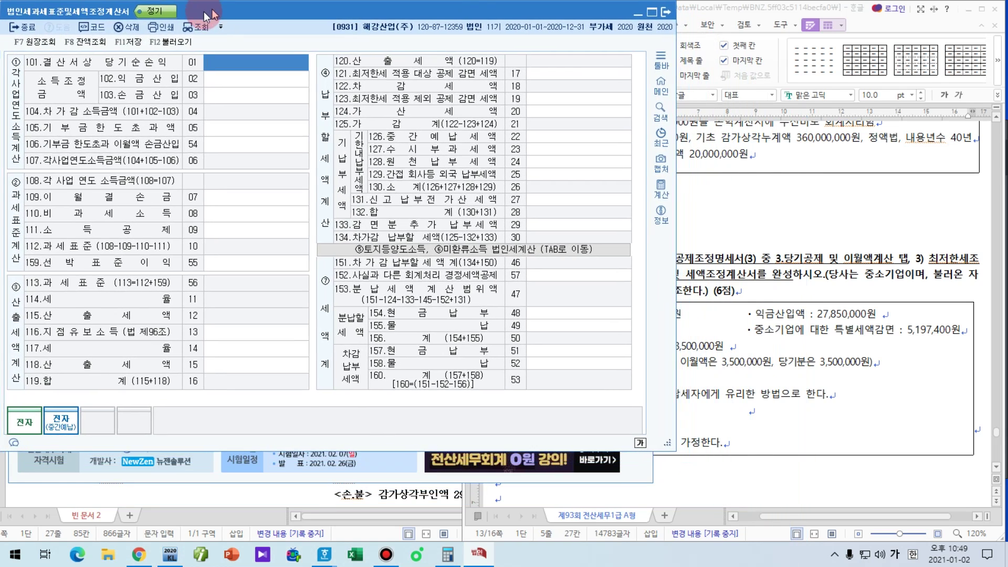
pyautogui.click(671, 470)
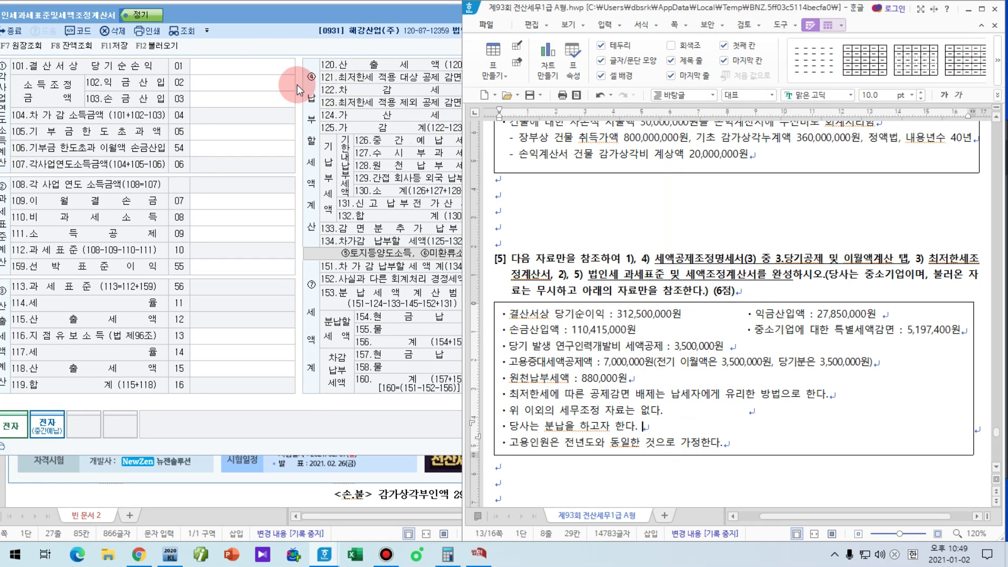
pyautogui.click(269, 61)
# Step: Enter 312,500,000 net income, 27,850,000 additions and 110,415,000 deductions in items 101–103
pyautogui.write('312500000')
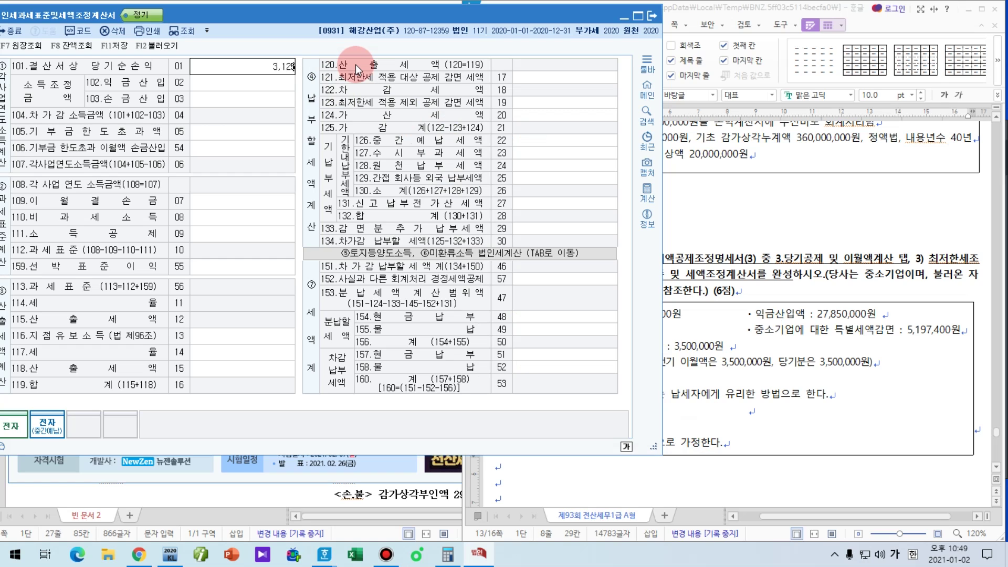
pyautogui.press('Return')
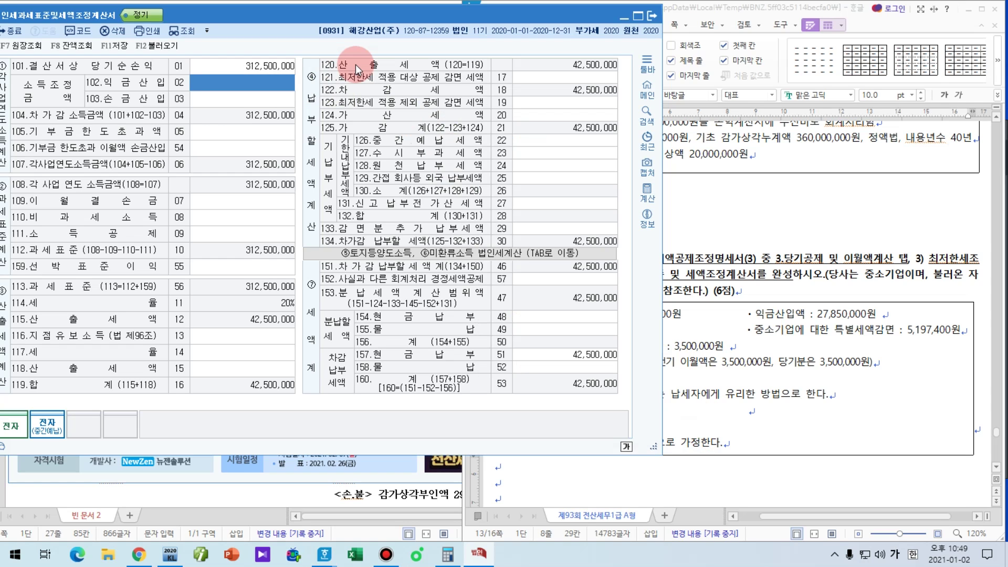
pyautogui.write('27850000')
pyautogui.press('Return')
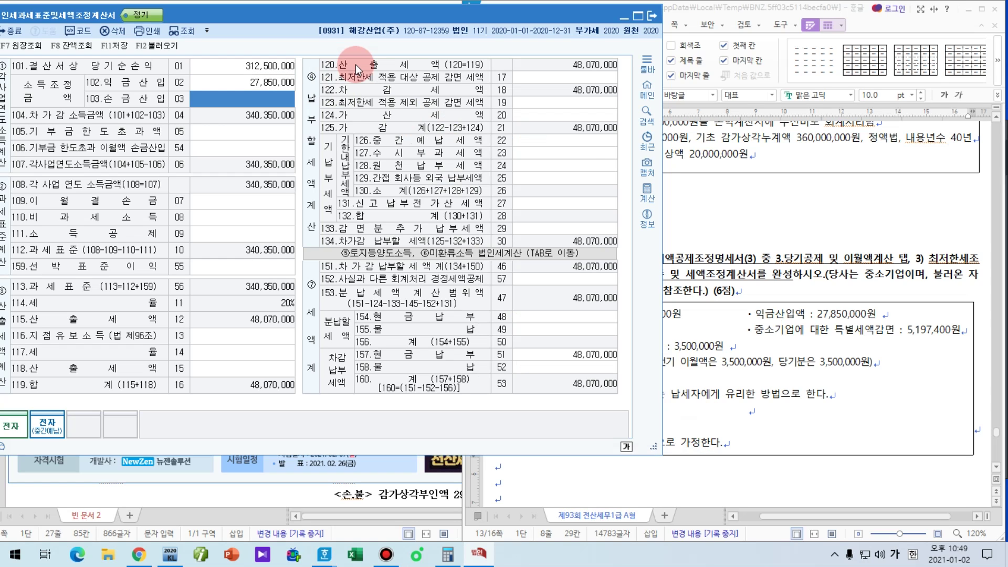
pyautogui.click(787, 362)
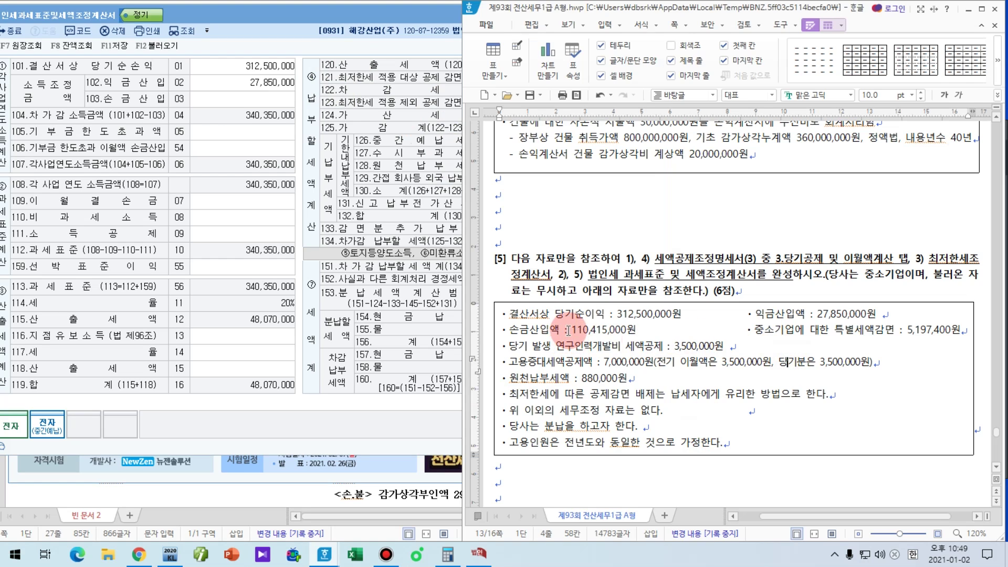
pyautogui.click(240, 93)
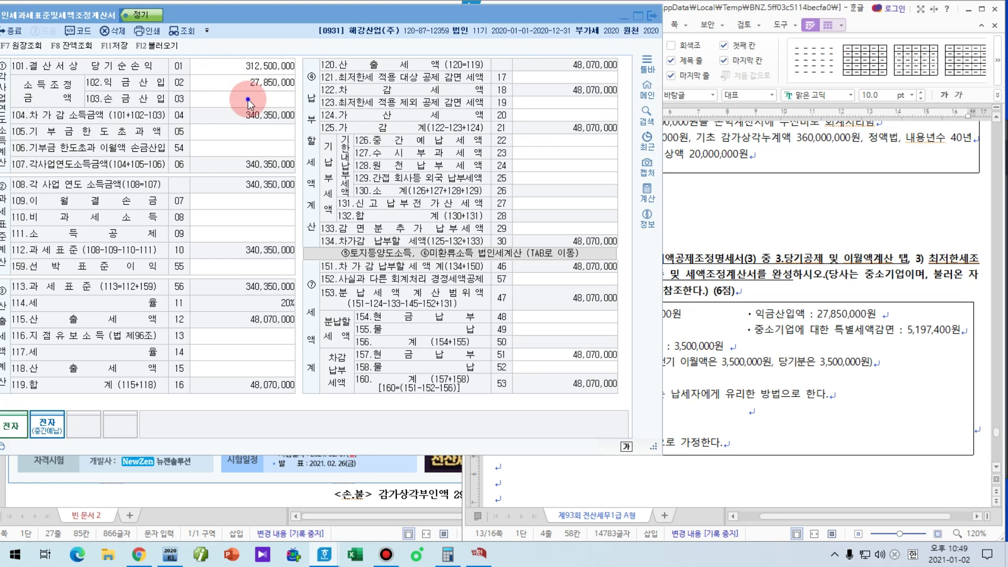
pyautogui.write('1')
pyautogui.write('10,415,')
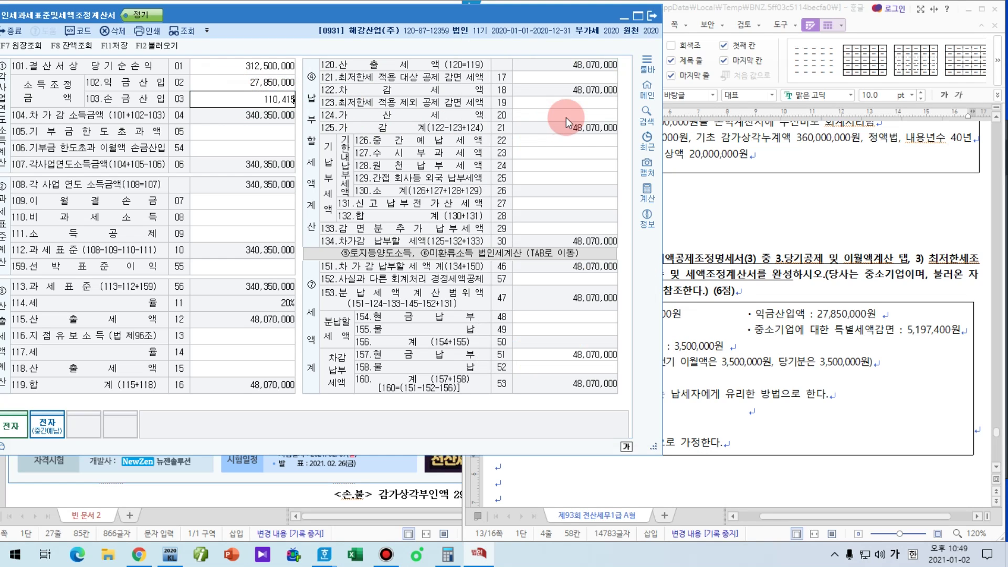
pyautogui.write('000')
pyautogui.press('Return')
pyautogui.click(861, 373)
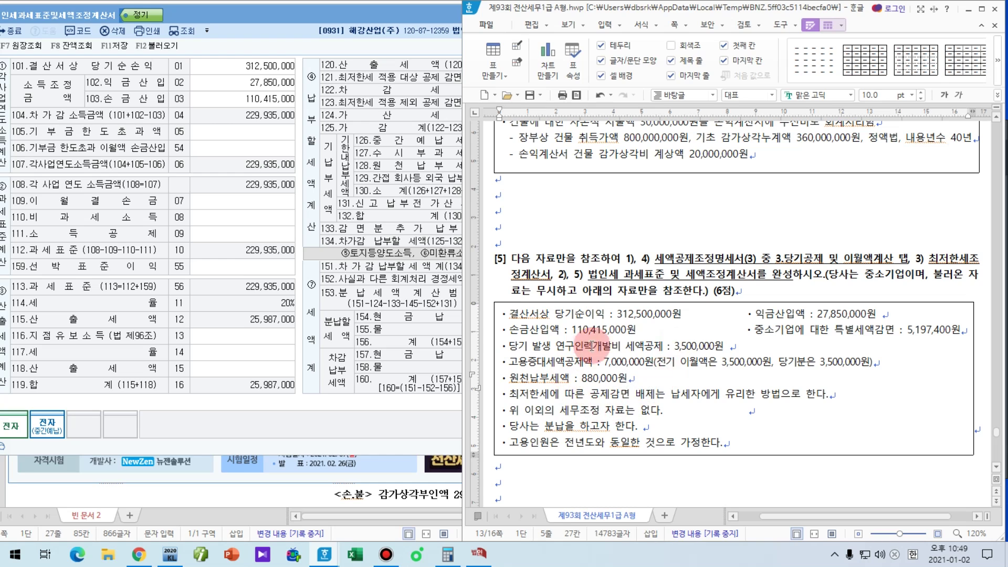
# Step: Enter 880,000 as item 128 withholding tax, then save and close the statement
pyautogui.press('Hangul')
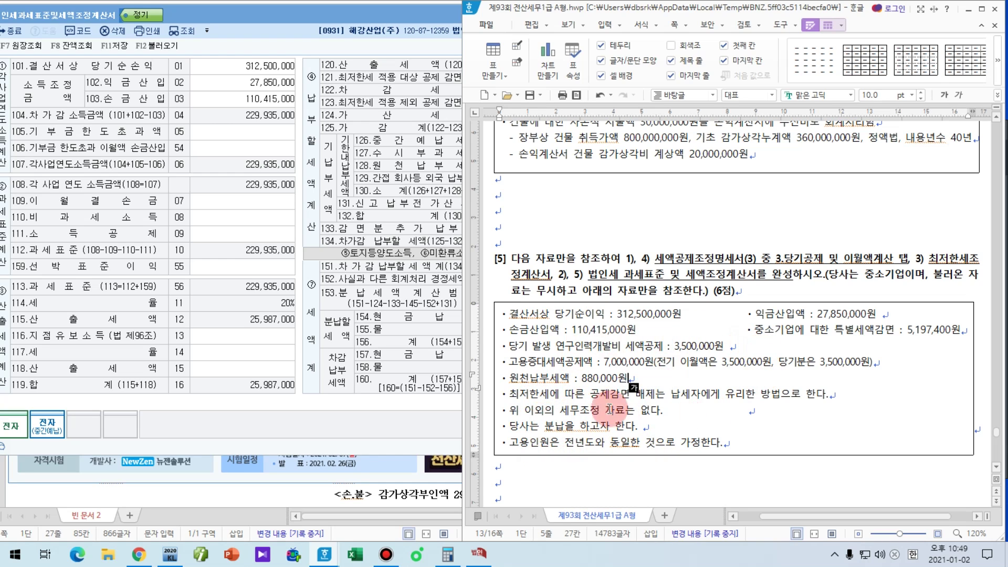
pyautogui.click(270, 98)
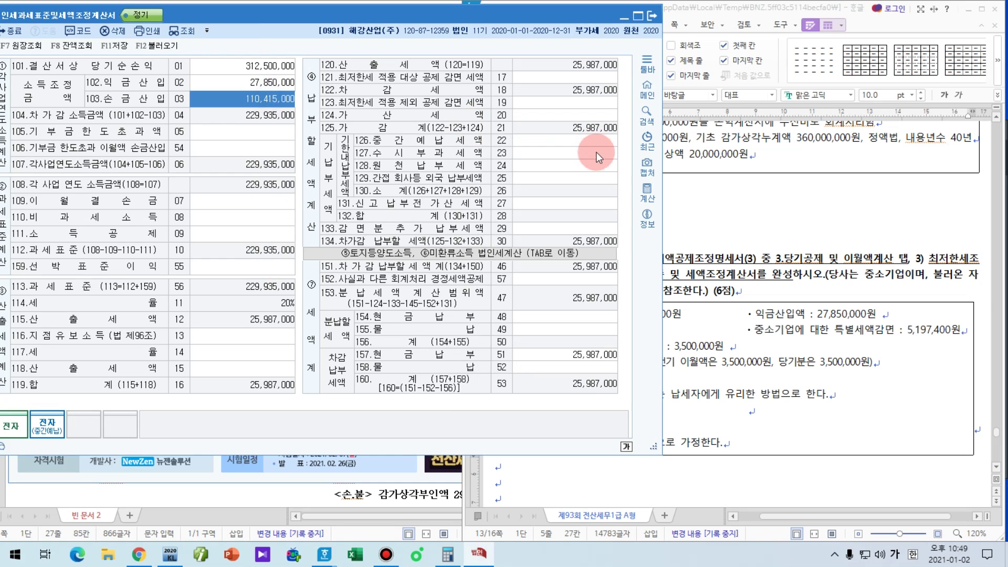
pyautogui.click(591, 165)
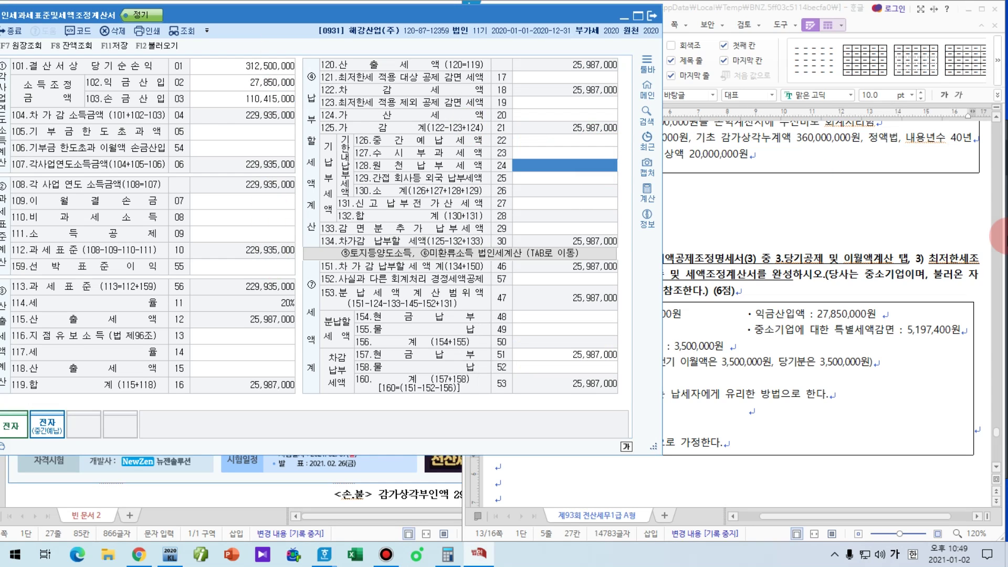
pyautogui.write('8')
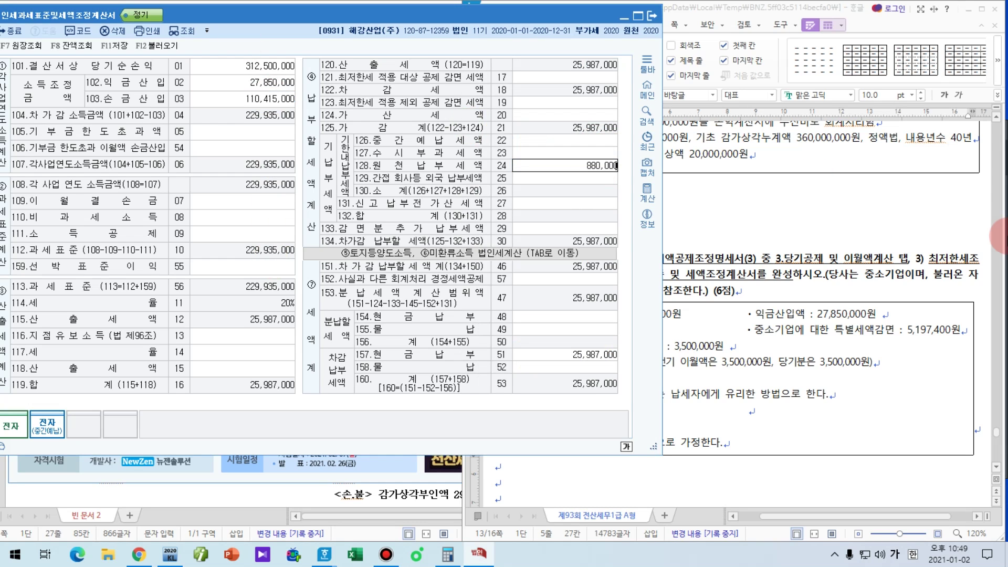
pyautogui.write('80,000')
pyautogui.press('Return')
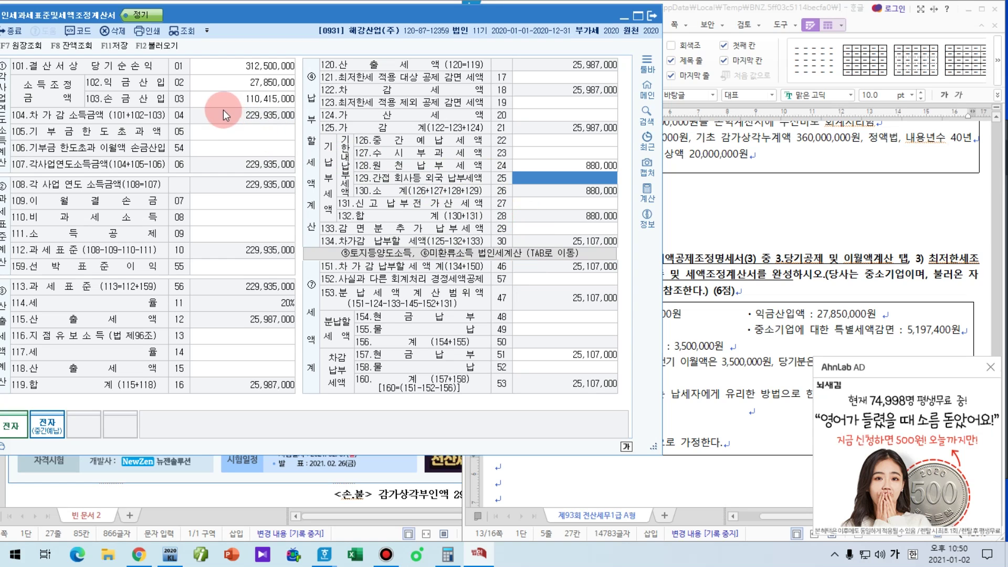
pyautogui.click(119, 47)
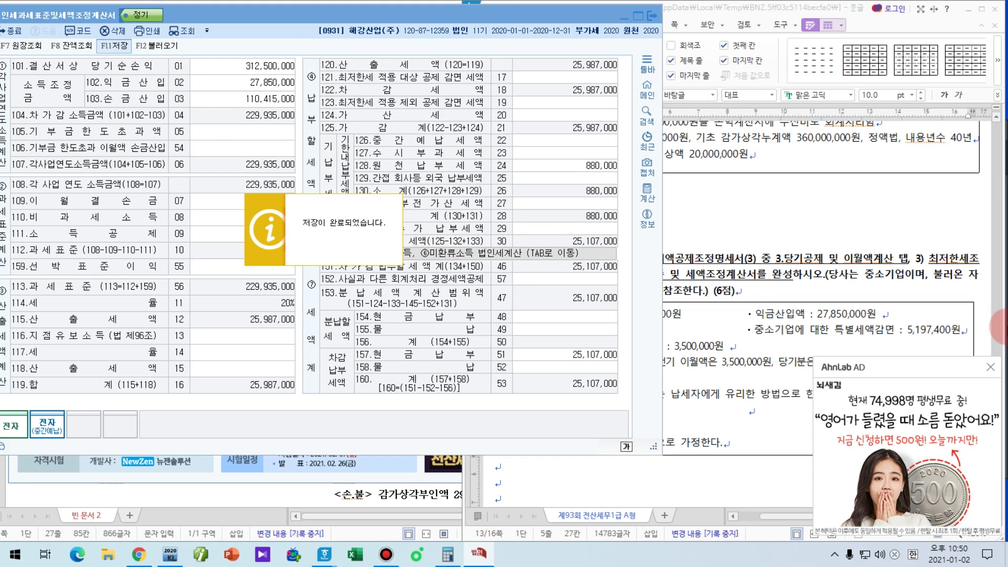
pyautogui.press('Escape')
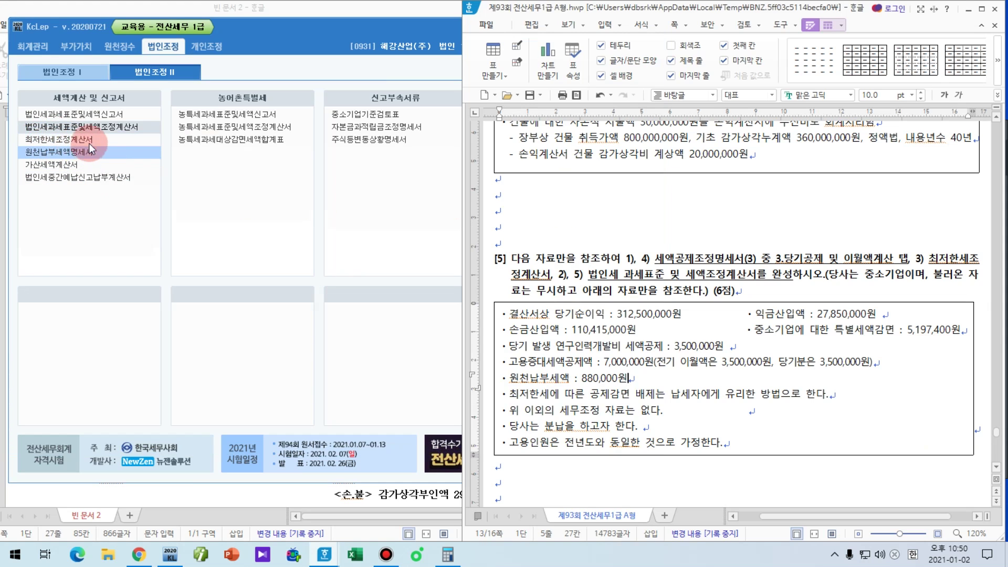
# Step: Open 최저한세조정계산서 and load figures from other statements, showing 16,095,450 minimum tax
pyautogui.click(351, 198)
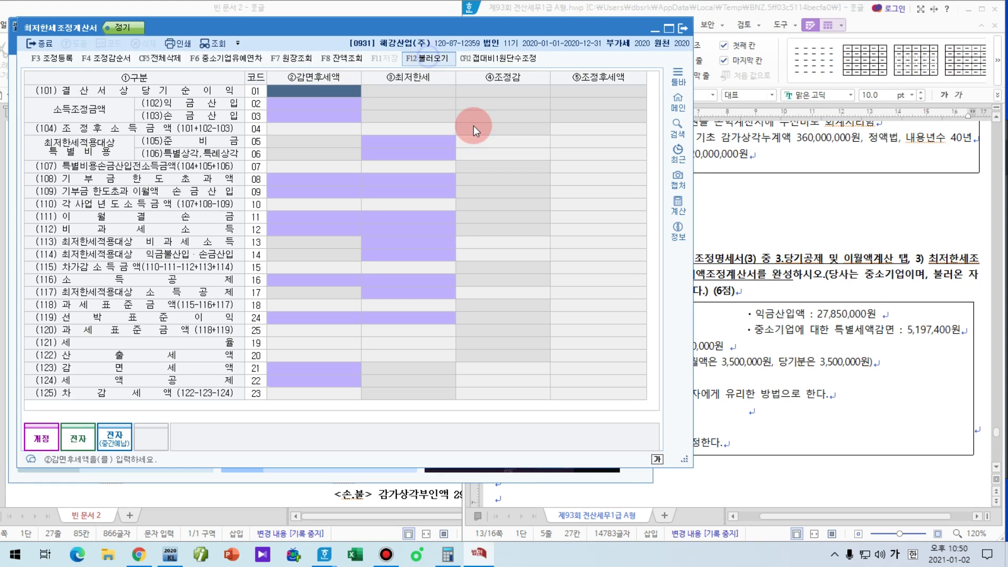
pyautogui.click(393, 263)
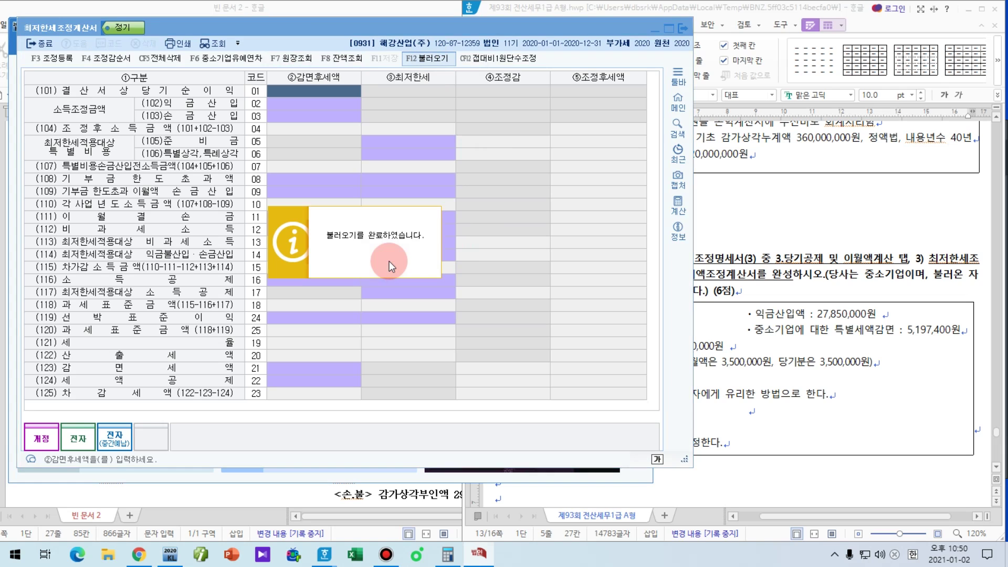
pyautogui.click(390, 260)
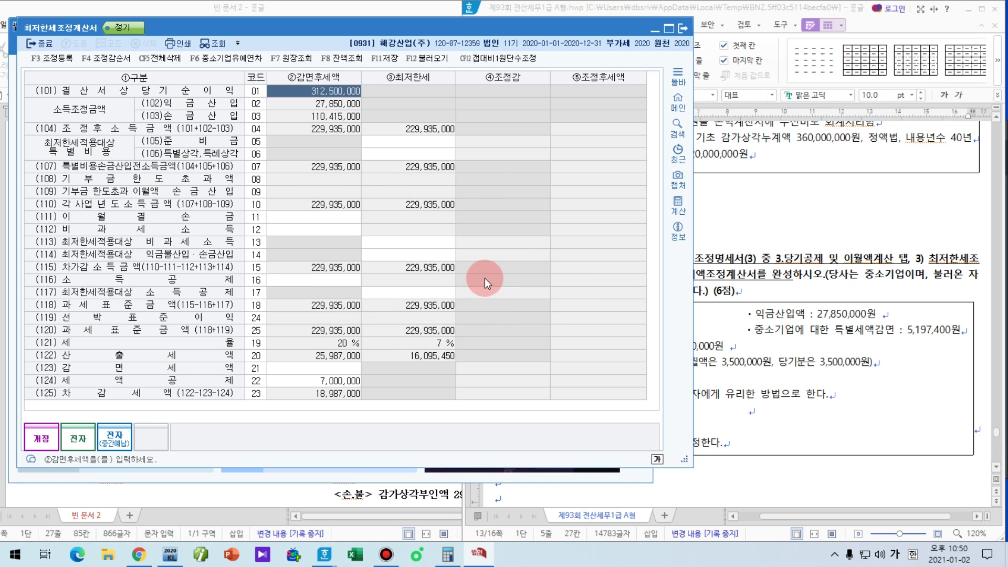
pyautogui.click(783, 277)
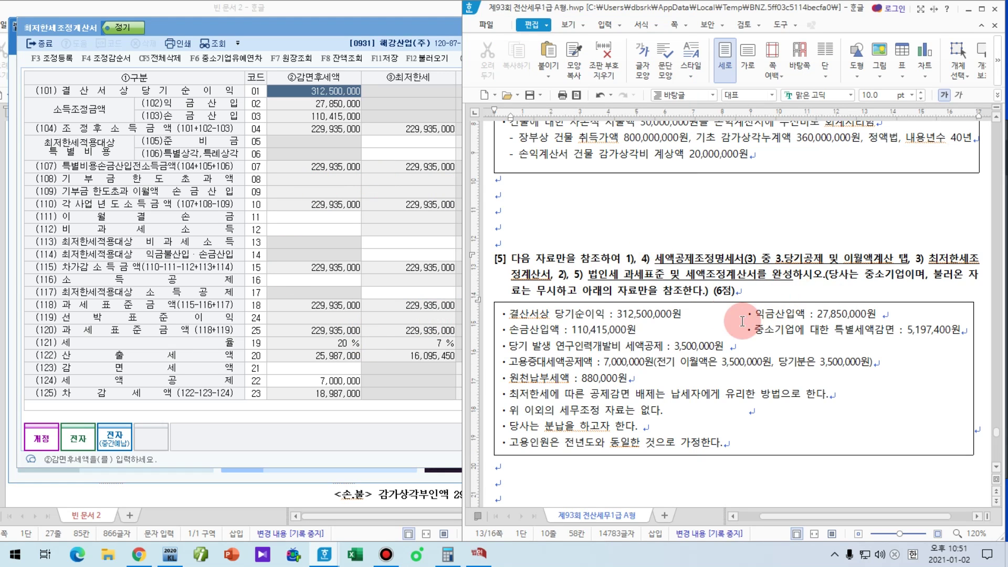
pyautogui.click(422, 242)
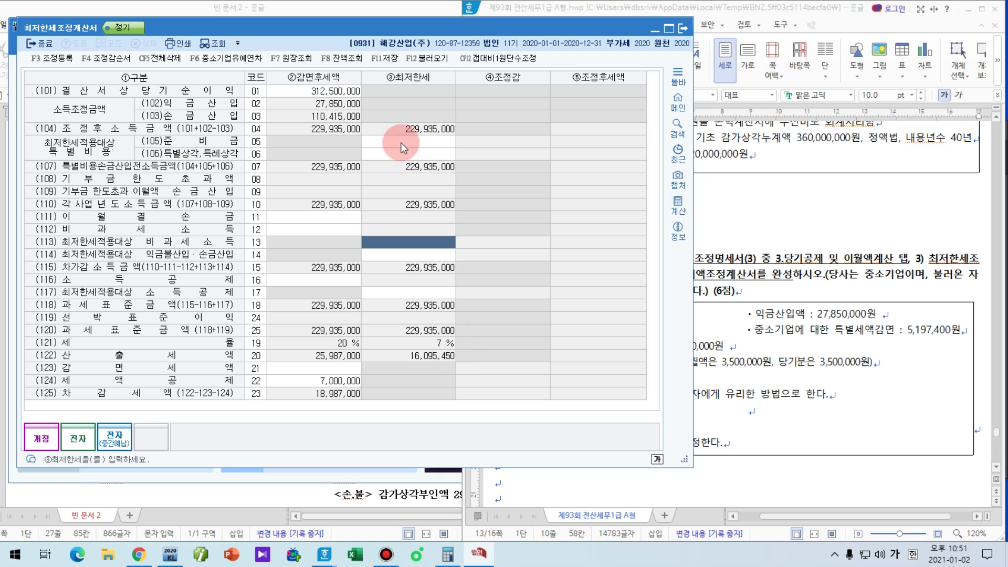
# Step: Enter 5,197,400 as the (123) 감면세액 after checking the question's reduction lines
pyautogui.moveTo(360, 31); pyautogui.dragTo(336, 17)
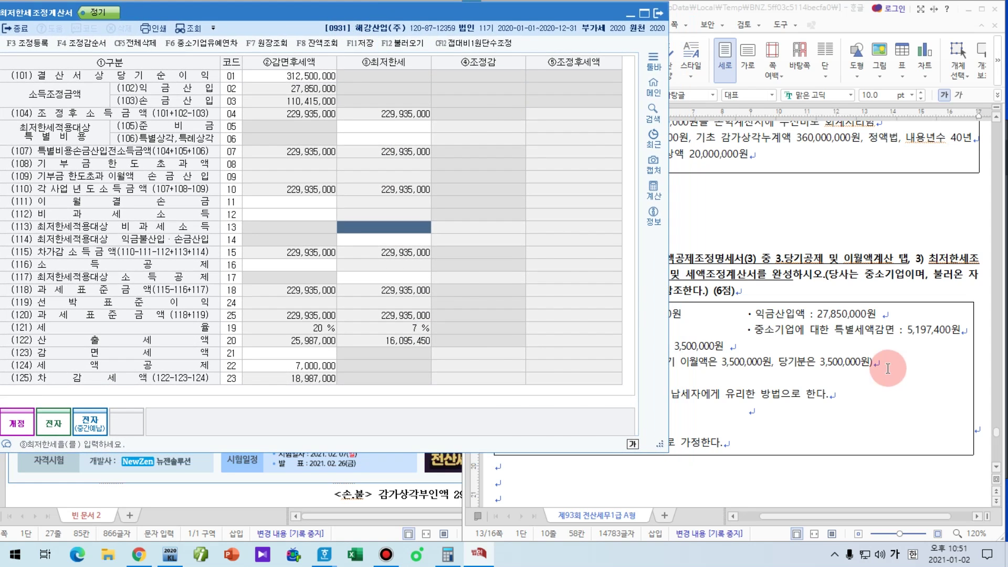
pyautogui.click(887, 368)
pyautogui.moveTo(755, 329); pyautogui.dragTo(894, 331)
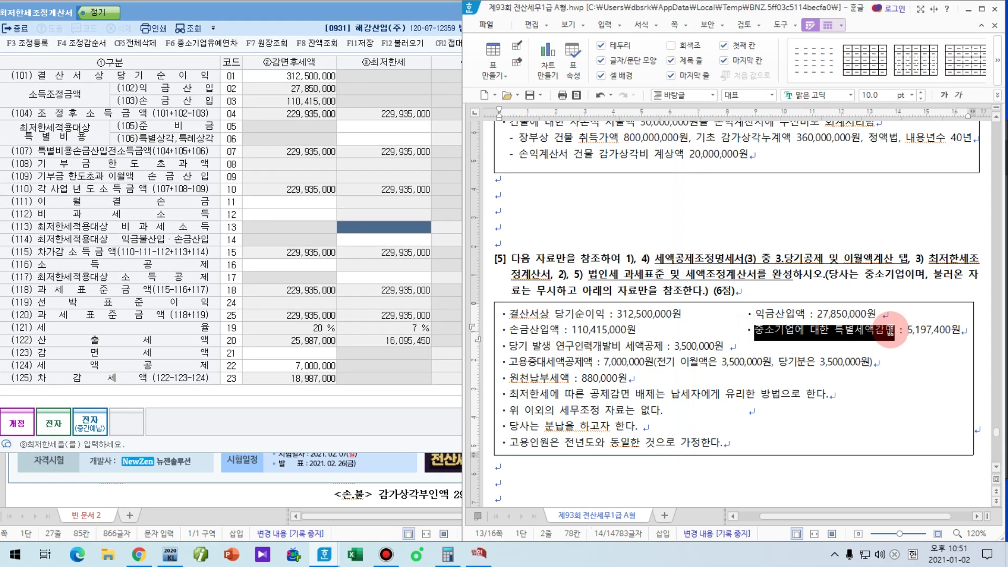
pyautogui.moveTo(512, 363); pyautogui.dragTo(592, 362)
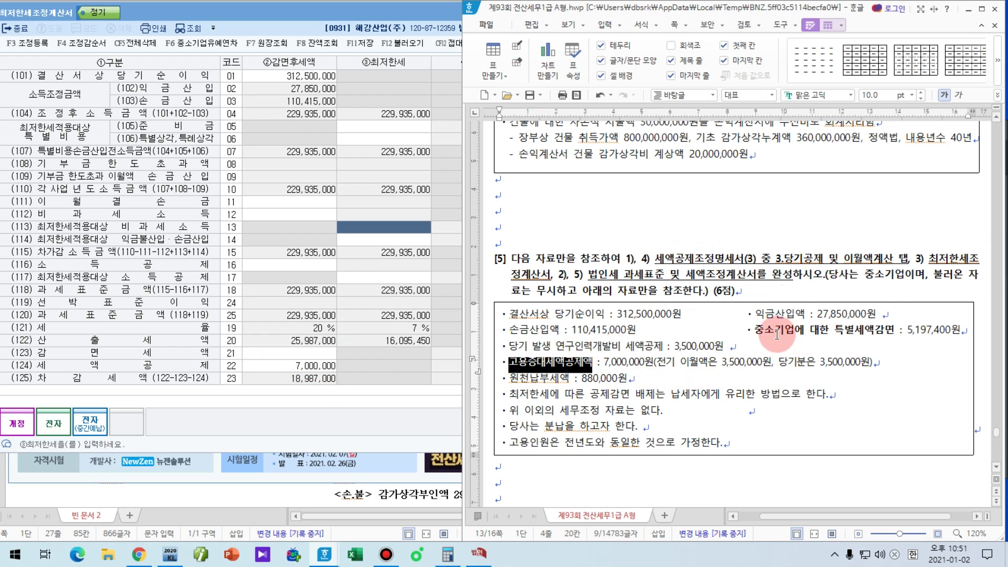
pyautogui.click(297, 352)
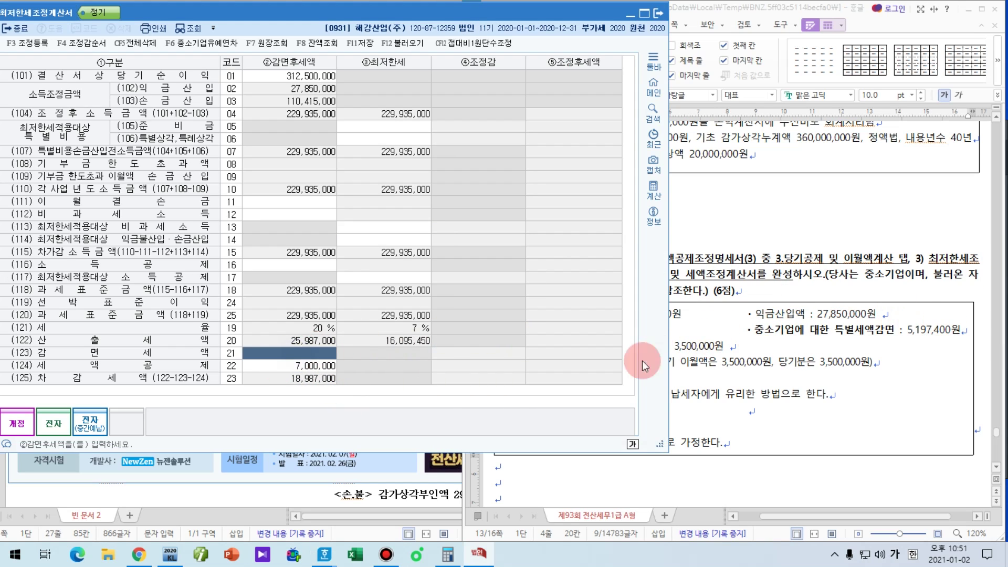
pyautogui.write('5,197,400')
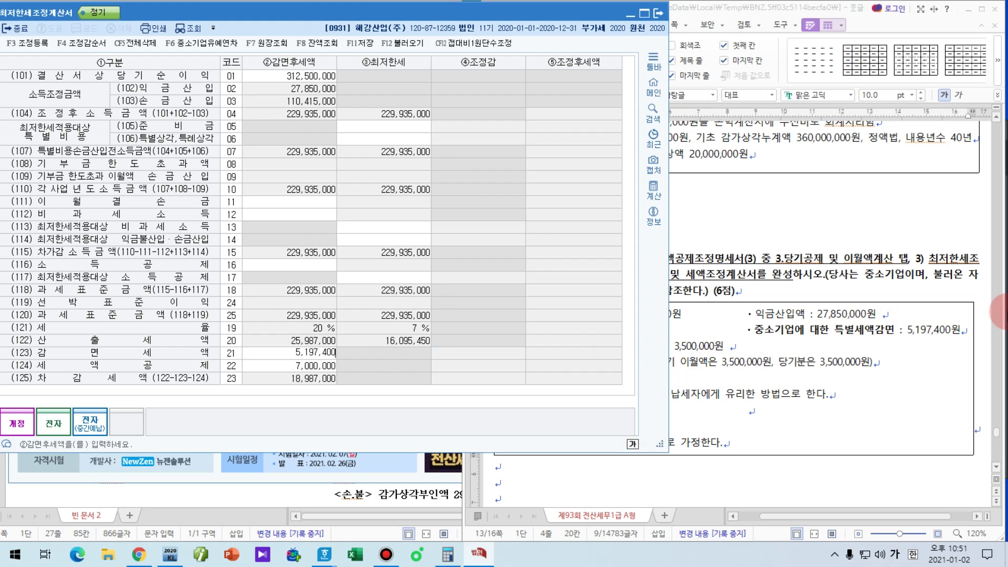
pyautogui.press('Return')
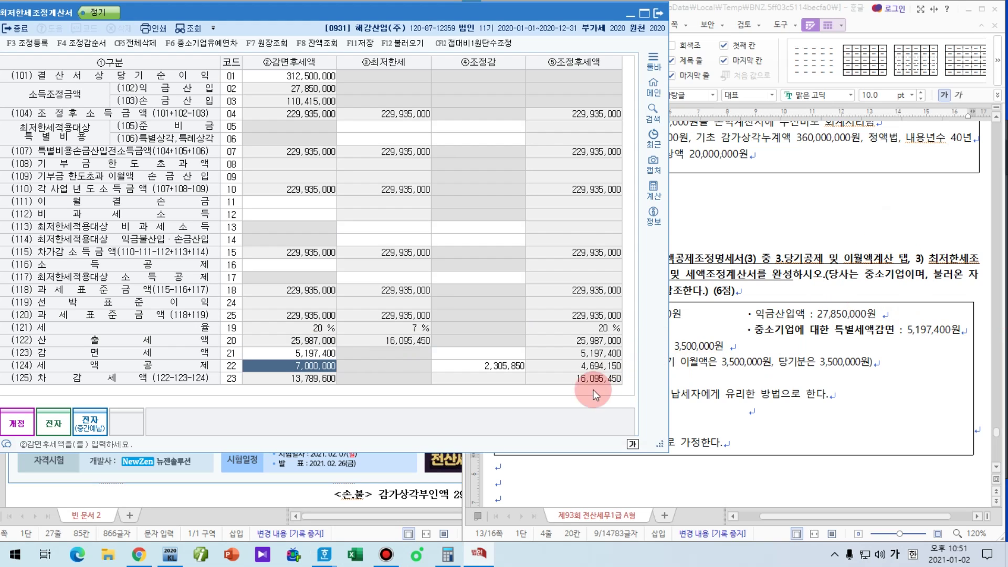
# Step: Highlight the resulting 2,305,850 조정감 and 4,694,150 adjusted credit
pyautogui.press('F9')
pyautogui.moveTo(526, 370)
pyautogui.mouseDown()
pyautogui.moveTo(466, 367)
pyautogui.moveTo(522, 367)
pyautogui.moveTo(518, 387)
pyautogui.mouseUp()
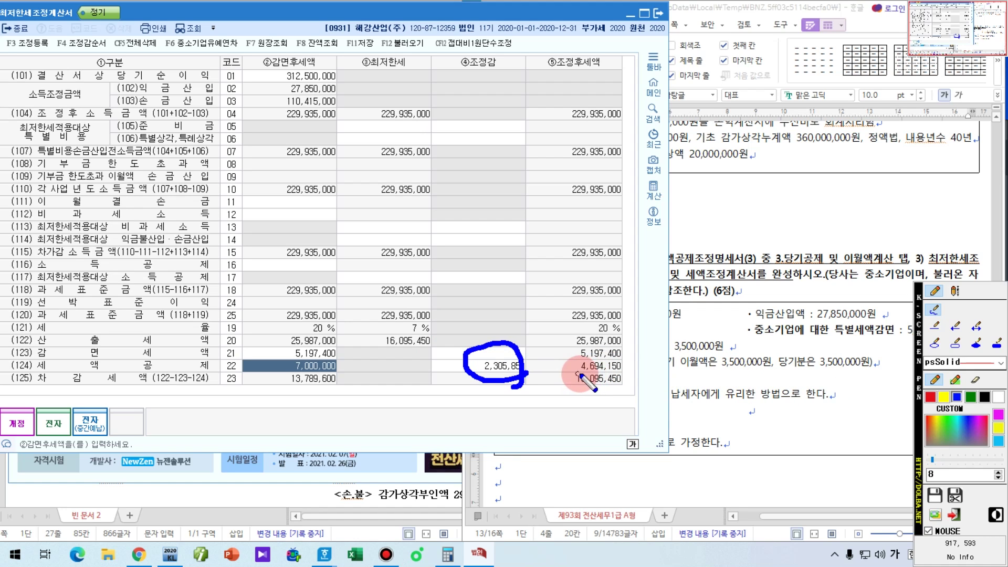
pyautogui.moveTo(572, 373); pyautogui.dragTo(629, 373)
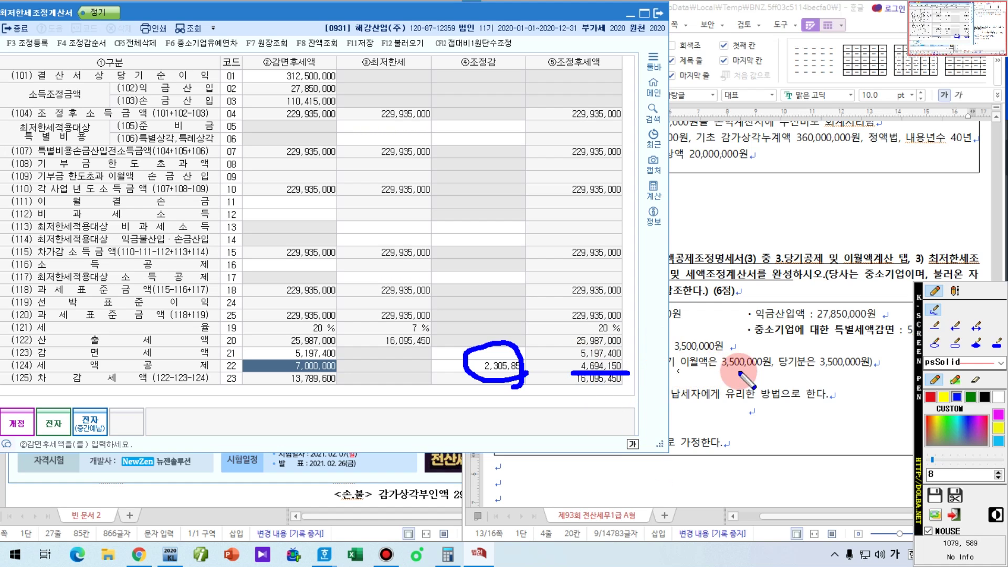
pyautogui.press('Escape')
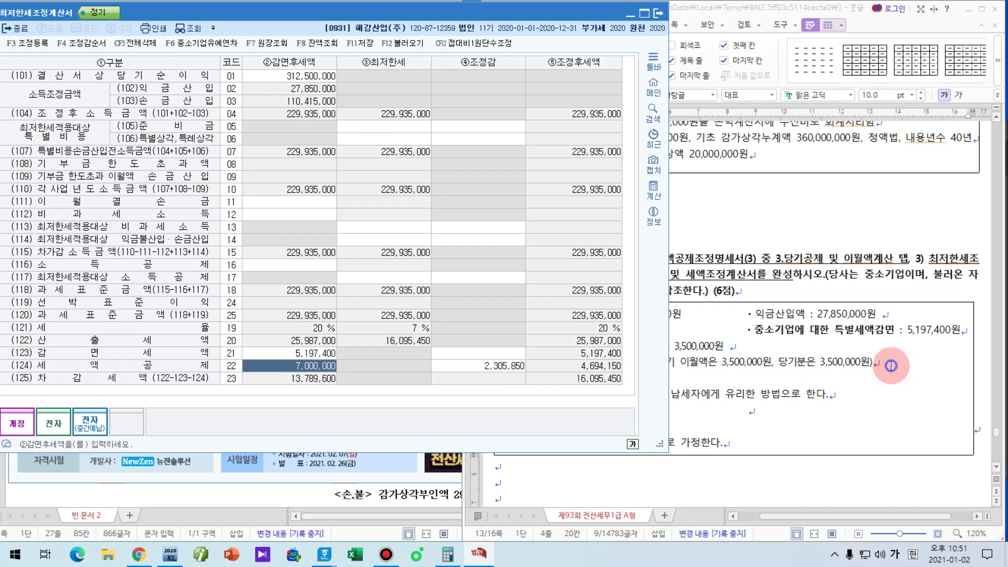
# Step: Add a note line under the employment credit in Hangul with the 2,305,850 adjustment
pyautogui.click(891, 366)
pyautogui.press('Return')
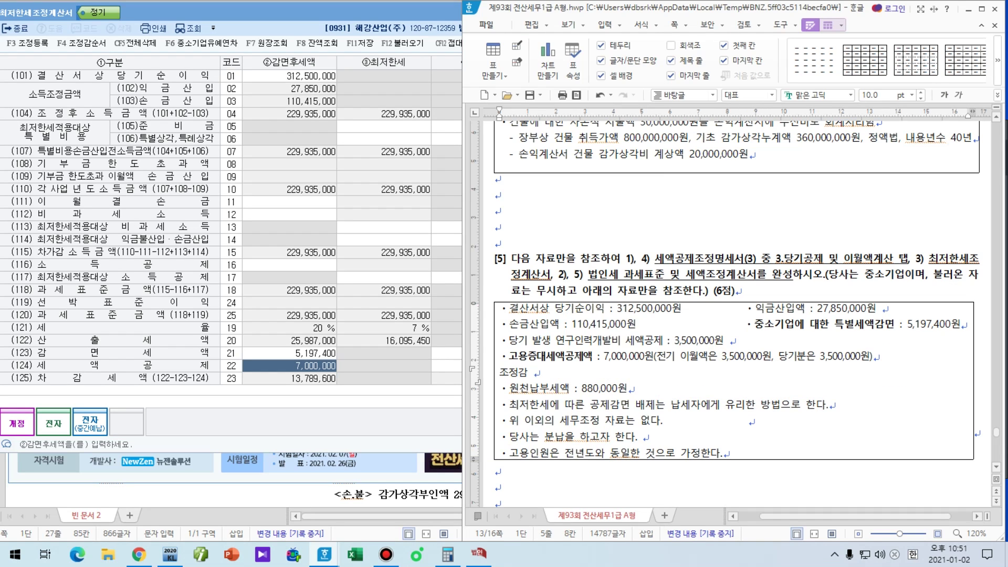
pyautogui.click(398, 15)
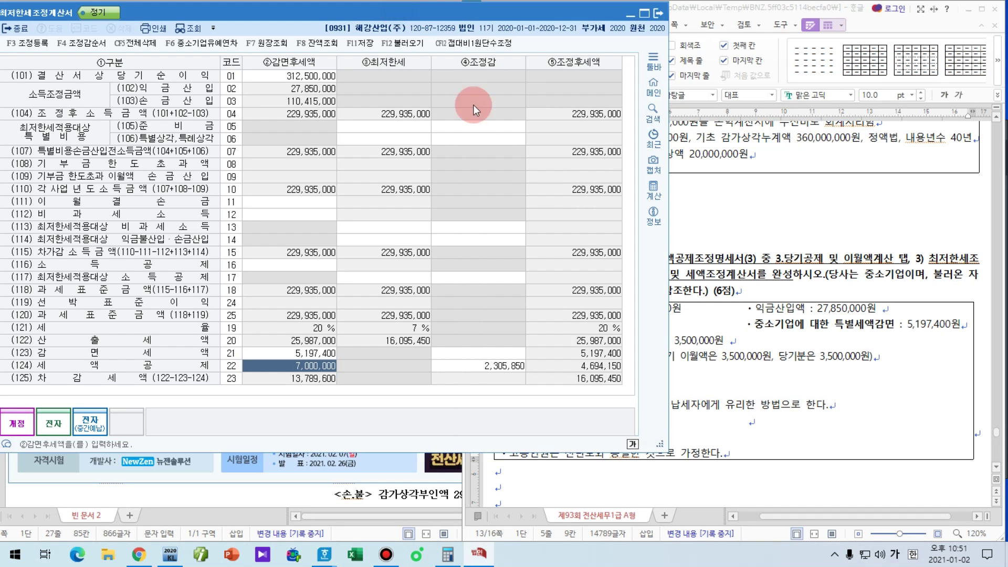
pyautogui.click(713, 377)
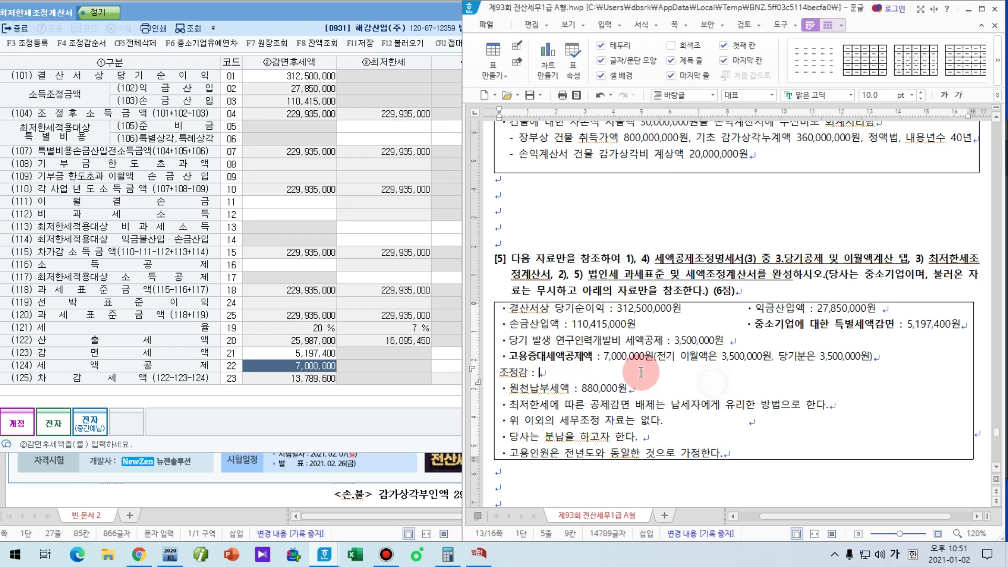
pyautogui.write('2,305')
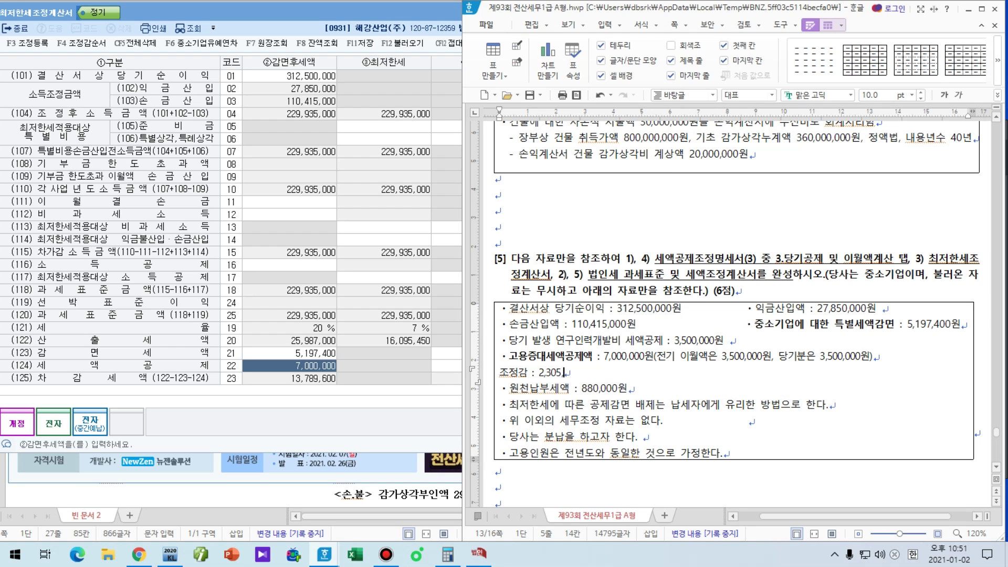
pyautogui.write(',850')
pyautogui.click(582, 240)
# Step: Finish the note with '공제금액 4,694,150' and save the minimum tax statement
pyautogui.click(289, 10)
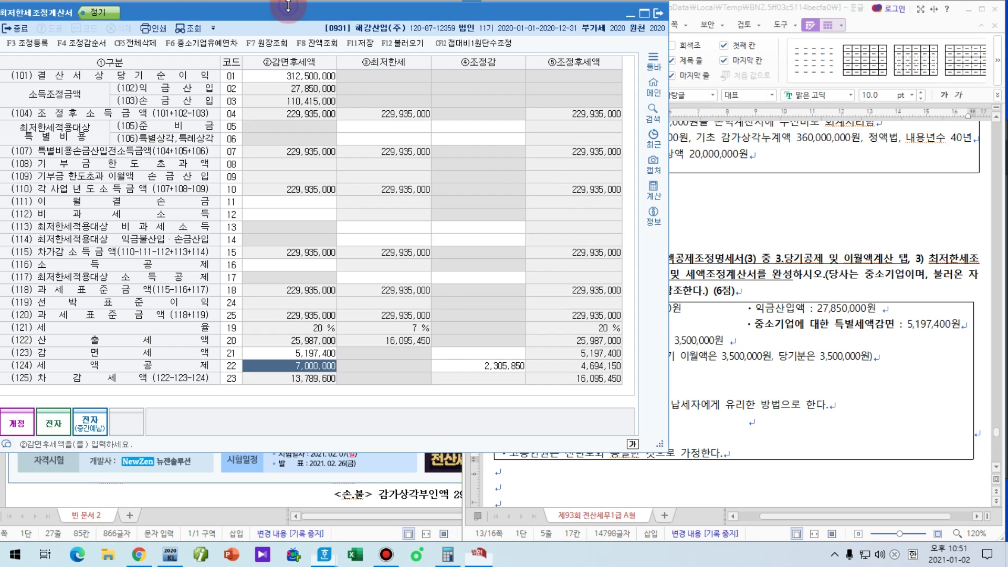
pyautogui.click(517, 368)
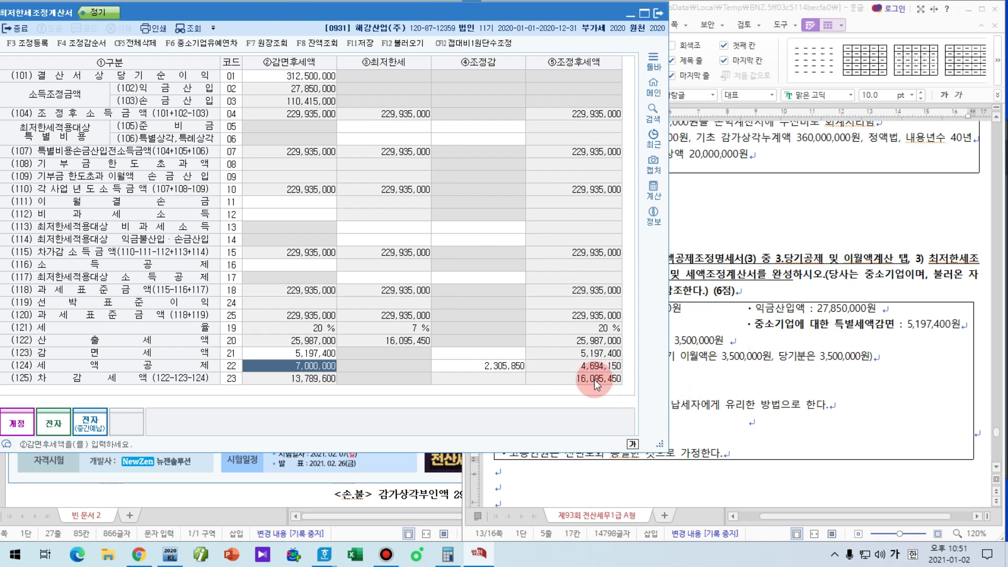
pyautogui.click(681, 376)
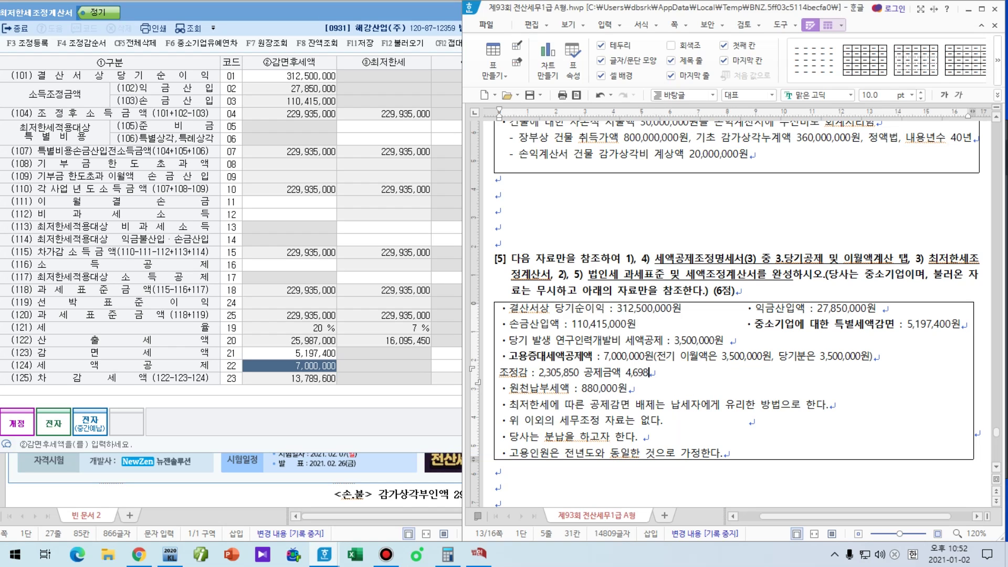
pyautogui.write('공제금액 4,694')
pyautogui.click(266, 20)
pyautogui.click(688, 376)
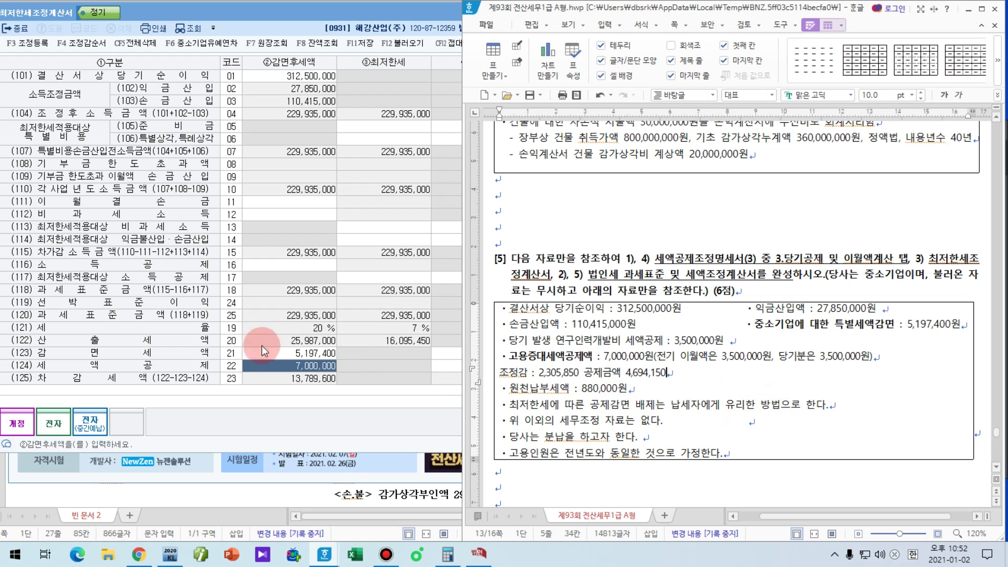
pyautogui.click(276, 244)
pyautogui.click(359, 42)
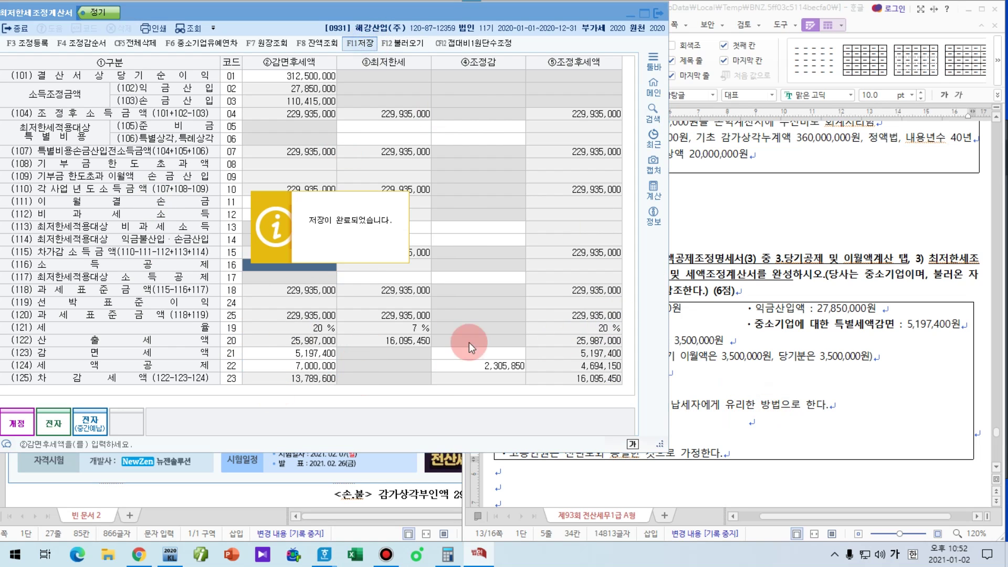
# Step: Close the minimum tax statement and reopen 세액공제조정명세서(3) at 3.당기공제 및 이월액계산
pyautogui.press('Escape')
pyautogui.press('Escape')
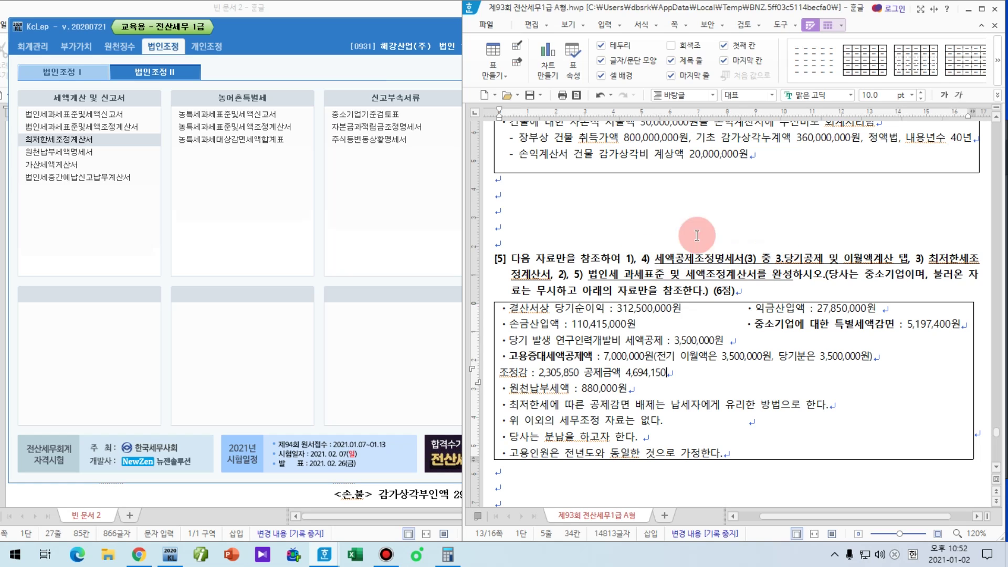
pyautogui.click(82, 69)
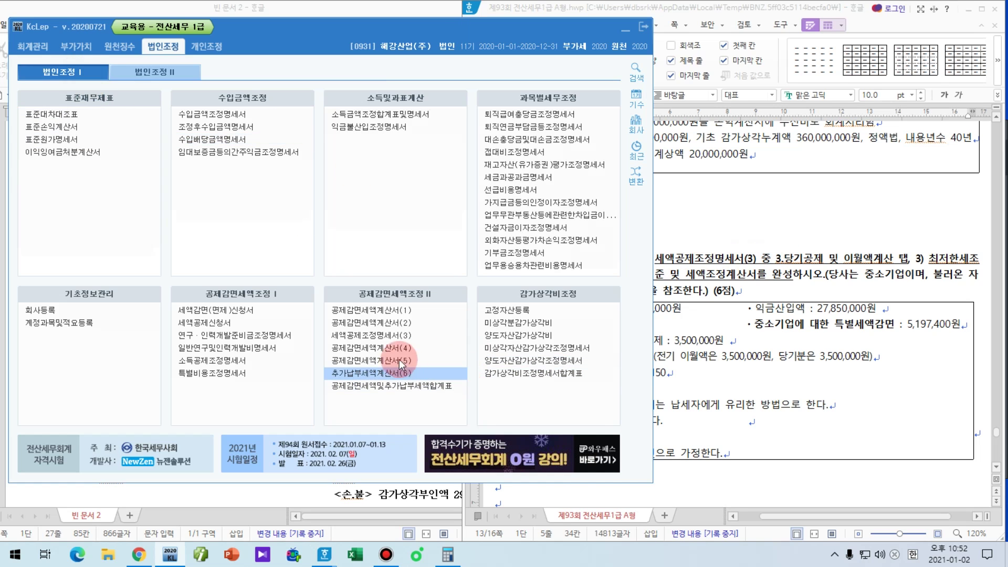
pyautogui.click(403, 336)
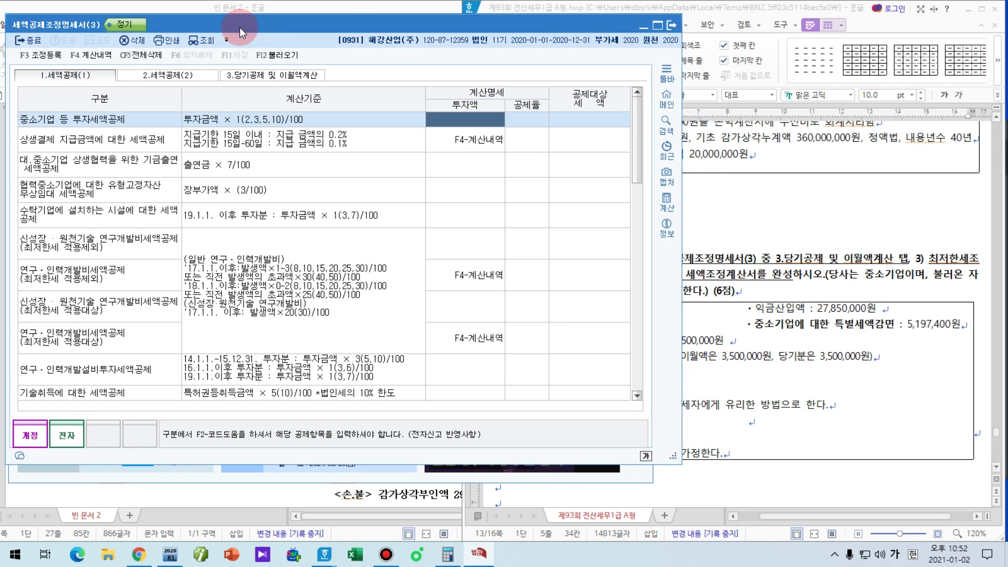
pyautogui.click(277, 76)
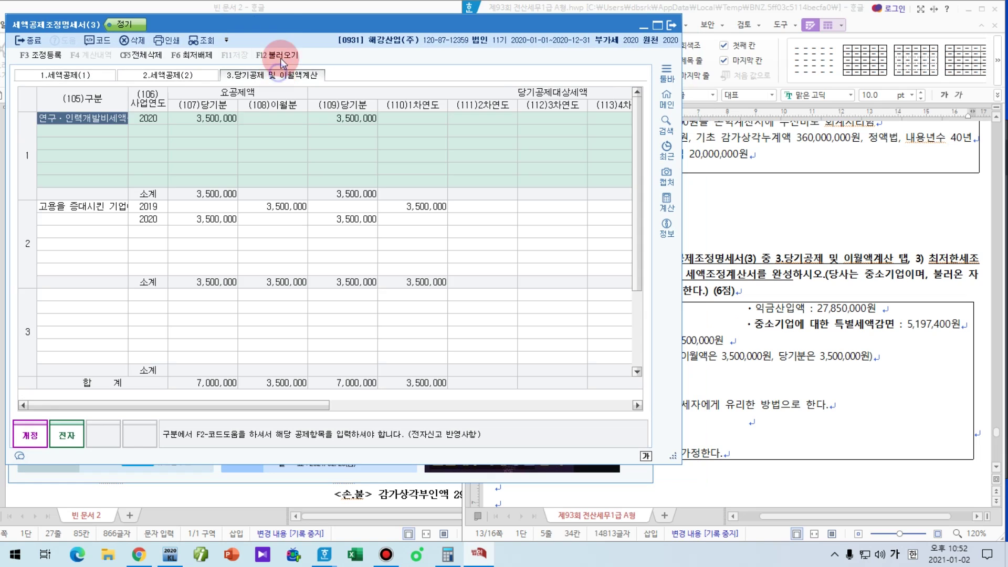
pyautogui.moveTo(284, 28); pyautogui.dragTo(262, 15)
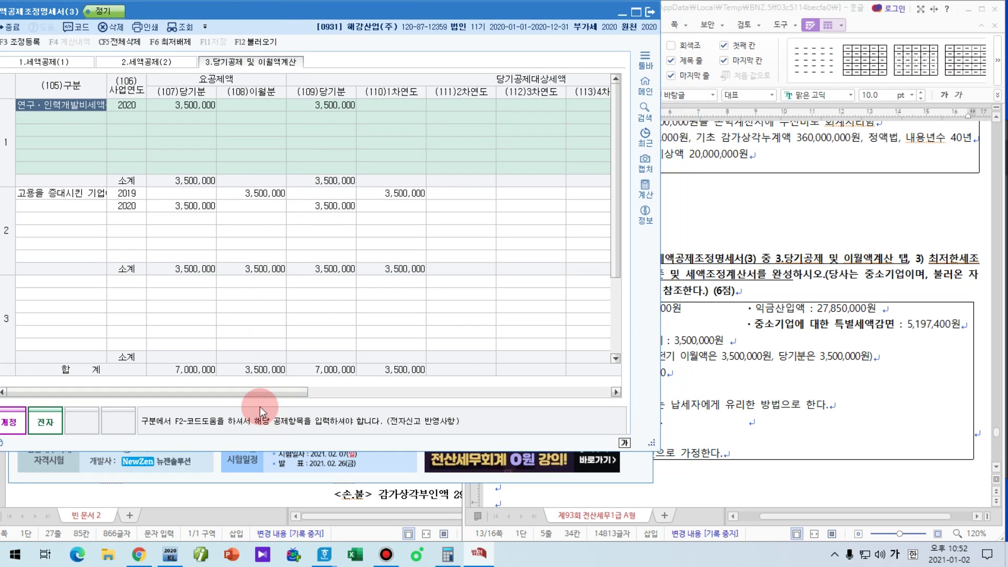
# Step: Type 2005850 as the minimum-tax unapplied amount in the 2020 employment credit's (116) cell
pyautogui.moveTo(247, 395); pyautogui.dragTo(515, 380)
pyautogui.click(668, 416)
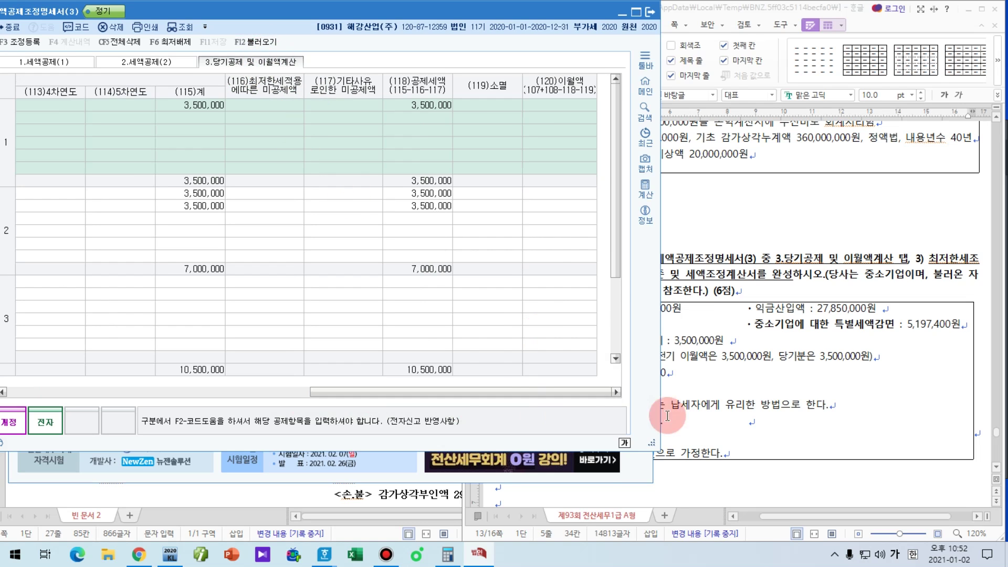
pyautogui.hotkey('ctrl', '2')
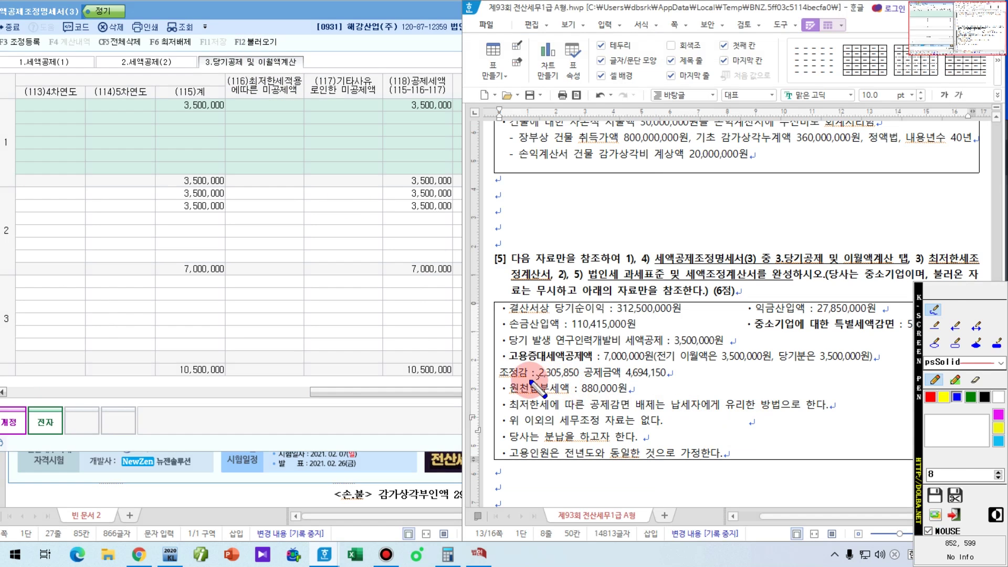
pyautogui.moveTo(528, 381); pyautogui.dragTo(595, 381)
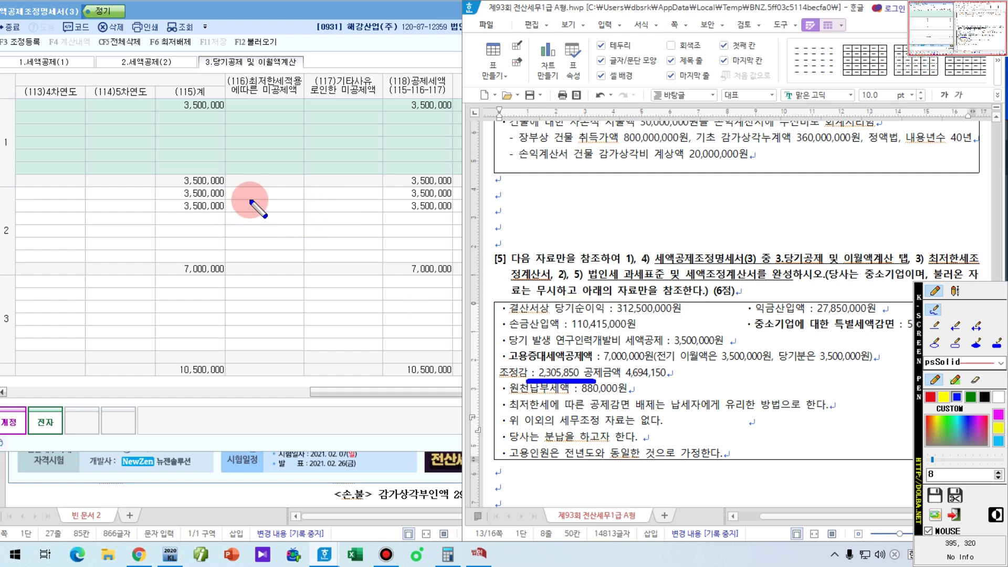
pyautogui.moveTo(176, 201); pyautogui.dragTo(327, 201)
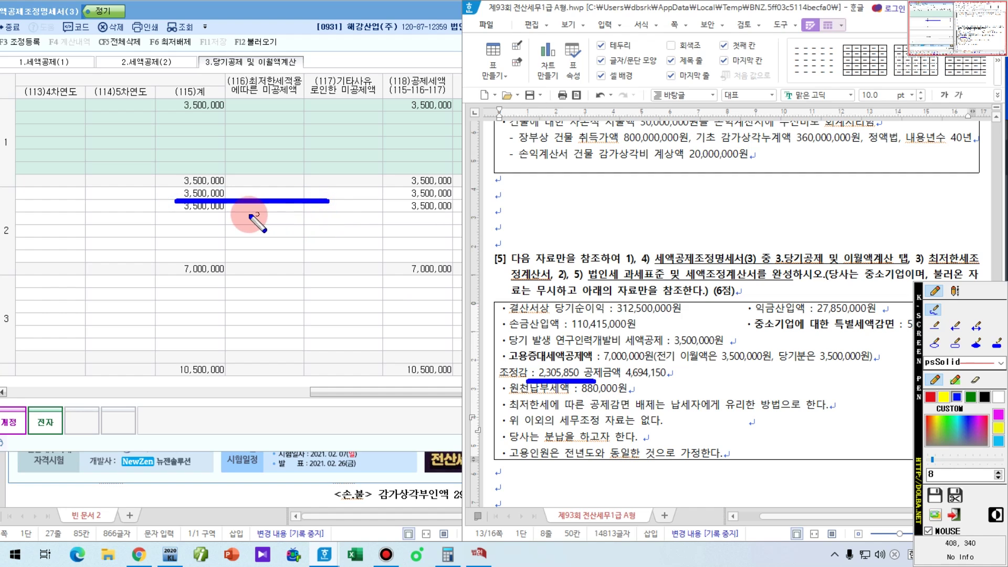
pyautogui.moveTo(176, 211); pyautogui.dragTo(271, 211)
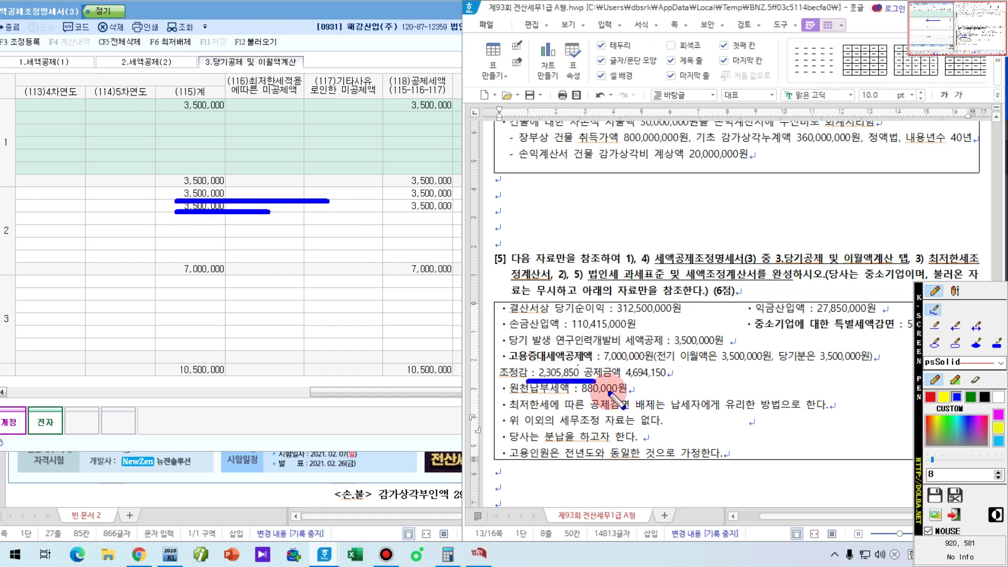
pyautogui.click(265, 205)
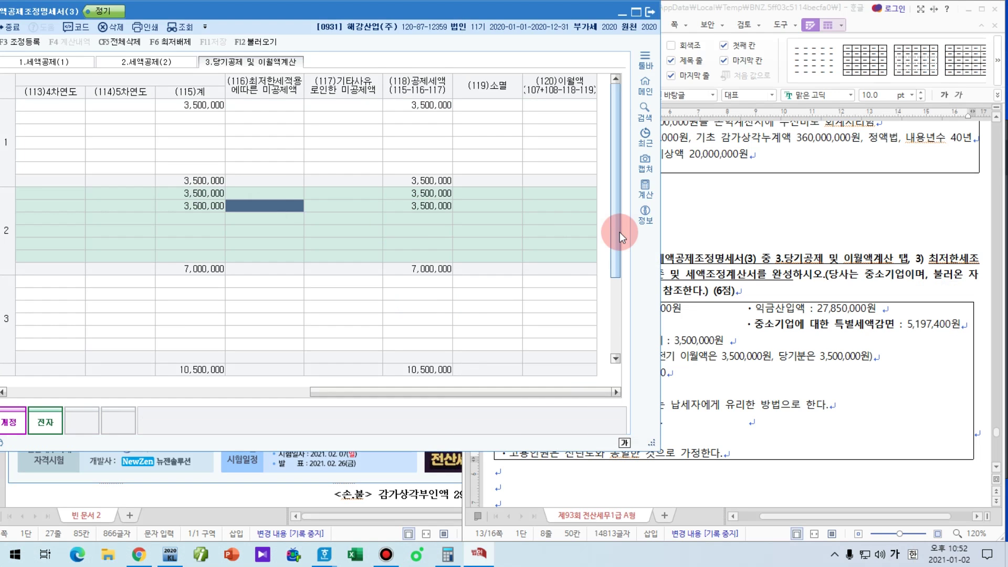
pyautogui.click(691, 366)
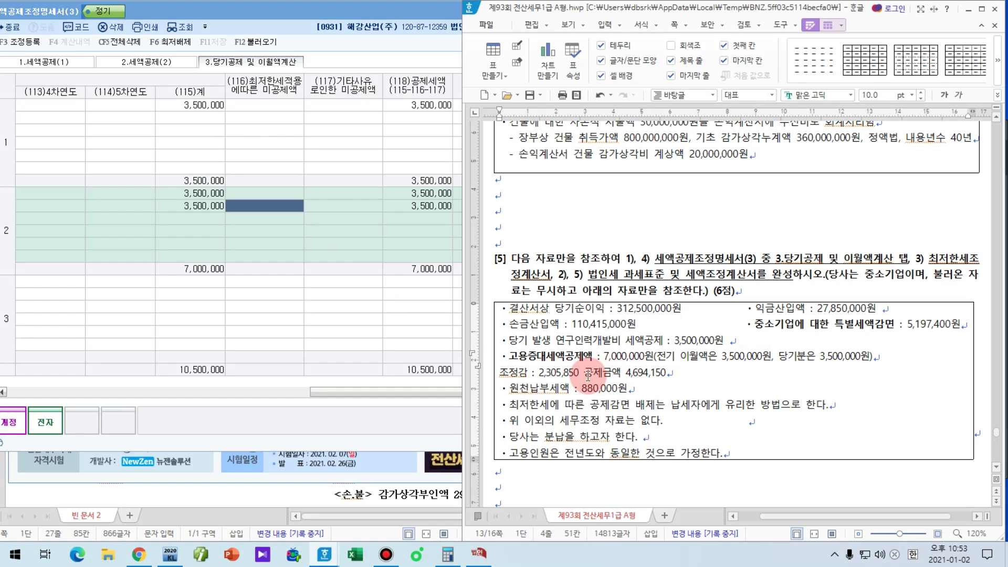
pyautogui.click(399, 206)
pyautogui.write('2')
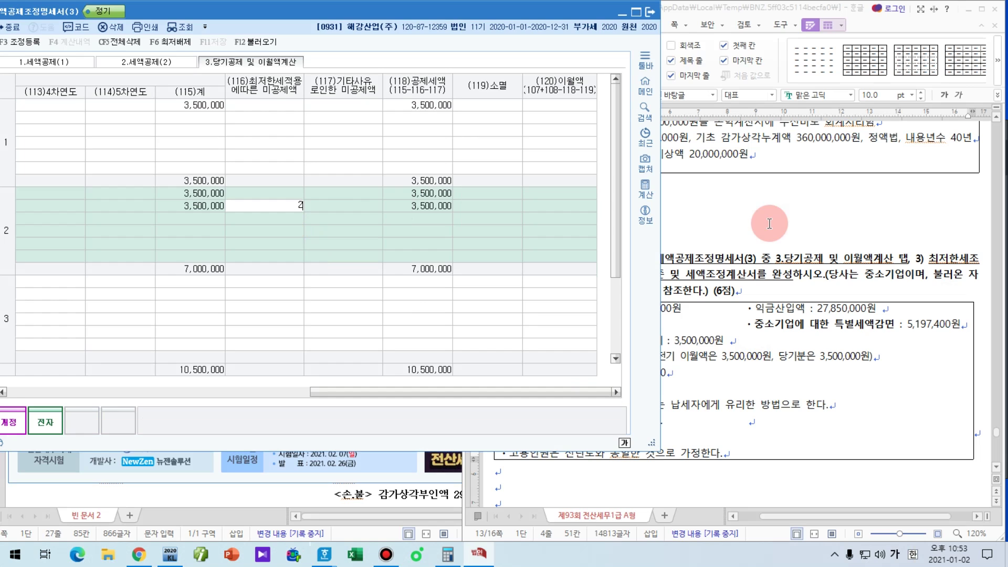
pyautogui.write('005850')
# Step: Commit 2,305,850 as minimum-tax unapplied, then check the 3,500,000, 1,194,150 and 4,694,150 credits against the question
pyautogui.press('Return')
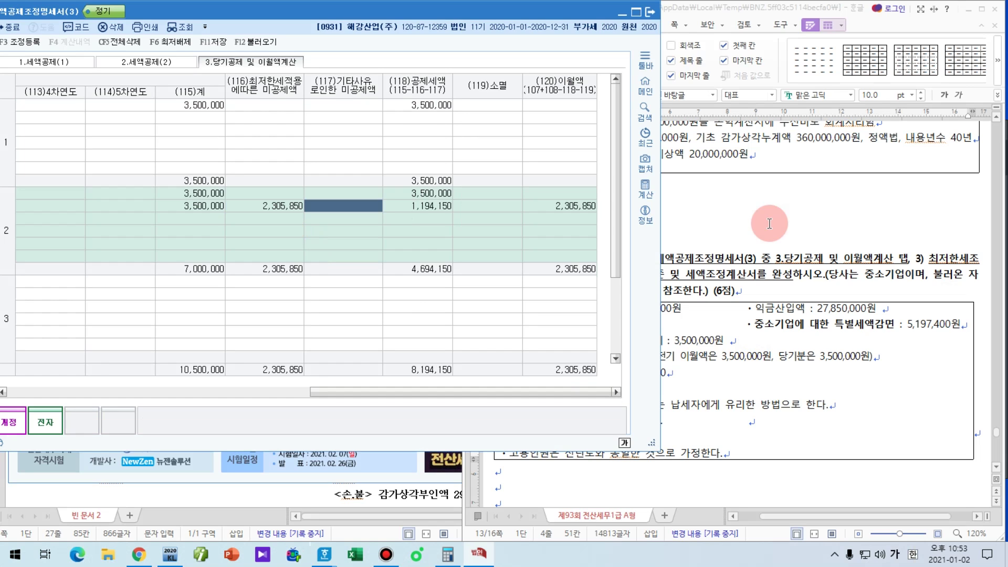
pyautogui.hotkey('ctrl', 'shift', 'p')
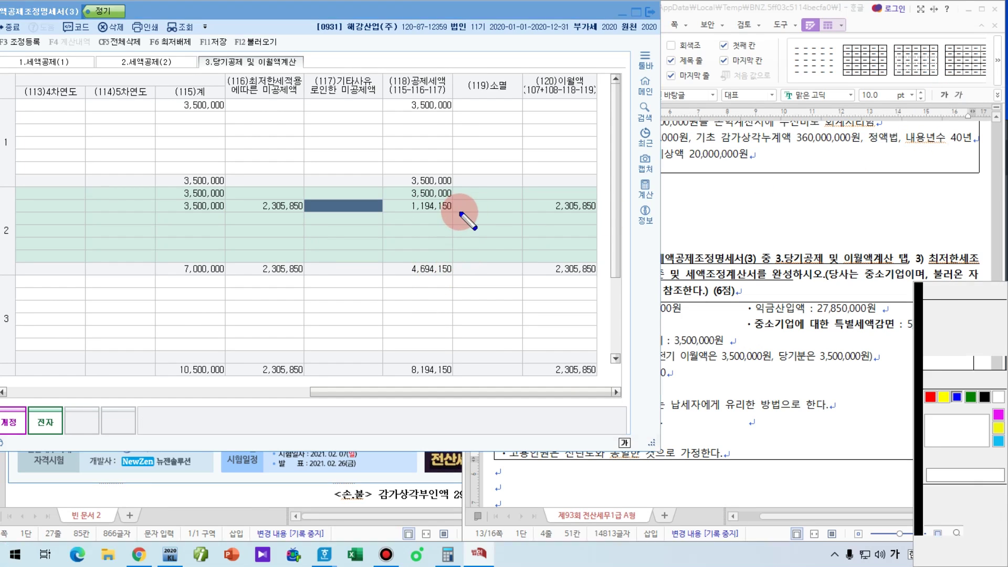
pyautogui.moveTo(400, 197); pyautogui.dragTo(466, 198)
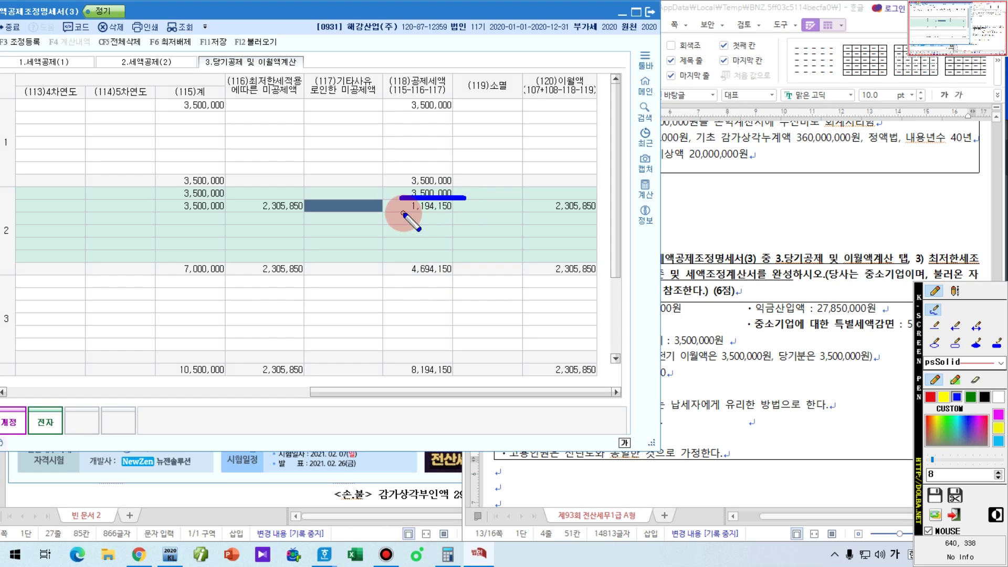
pyautogui.moveTo(402, 213); pyautogui.dragTo(484, 214)
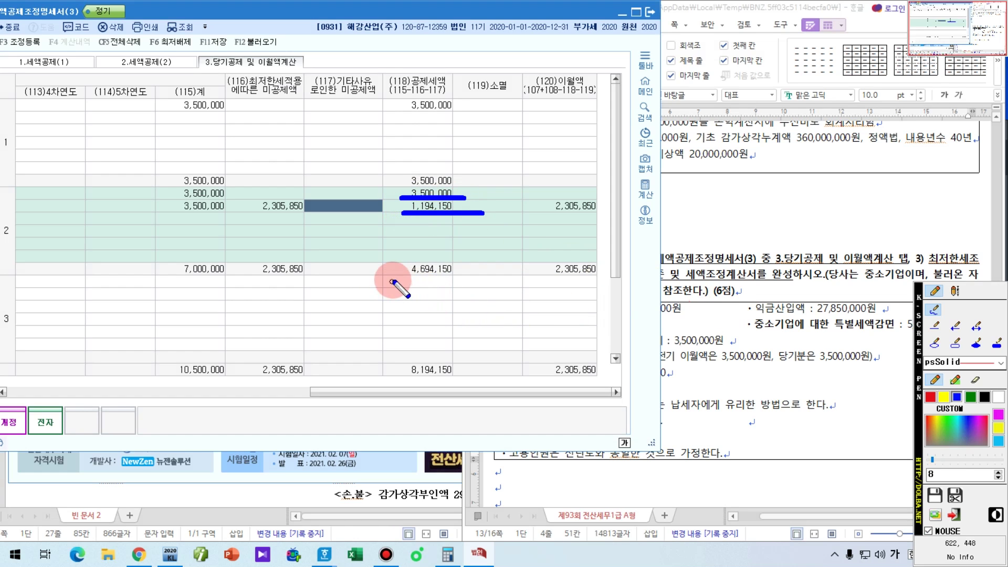
pyautogui.moveTo(392, 279); pyautogui.dragTo(474, 279)
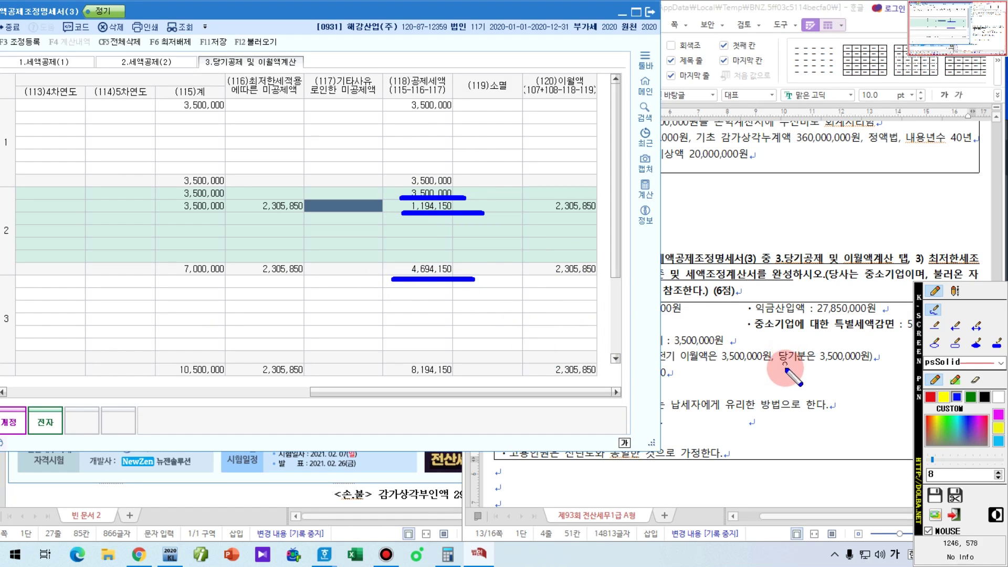
pyautogui.hotkey('ctrl', 'shift', 'p')
pyautogui.click(786, 371)
pyautogui.moveTo(626, 373); pyautogui.dragTo(665, 374)
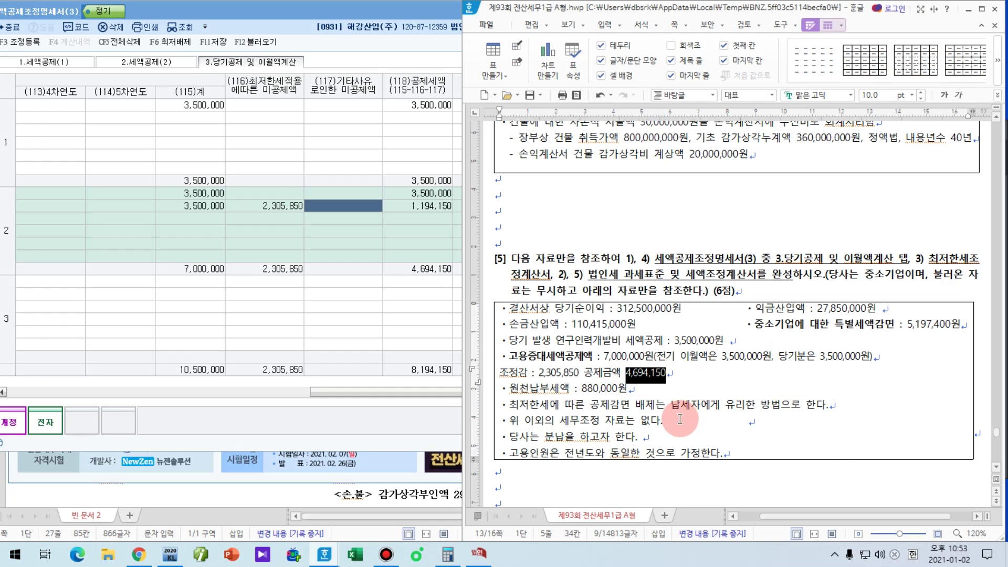
pyautogui.hotkey('ctrl', 'shift', 'p')
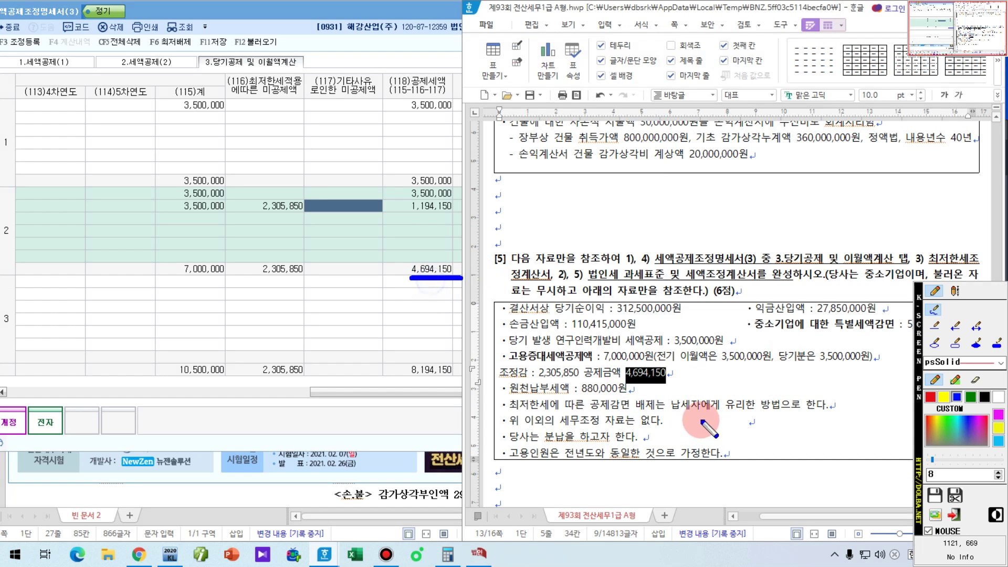
pyautogui.moveTo(628, 383); pyautogui.dragTo(662, 382)
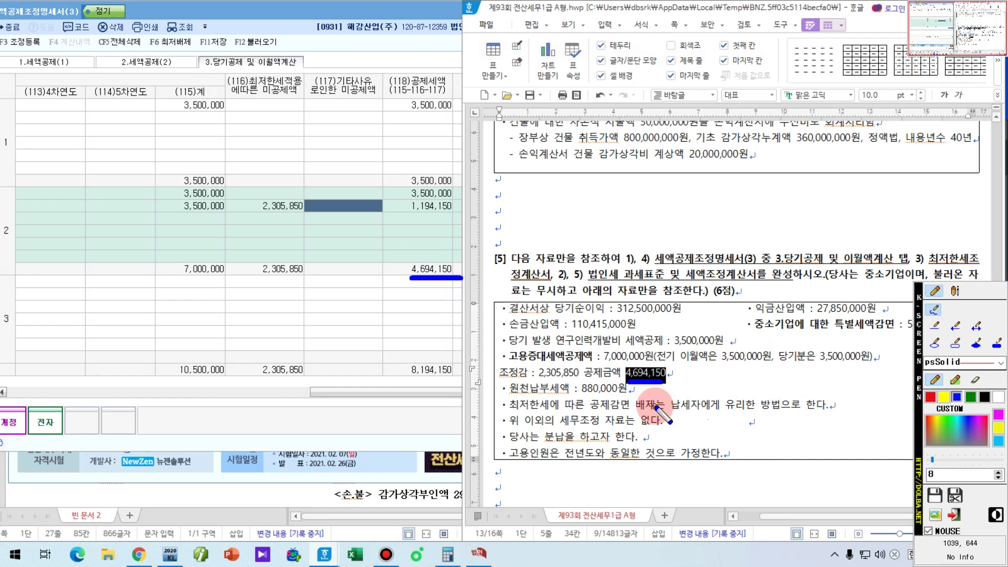
# Step: Review the 2019 carried-forward credit row, then save and close 세액공제조정명세서(3)
pyautogui.hotkey('ctrl', 'shift', 'p')
pyautogui.click(417, 266)
pyautogui.click(213, 42)
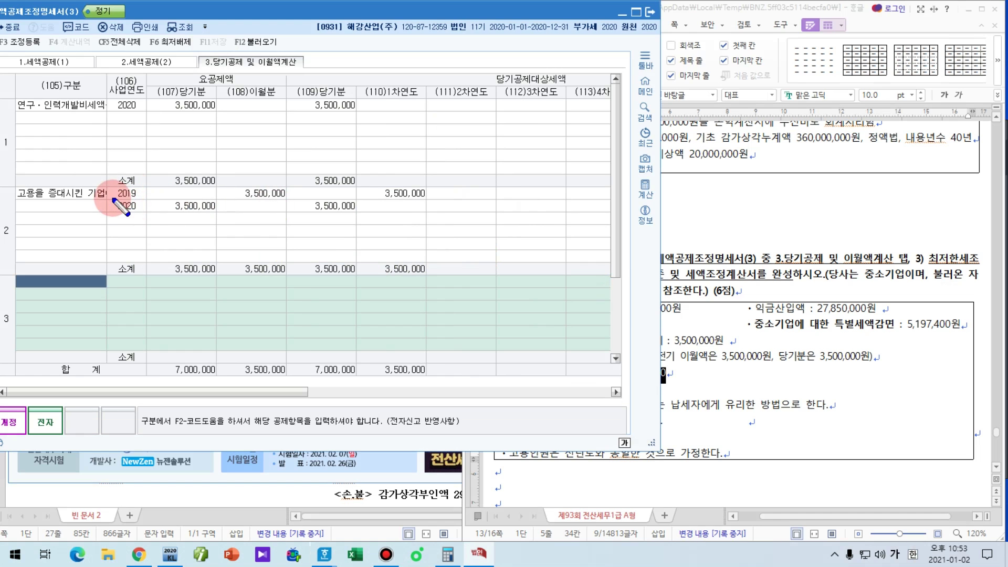
pyautogui.hotkey('ctrl', 'shift', 'p')
pyautogui.moveTo(111, 198); pyautogui.dragTo(447, 198)
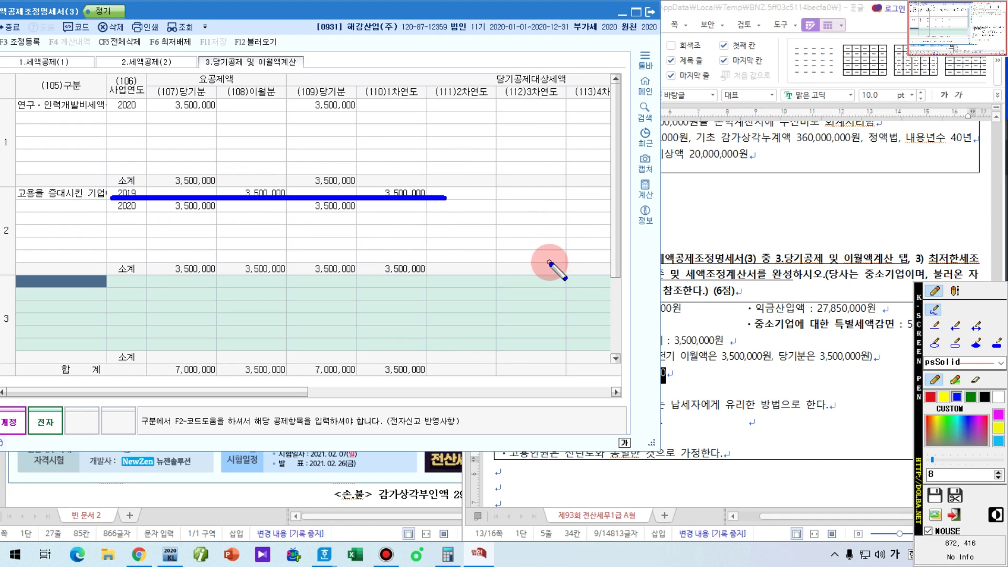
pyautogui.hotkey('ctrl', 'shift', 'p')
pyautogui.press('Escape')
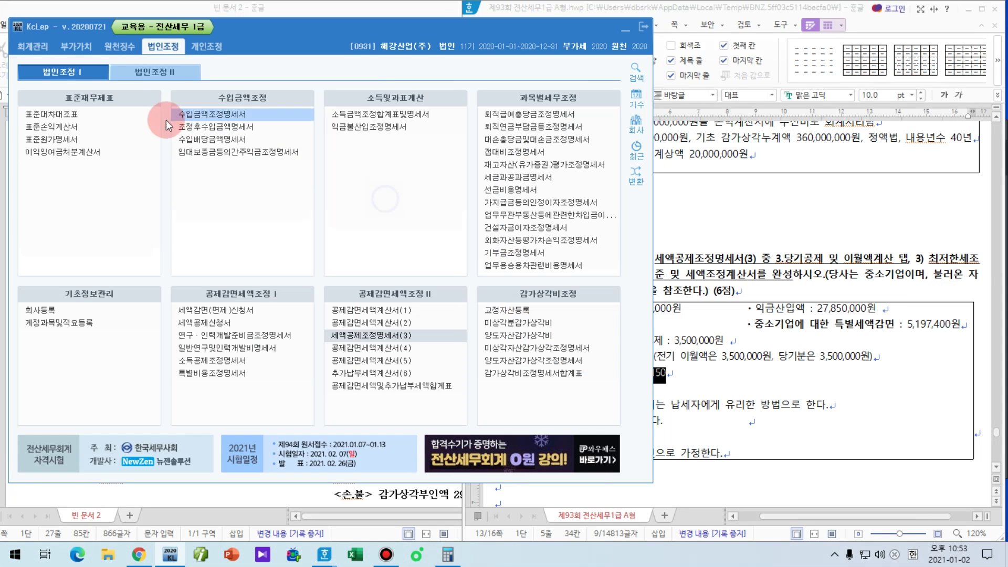
# Step: Open 법인세과세표준및세액조정계산서 from 법인조정 II, move it left, and select line 121
pyautogui.click(158, 76)
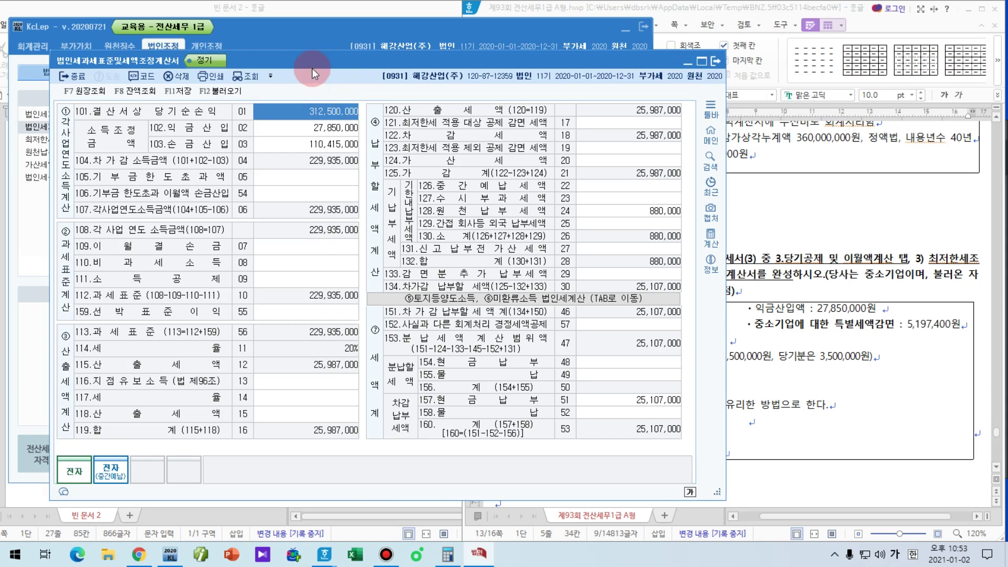
pyautogui.moveTo(312, 68); pyautogui.dragTo(260, 20)
pyautogui.click(825, 205)
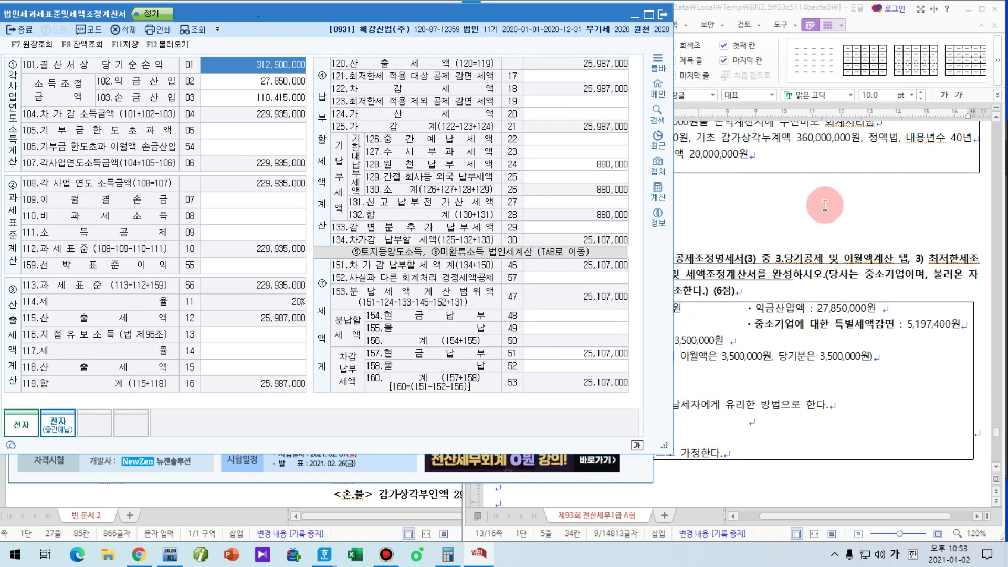
pyautogui.click(443, 84)
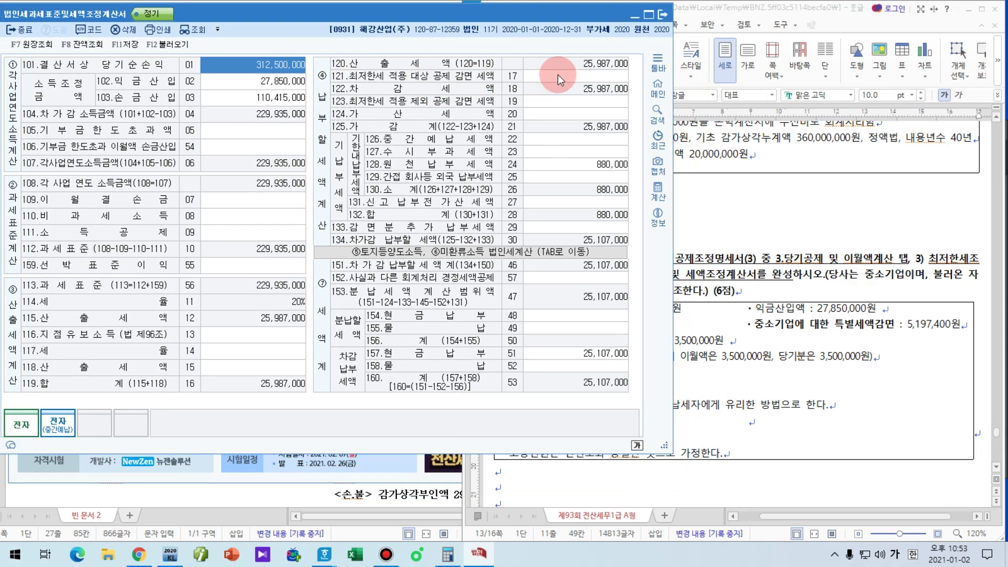
pyautogui.click(558, 75)
# Step: Find the 5,197,400 special tax reduction figure in the exam question
pyautogui.click(834, 309)
pyautogui.moveTo(918, 339)
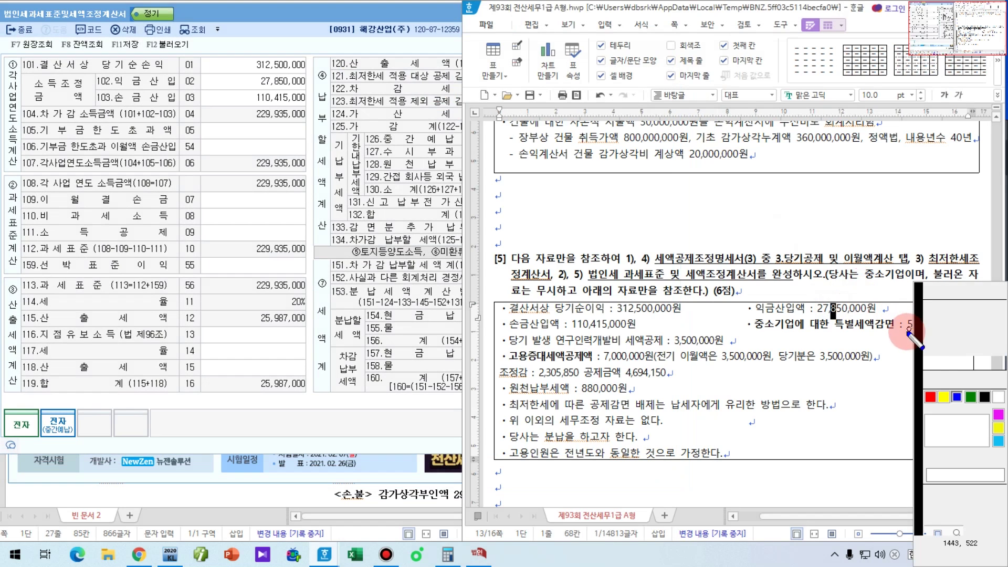
pyautogui.moveTo(905, 332); pyautogui.dragTo(971, 332)
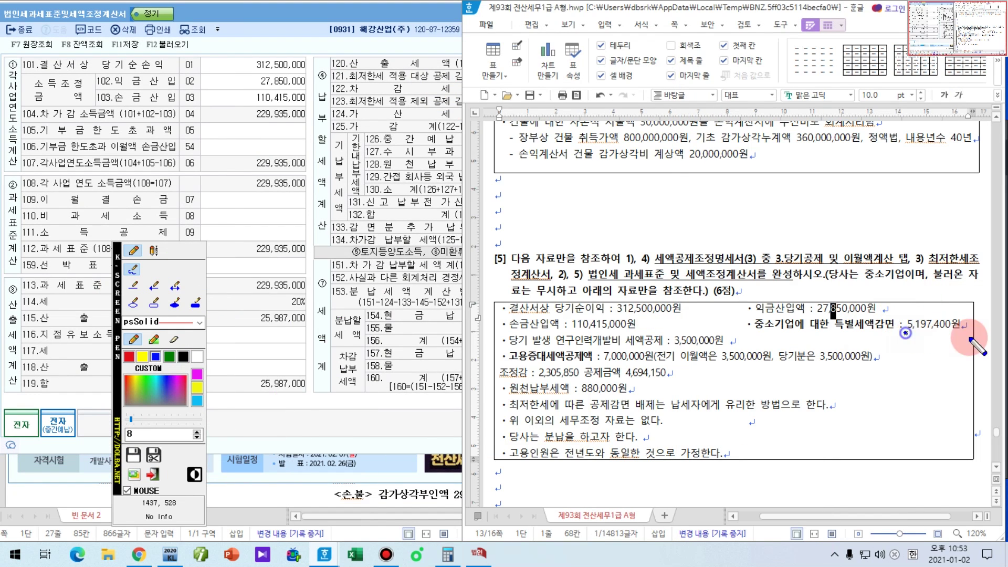
pyautogui.rightClick(682, 398)
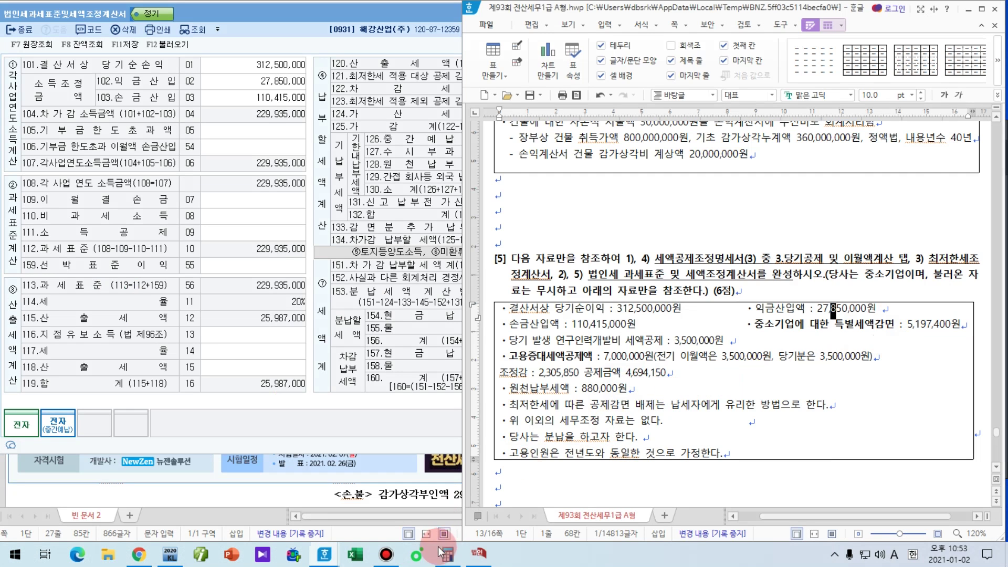
pyautogui.click(447, 554)
# Step: Add 5,197,400 and 4,694,150 in Calculator and enter the 9,891,550 total in line 121
pyautogui.moveTo(745, 65); pyautogui.dragTo(313, 72)
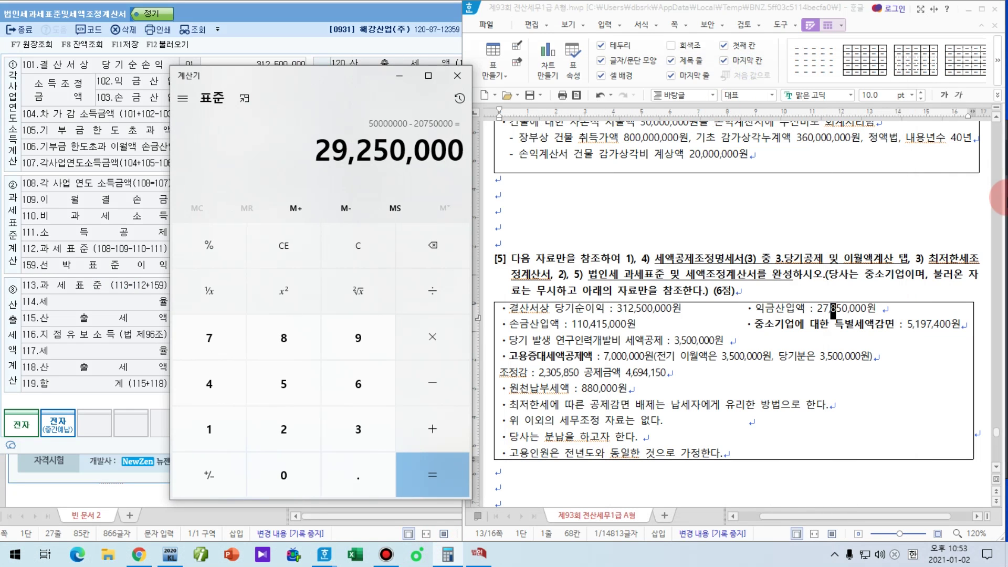
pyautogui.write('5197')
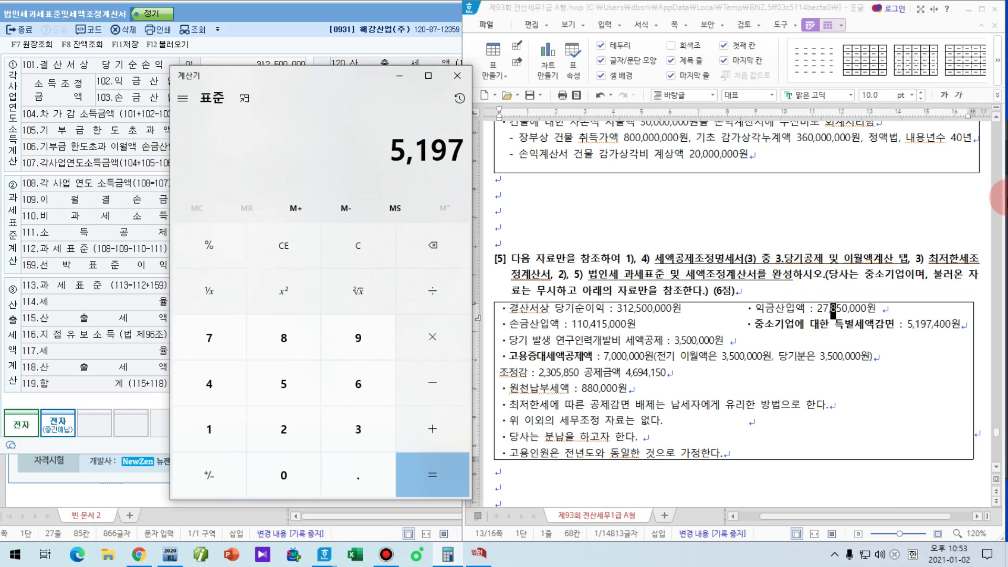
pyautogui.write('400 + ')
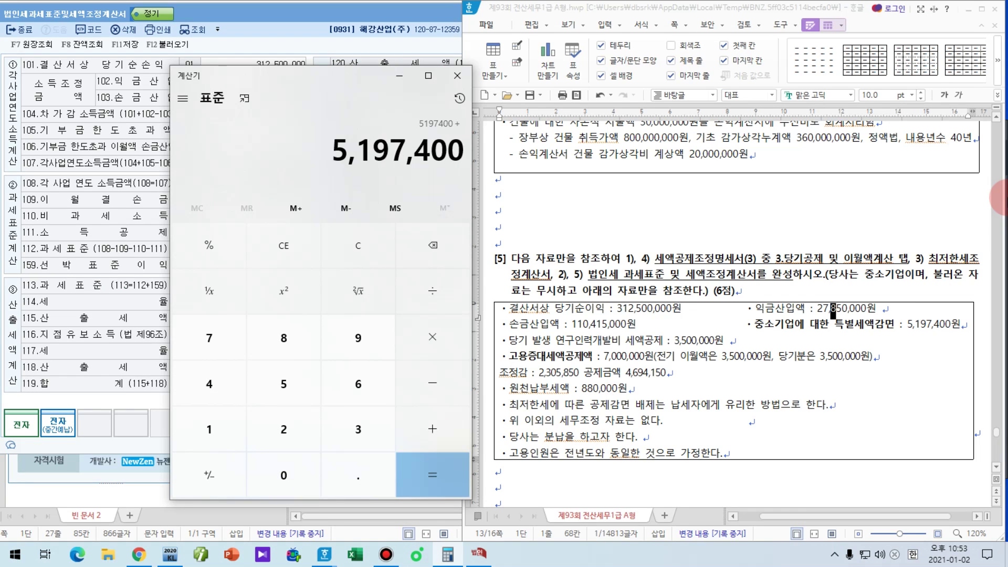
pyautogui.write('4694150 =')
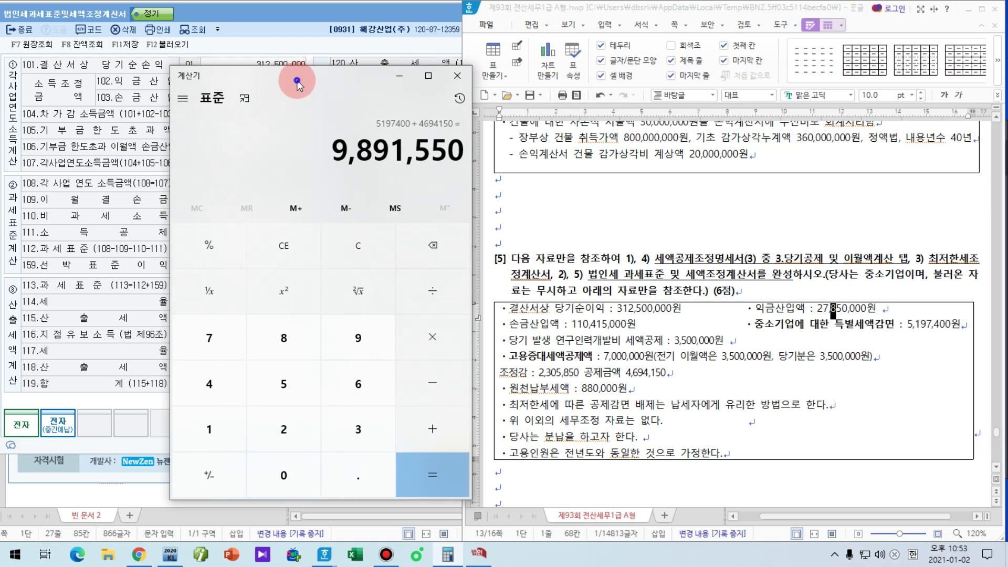
pyautogui.moveTo(292, 74); pyautogui.dragTo(740, 79)
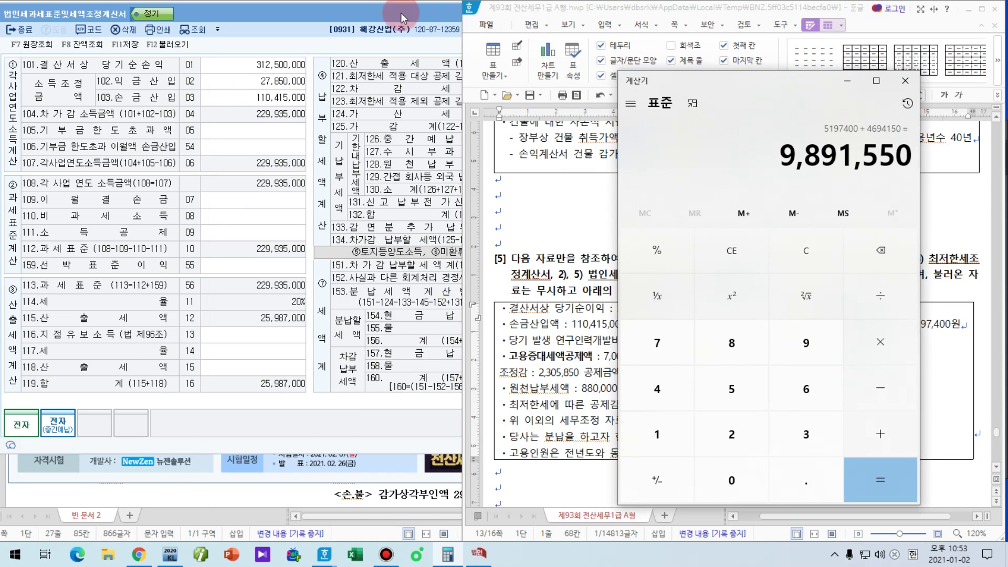
pyautogui.click(449, 15)
pyautogui.write('9,891,550')
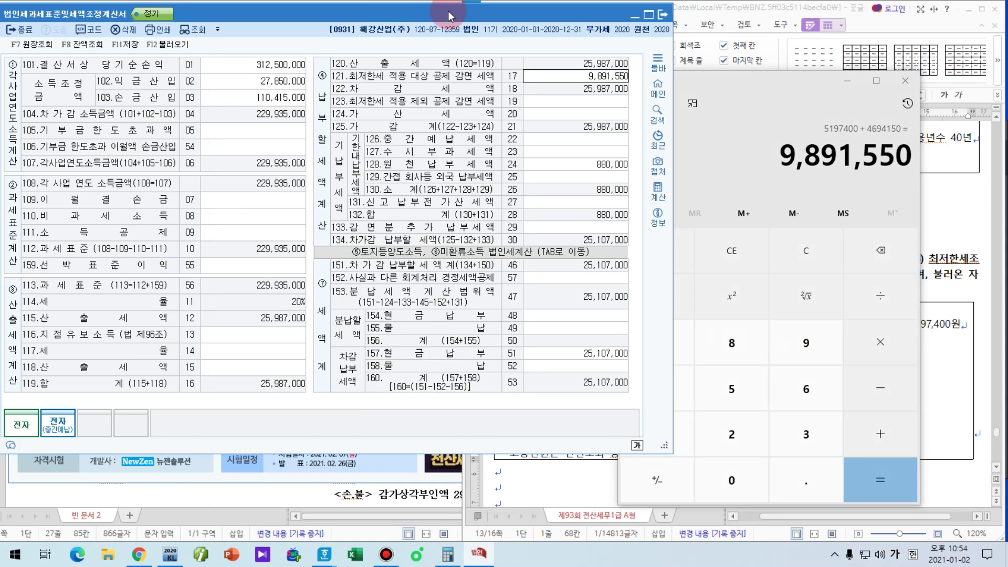
pyautogui.press('Return')
# Step: Enter 3,500,000 in line 123 as credits exempt from minimum tax
pyautogui.click(745, 23)
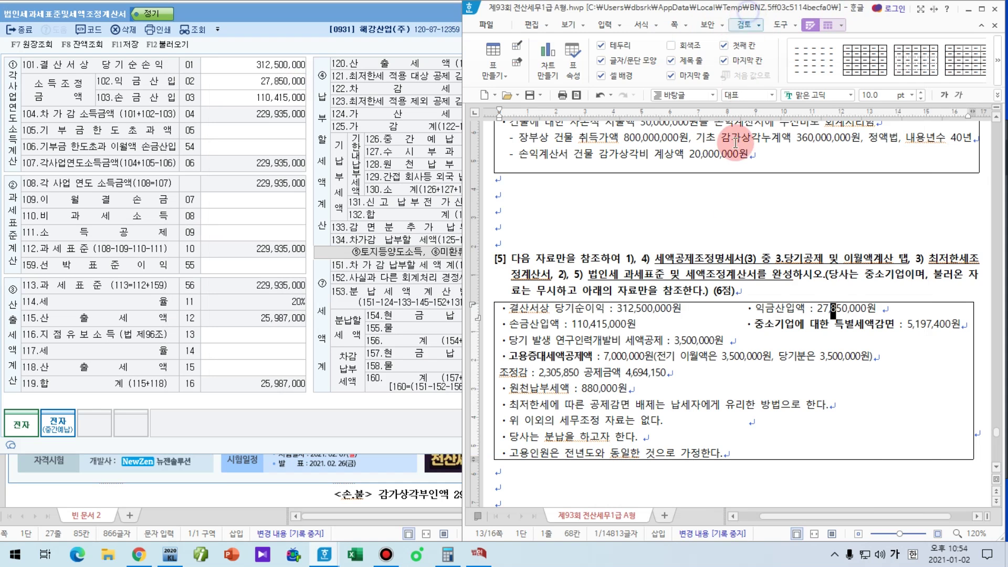
pyautogui.click(434, 85)
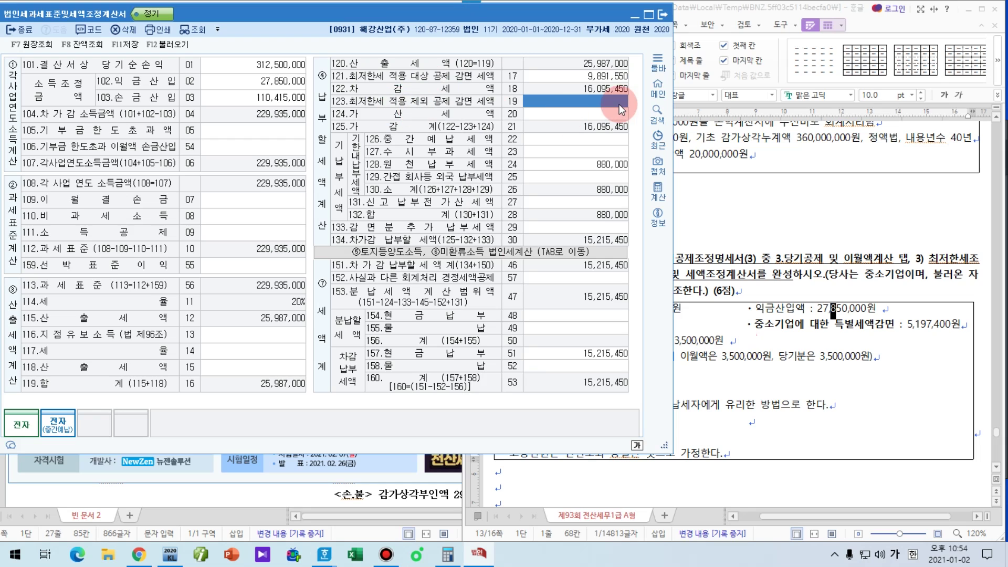
pyautogui.write('35')
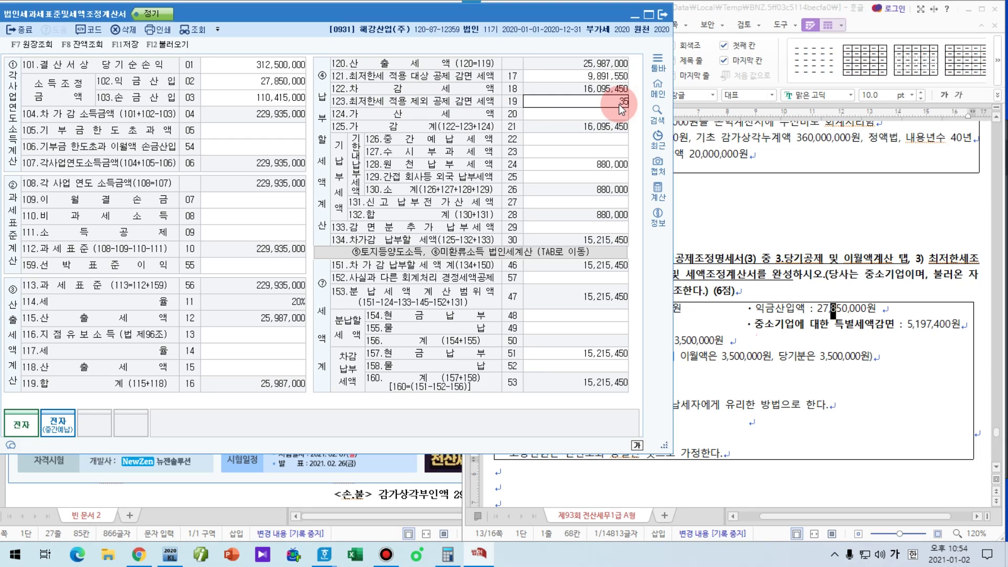
pyautogui.press('Return')
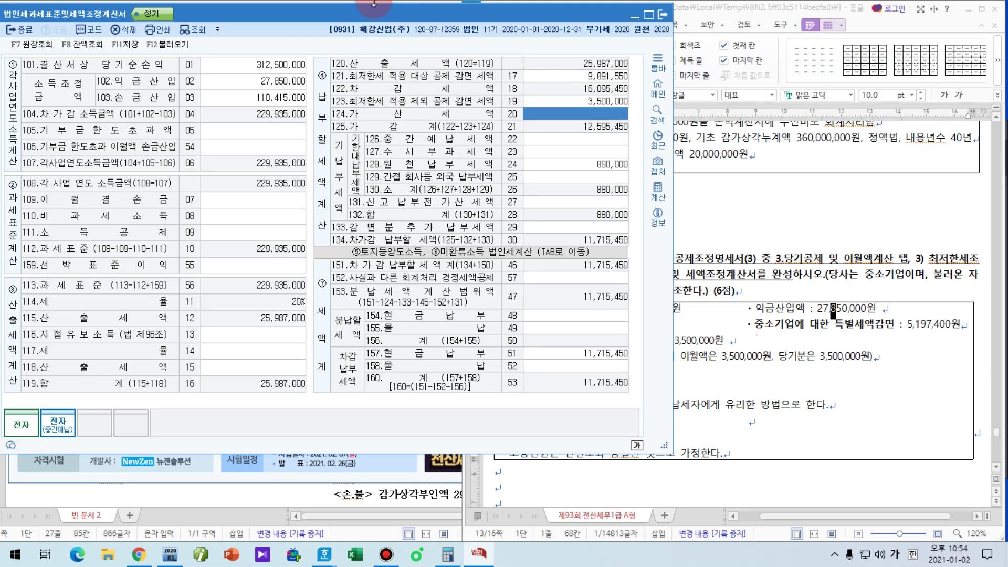
pyautogui.moveTo(371, 22); pyautogui.dragTo(355, 19)
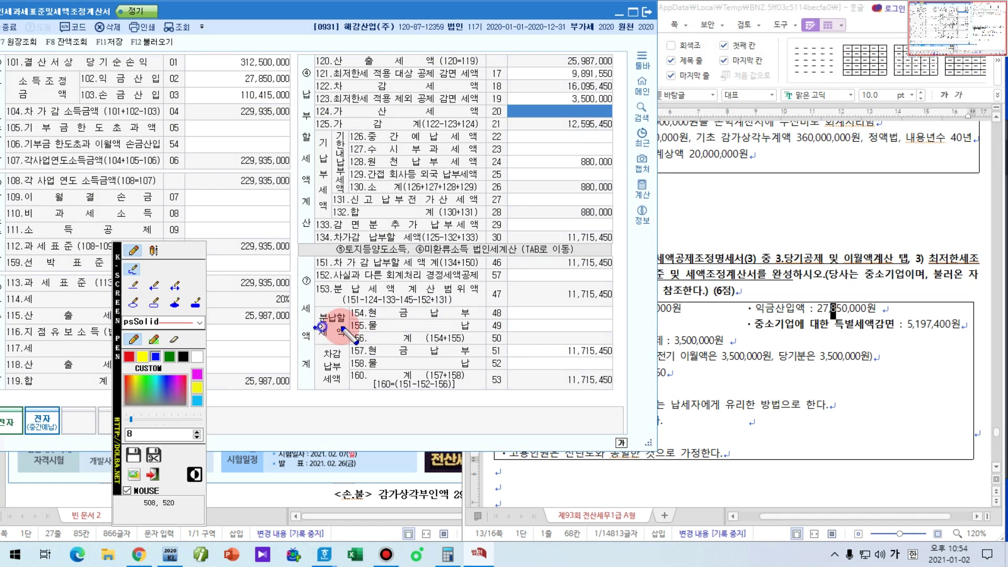
# Step: Enter 1,715,450 in line 154 as the installment, leaving 10,000,000 due now
pyautogui.click(559, 313)
pyautogui.click(190, 447)
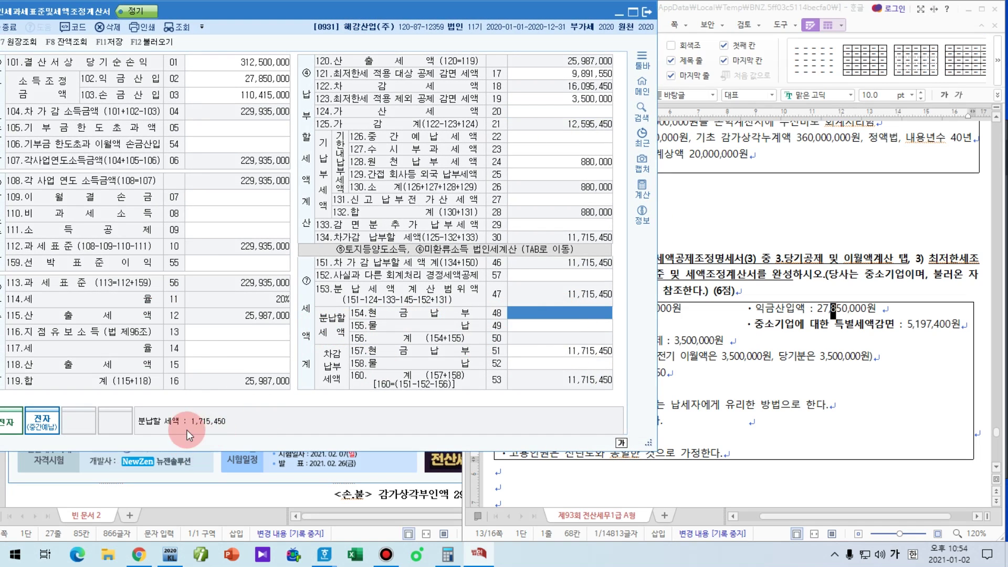
pyautogui.hotkey('ctrl', 'shift', 'p')
pyautogui.moveTo(179, 434); pyautogui.dragTo(296, 434)
pyautogui.moveTo(565, 274); pyautogui.dragTo(635, 275)
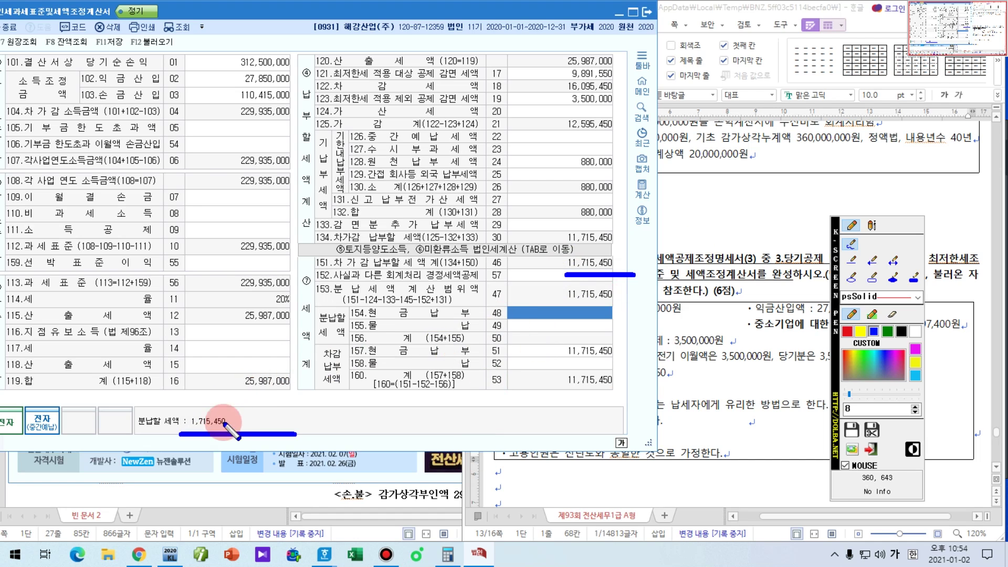
pyautogui.moveTo(176, 409)
pyautogui.mouseDown()
pyautogui.moveTo(198, 433)
pyautogui.moveTo(240, 424)
pyautogui.moveTo(178, 415)
pyautogui.mouseUp()
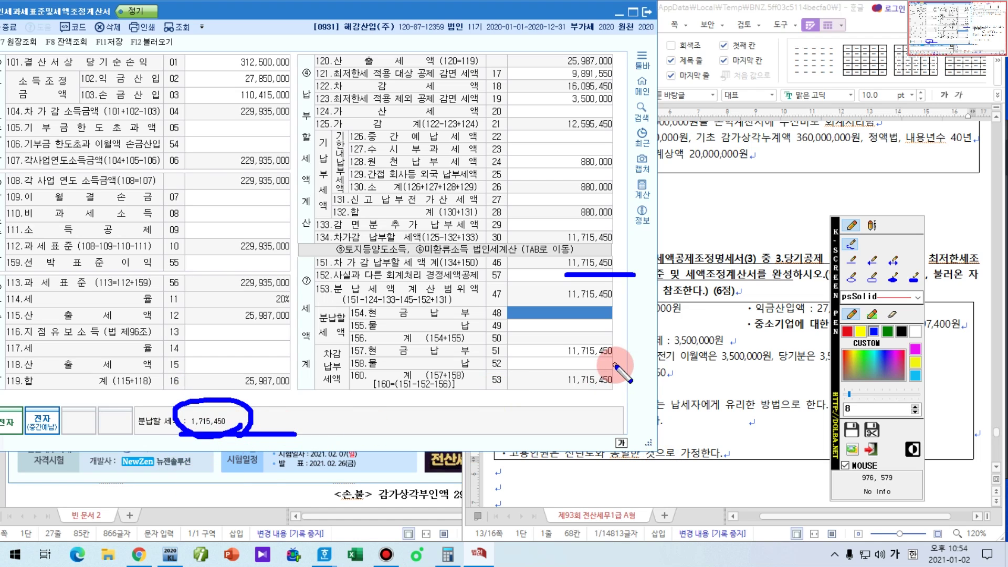
pyautogui.press('Escape')
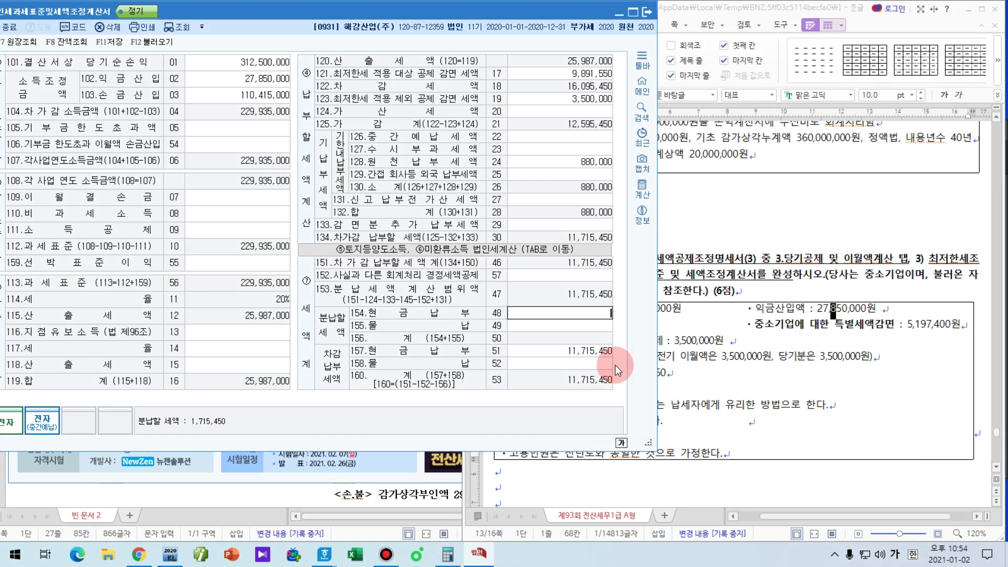
pyautogui.write('1,715,450')
pyautogui.press('Return')
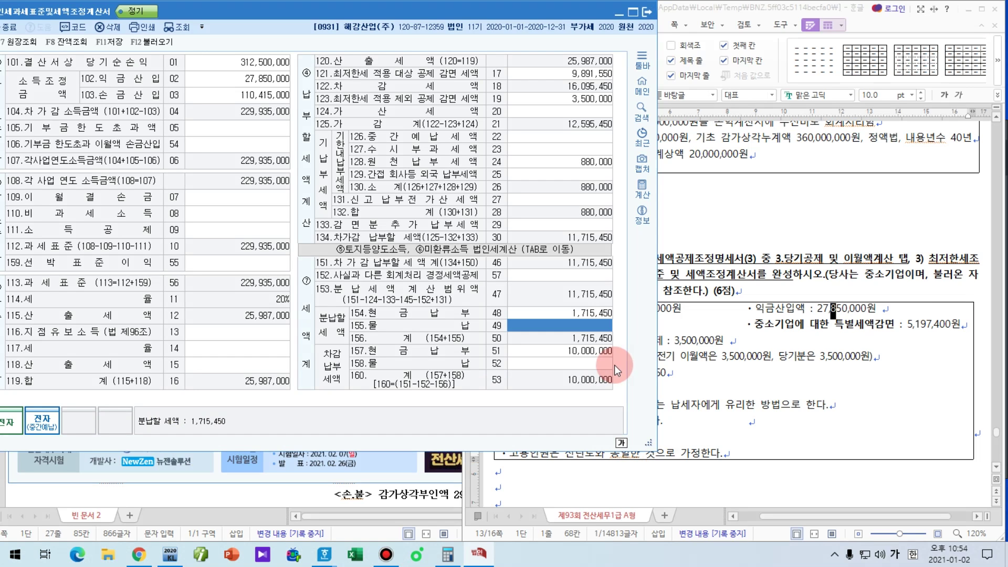